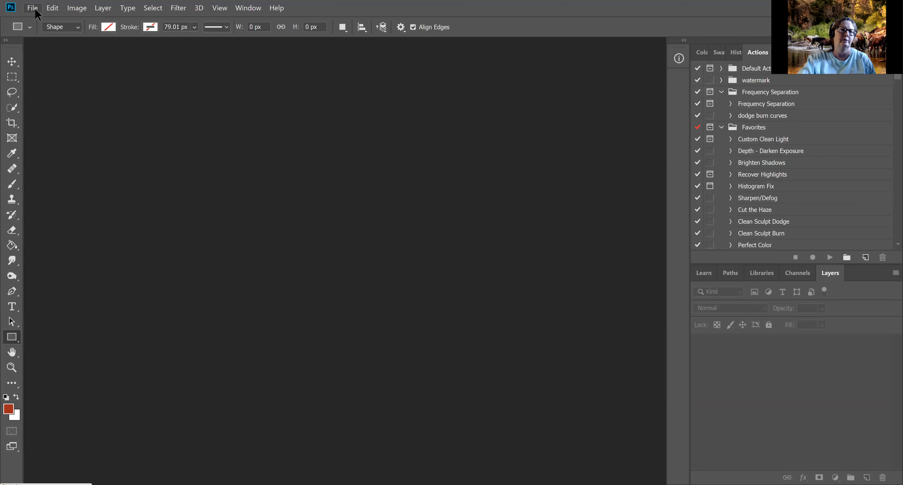
Open the eTCP-0162 horse photo from the samples folder within the bLACK BACKGROUND folder in Videos.
click(37, 15)
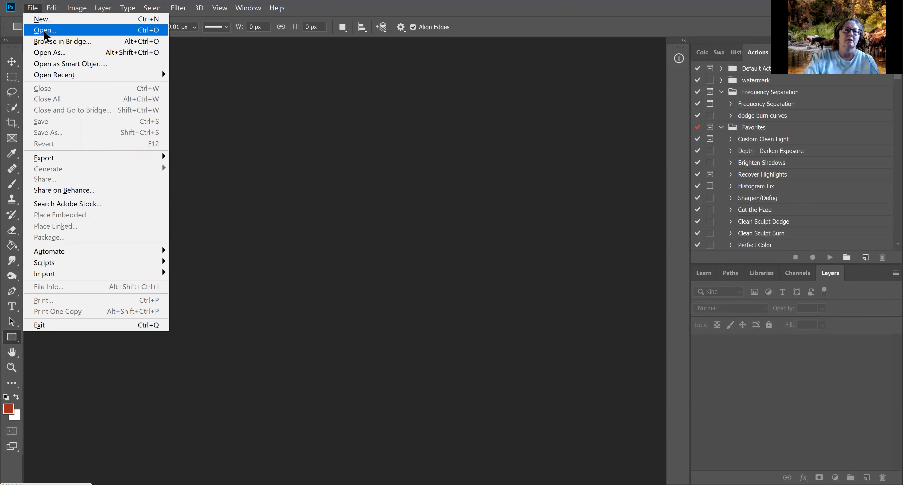
click(45, 31)
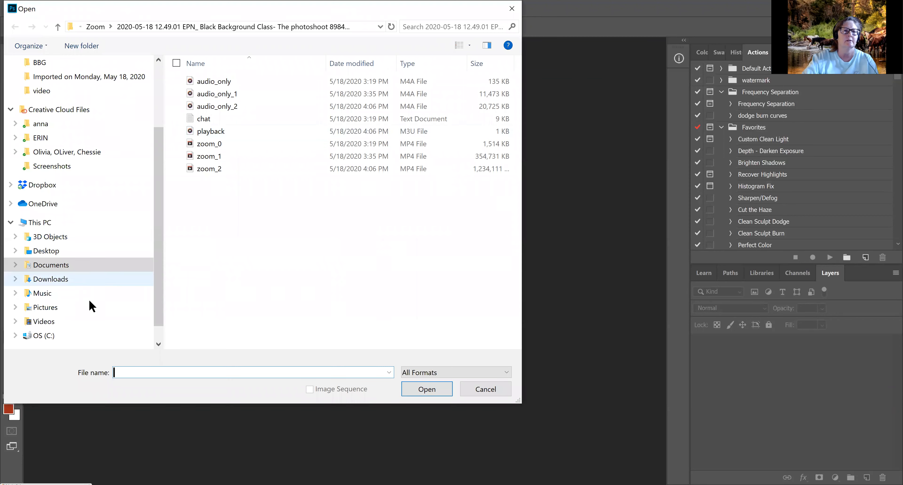
click(61, 319)
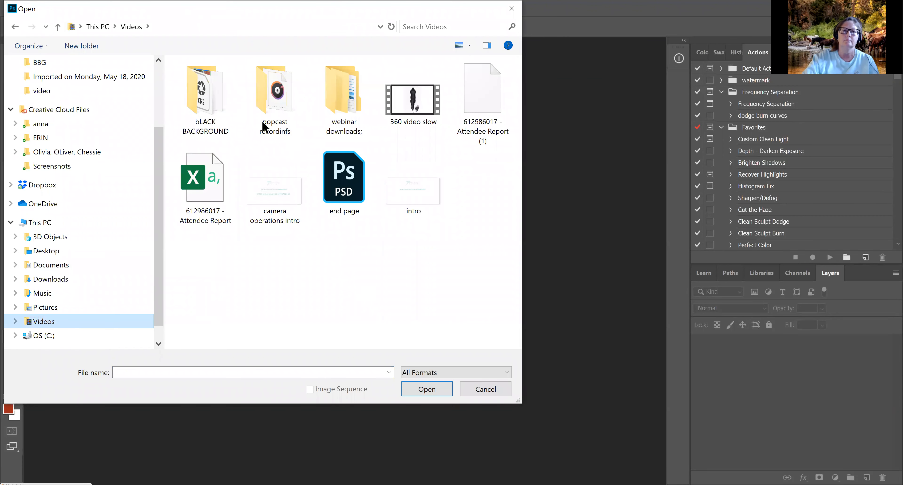
double_click(191, 109)
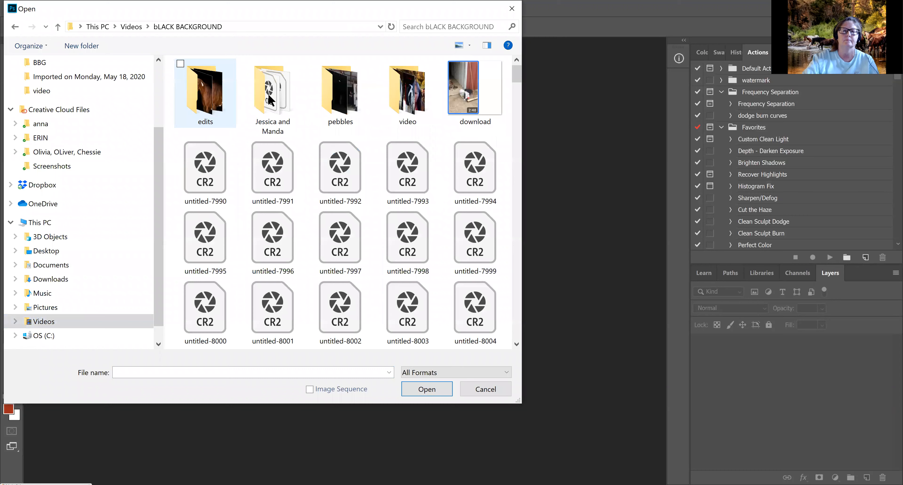
double_click(269, 95)
double_click(211, 107)
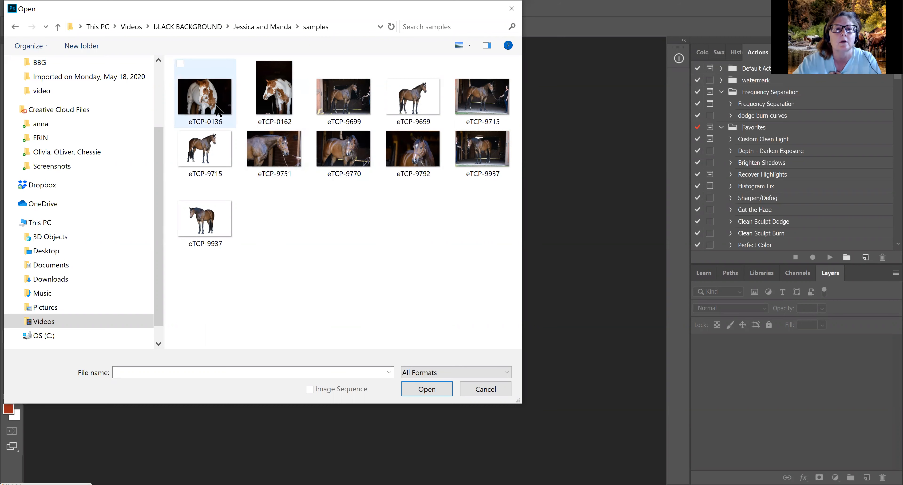
click(273, 93)
double_click(273, 93)
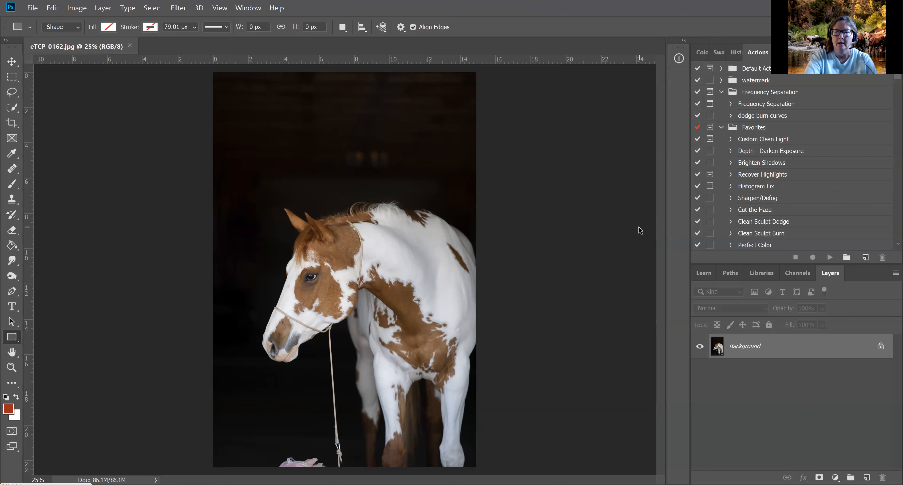
Duplicate the Background layer onto a new layer above it.
key(ctrl+j)
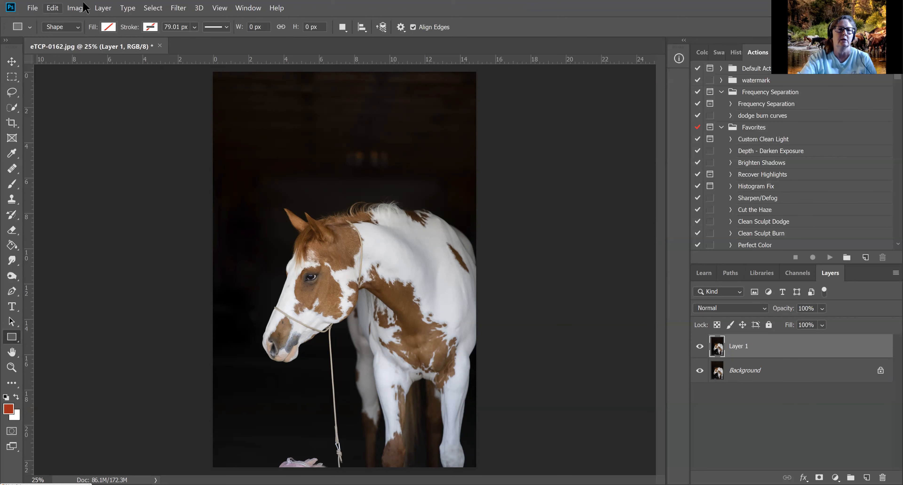
click(102, 8)
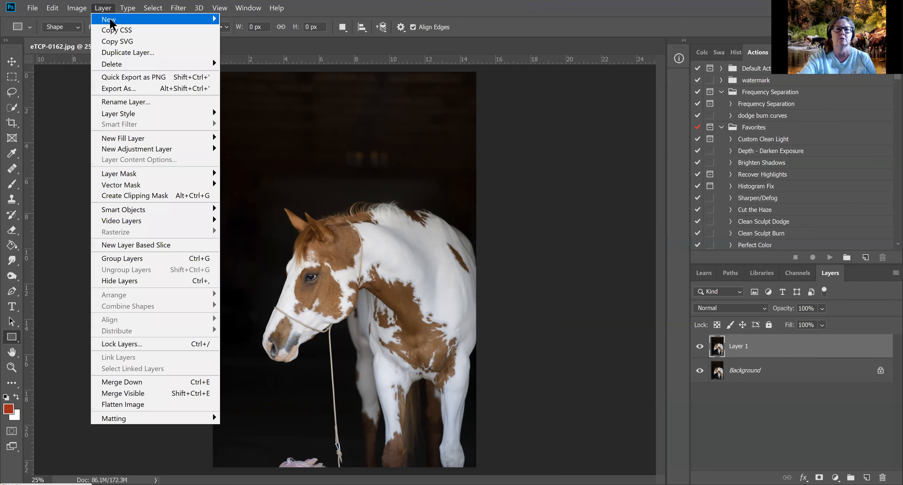
mouse_move(217, 19)
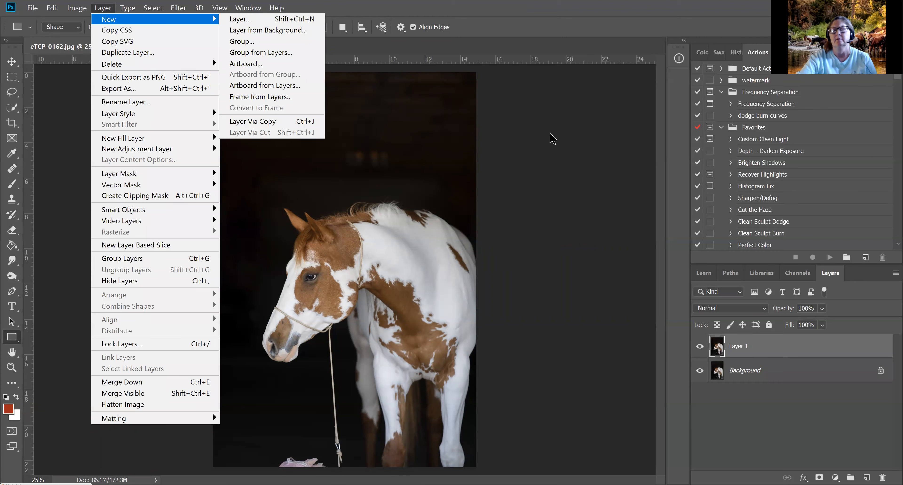
click(552, 139)
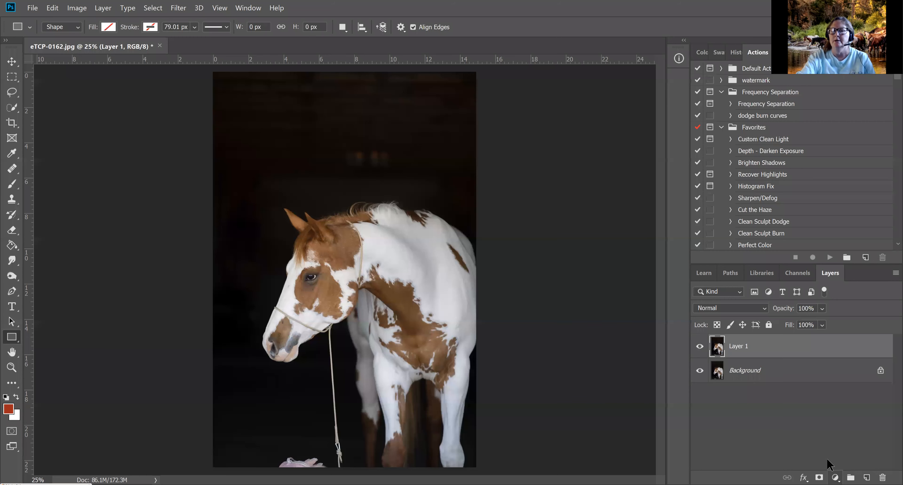
Add a Curves adjustment layer above the duplicated photo layer.
click(835, 477)
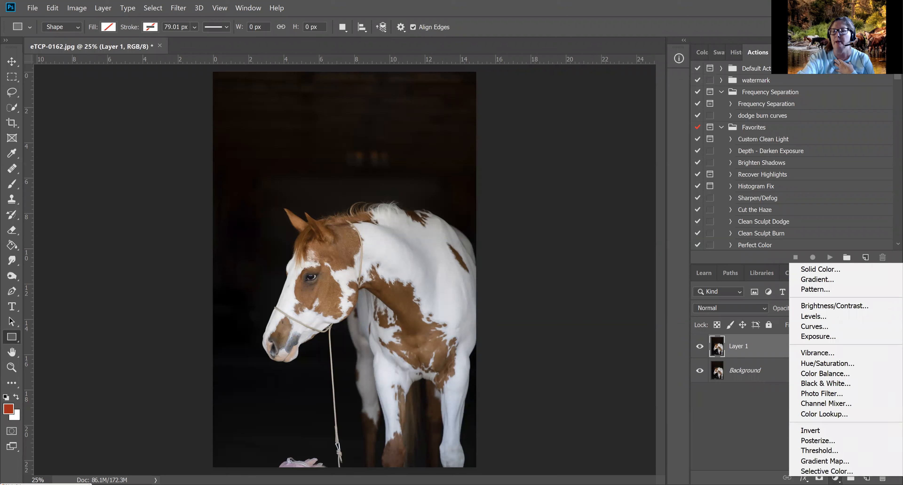
click(821, 326)
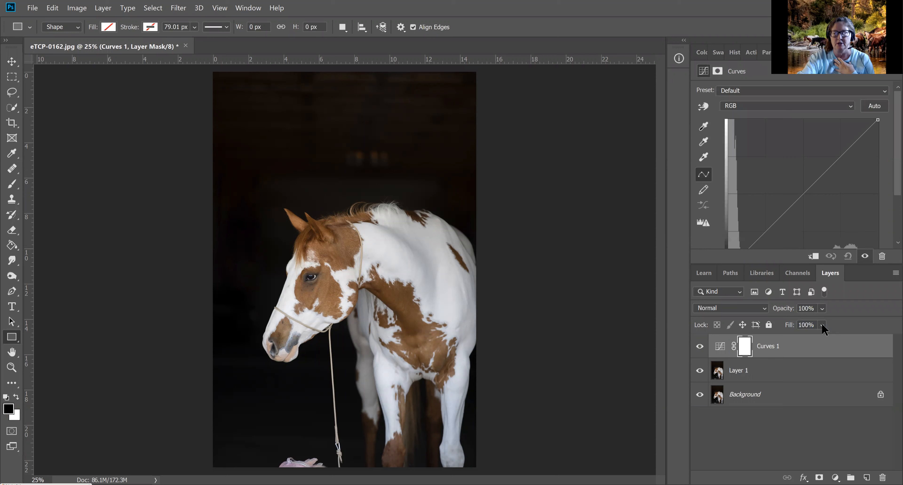
click(103, 8)
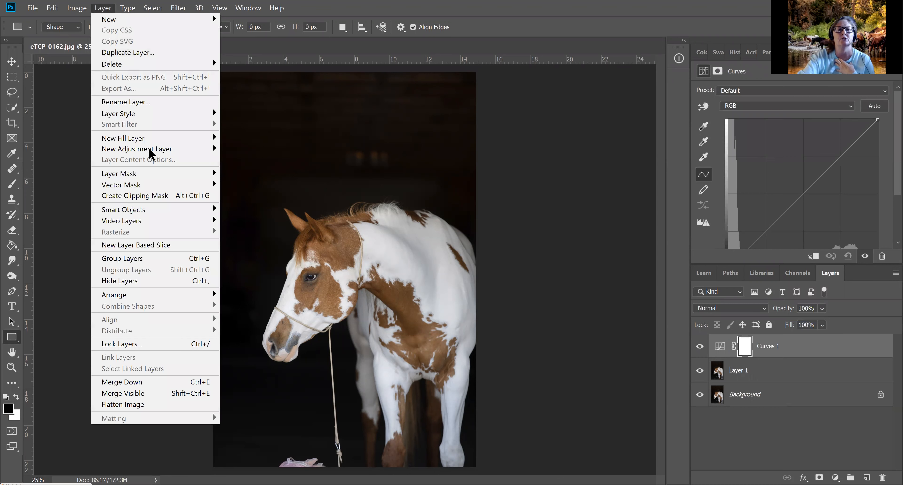
mouse_move(150, 153)
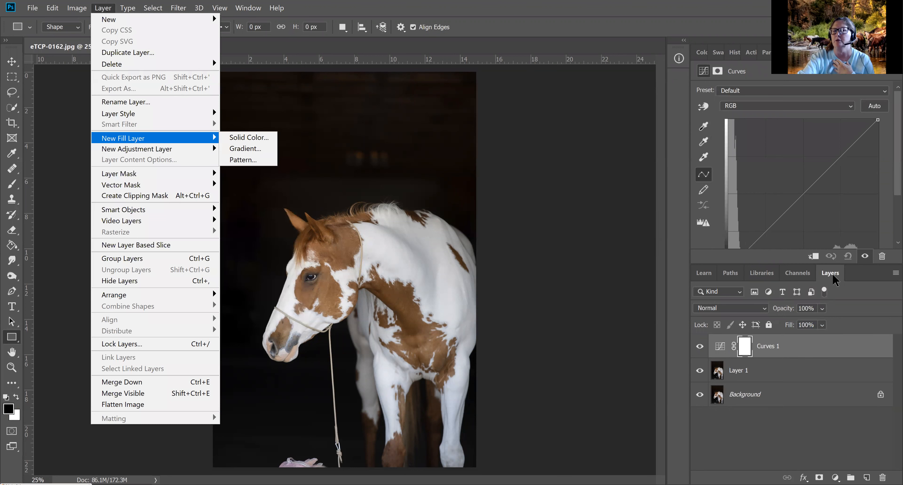
click(574, 172)
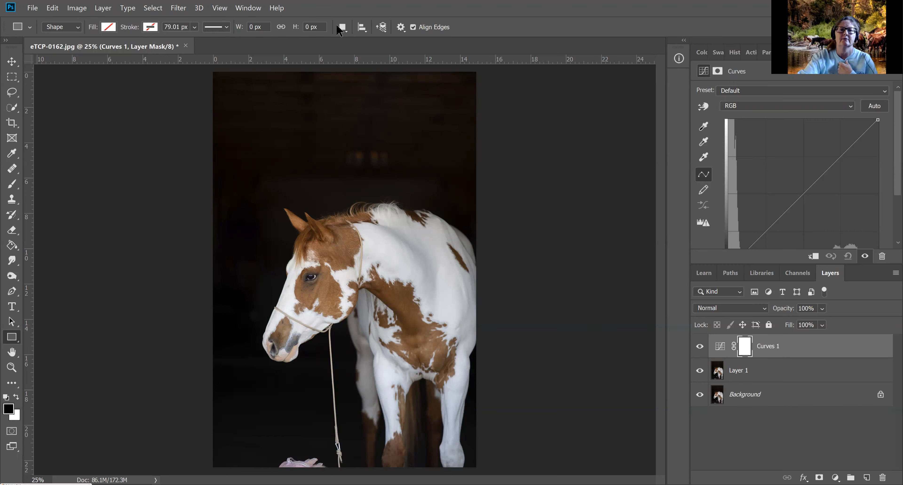
key(alt+w)
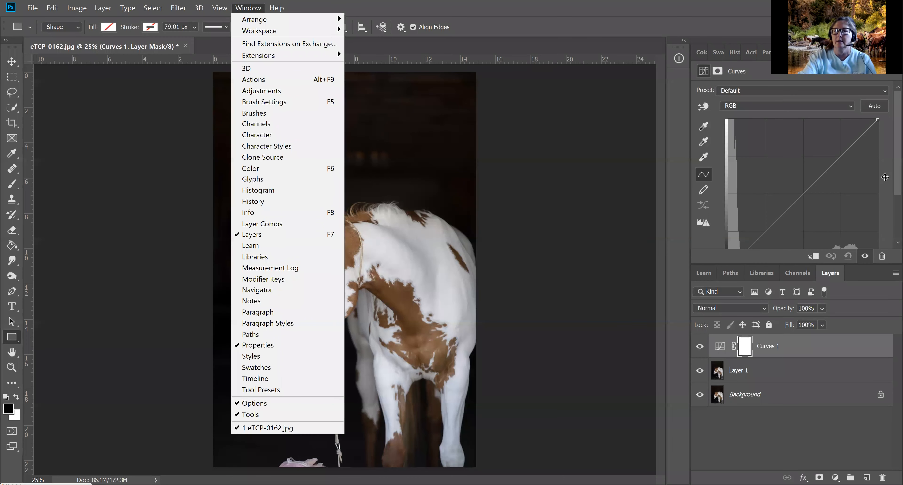
click(885, 177)
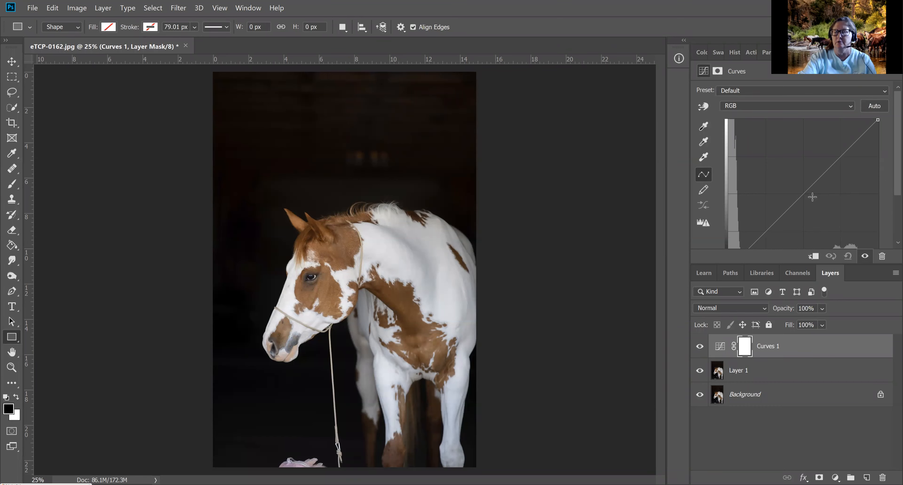
Raise the RGB curve strongly to inspect the dark background, undo the extreme adjustment and delete the Curves layer.
drag(797, 198, 775, 161)
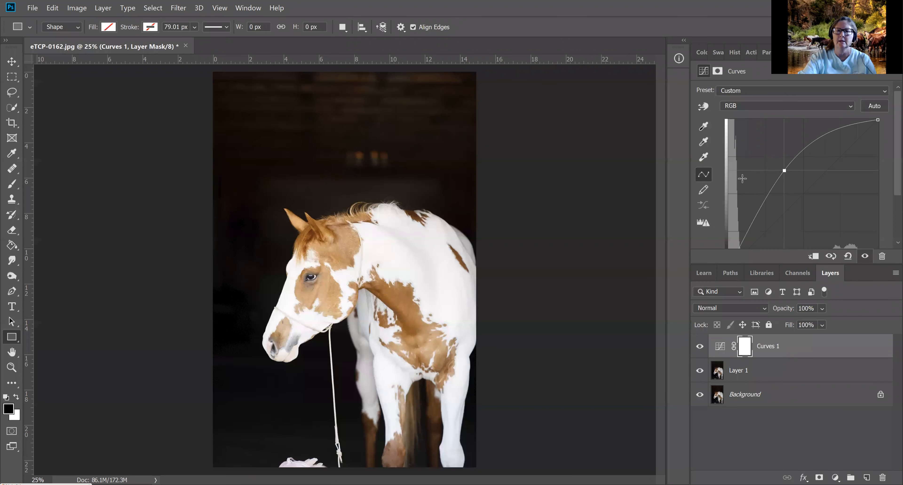
click(733, 172)
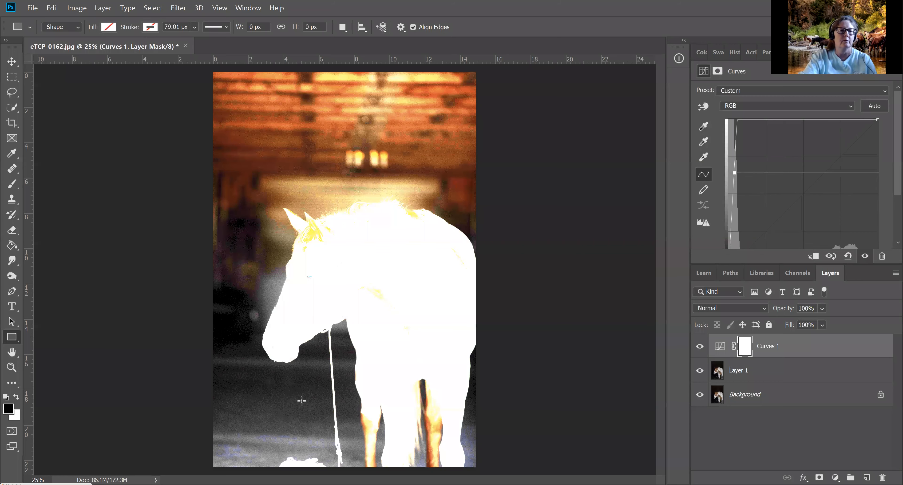
key(ctrl+z)
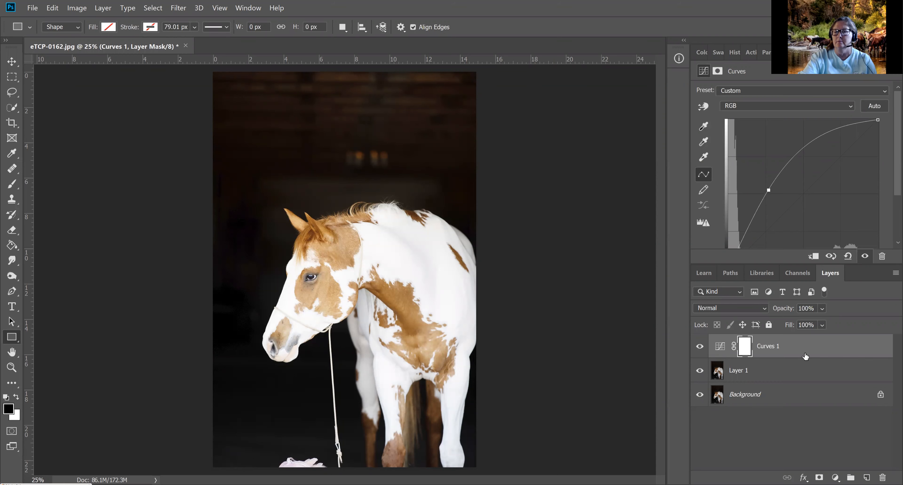
drag(817, 350, 882, 476)
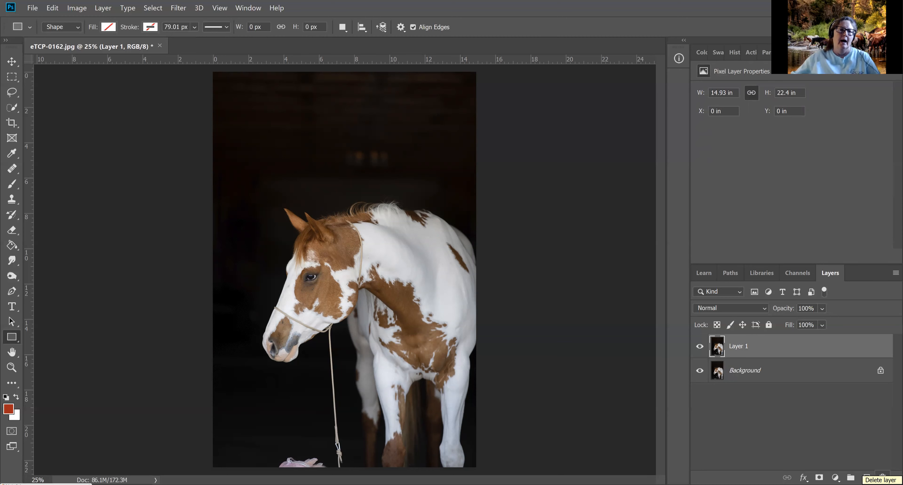
Remove the hanging lead rope and the pink object at the photo's lower edge with the Content-Aware Spot Healing Brush at size 80.
click(12, 170)
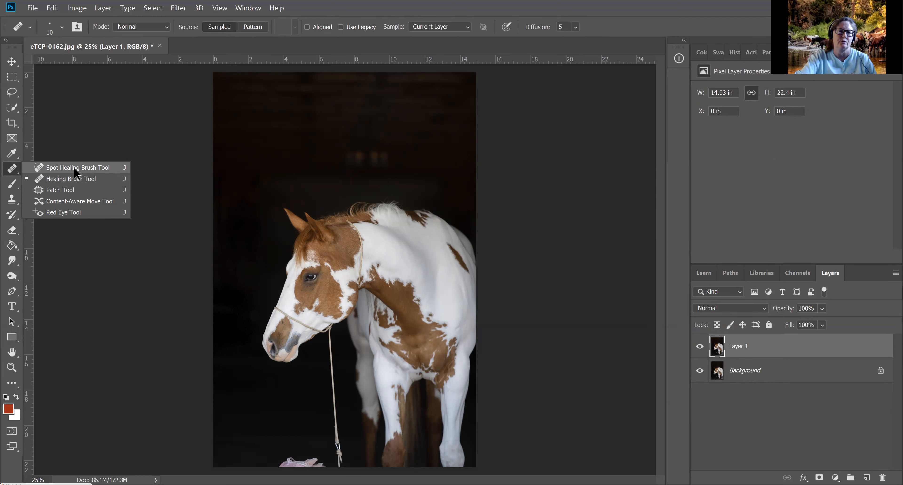
click(74, 168)
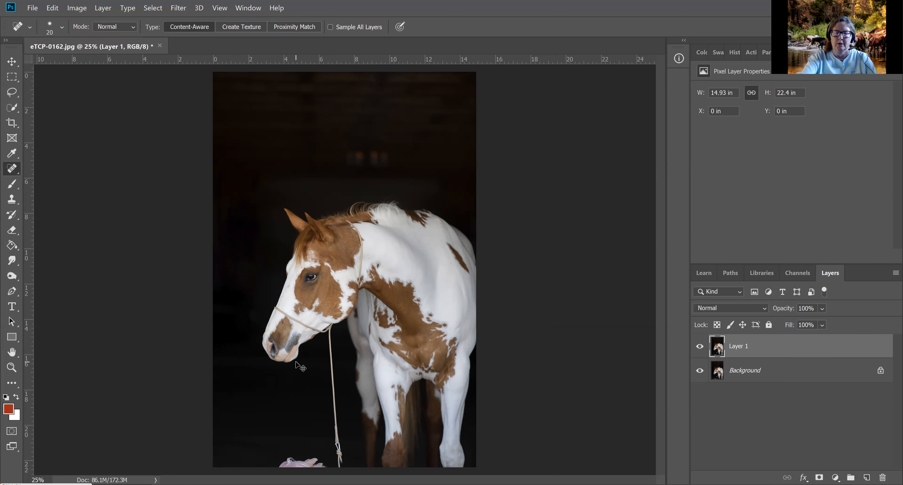
key(ctrl+plus)
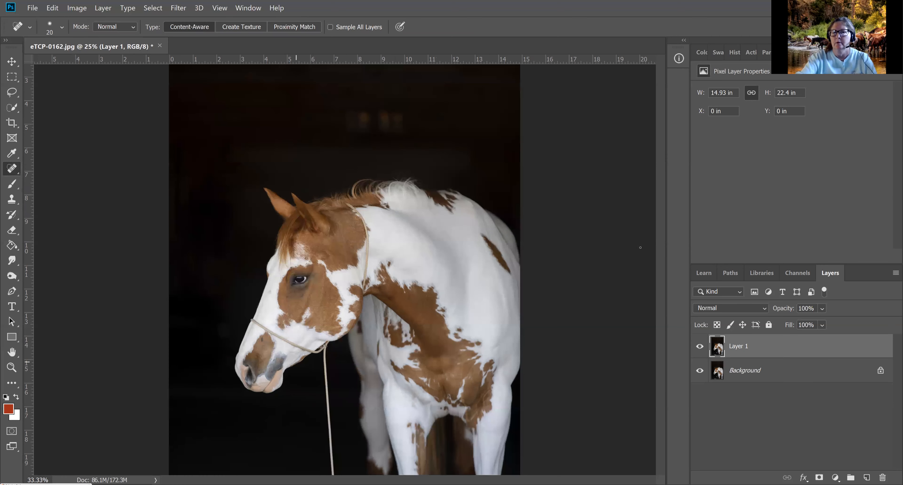
key(ctrl+plus)
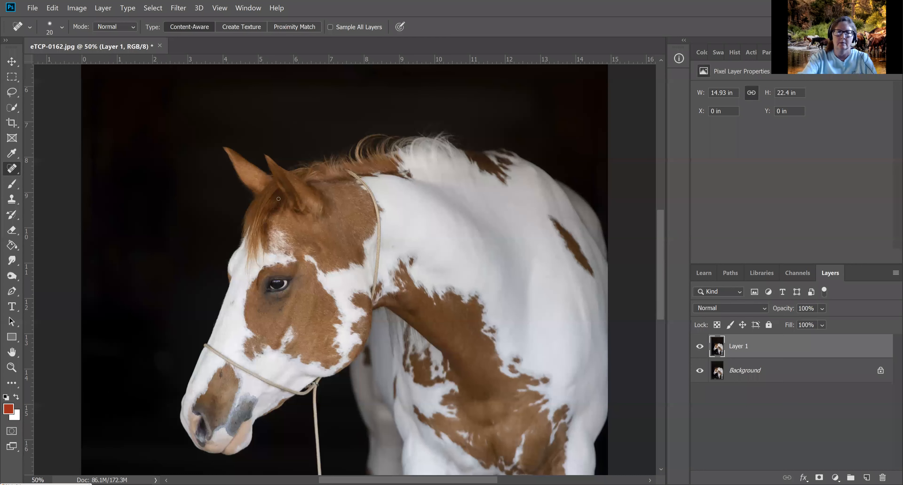
key(bracketright)
key(bracketright)
key(bracketright)
key(bracketright)
key(bracketright)
key(bracketright)
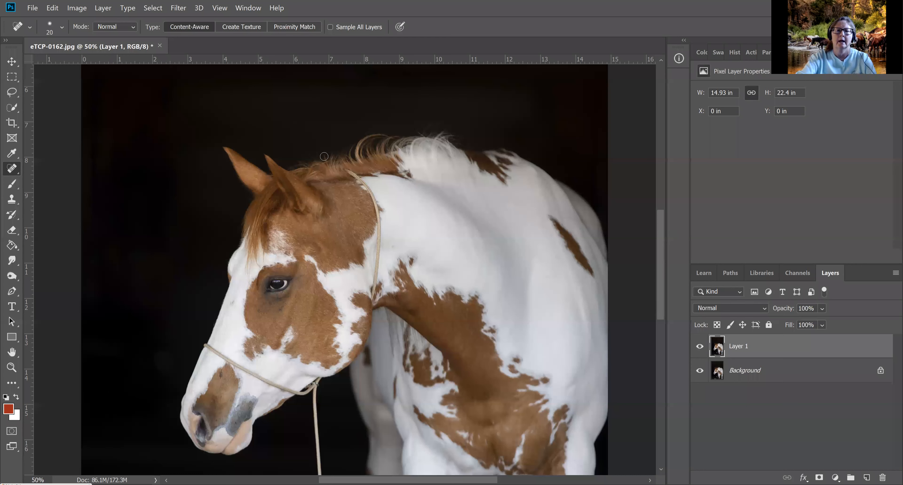
scroll(315, 156, down, 5)
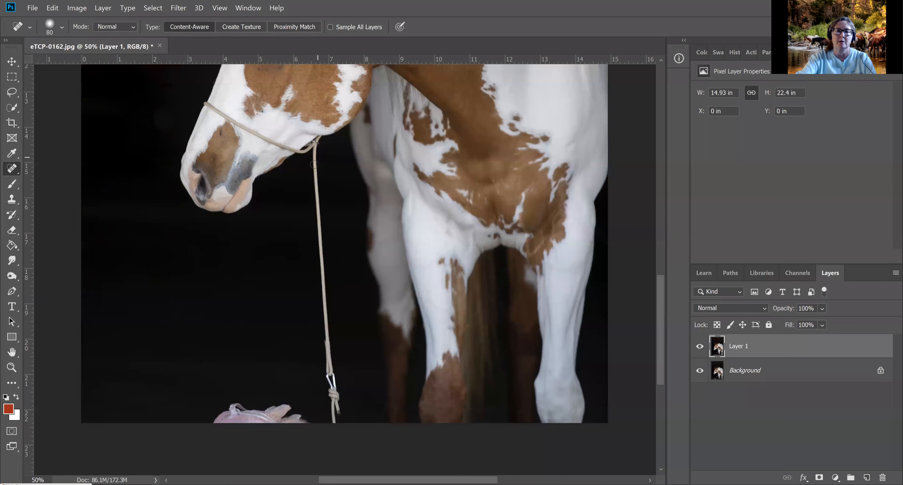
mouse_move(313, 154)
mouse_down()
mouse_move(319, 240)
mouse_move(318, 155)
mouse_move(327, 360)
mouse_move(327, 329)
mouse_move(327, 355)
mouse_up()
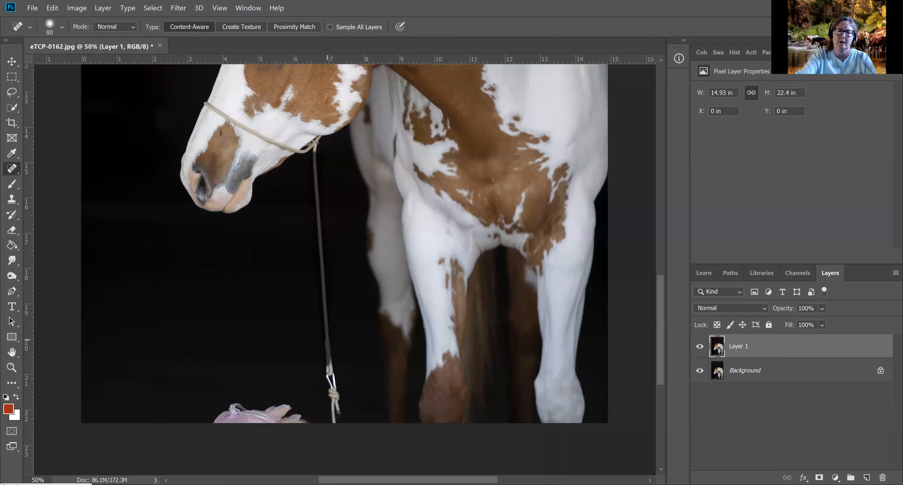
mouse_move(306, 421)
mouse_down()
mouse_move(232, 410)
mouse_move(208, 419)
mouse_move(229, 409)
mouse_move(212, 430)
mouse_move(241, 410)
mouse_up()
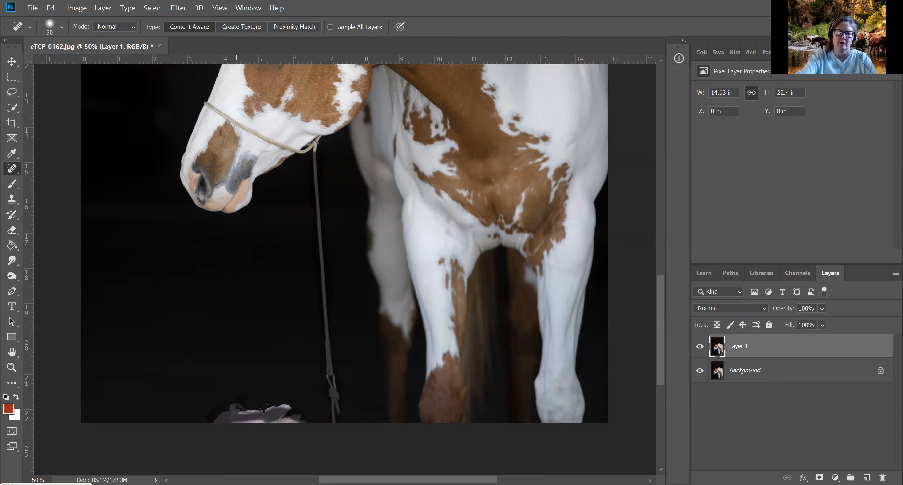
drag(243, 422, 270, 419)
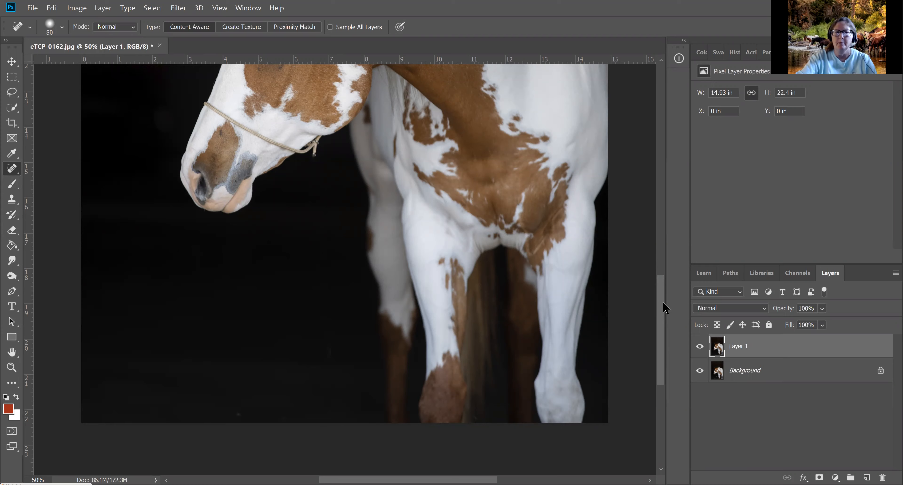
Heal away the halter's noseband across the muzzle and the strap running from behind the ears down the throat.
drag(662, 302, 666, 271)
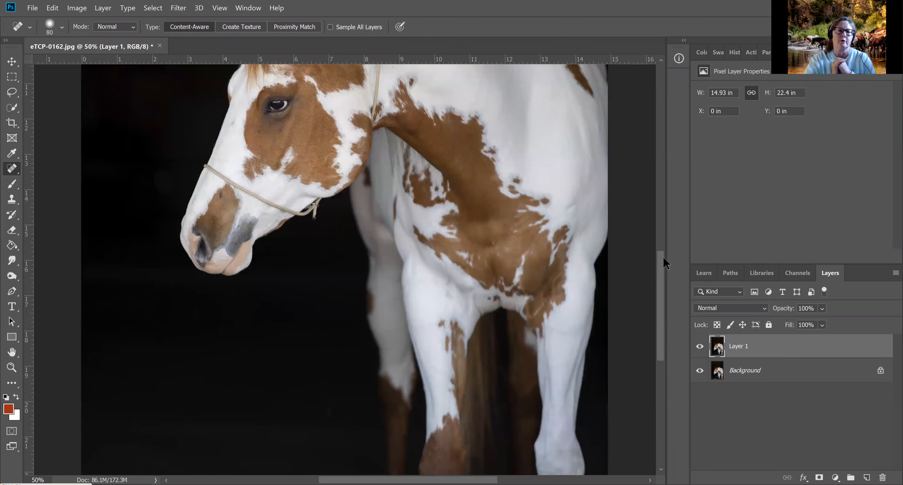
scroll(666, 263, up, 3)
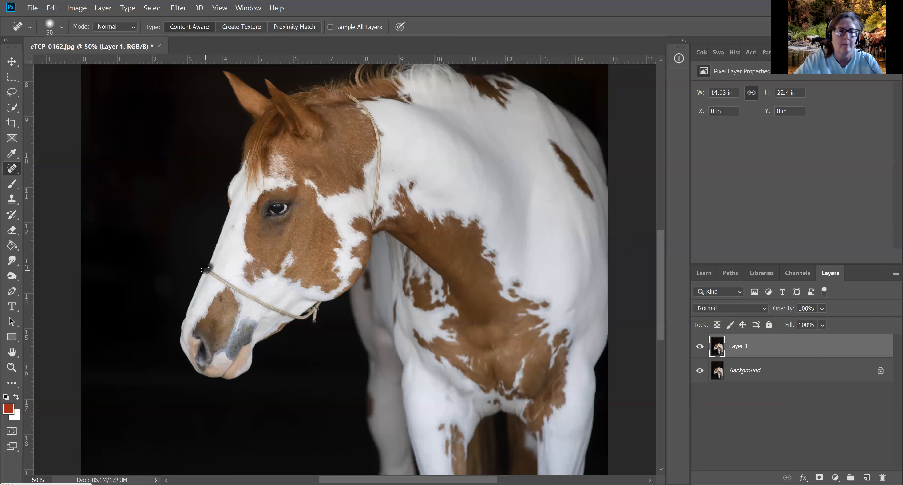
mouse_move(209, 271)
mouse_down()
mouse_move(293, 317)
mouse_move(257, 296)
mouse_up()
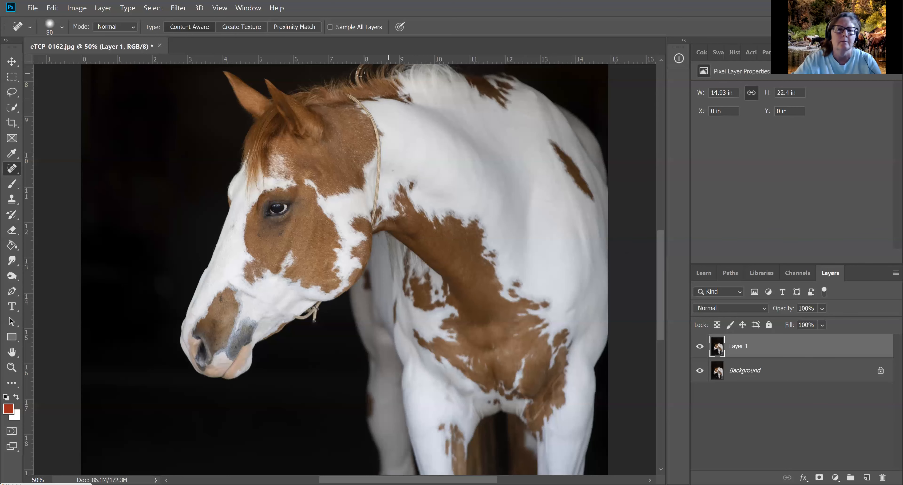
mouse_move(352, 95)
mouse_down()
mouse_move(377, 131)
mouse_move(374, 216)
mouse_up()
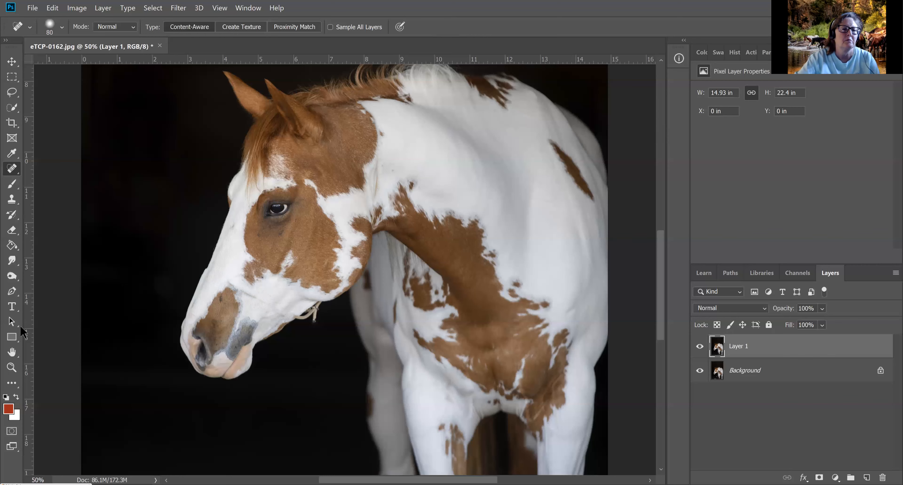
click(12, 367)
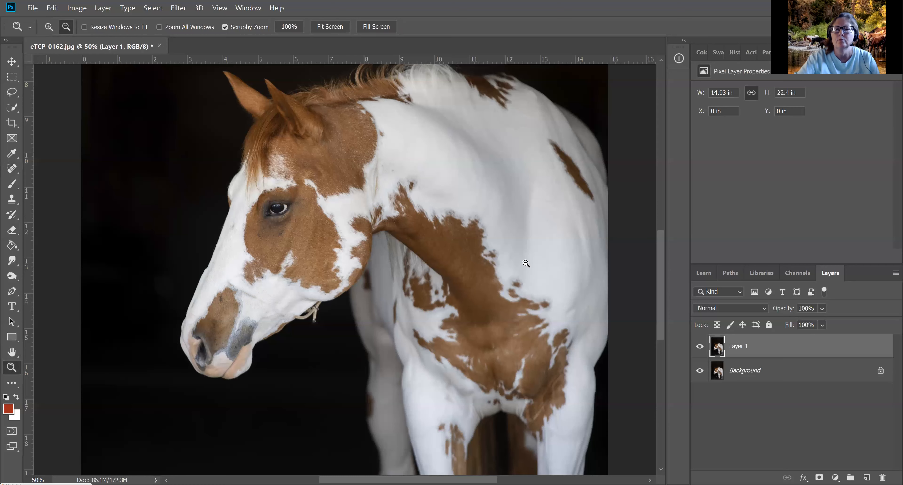
Heal away the remaining cord traces in the crease behind the horse's cheek with the Content-Aware Spot Healing Brush at size 45.
key(ctrl+plus)
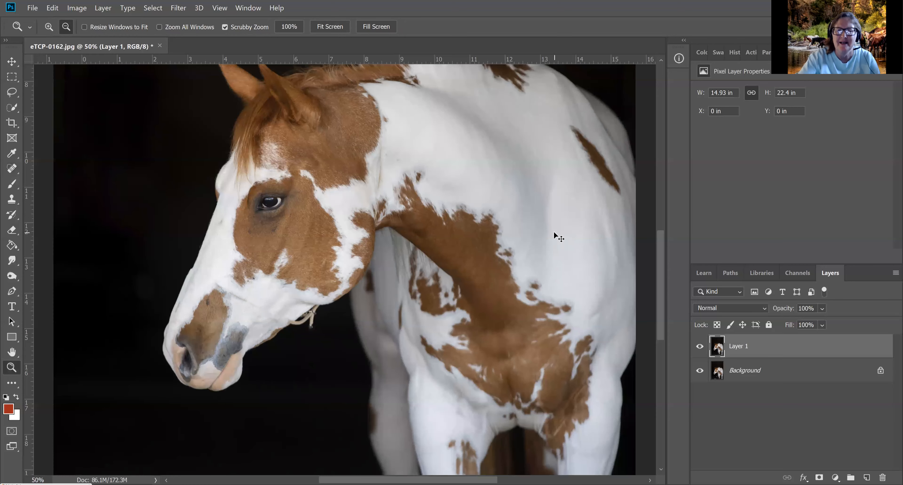
key(ctrl+1)
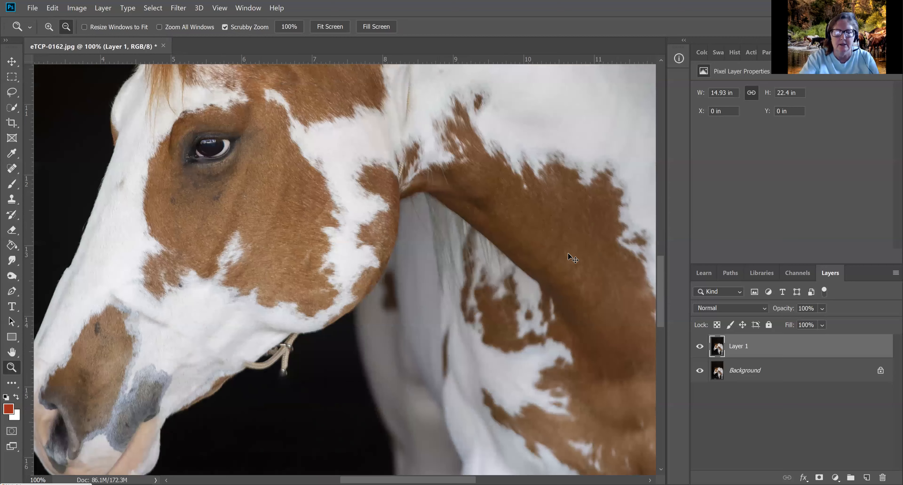
key(ctrl+minus)
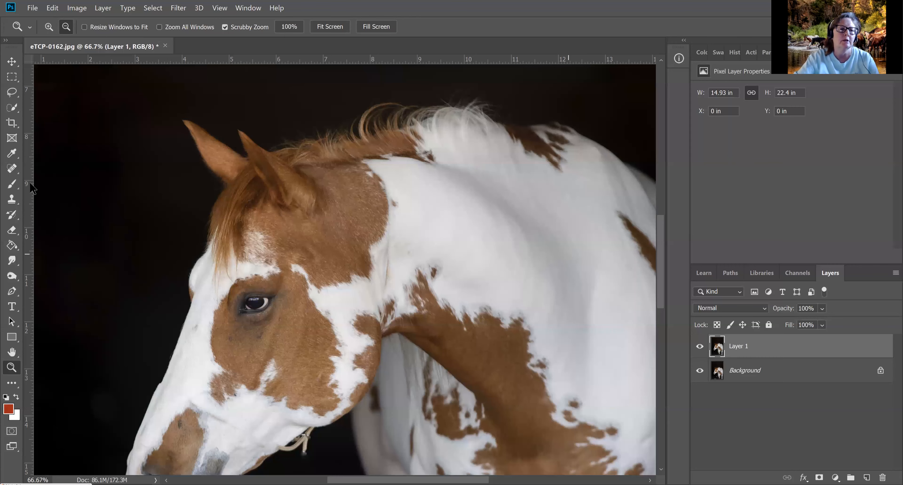
key(ctrl+plus)
key(ctrl+plus)
click(11, 168)
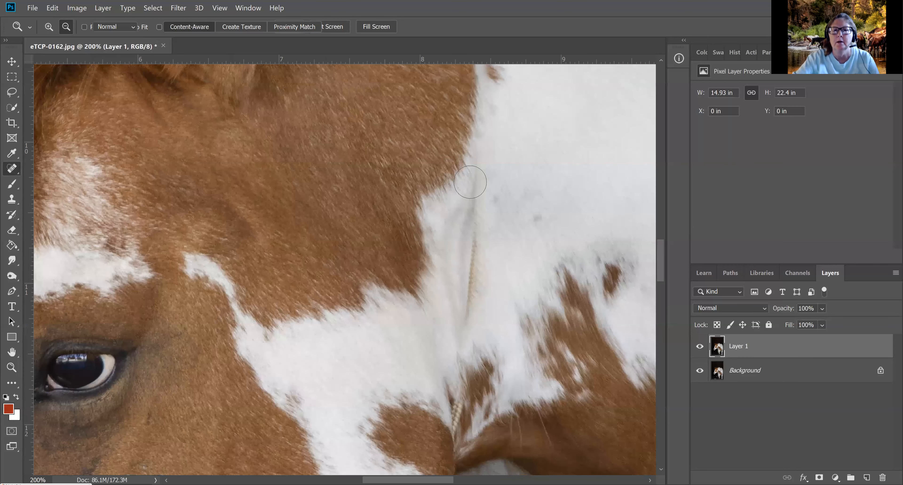
key(bracketleft)
key(bracketleft)
key(bracketleft)
key(bracketleft)
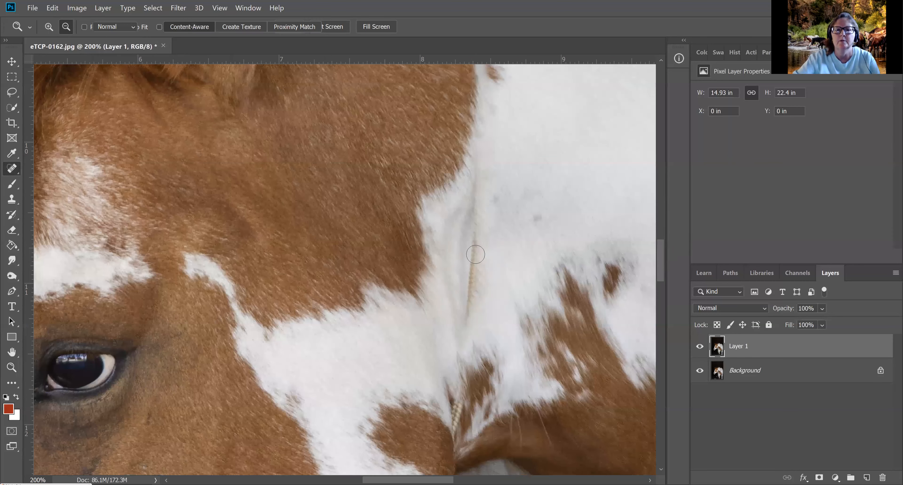
scroll(476, 252, up, 8)
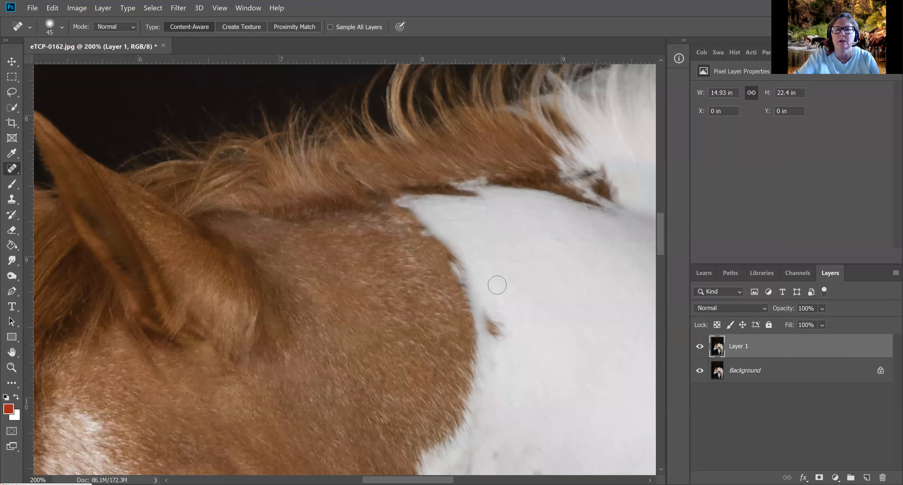
scroll(497, 285, down, 5)
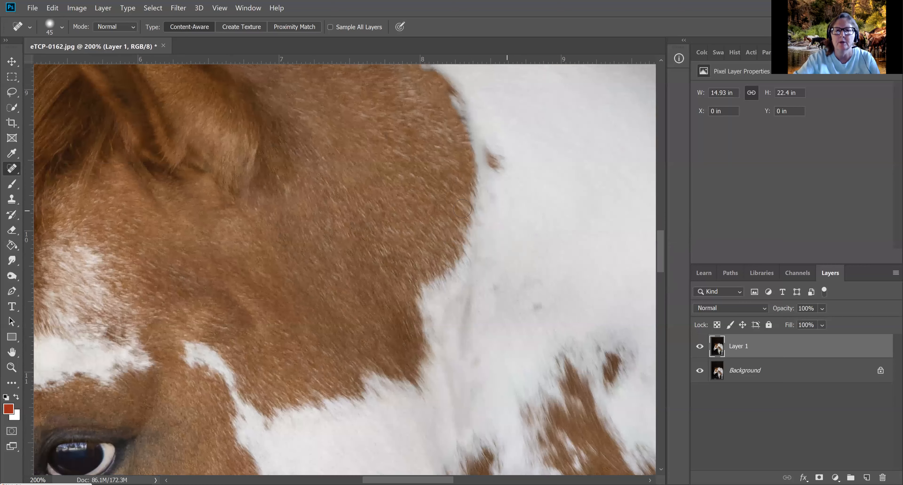
scroll(460, 221, down, 5)
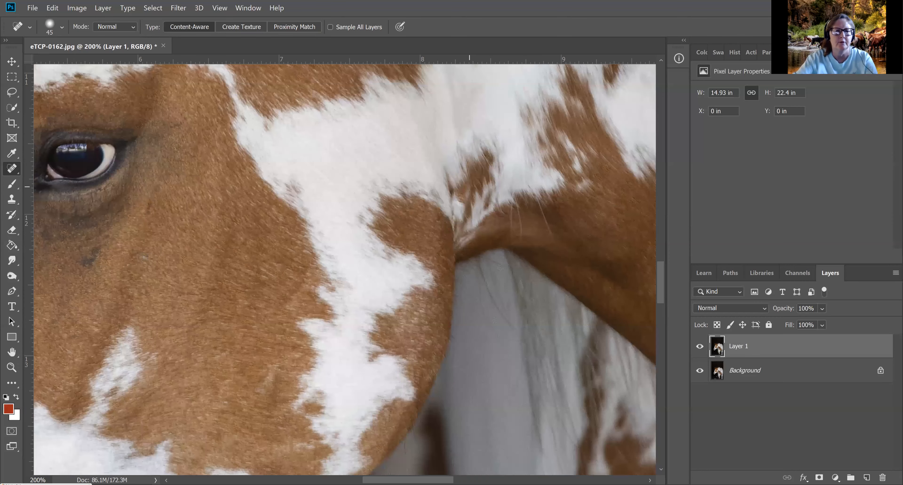
Clone dark background over the rope knot and loop hanging below the jaw with the Clone Stamp at size 45.
scroll(313, 307, down, 8)
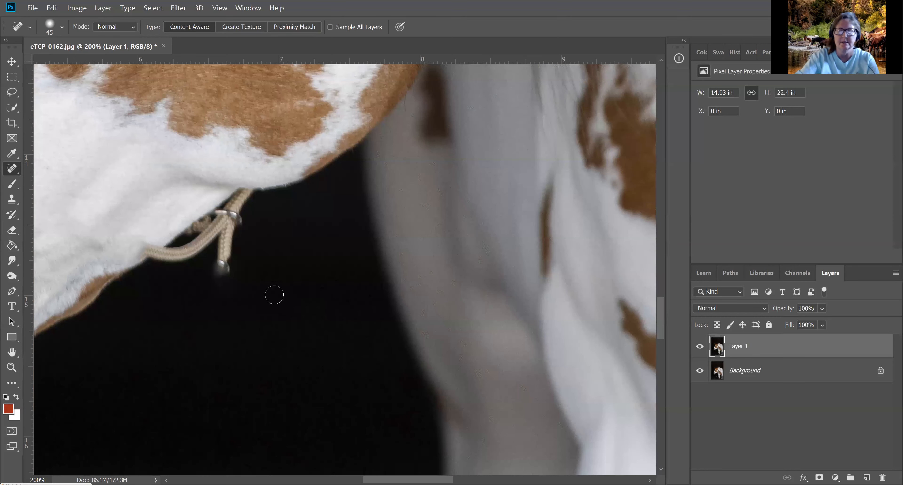
key(bracketright)
key(bracketright)
key(bracketright)
key(bracketright)
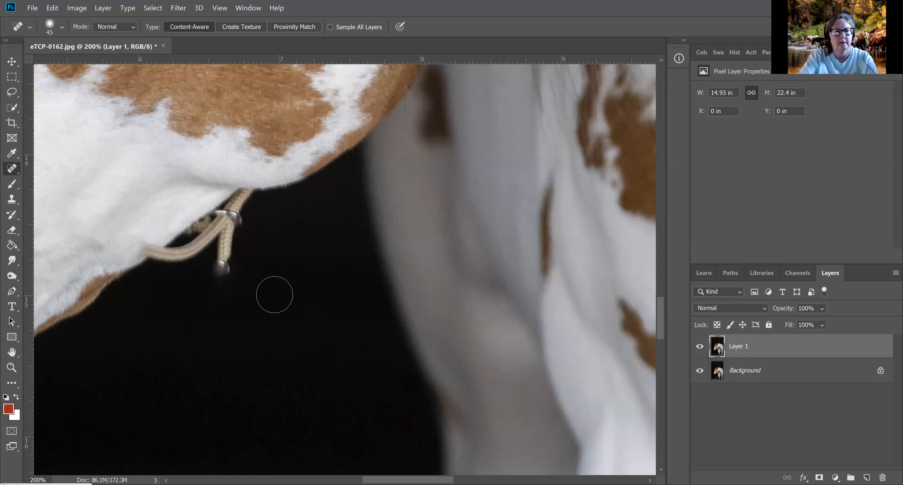
key(s)
key(bracketleft)
key(bracketleft)
key(bracketleft)
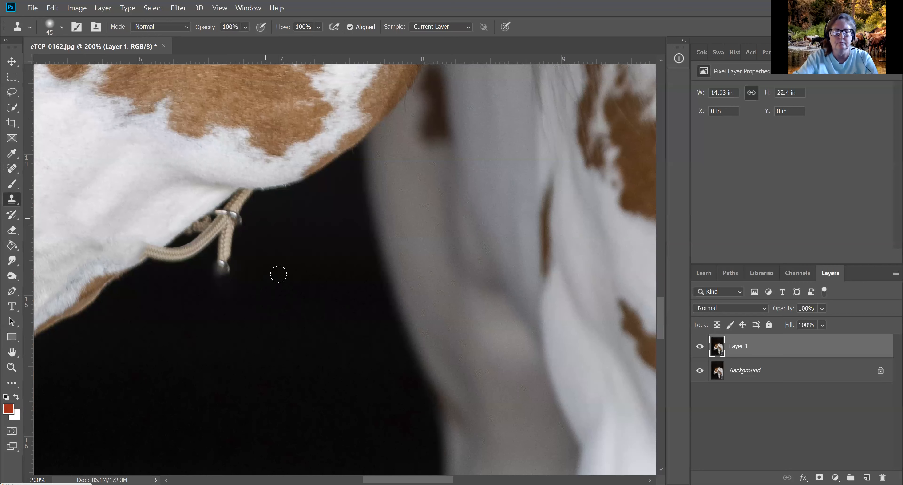
drag(224, 269, 242, 197)
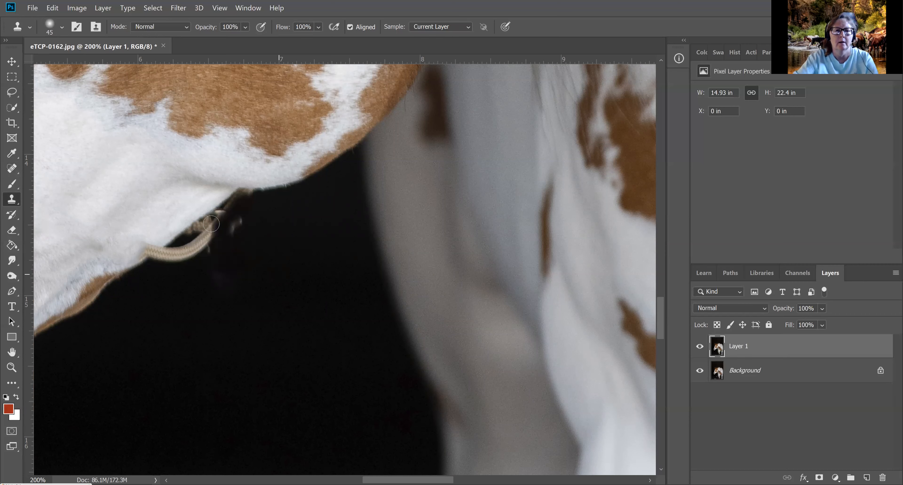
mouse_move(253, 215)
mouse_down()
mouse_move(173, 242)
mouse_move(176, 233)
mouse_up()
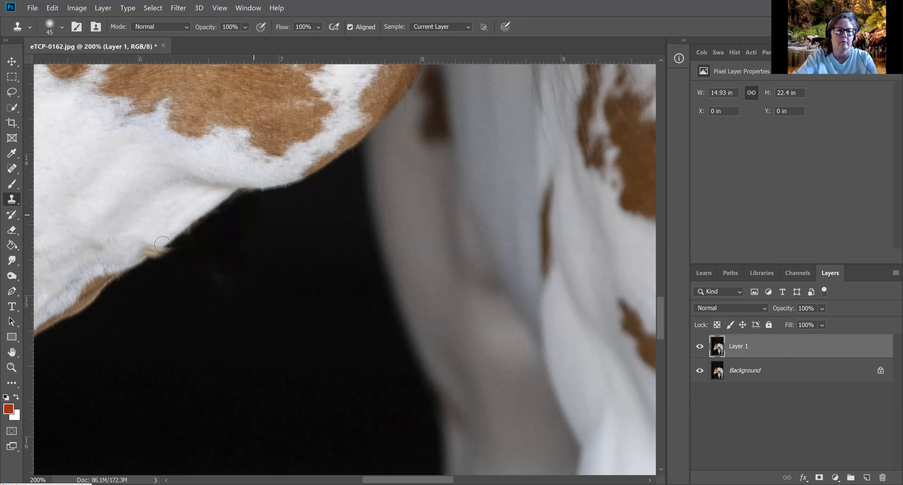
Clone clean jaw edge over the last tan rope remnant along the underside of the jaw.
click(160, 248)
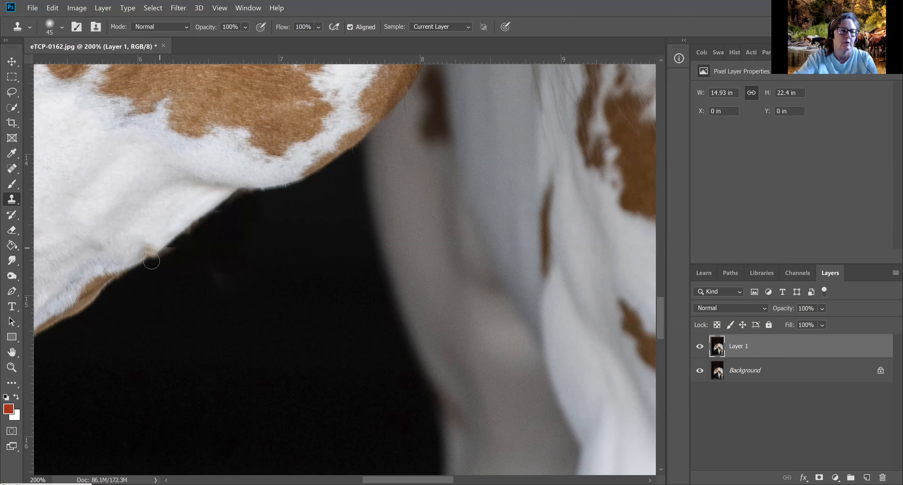
alt+click(139, 263)
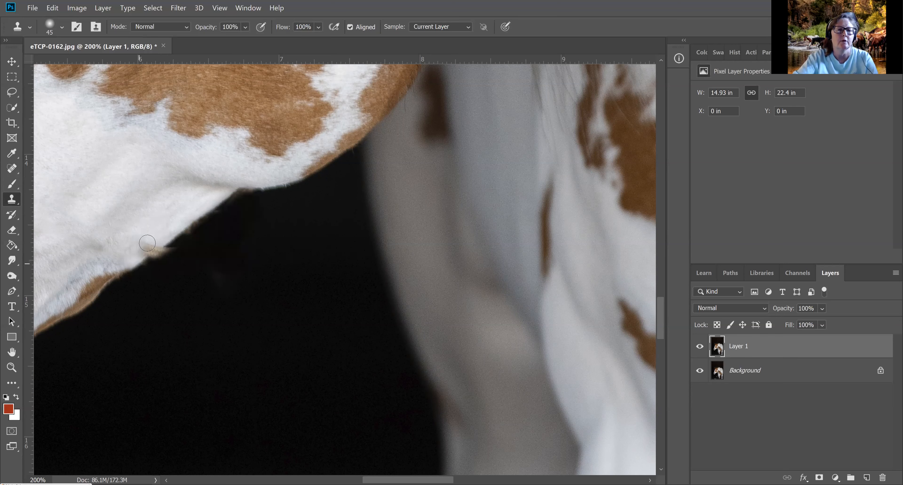
alt+click(178, 229)
drag(148, 252, 168, 241)
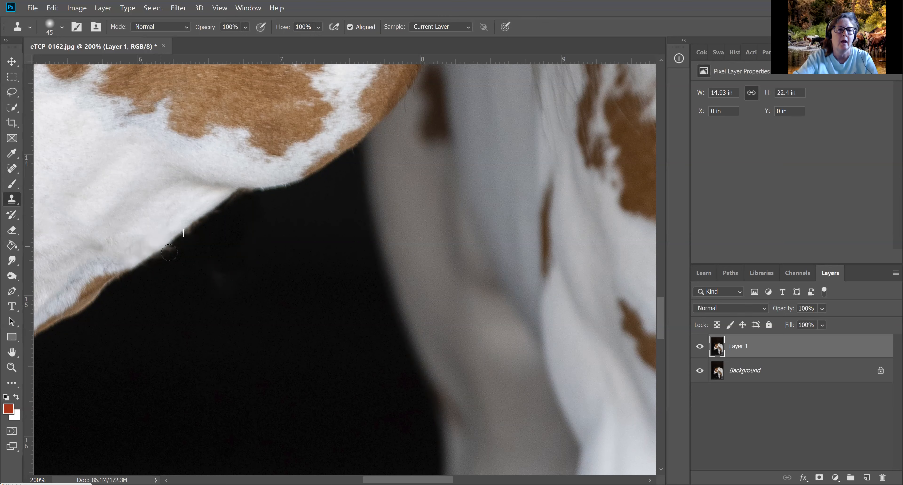
click(381, 305)
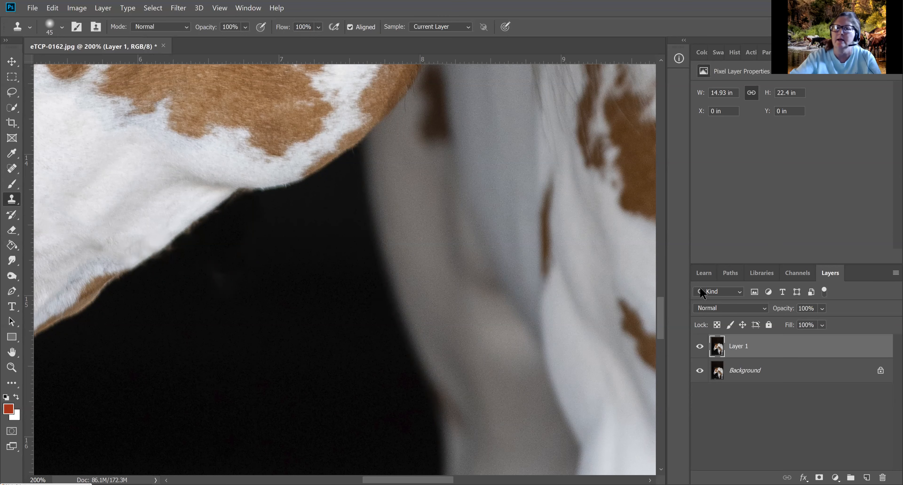
Clone away the dark noseband remnant on the nose bridge outline and reduce the Clone Stamp to size 10 for the edge.
drag(661, 315, 656, 296)
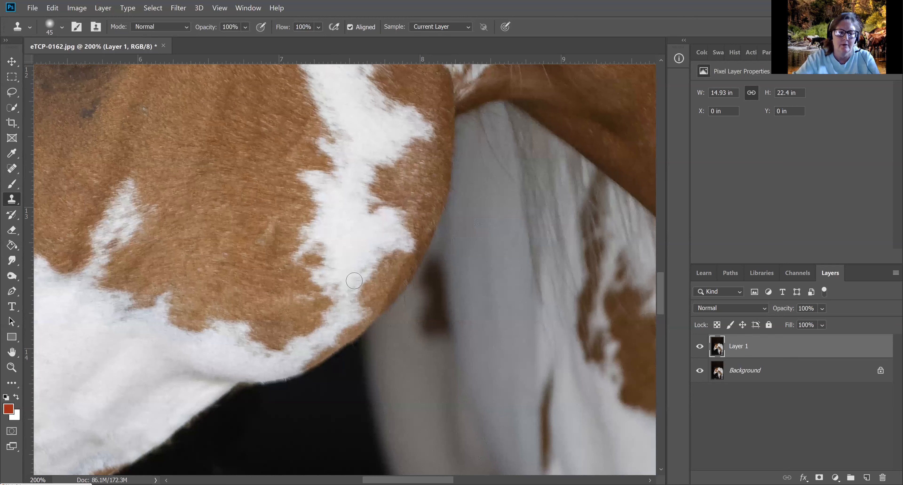
drag(343, 294, 338, 303)
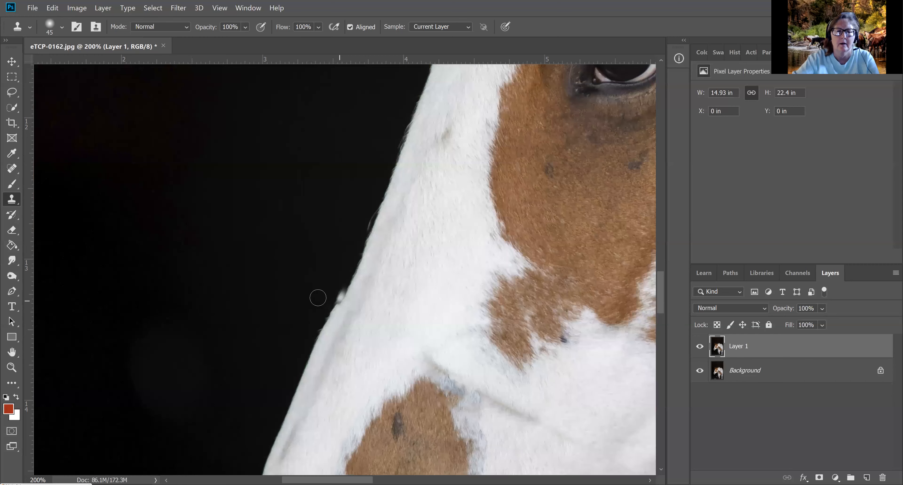
mouse_move(332, 296)
mouse_down()
mouse_move(315, 320)
mouse_move(329, 298)
mouse_move(314, 328)
mouse_move(329, 289)
mouse_up()
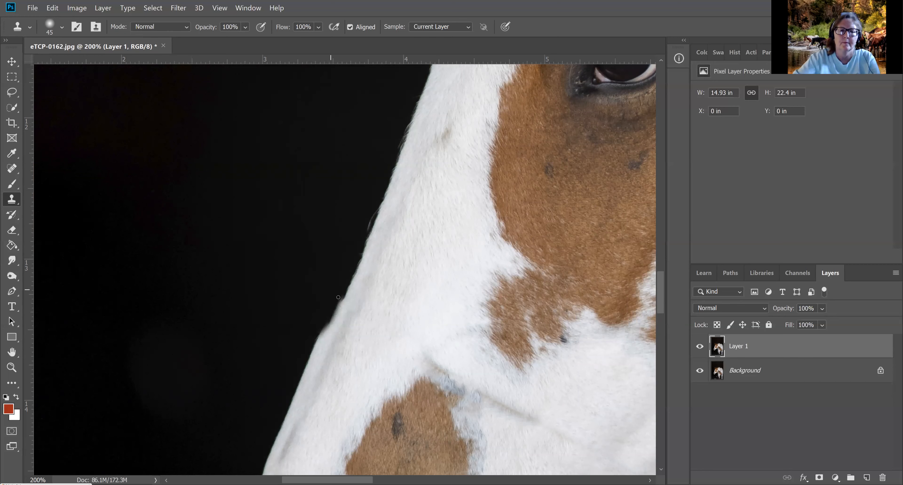
key(bracketleft)
key(bracketleft)
key(bracketleft)
key(bracketleft)
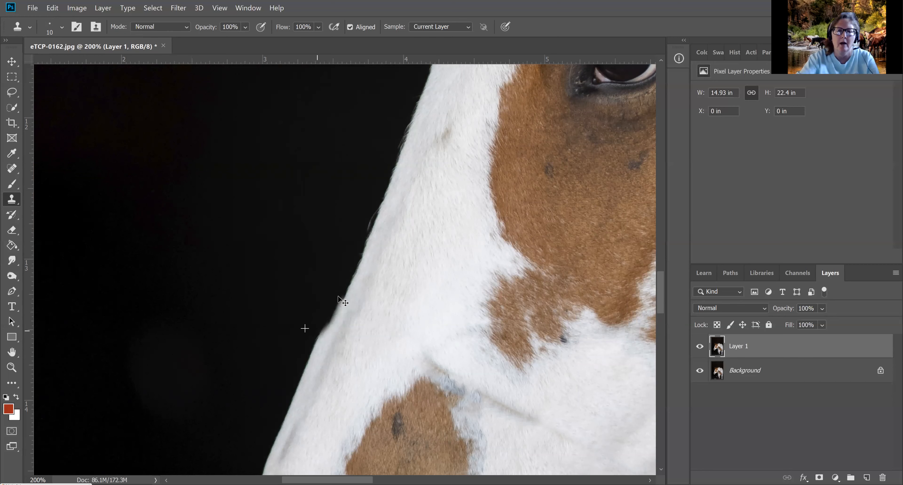
Add a Levels adjustment layer and set its black point by sampling the dark background below the jaw and above the horse.
key(ctrl+0)
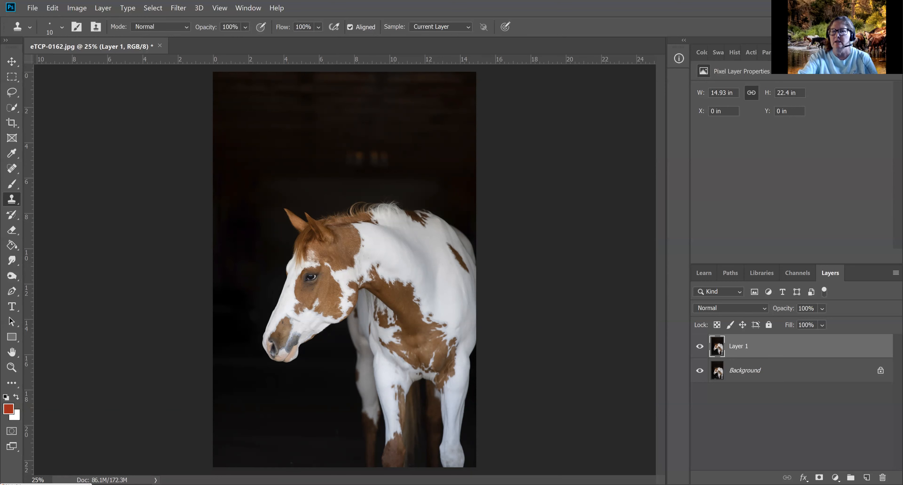
click(835, 476)
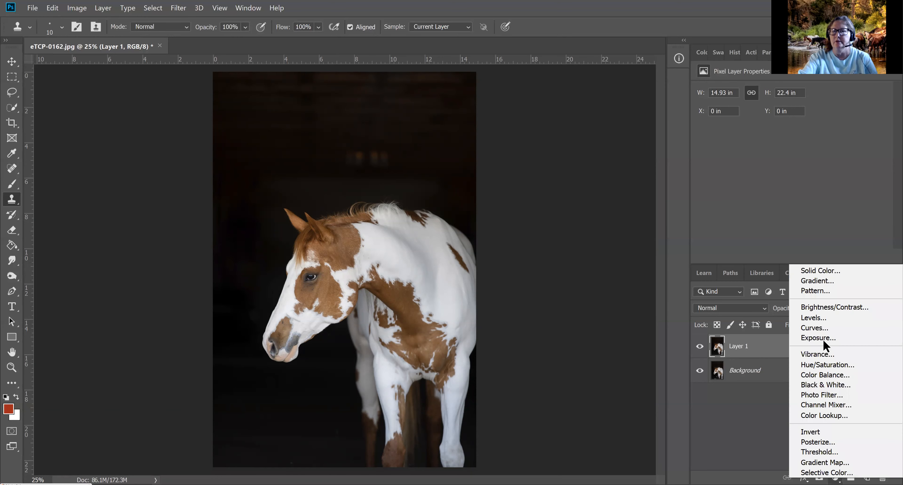
click(823, 314)
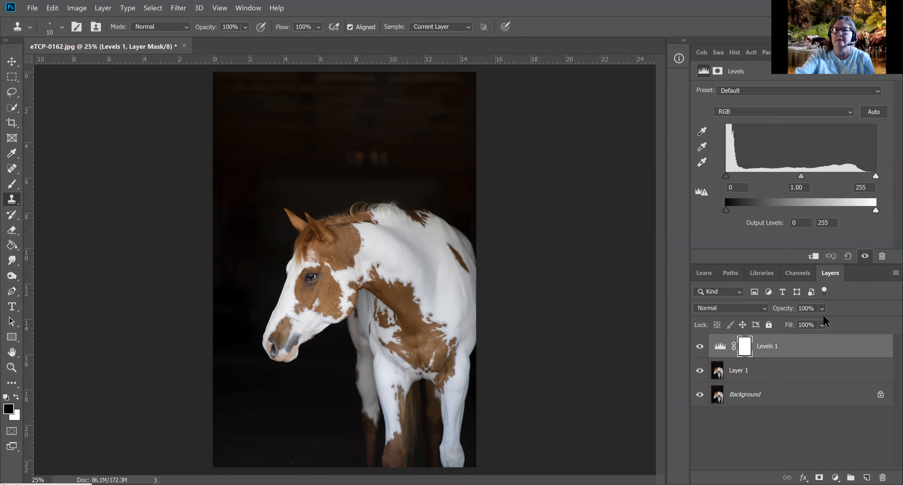
click(702, 132)
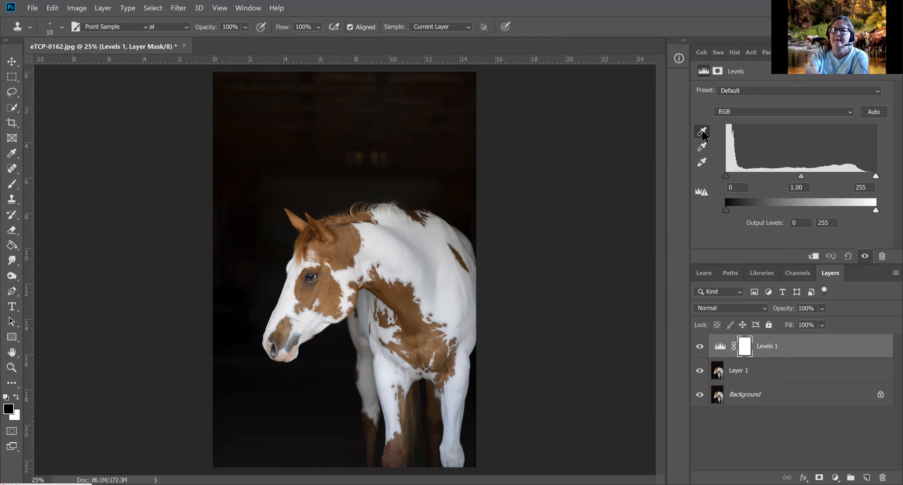
click(340, 339)
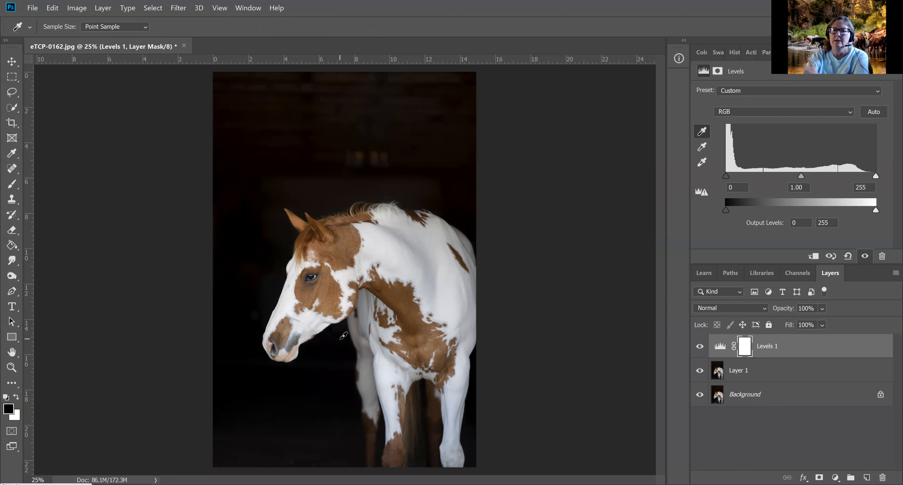
click(317, 357)
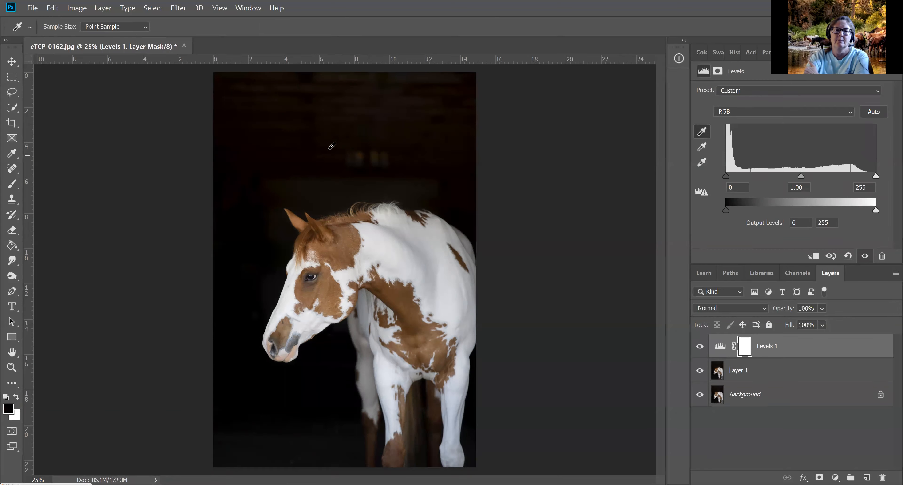
click(321, 112)
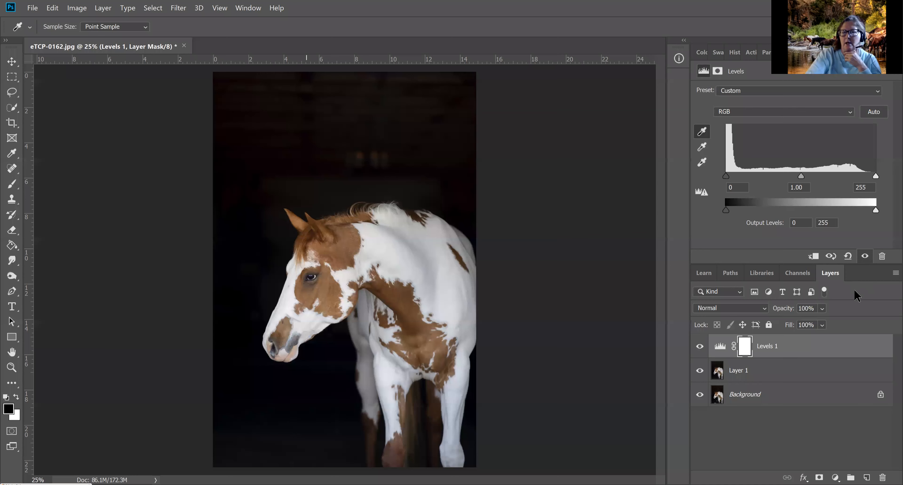
Toggle the Levels adjustment layer's visibility to compare the background with and without it.
click(701, 350)
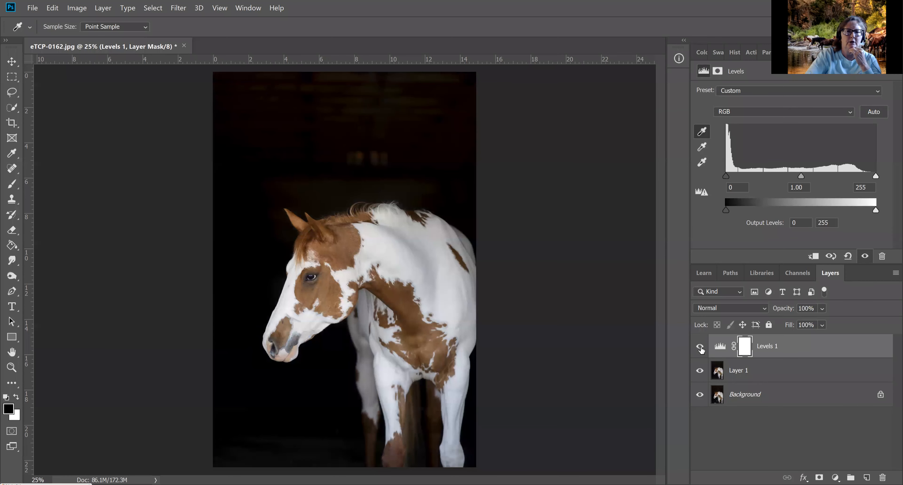
click(700, 347)
click(701, 349)
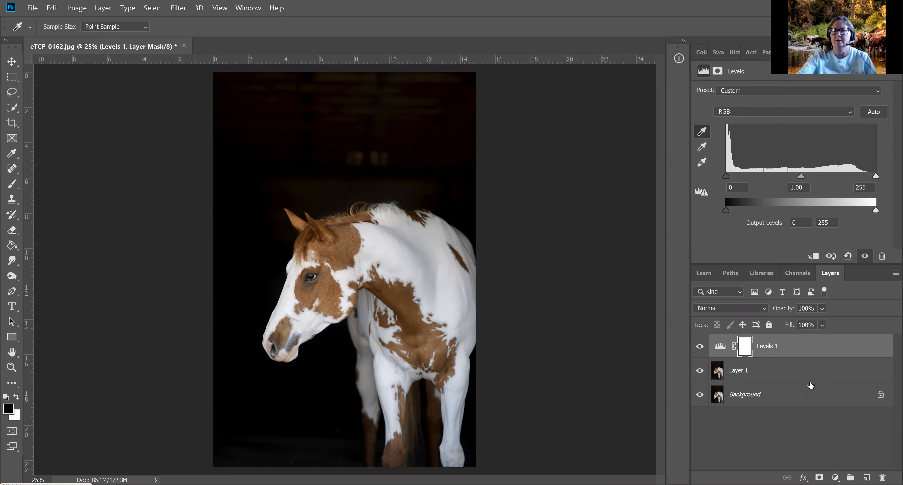
Merge the Levels adjustment layer with the retouched horse layer beneath it, leaving the original Background layer separate.
key(s)
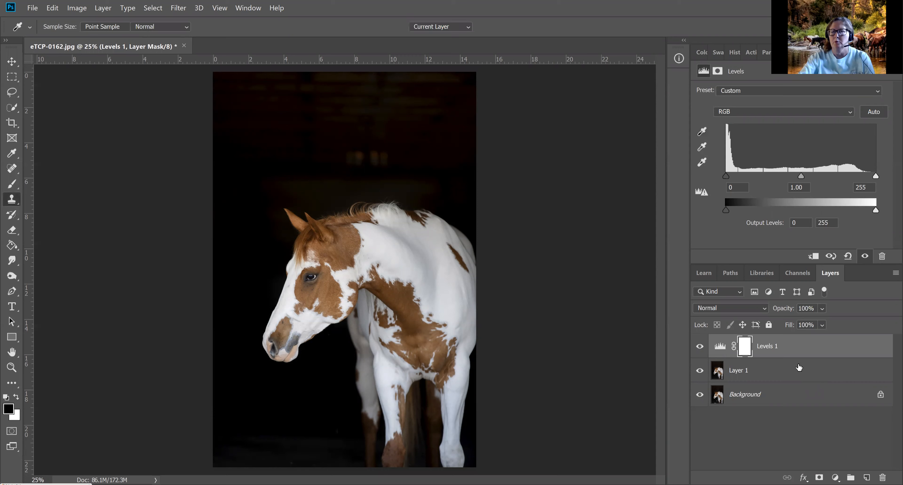
click(798, 367)
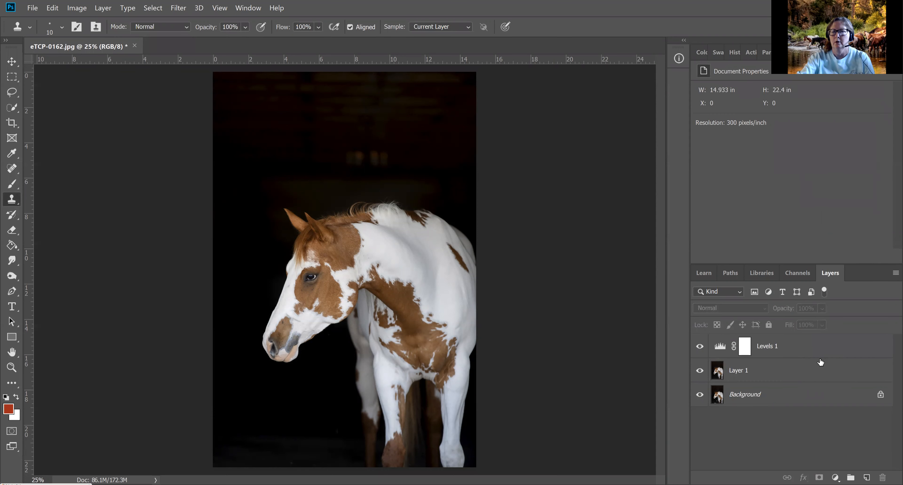
click(823, 347)
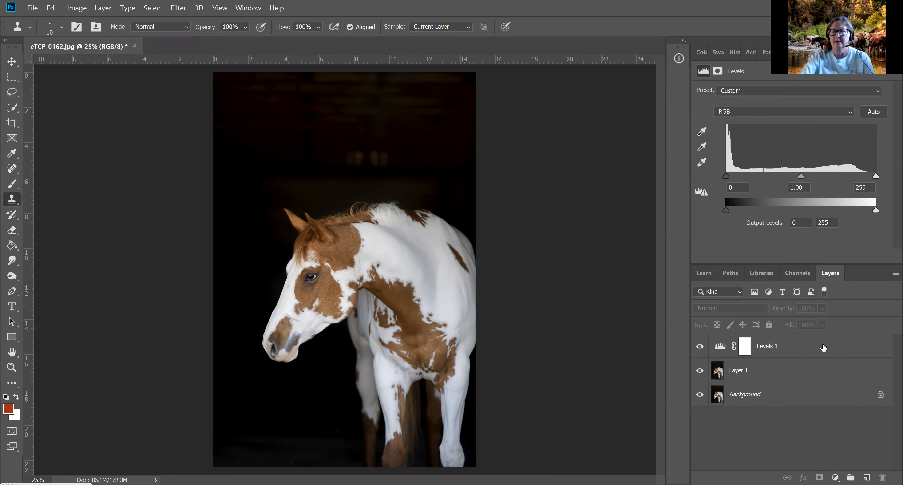
shift+click(806, 373)
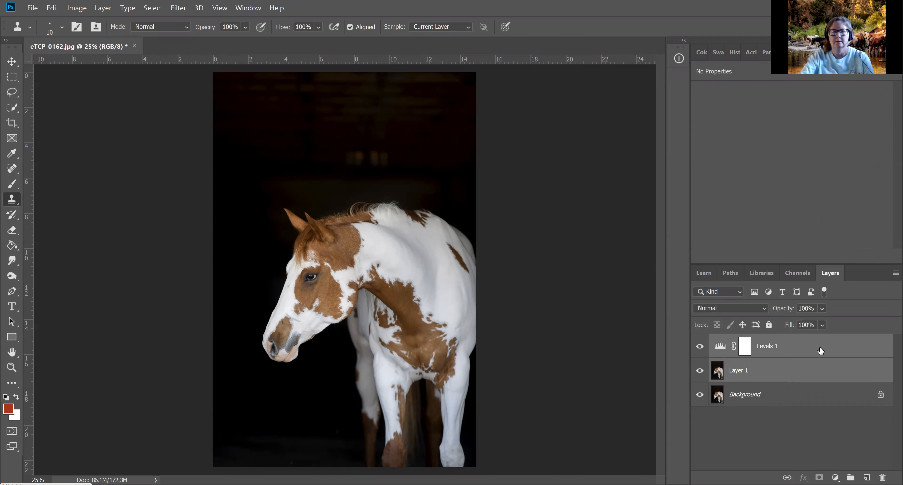
right_click(810, 365)
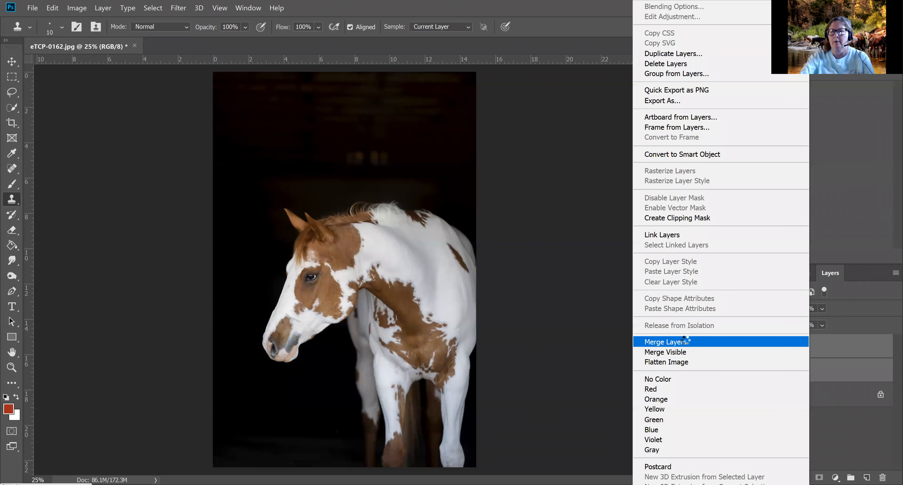
key(Escape)
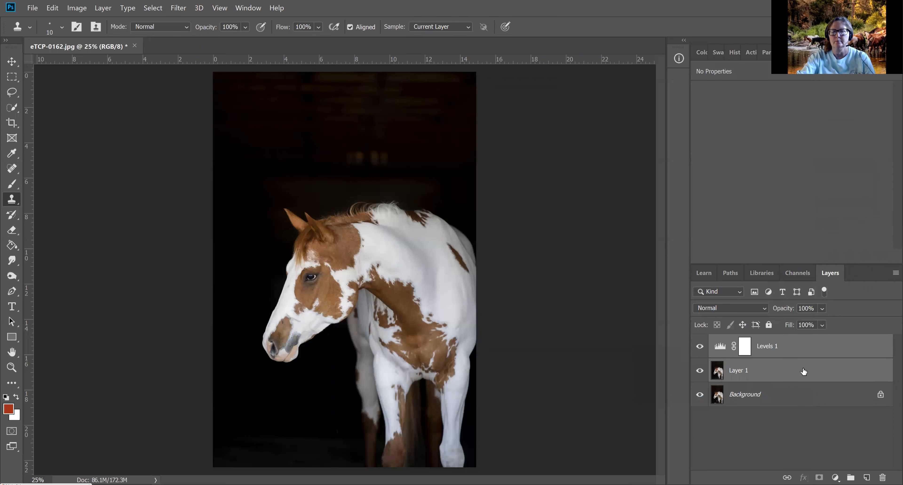
key(ctrl+e)
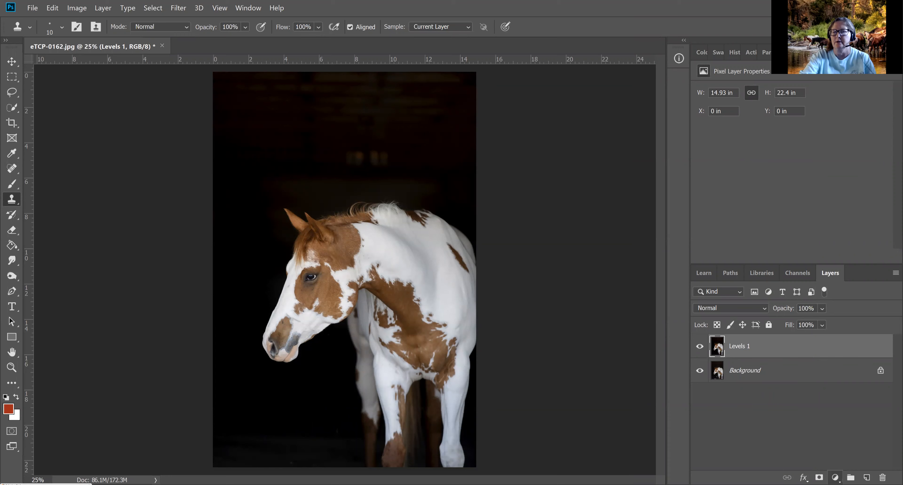
Add a Curves adjustment layer above the merged layer and raise the RGB curve's midpoint slightly to brighten the horse.
click(835, 476)
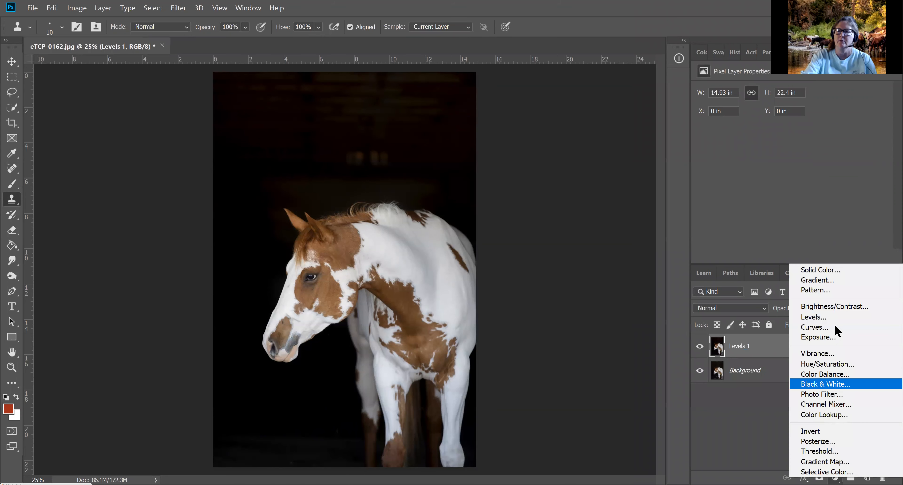
click(835, 327)
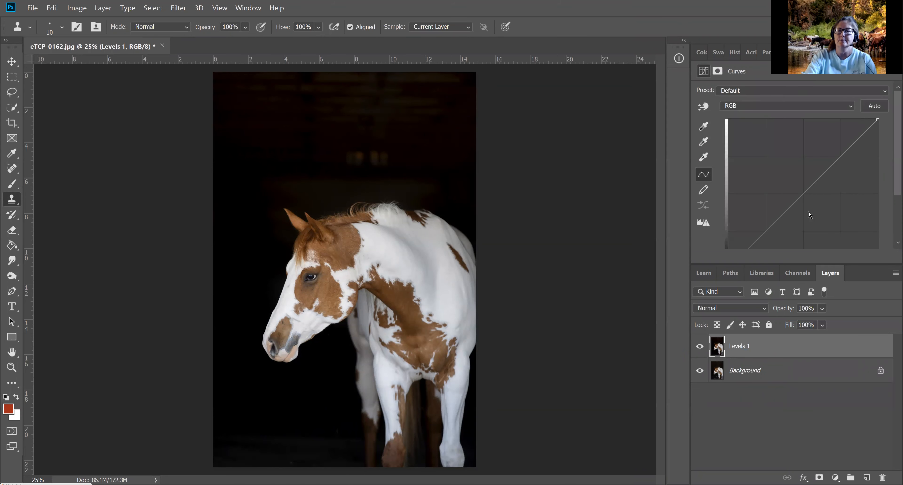
click(779, 172)
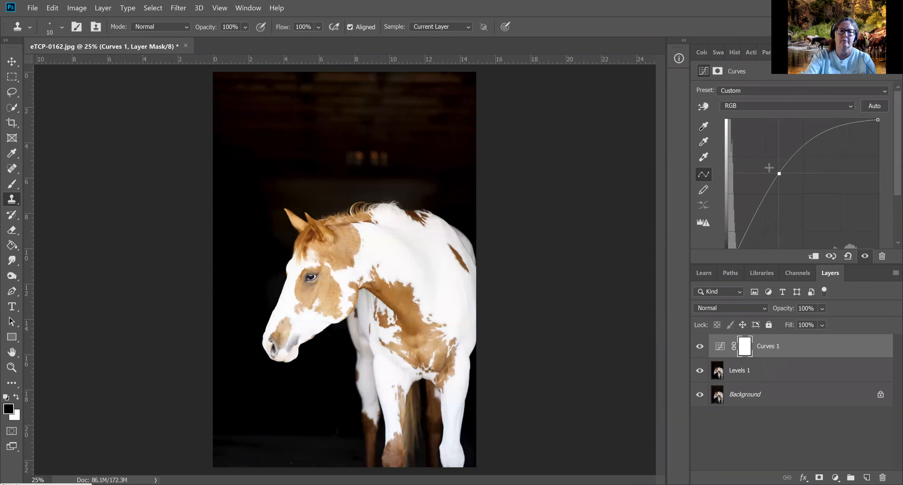
drag(769, 168, 769, 168)
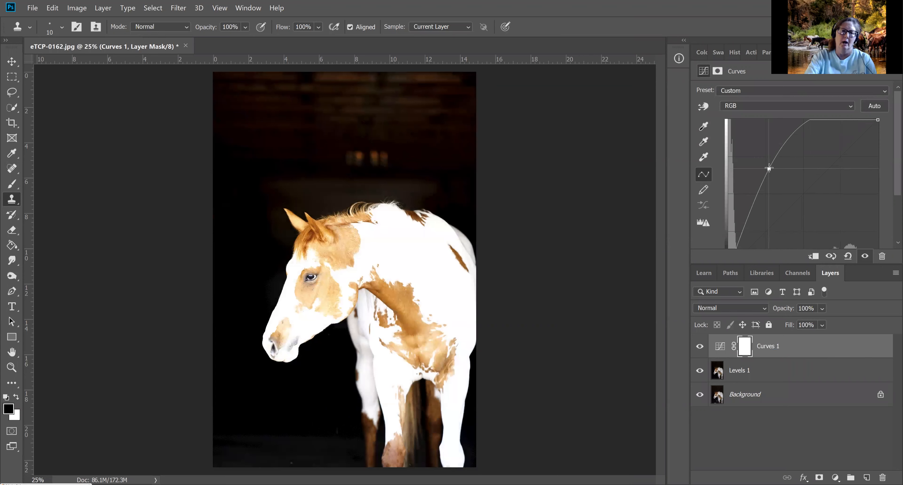
drag(770, 169, 782, 195)
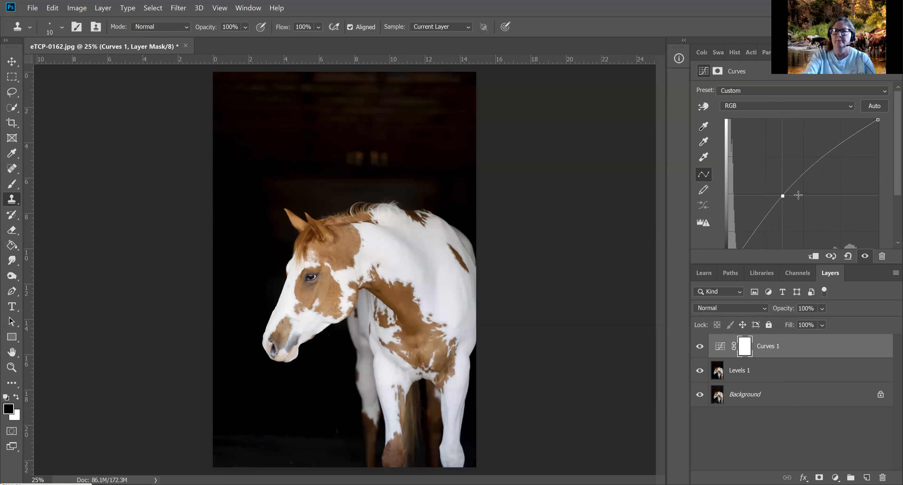
click(800, 194)
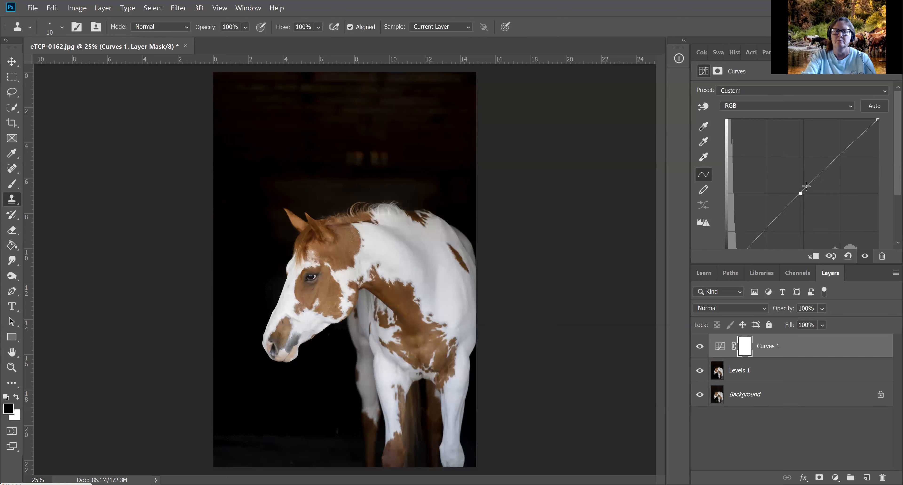
drag(807, 186, 805, 182)
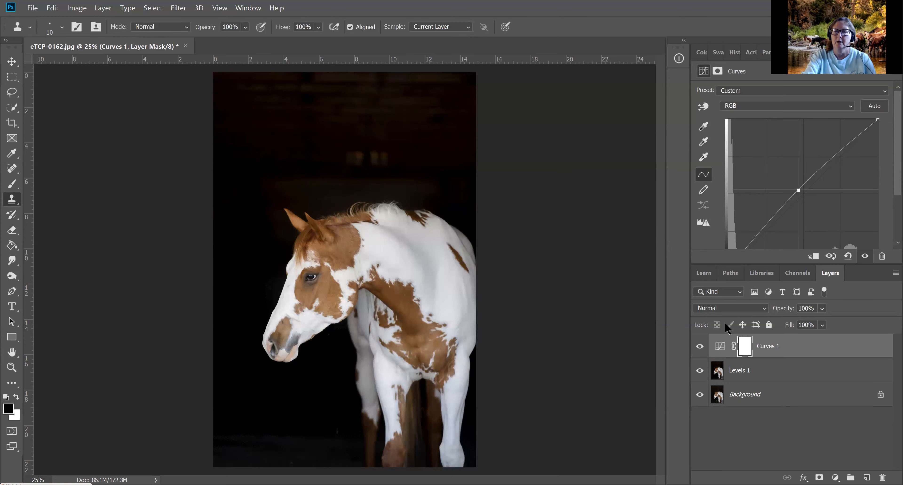
Hide the Curves layer, select the merged layer and set the Brush colour to near-black #010101 sampled from the background beside the face.
click(700, 347)
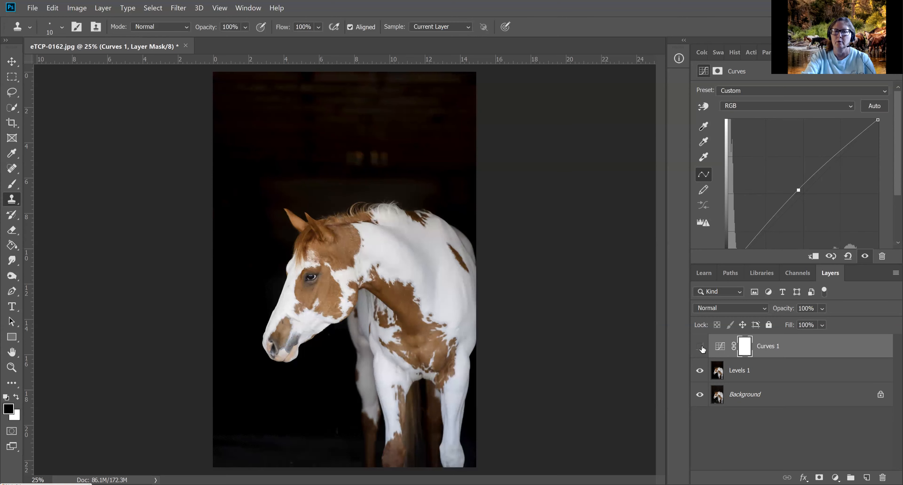
click(770, 379)
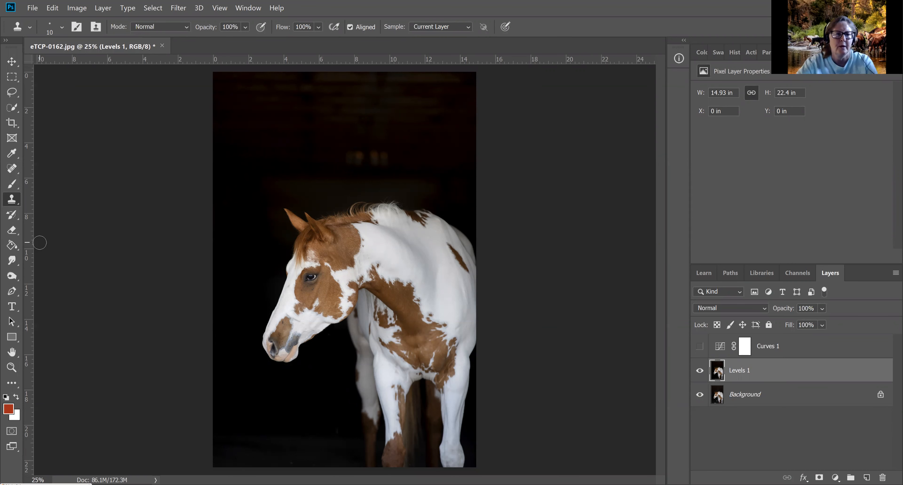
key(b)
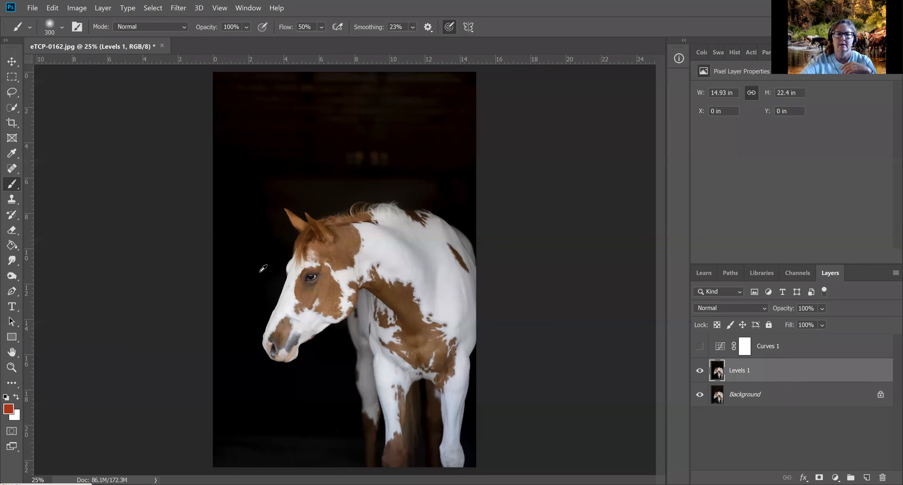
click(271, 278)
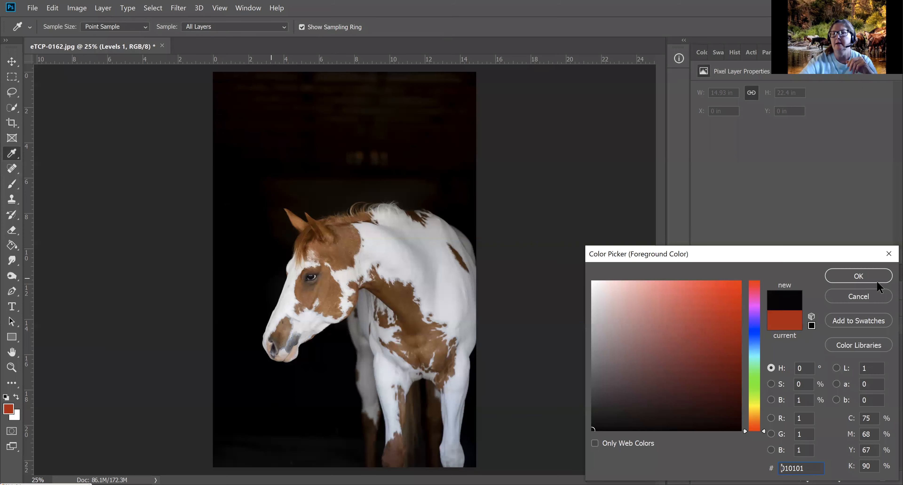
click(858, 276)
key(b)
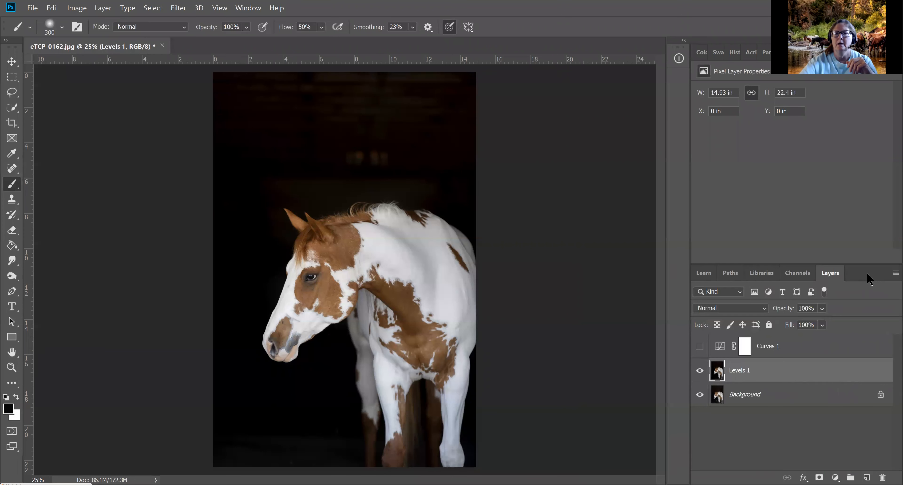
Enlarge the Brush to size 1000 and paint near-black over the brick wall, lights and other background detail around the horse.
key(bracketright)
key(bracketright)
key(bracketright)
key(bracketright)
key(bracketright)
key(bracketright)
key(bracketright)
key(bracketright)
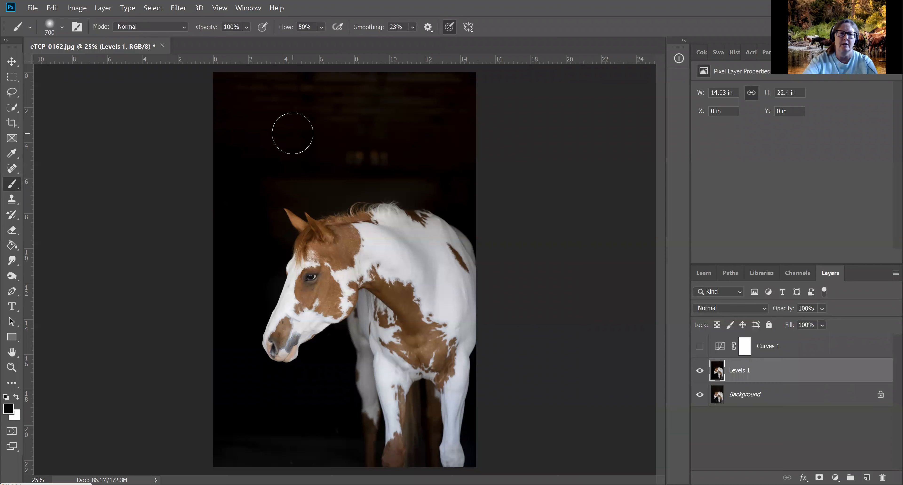
key(bracketright)
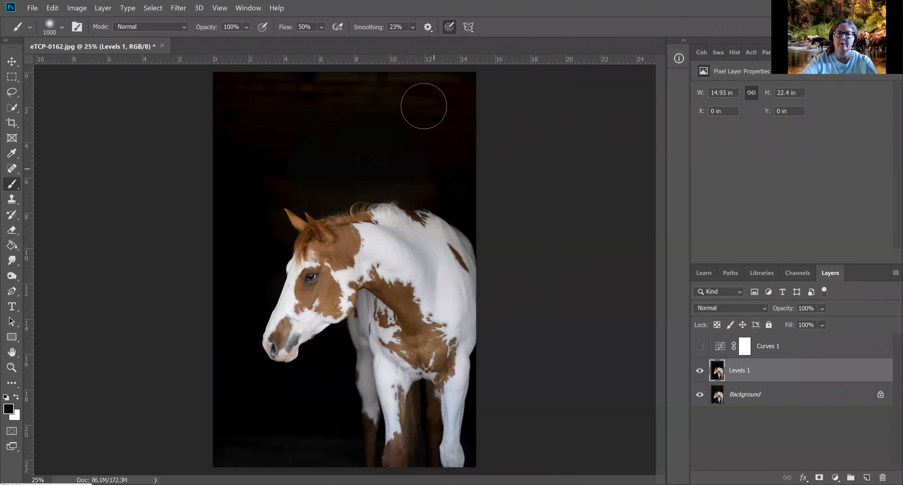
mouse_move(292, 142)
mouse_down()
mouse_move(319, 171)
mouse_move(240, 152)
mouse_move(225, 236)
mouse_move(270, 120)
mouse_move(290, 143)
mouse_move(330, 156)
mouse_move(325, 181)
mouse_up()
drag(393, 167, 408, 165)
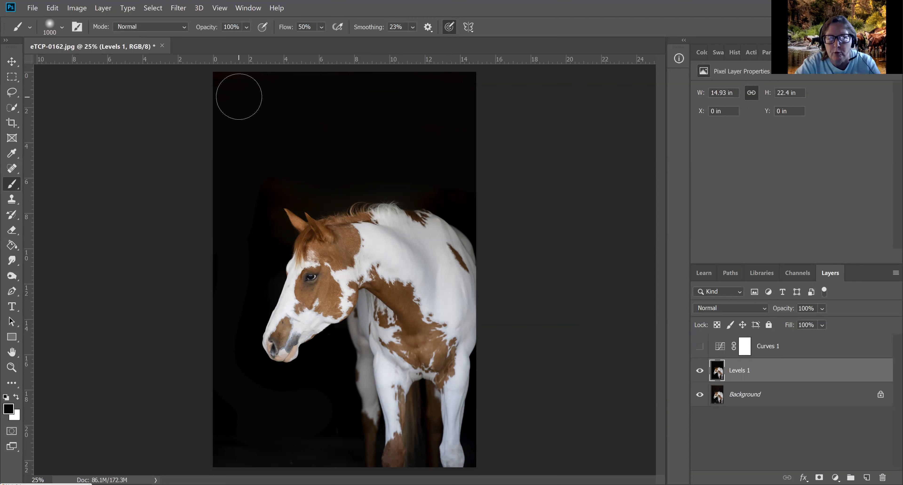
Toggle the Curves layer's visibility to compare the brightening, leaving the layer switched on.
click(700, 346)
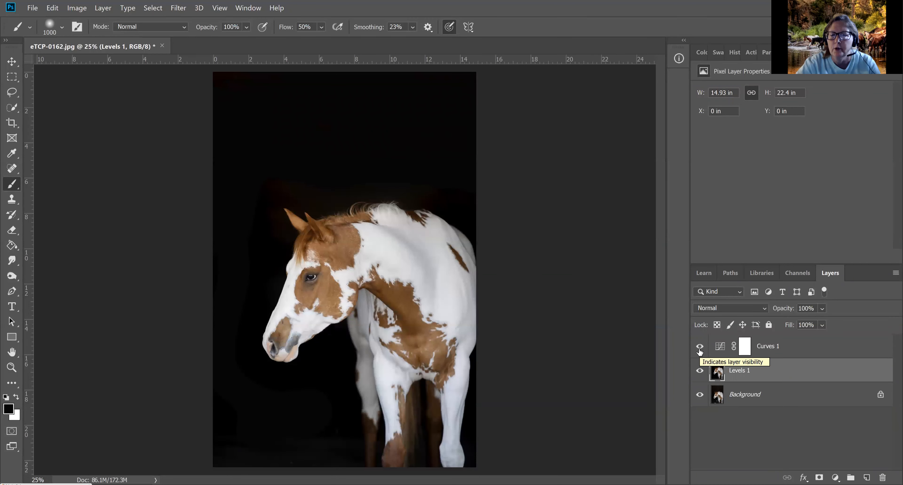
click(700, 346)
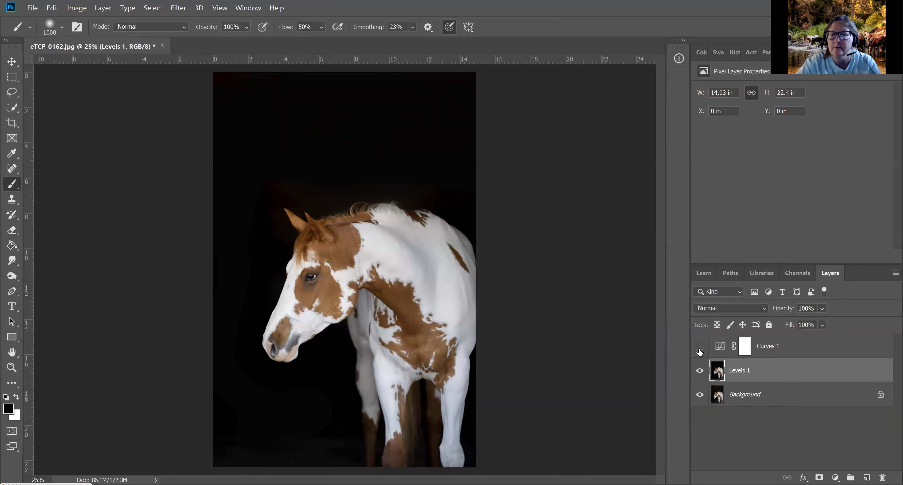
click(700, 346)
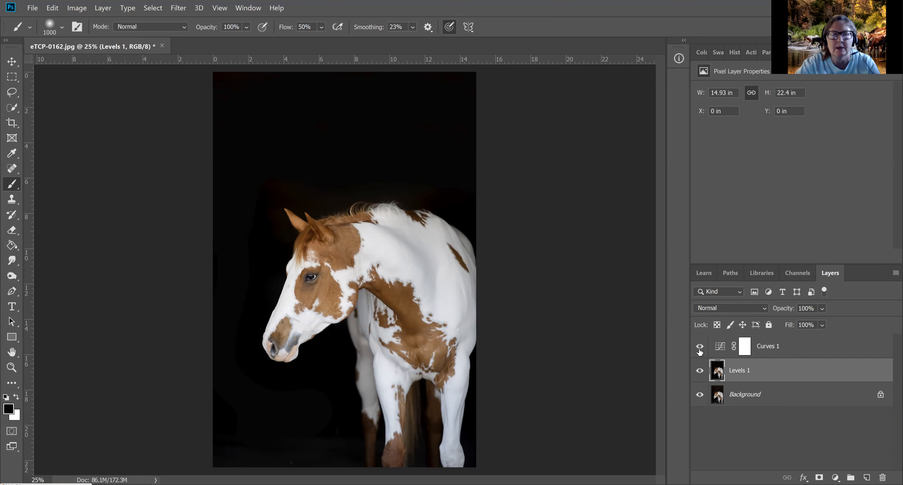
Exaggerate the RGB curve on the Curves layer to inspect the painted background for uneven patches, and return it to a slight lift.
click(781, 347)
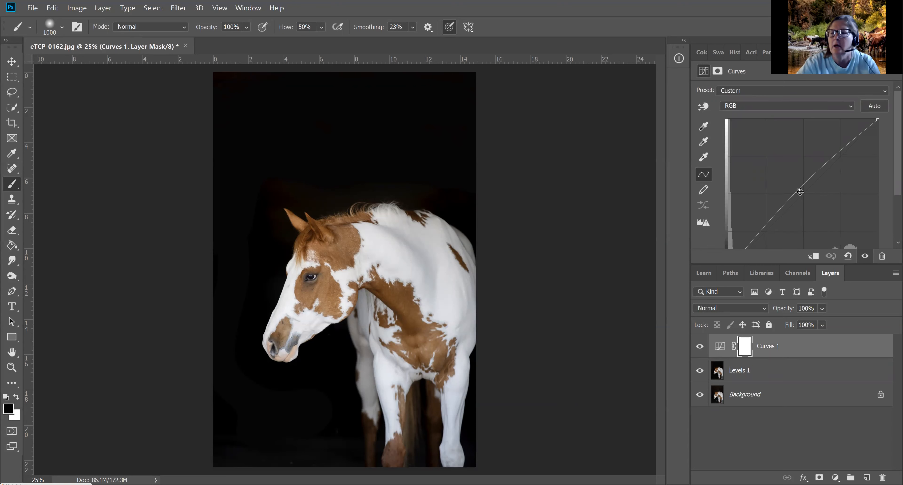
drag(781, 171, 769, 162)
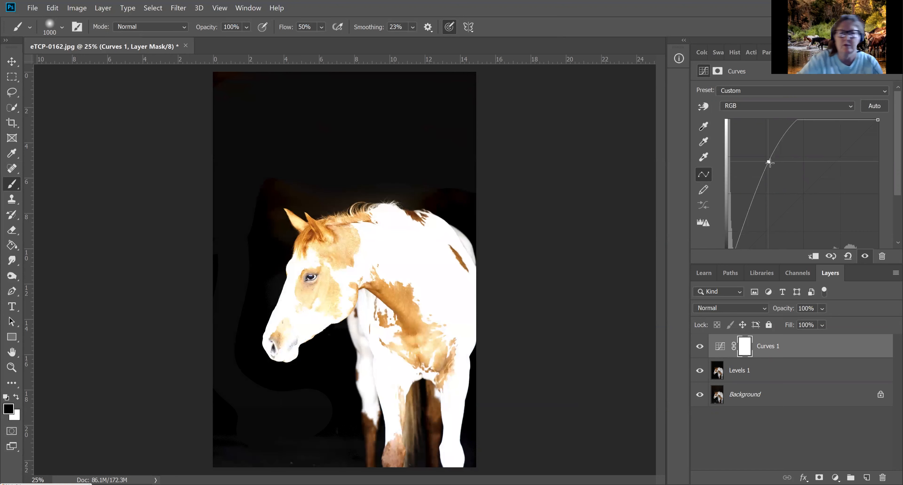
drag(768, 162, 803, 188)
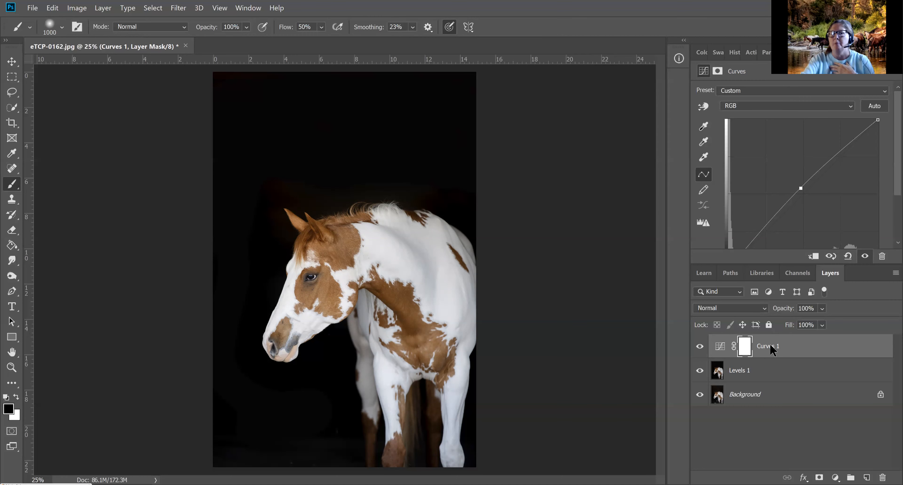
Compare the image with and without the Curves layer and lift the RGB curve's midpoint slightly more to brighten the horse.
click(700, 346)
click(700, 346)
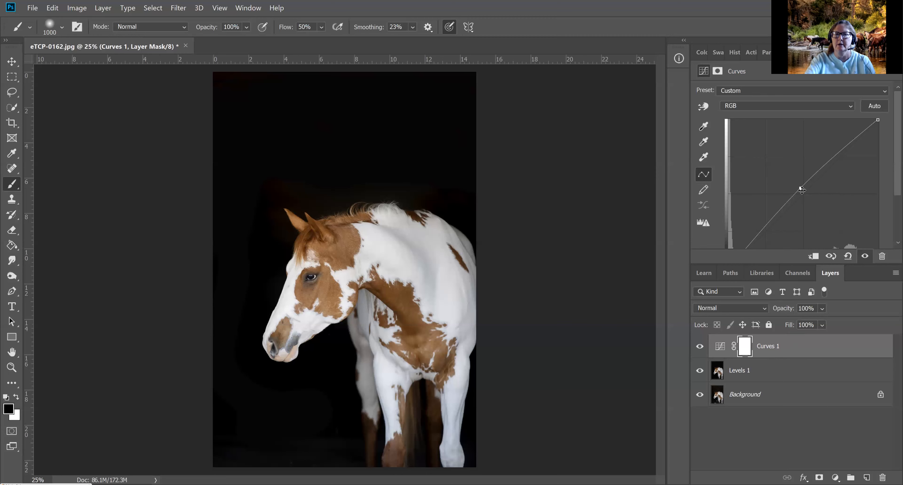
click(802, 189)
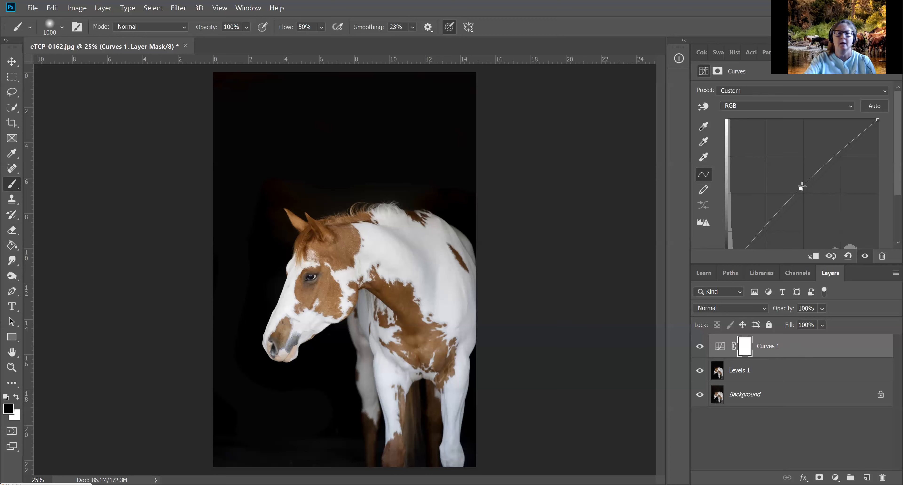
mouse_move(802, 186)
mouse_down()
mouse_move(764, 156)
mouse_move(795, 188)
mouse_up()
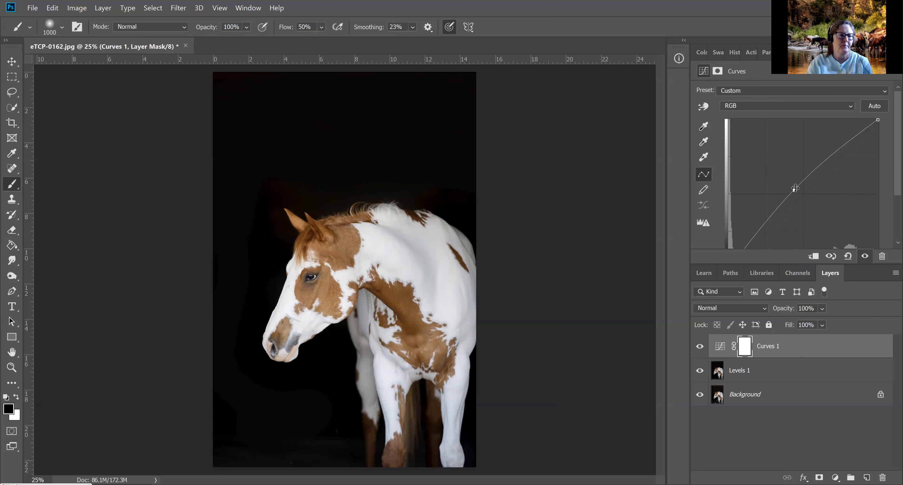
click(795, 188)
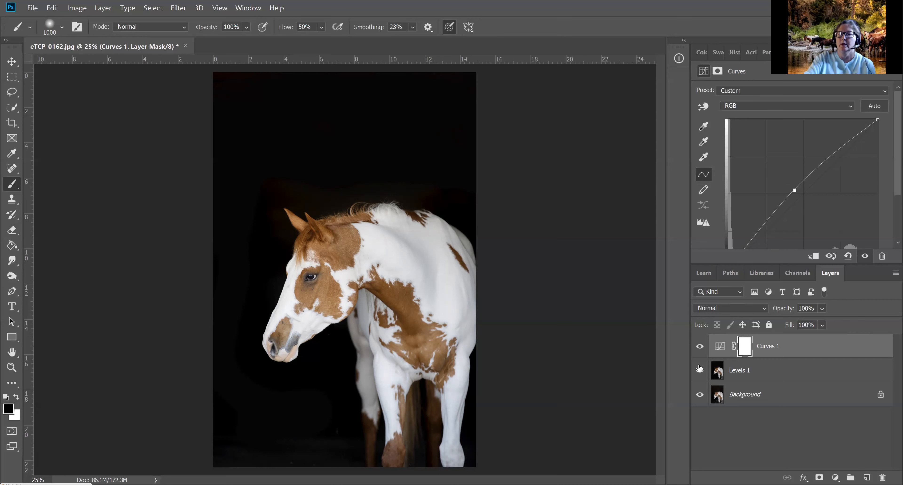
Close the image and save it in Photoshop format as eTCP-0162 with Maximize Compatibility on.
click(186, 45)
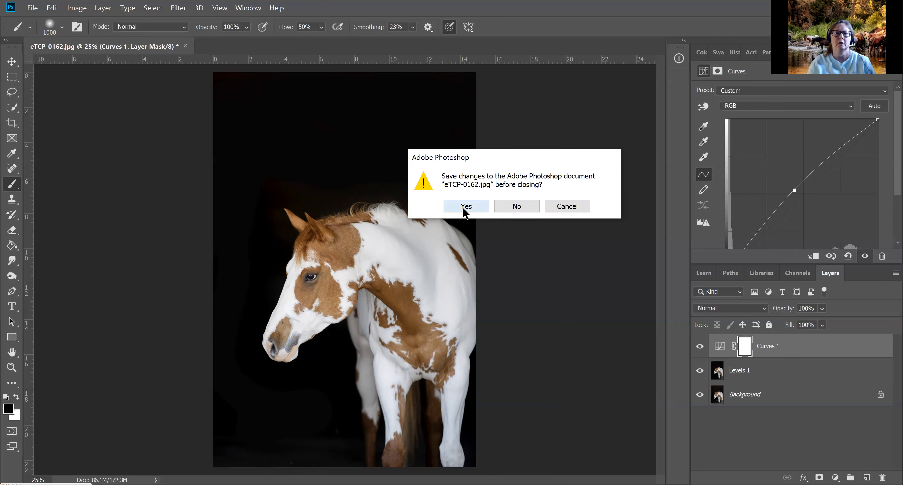
click(463, 207)
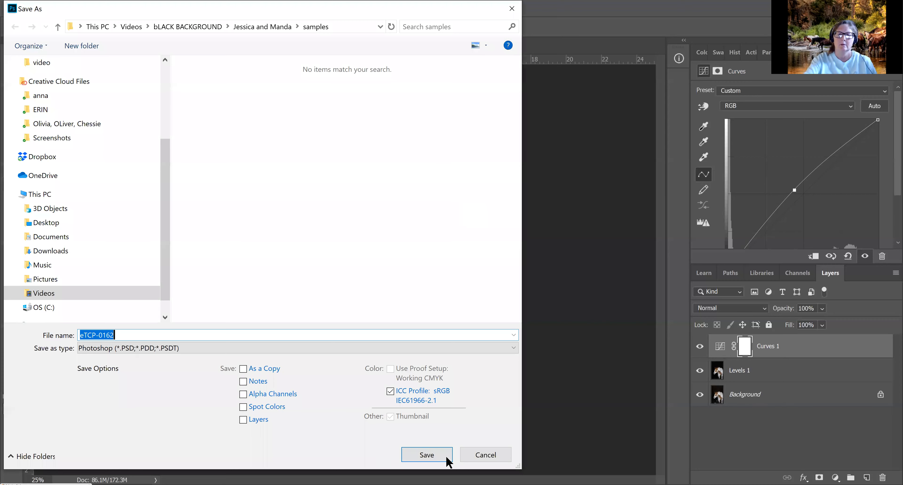
click(427, 455)
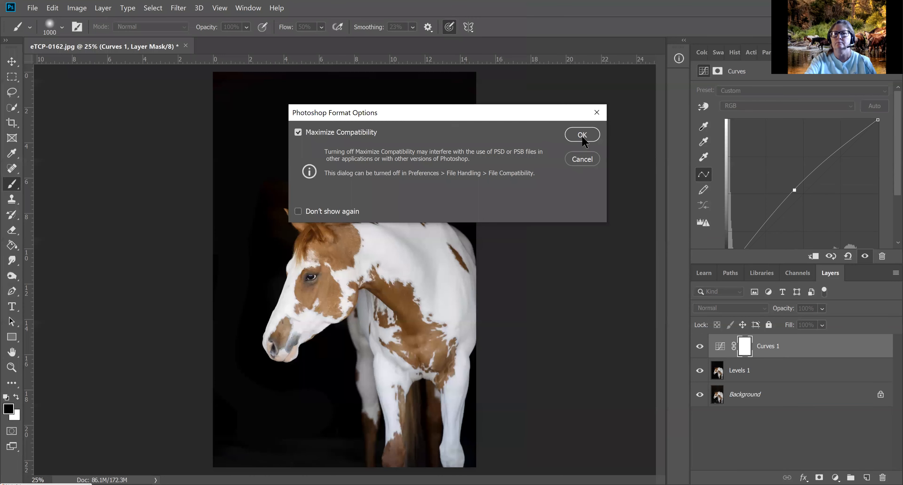
click(582, 136)
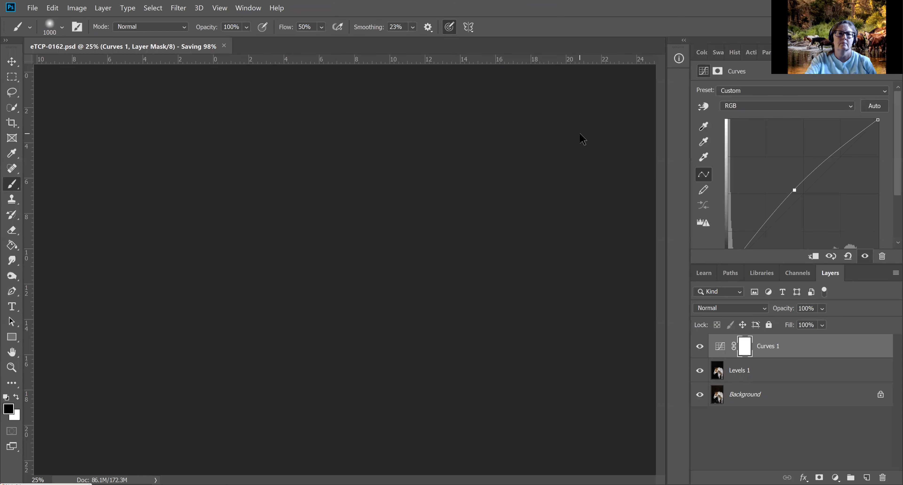
Open the horse photo eTCP-0136 from the samples folder.
click(32, 8)
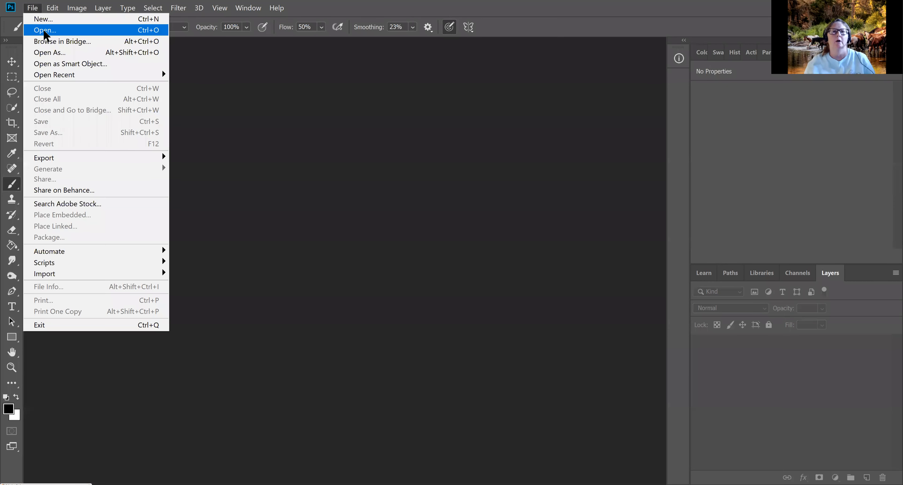
click(45, 30)
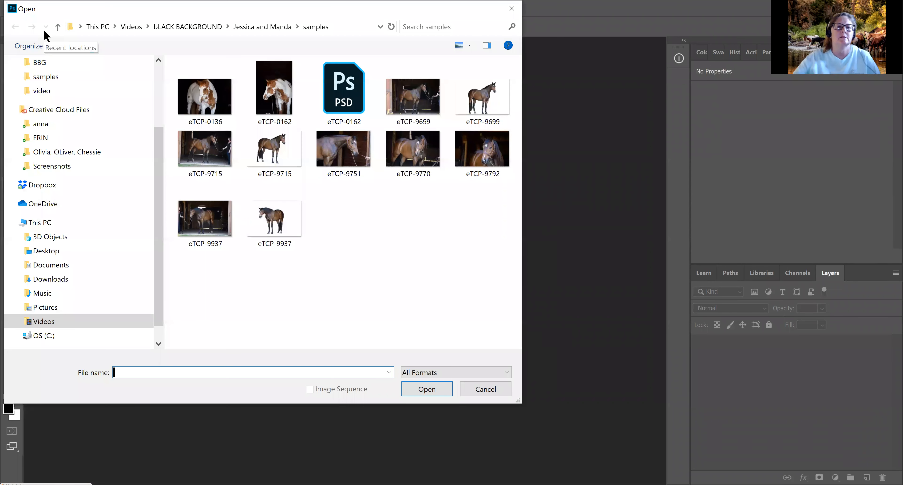
click(199, 95)
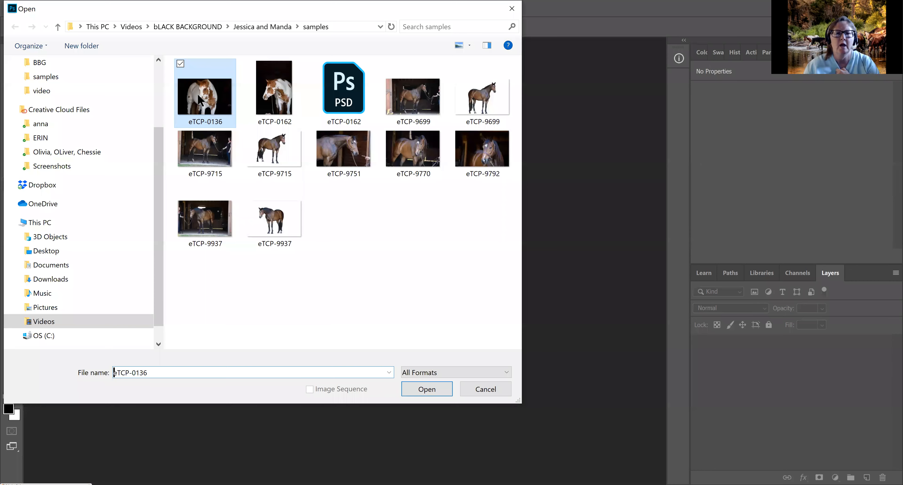
double_click(201, 100)
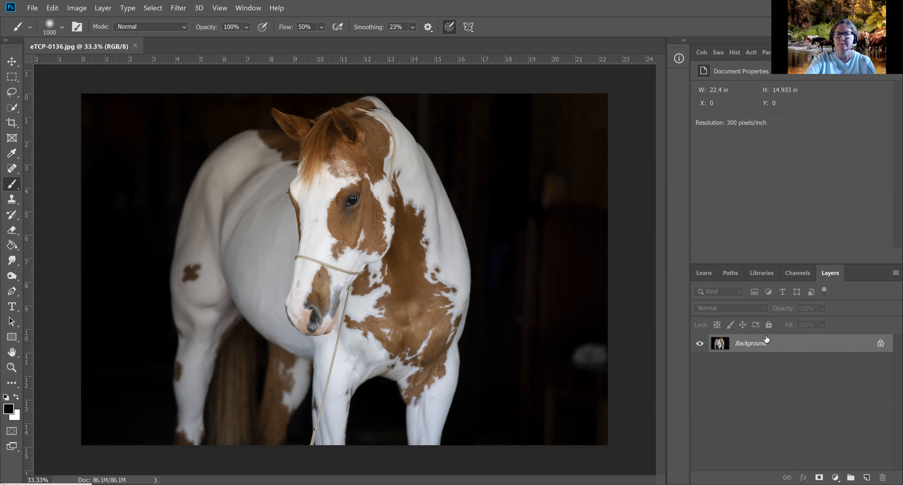
Duplicate the Background layer and add a Levels adjustment layer above the copy.
drag(767, 338, 766, 336)
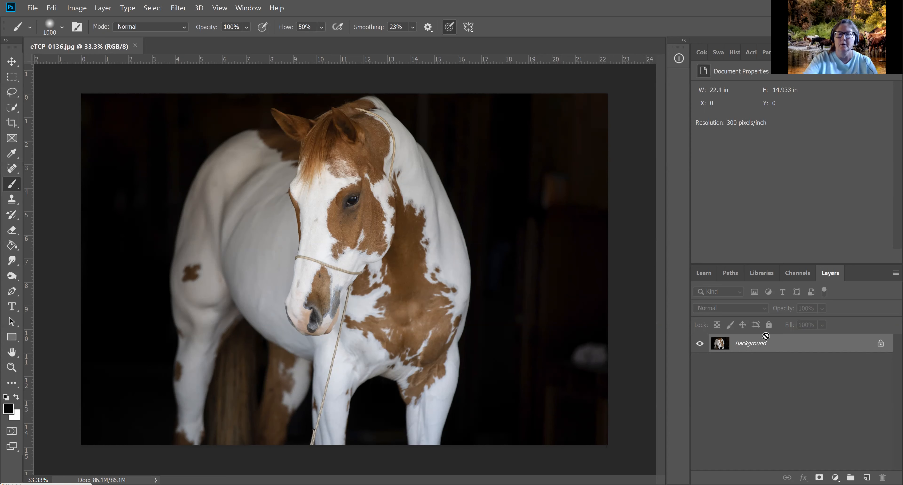
key(ctrl+j)
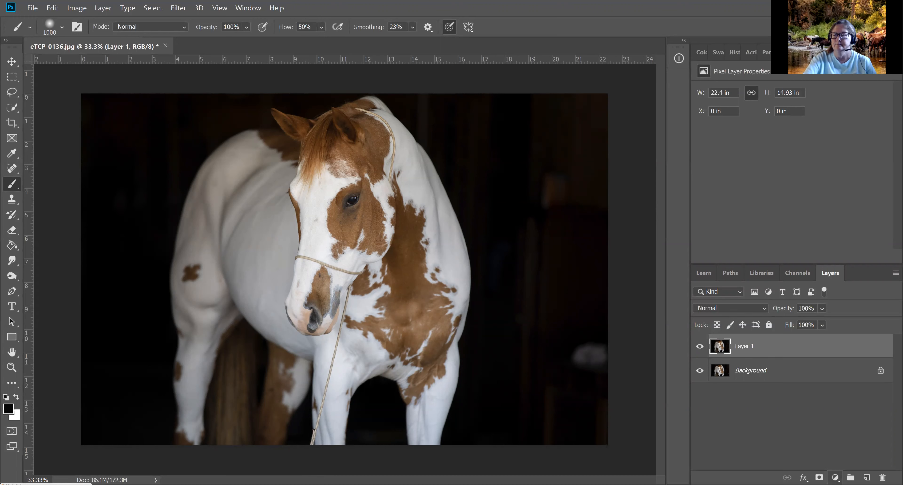
click(836, 476)
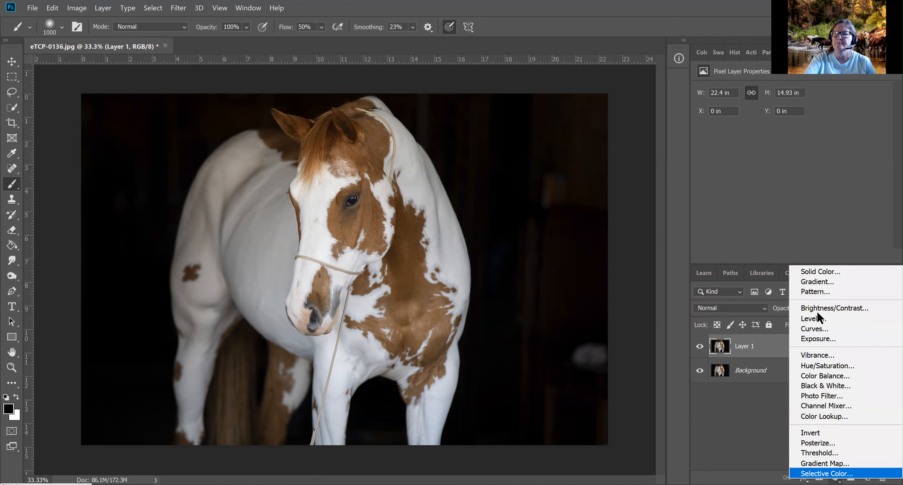
click(814, 318)
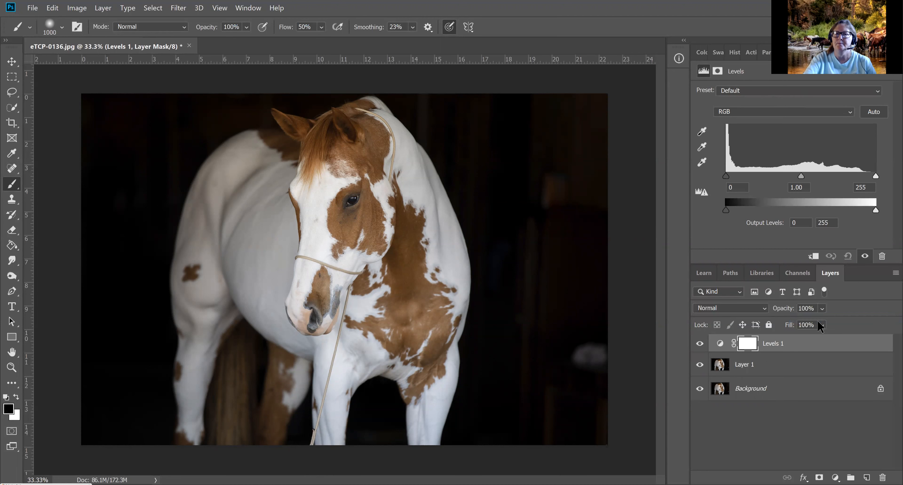
Try different Levels black points by sampling several dark and lighter spots in the background beside the horse.
click(702, 132)
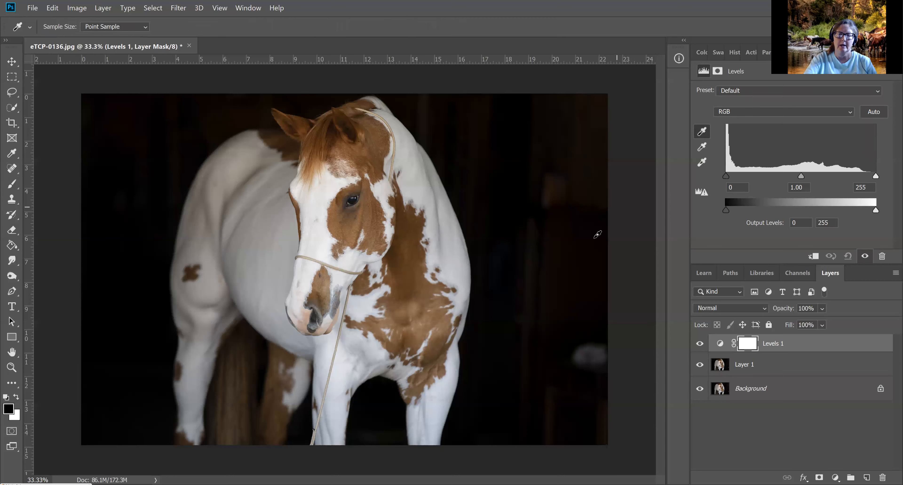
click(493, 391)
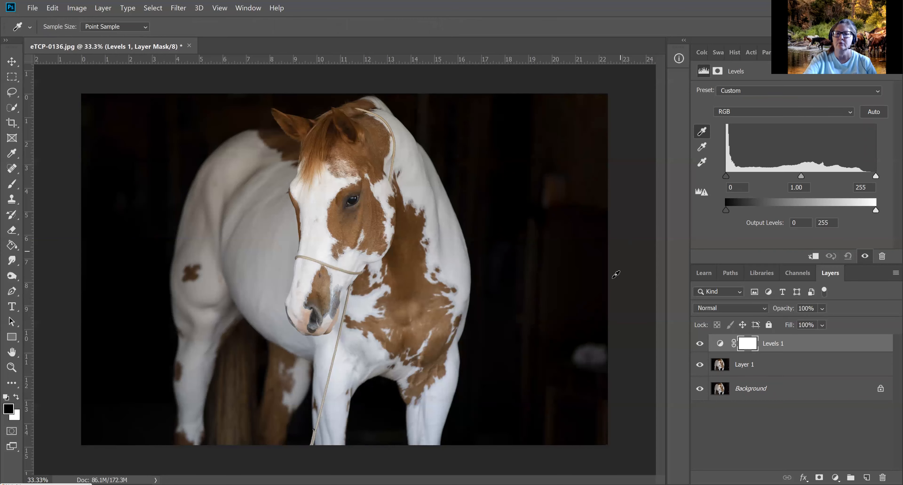
click(591, 354)
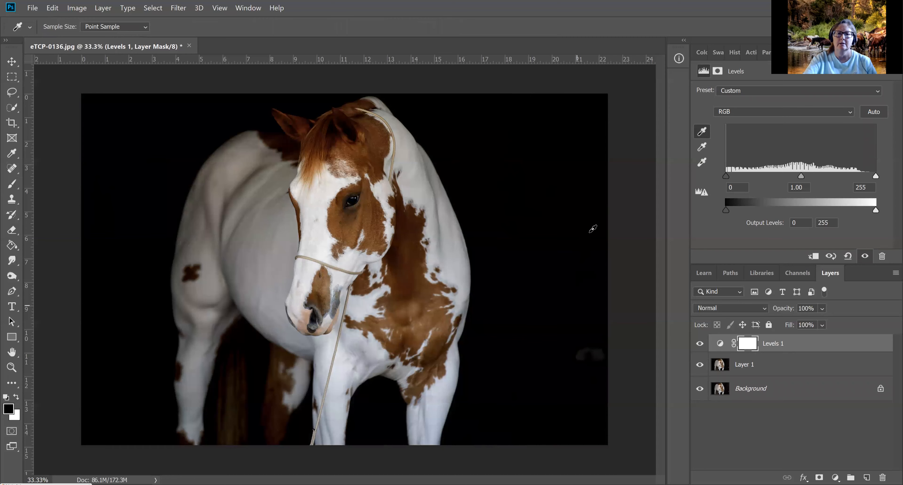
click(583, 256)
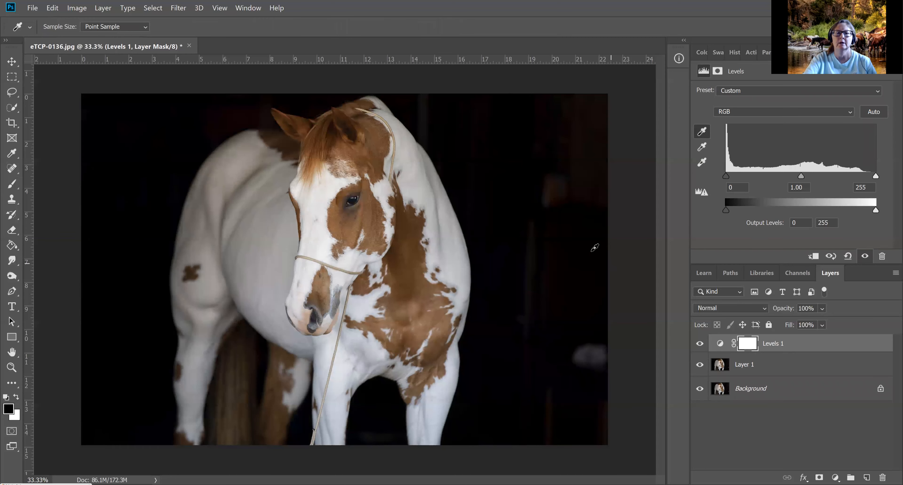
click(561, 187)
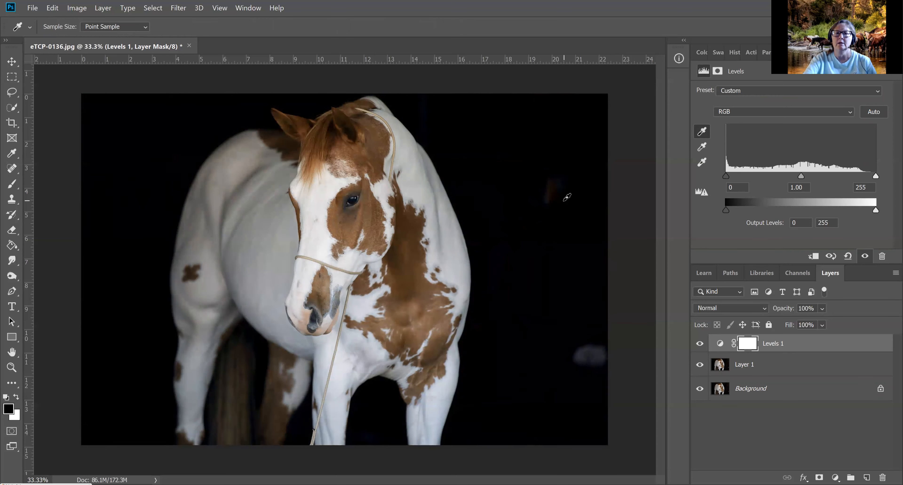
click(564, 201)
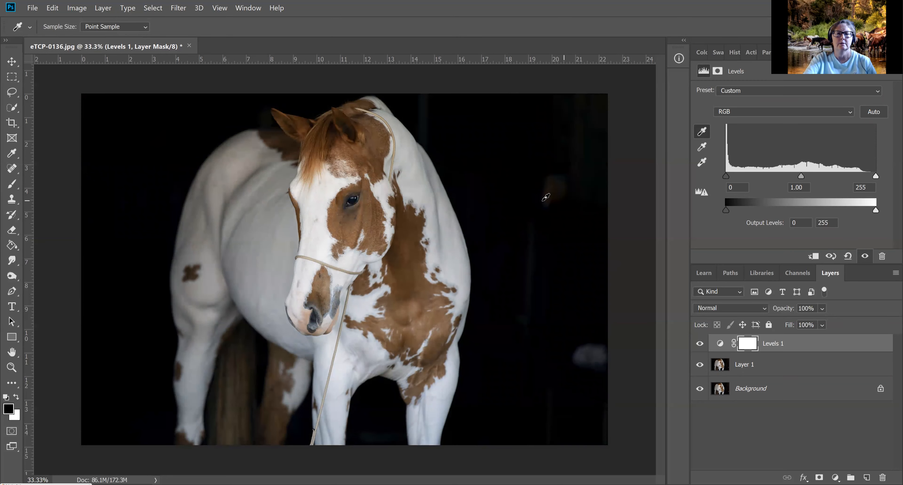
click(553, 202)
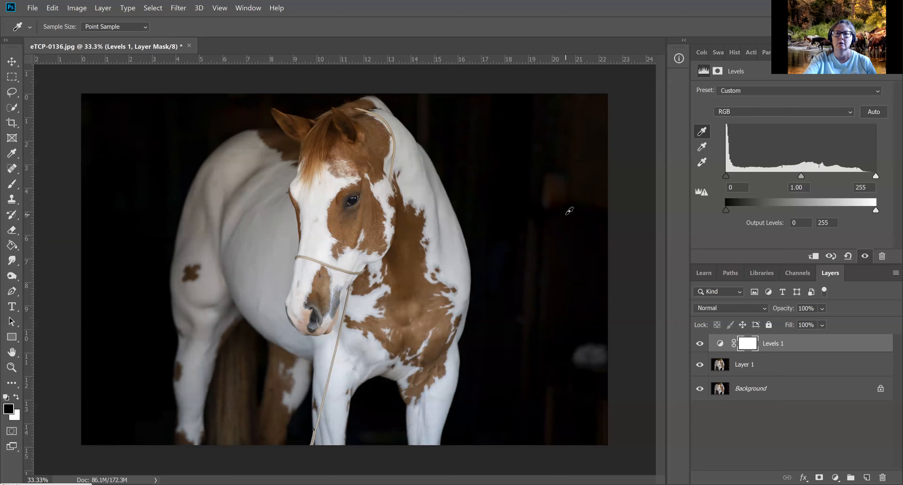
click(567, 199)
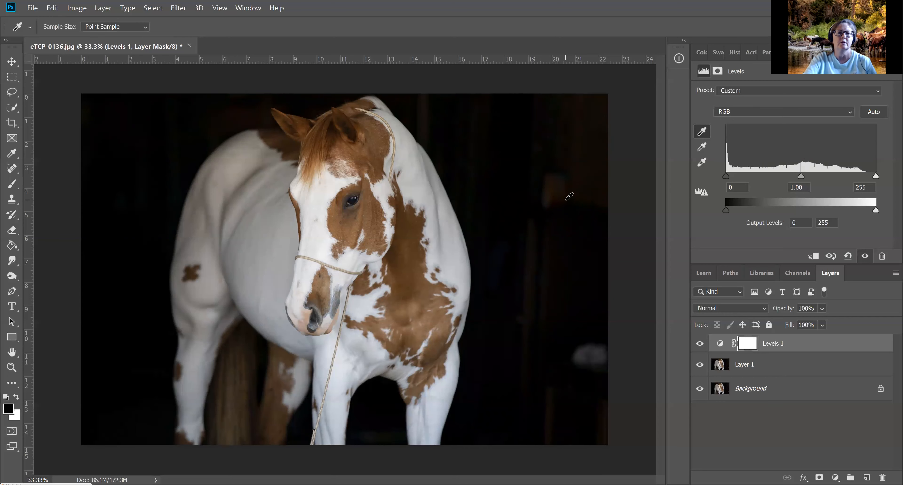
click(585, 351)
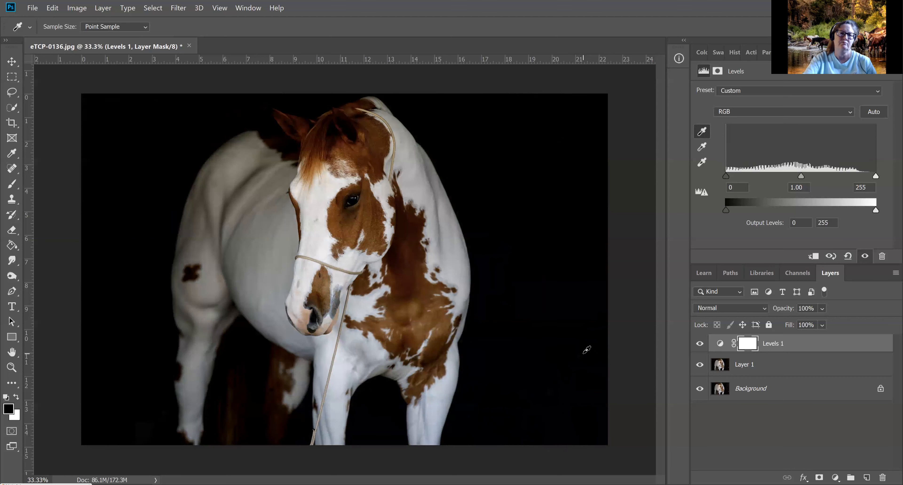
click(557, 212)
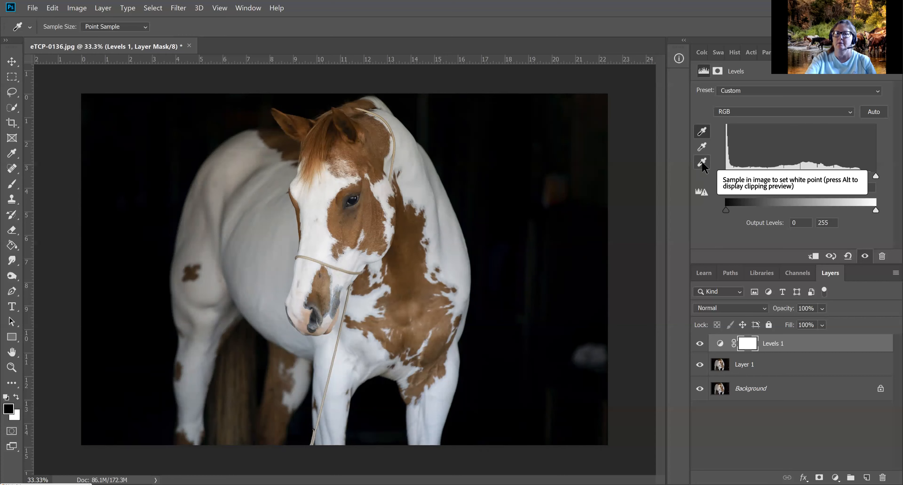
Try Levels white points sampled from the horse's white coat and undo the last sample.
click(460, 252)
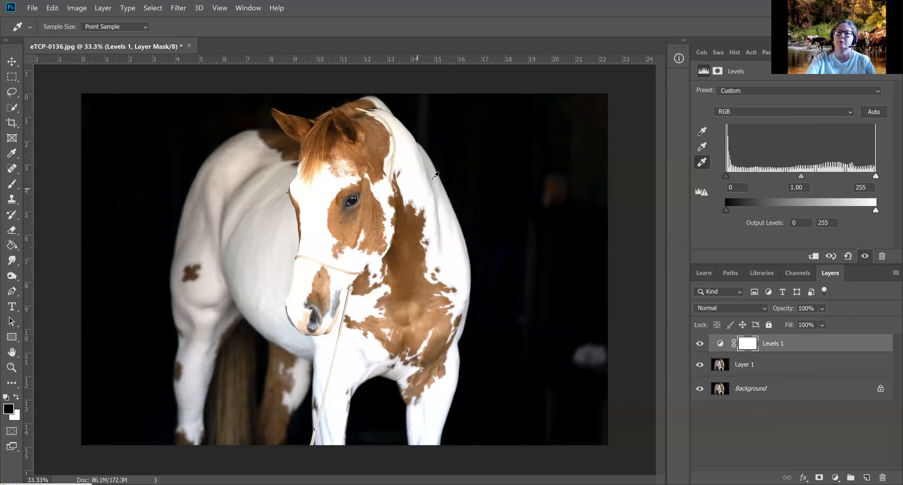
click(434, 177)
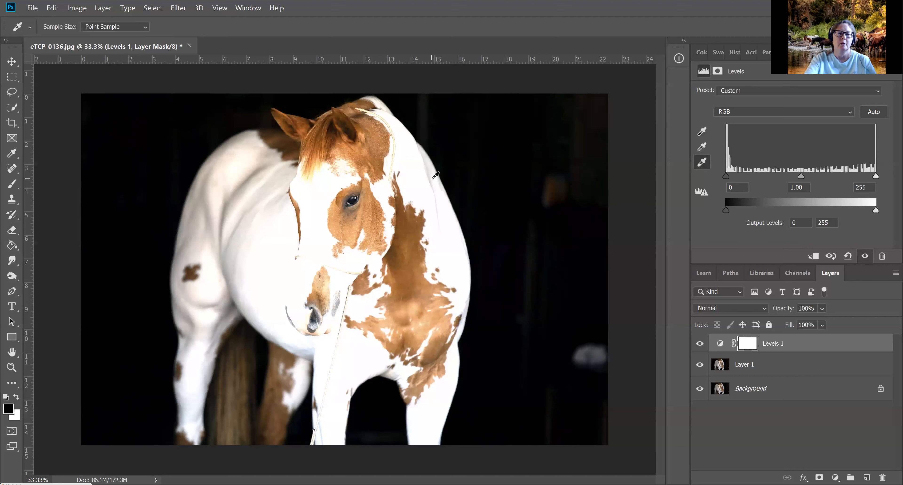
key(ctrl+z)
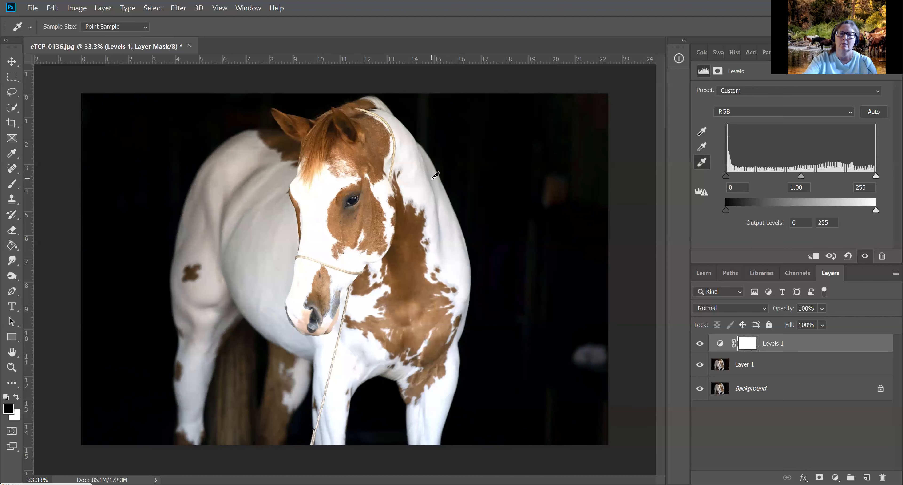
Try resampling the Levels black point around the faint reddish patch in the background beside the horse.
click(702, 132)
click(557, 202)
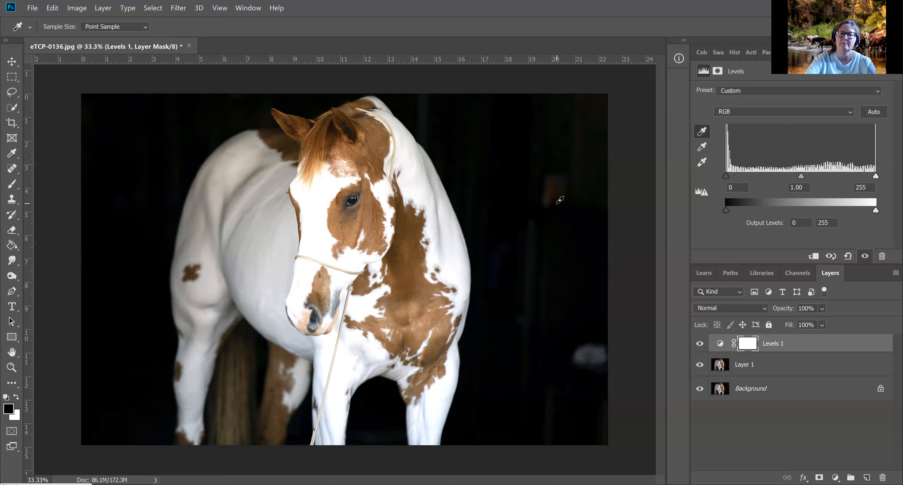
click(560, 187)
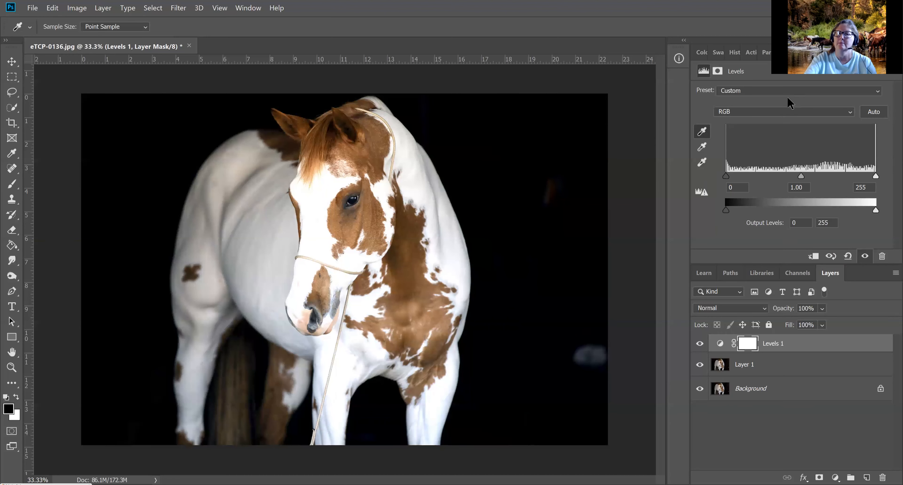
Revert the photo to the New Levels Layer history state, discarding the sampled black and white points.
click(735, 53)
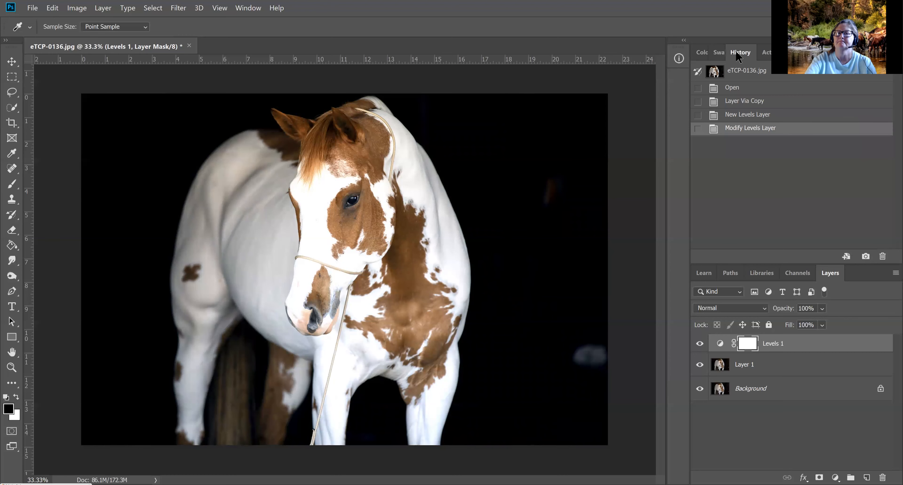
click(765, 117)
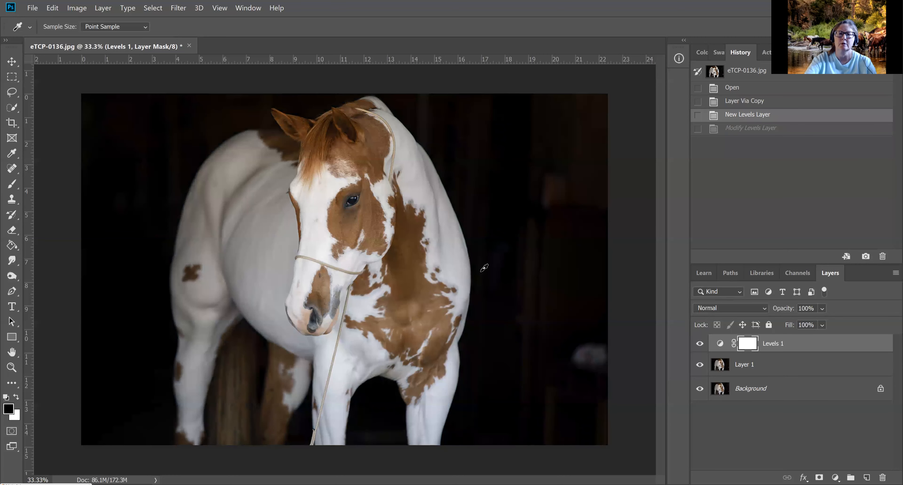
key(ctrl+shift+z)
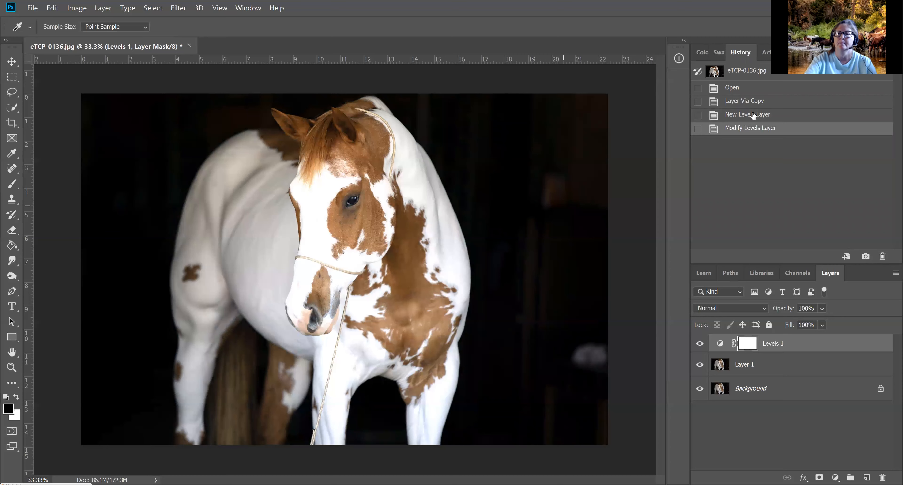
key(ctrl+z)
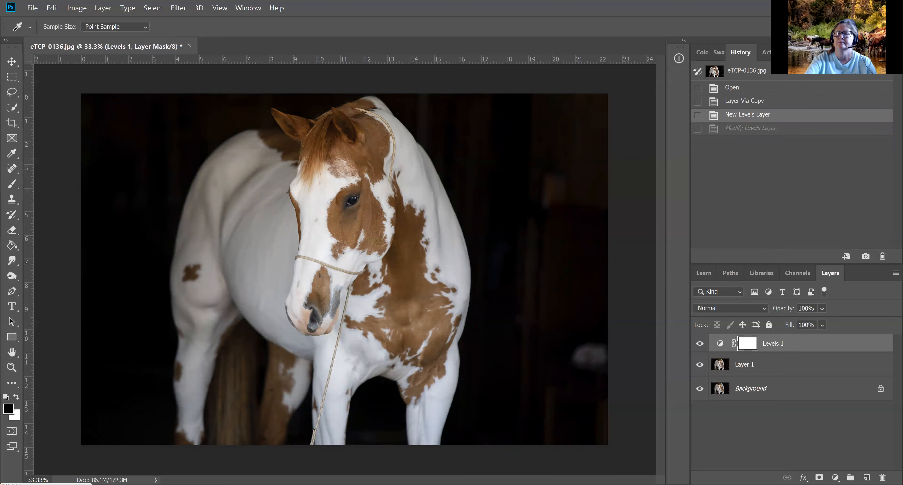
Set the Levels black point from the dark area just below the reddish background patch and review the edit history.
click(800, 54)
click(703, 130)
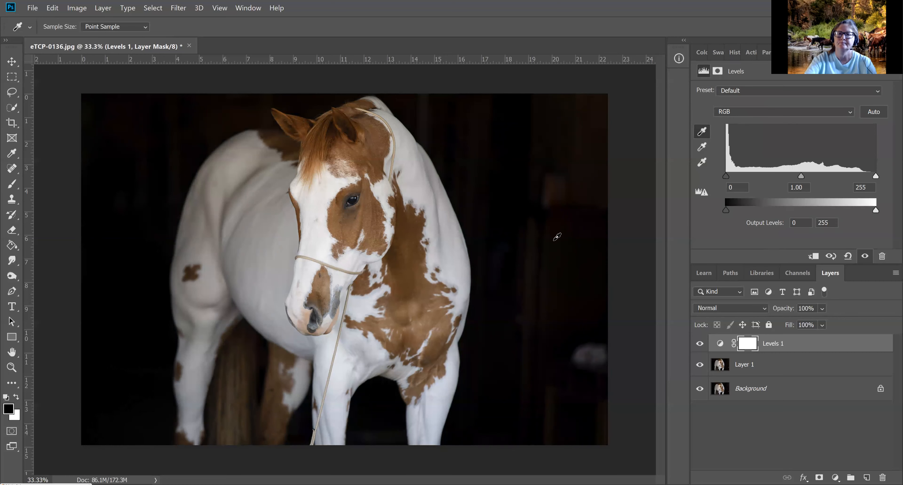
click(558, 204)
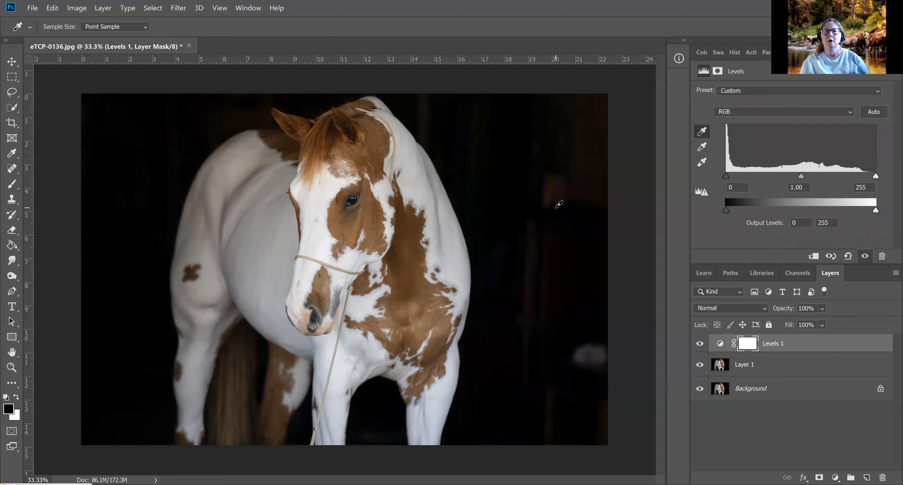
click(734, 53)
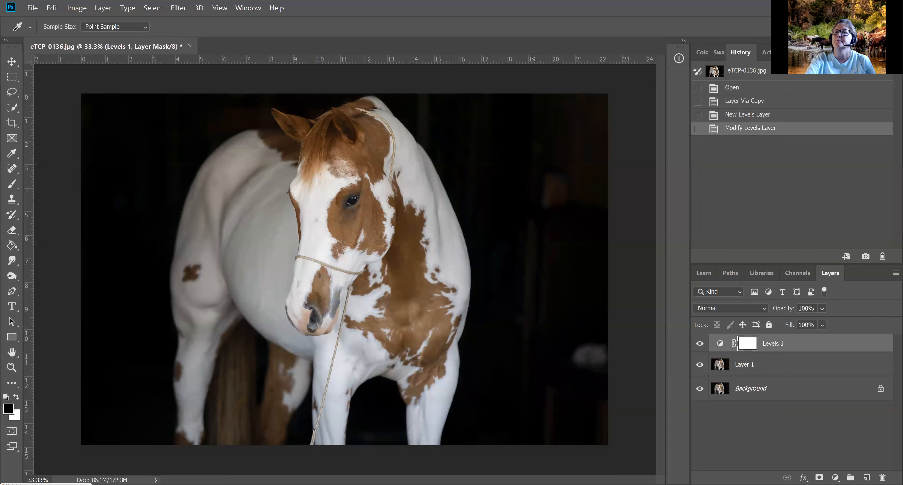
click(841, 52)
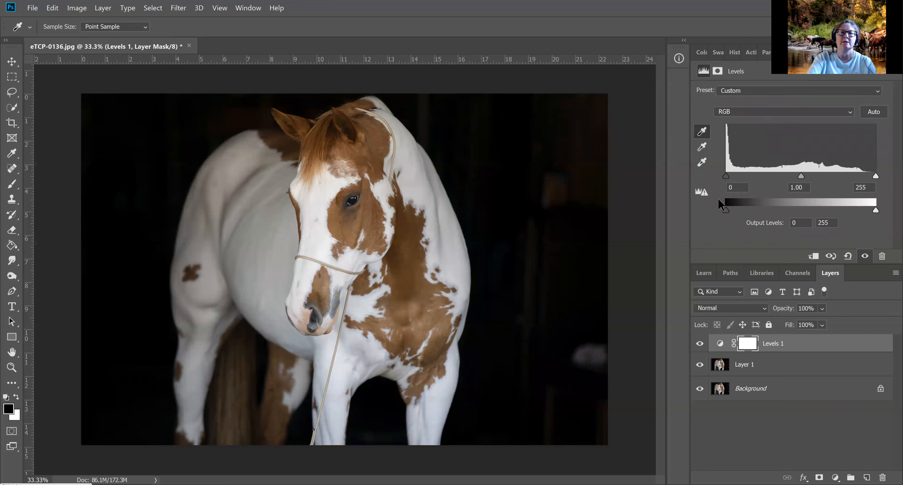
key(F8)
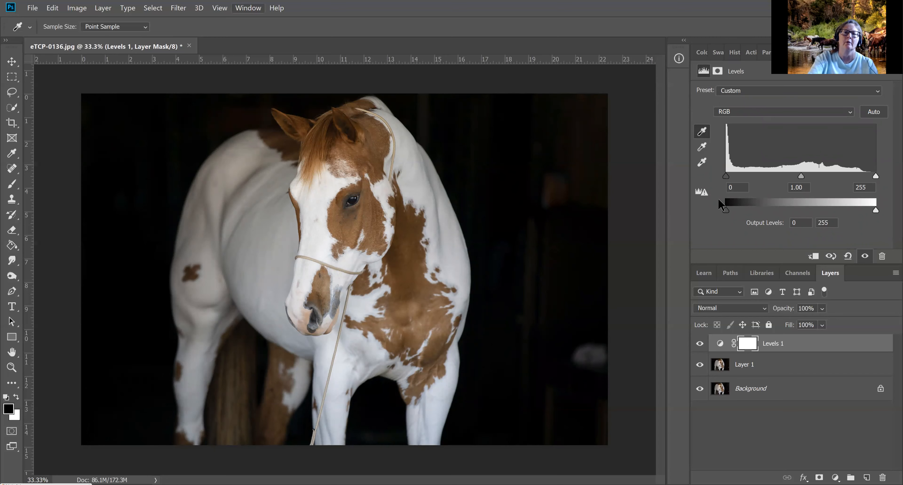
click(246, 8)
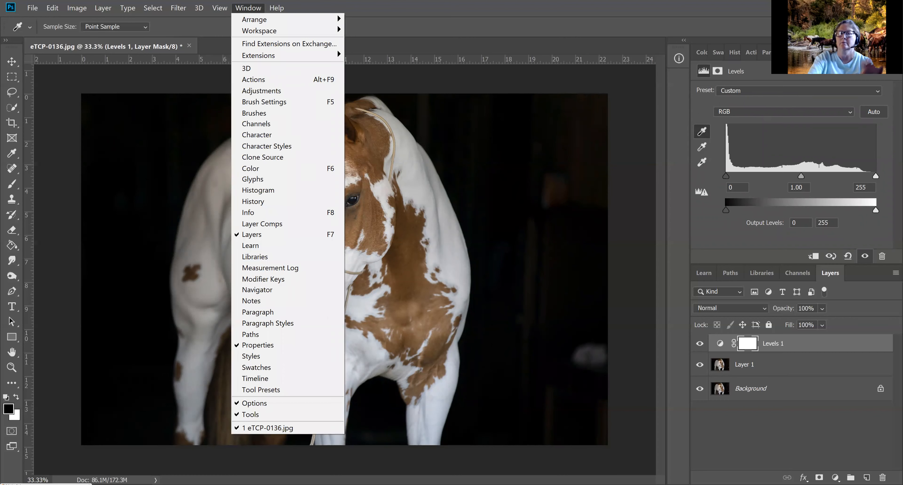
key(Escape)
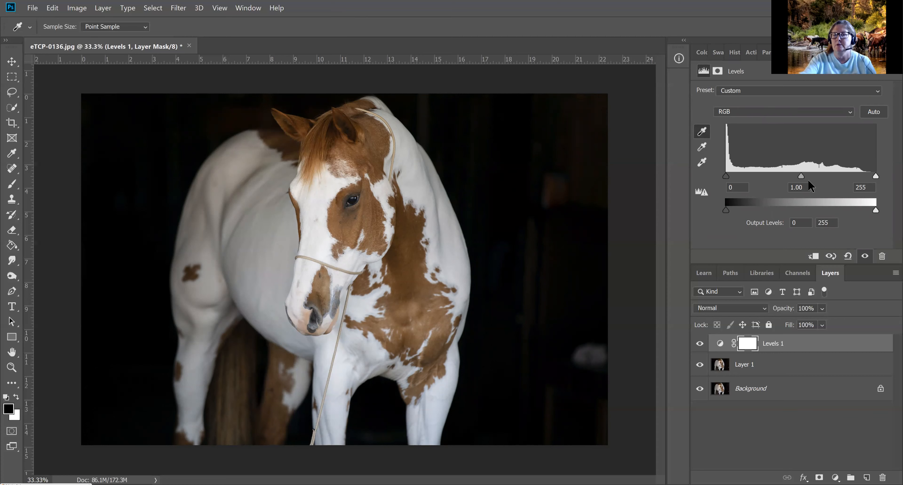
Add a Curves adjustment layer above the Levels layer and raise its midtones to brighten the image.
click(835, 477)
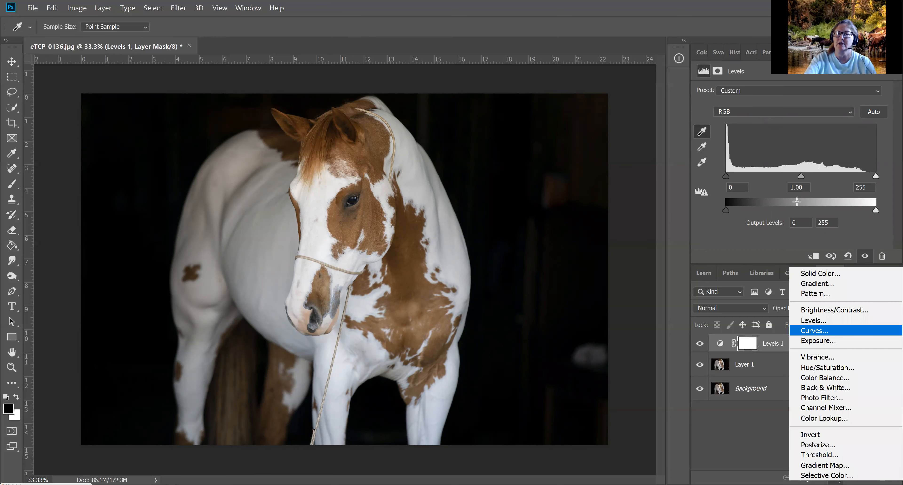
key(Return)
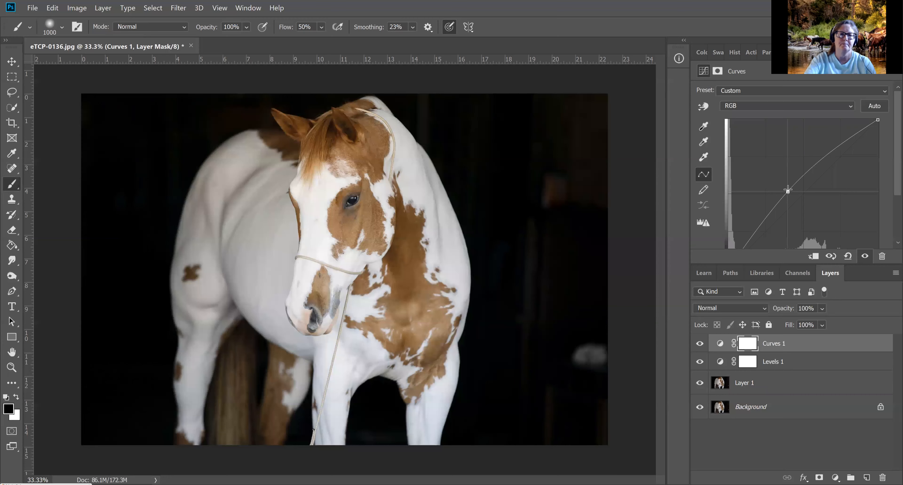
drag(788, 187, 782, 183)
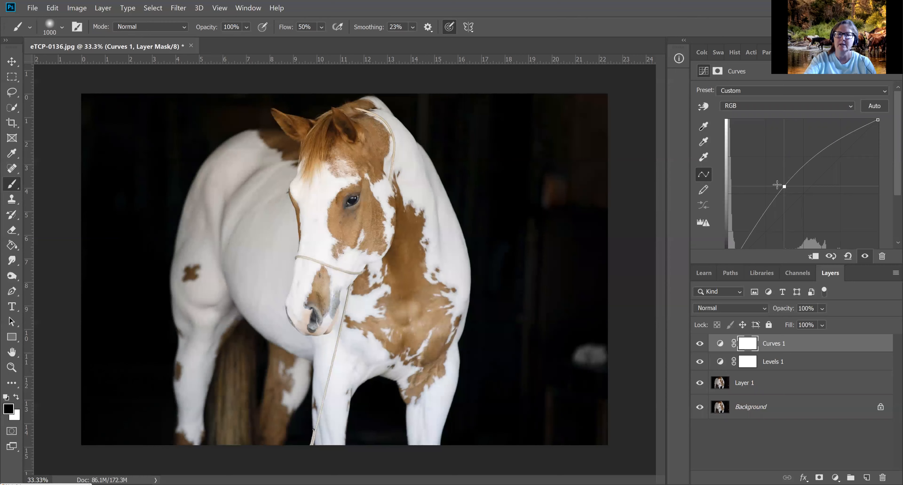
Paint black over the background around the horse on Layer 1 with a 1000 px brush, and reduce the brush to 300 px.
click(776, 387)
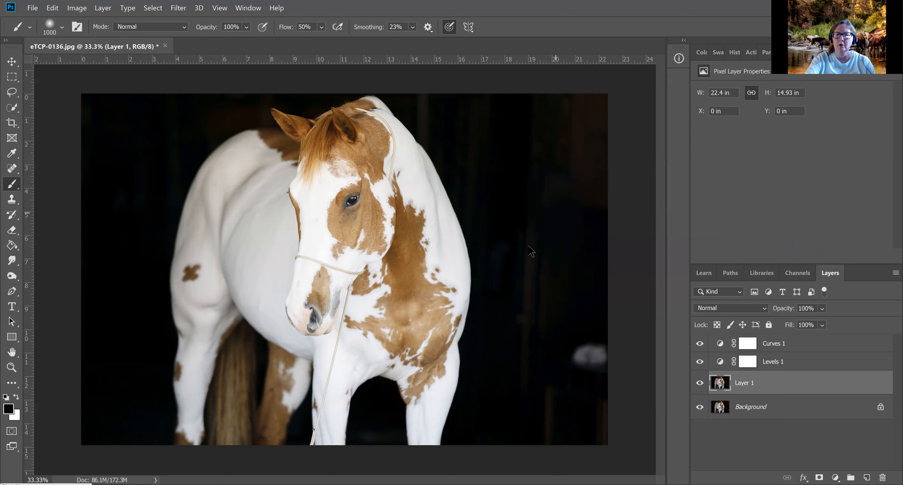
click(598, 345)
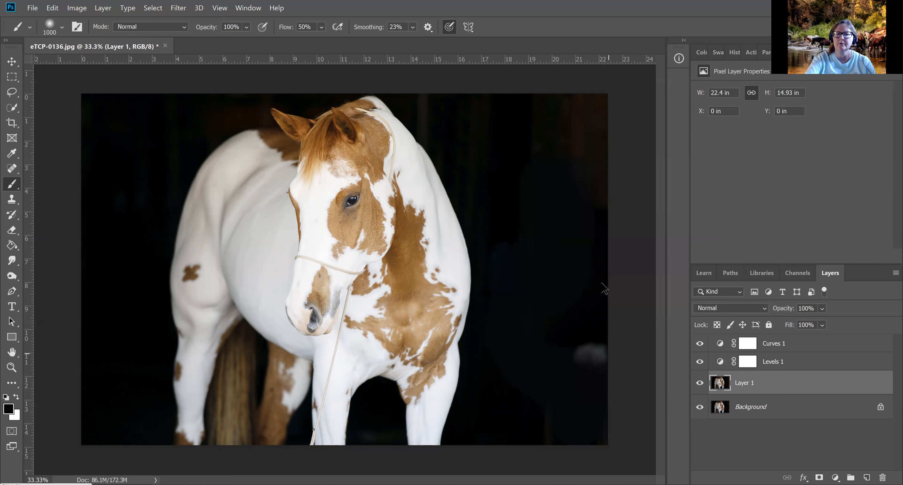
mouse_move(492, 128)
mouse_down()
mouse_move(587, 153)
mouse_move(589, 110)
mouse_move(496, 101)
mouse_move(516, 290)
mouse_up()
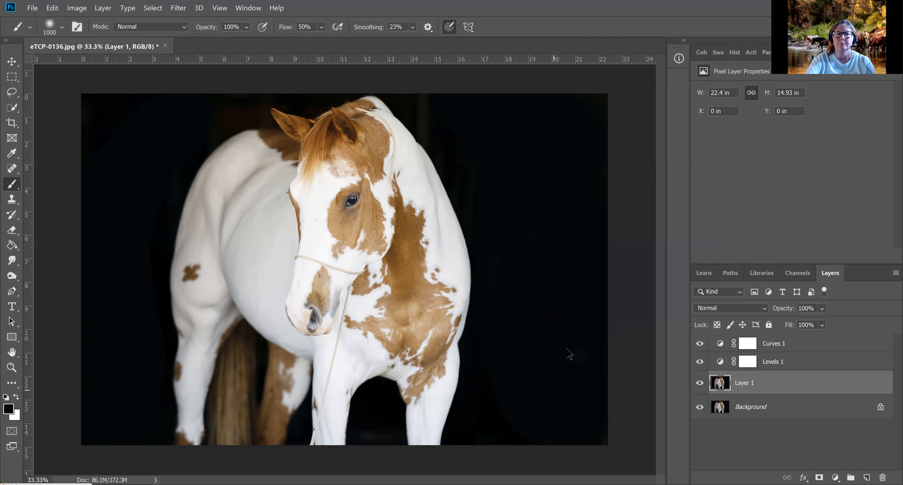
key(bracketleft)
key(bracketleft)
key(bracketleft)
key(bracketleft)
key(bracketleft)
key(bracketleft)
key(bracketleft)
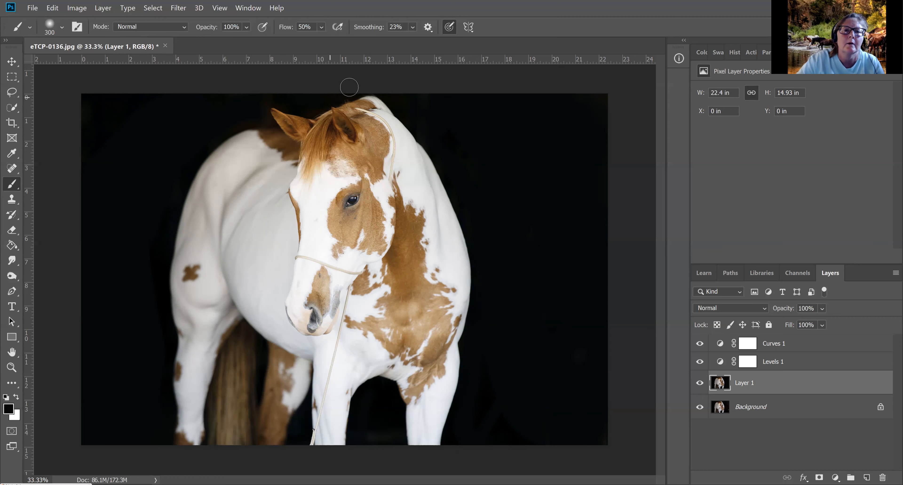
Compare the image without the Curves layer, try an extreme lift of the curve to expose uneven background areas, and undo it.
click(702, 343)
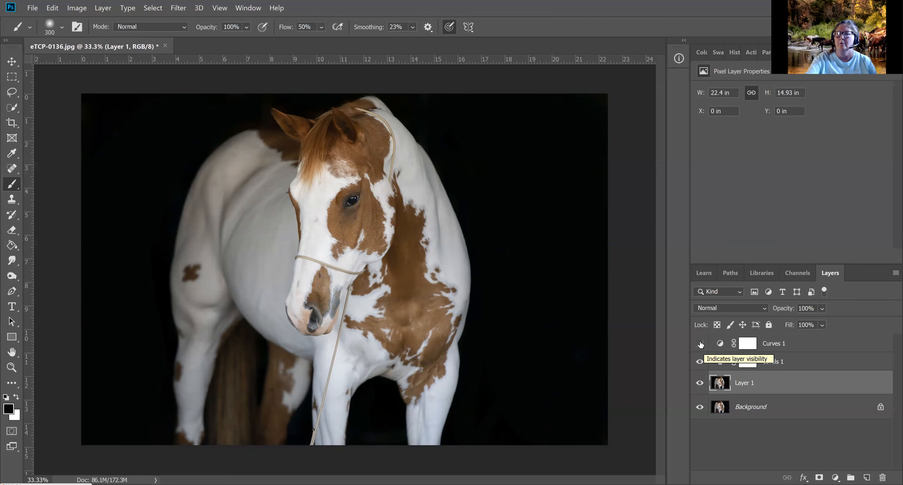
click(701, 343)
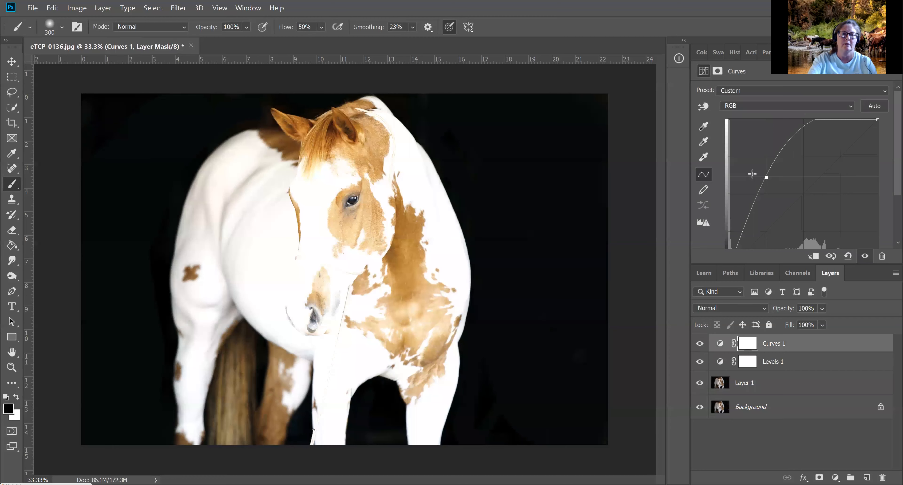
click(734, 162)
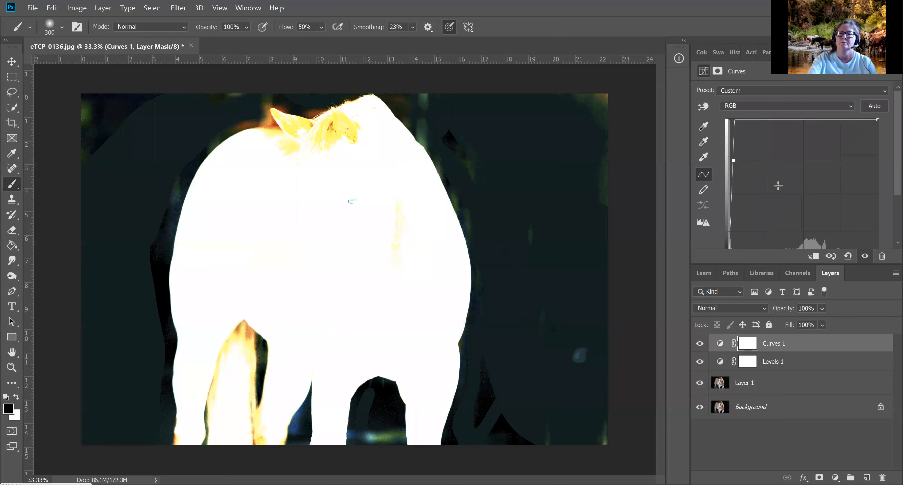
key(ctrl+z)
Shape the RGB curve with a midtone anchor, a slightly lowered shadow point and a slightly raised highlight point.
click(798, 194)
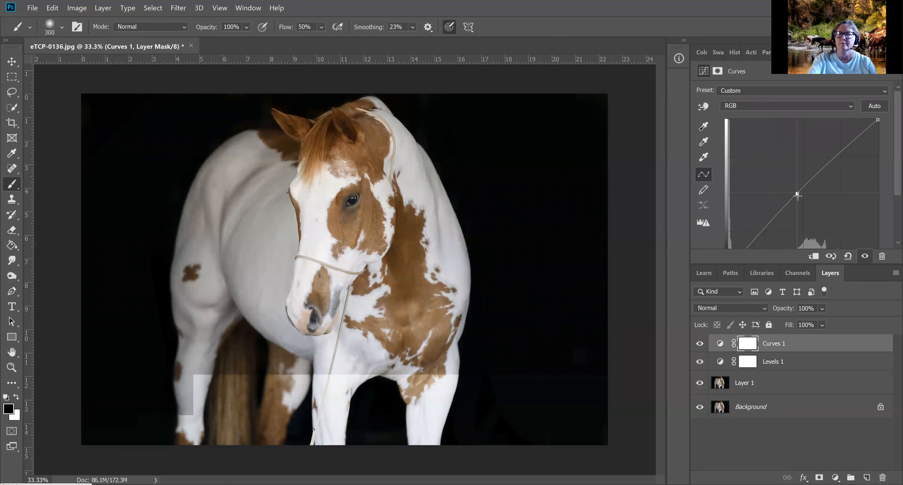
click(769, 225)
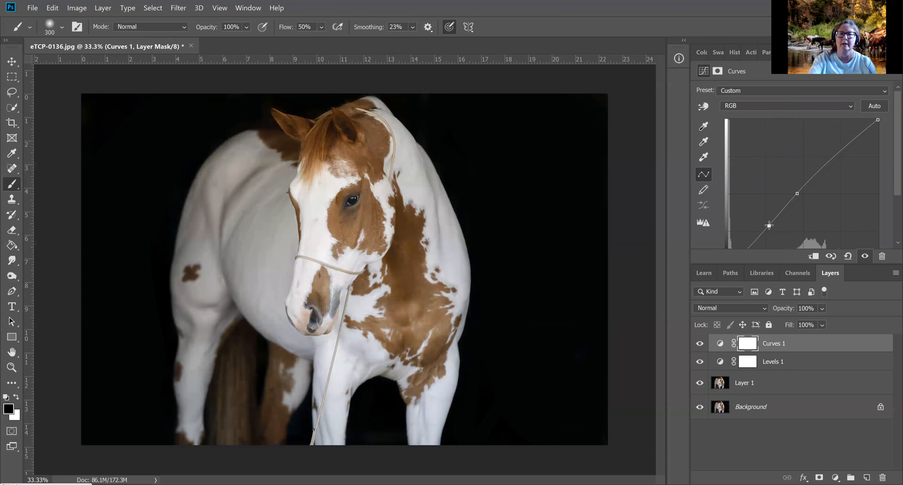
click(838, 149)
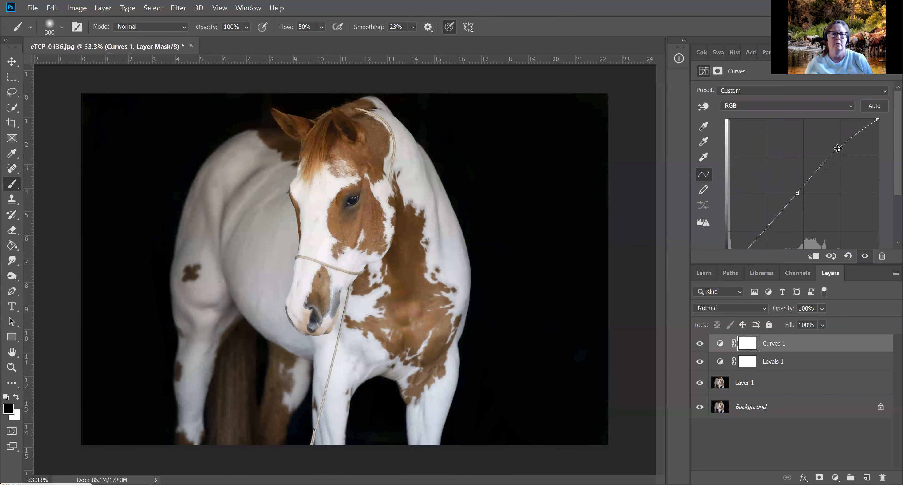
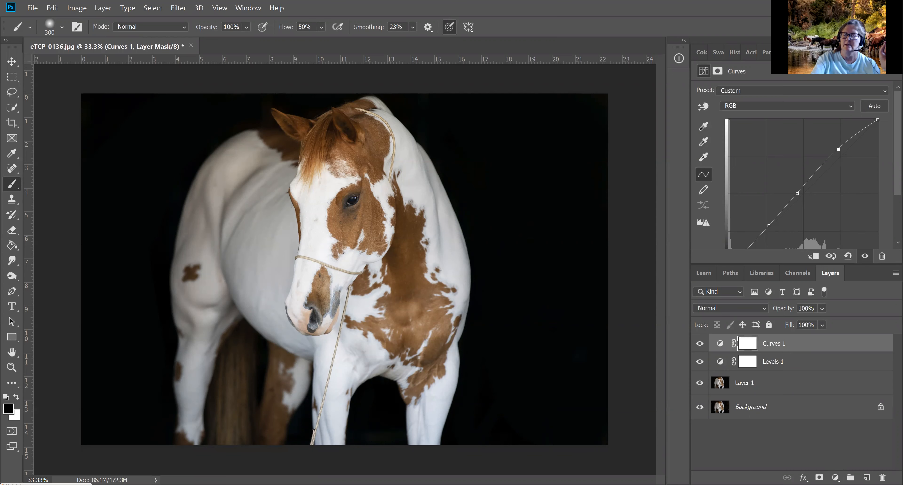
click(836, 477)
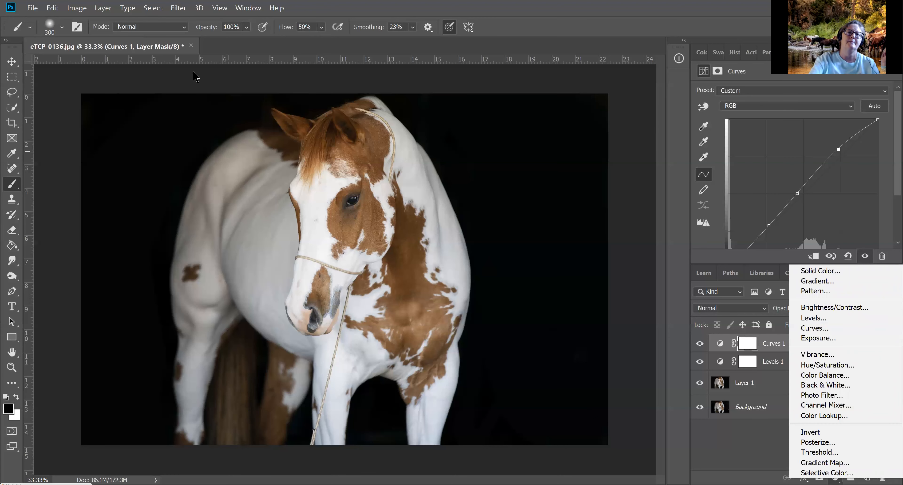
click(105, 10)
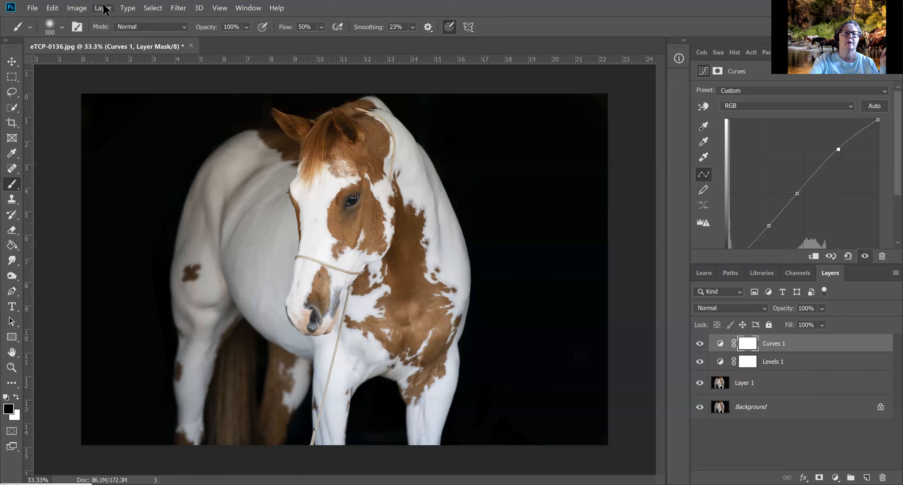
click(105, 8)
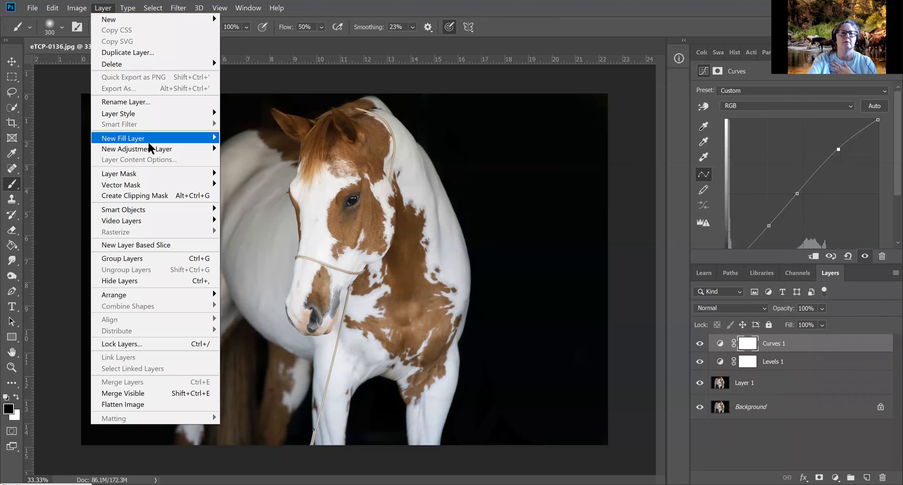
mouse_move(152, 151)
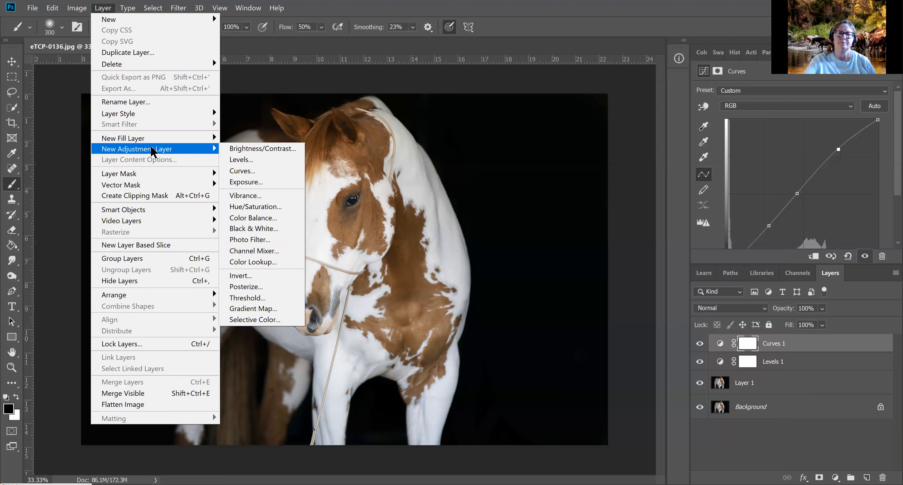
click(612, 172)
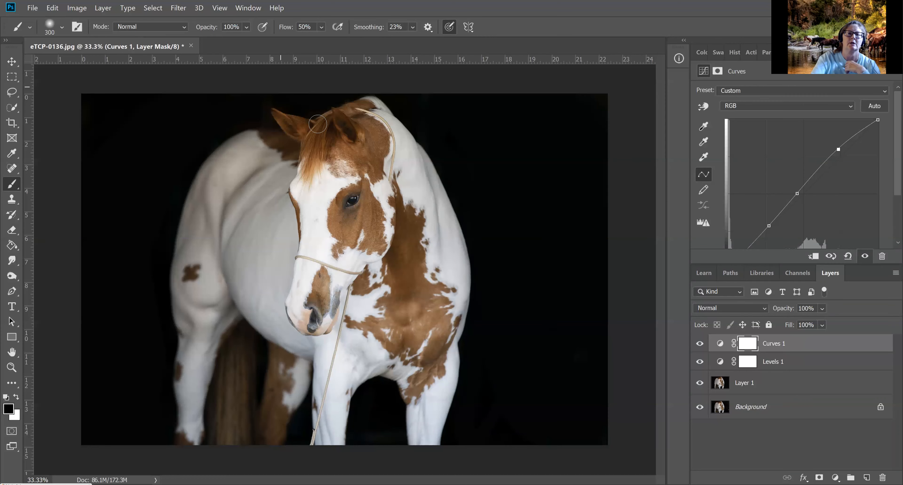
Close the photo, saving it as the Photoshop file eTCP-0136 in the samples folder with Maximize Compatibility on.
click(191, 46)
click(466, 206)
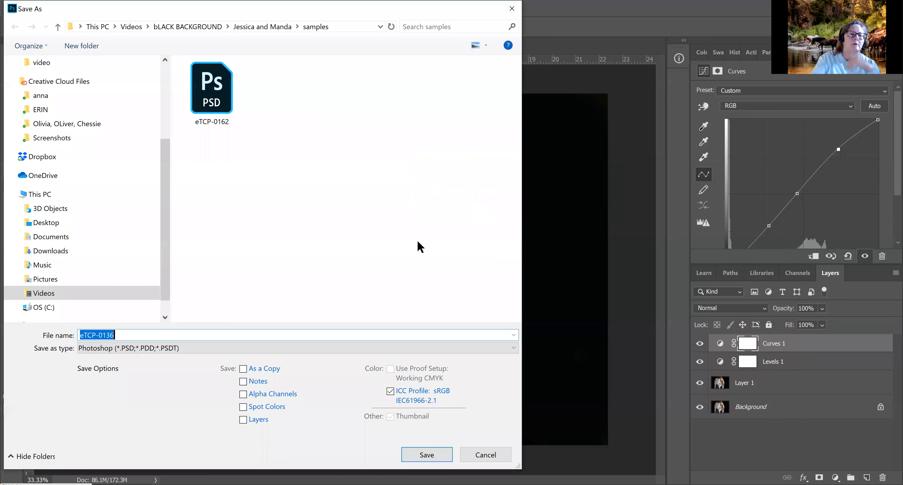
click(425, 455)
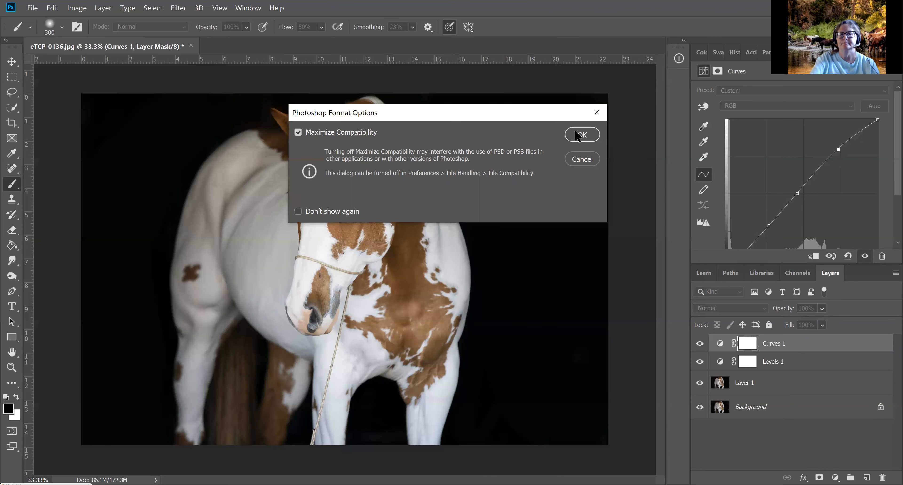
click(576, 133)
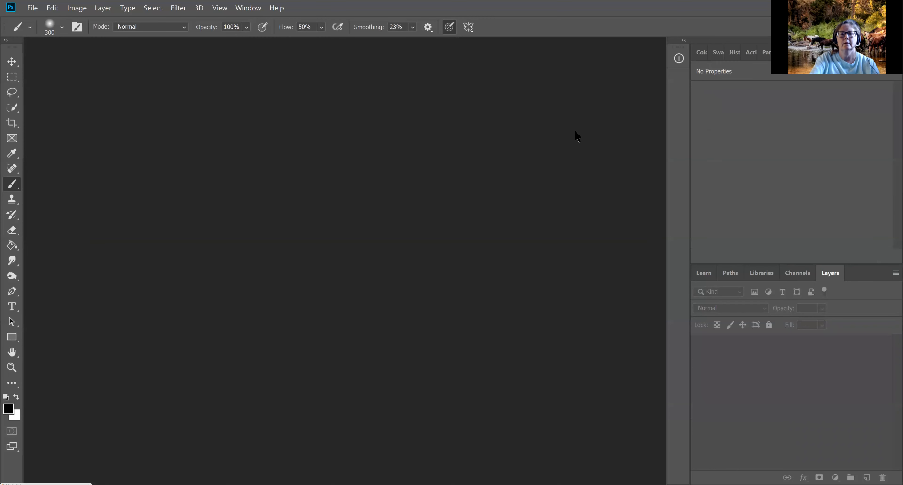
click(31, 10)
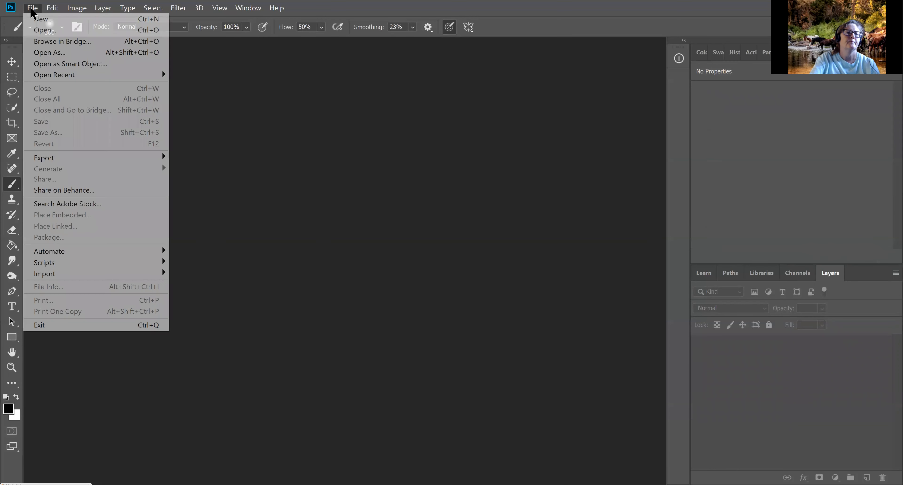
key(Left)
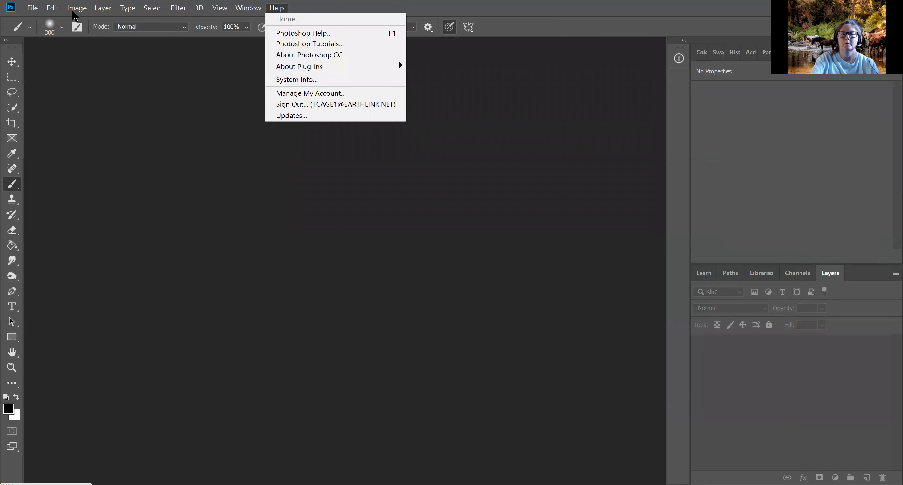
key(Escape)
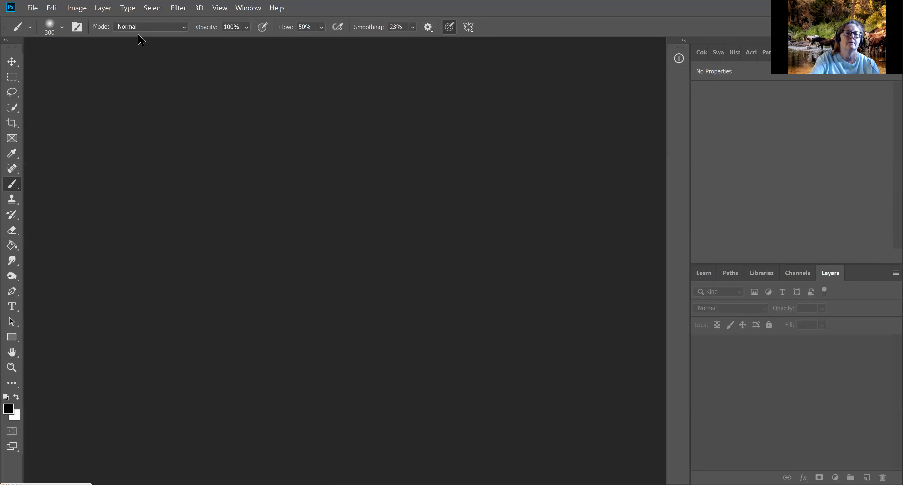
Open the photo eTCP-9751 from the samples folder.
click(77, 7)
mouse_move(32, 8)
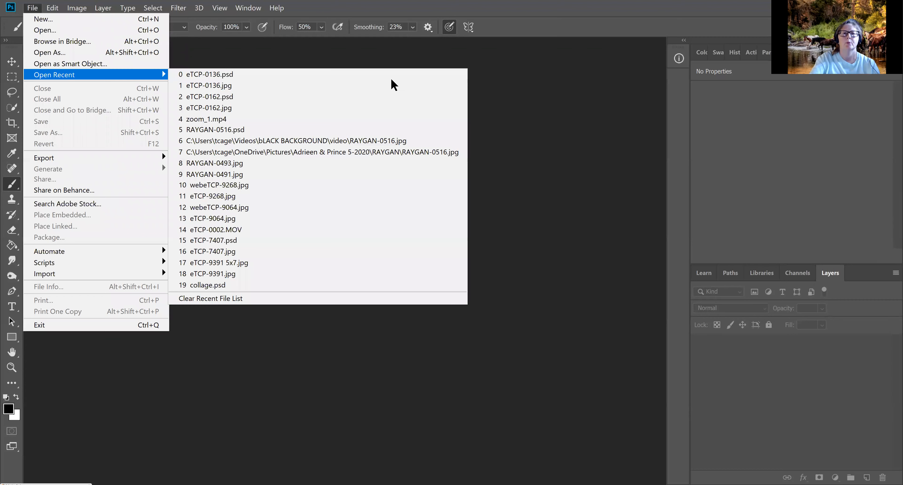
key(ctrl+o)
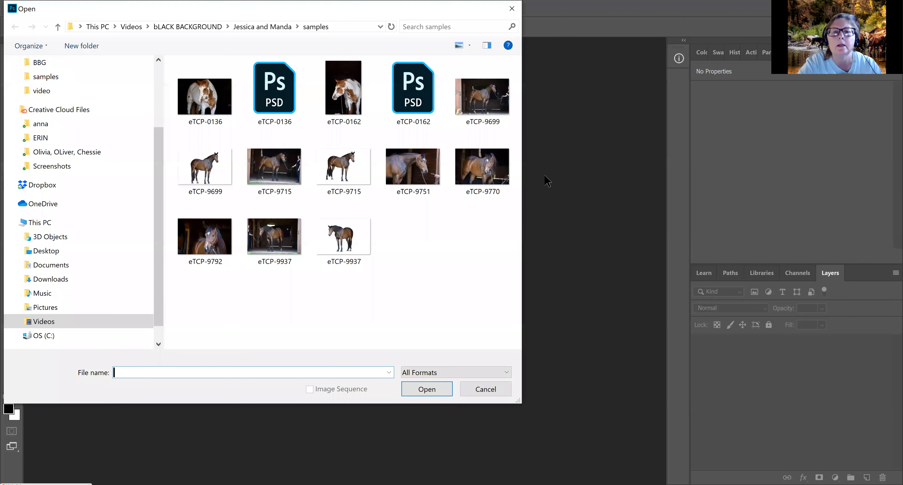
double_click(406, 180)
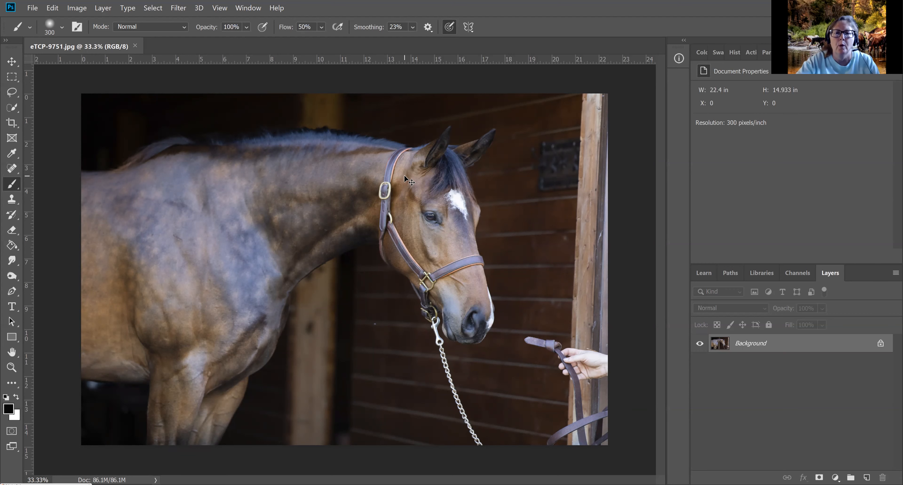
Clone background over the upper part of the lead snap and inside the halter ring, using Clone Stamp sizes 50 and 30.
key(ctrl+plus)
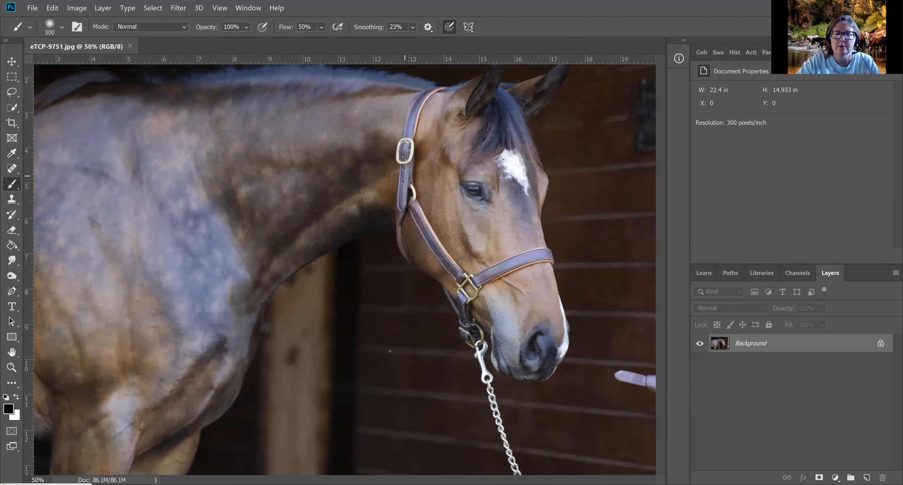
key(ctrl+1)
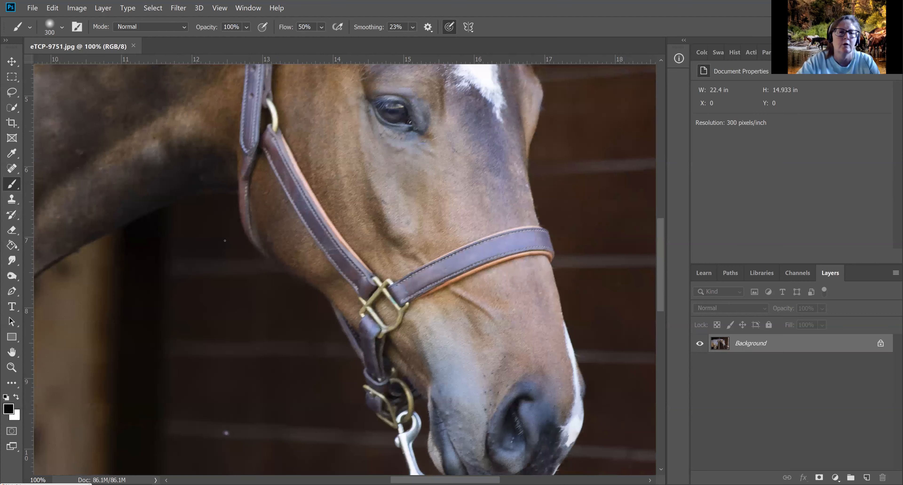
scroll(370, 262, down, 5)
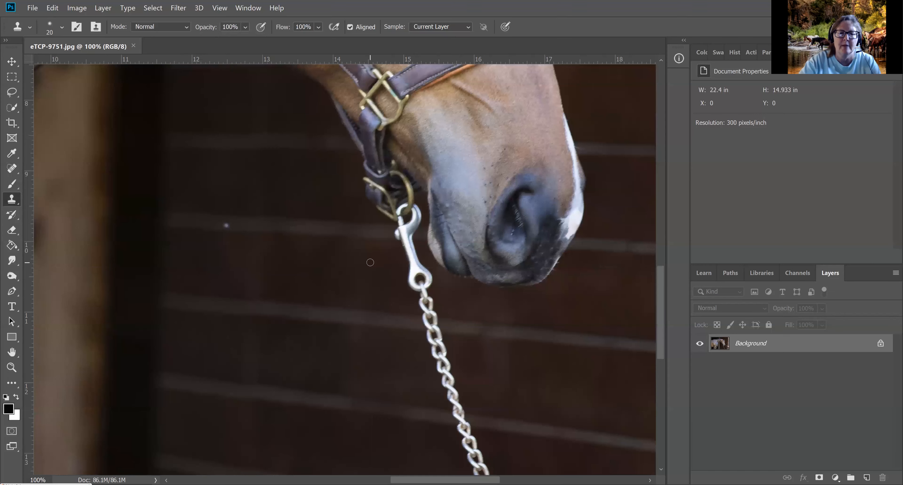
key(s)
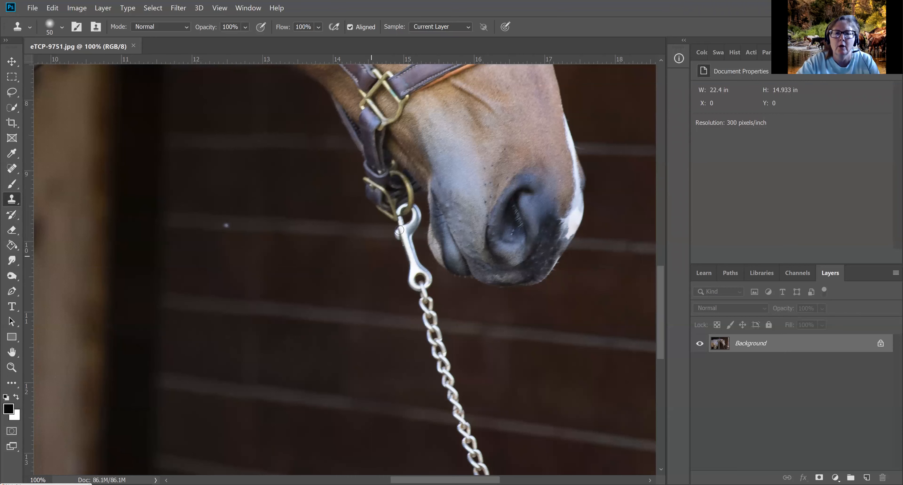
mouse_move(400, 232)
mouse_down()
mouse_move(414, 222)
mouse_move(408, 239)
mouse_up()
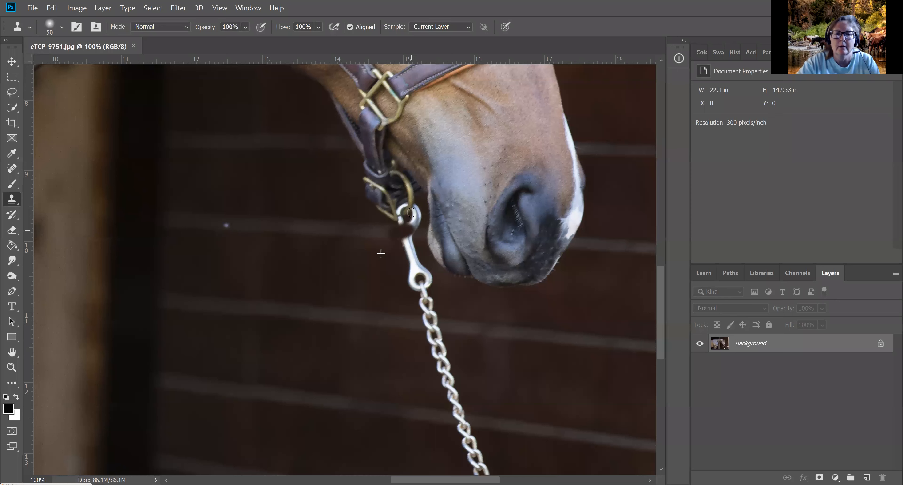
drag(416, 213, 414, 207)
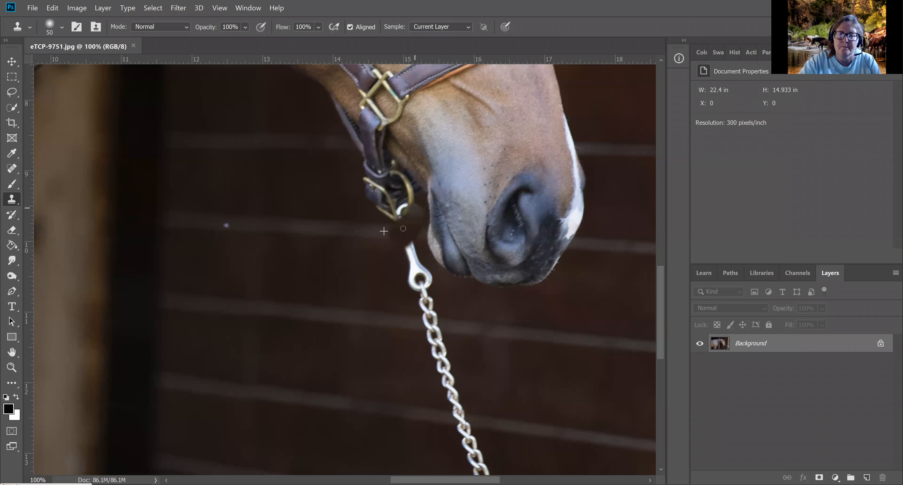
alt+click(402, 196)
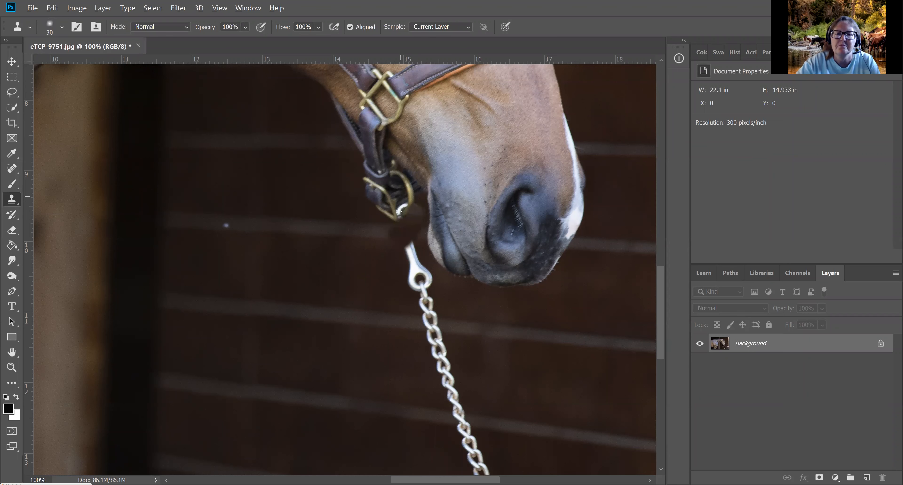
drag(398, 210, 400, 206)
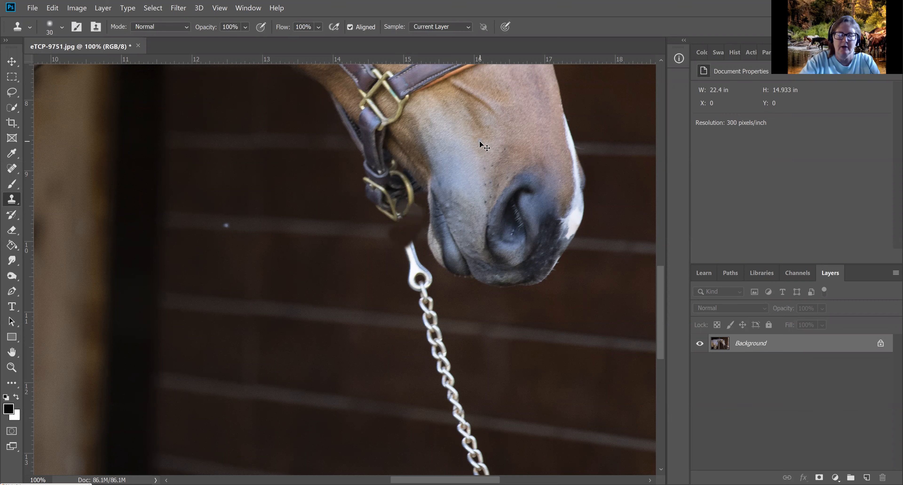
Duplicate the photo layer and copy a rectangle about 0.32 by 0.51 in around the halter ring's curved front edge to its own layer.
key(ctrl+j)
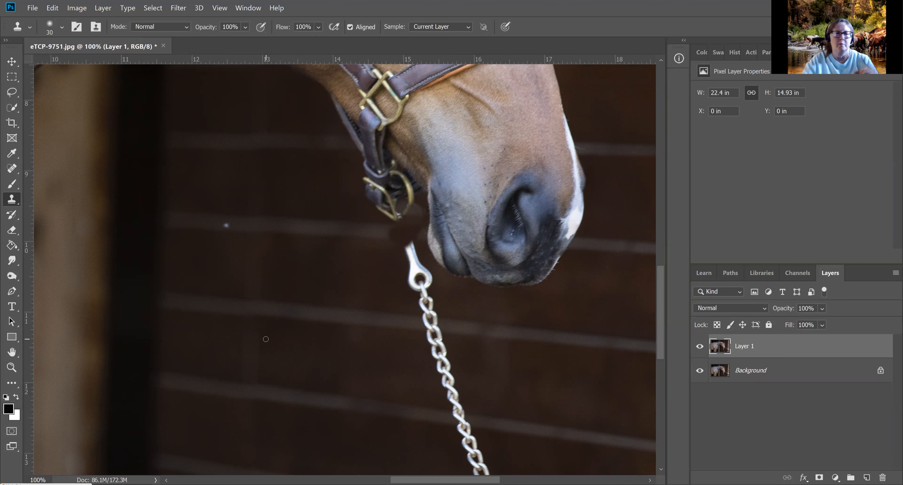
click(12, 78)
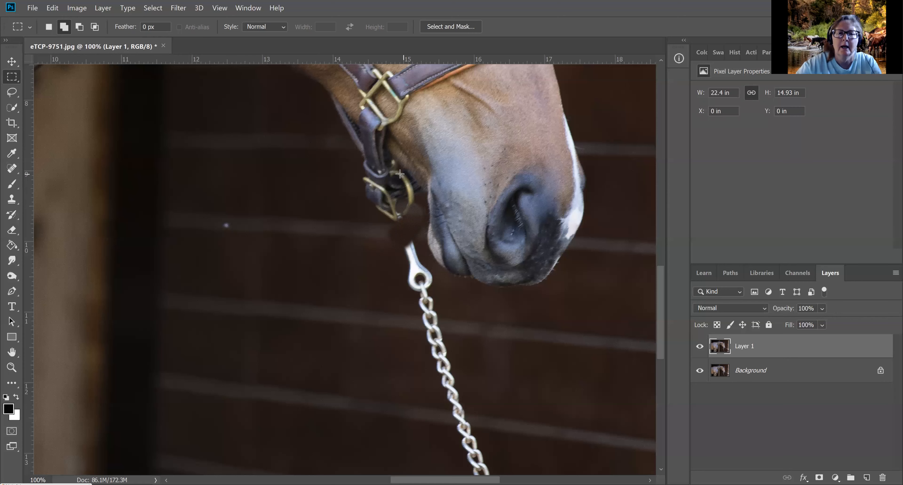
drag(397, 174, 420, 210)
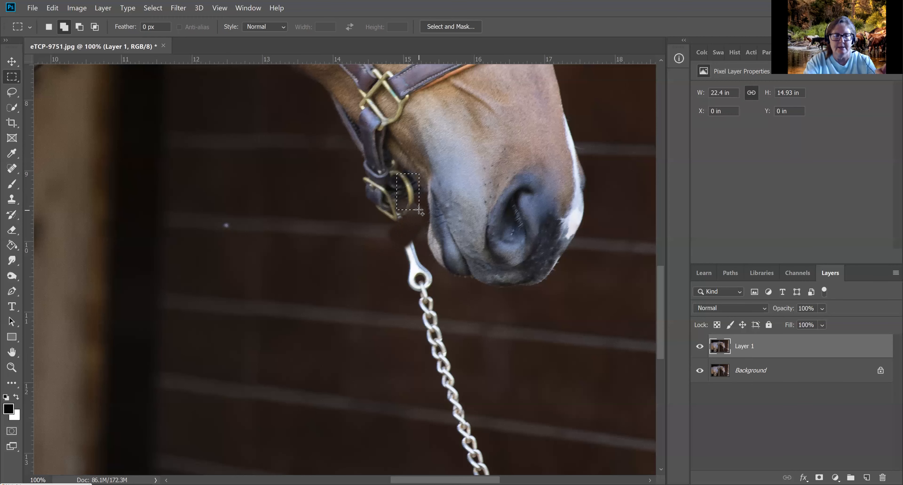
key(ctrl+j)
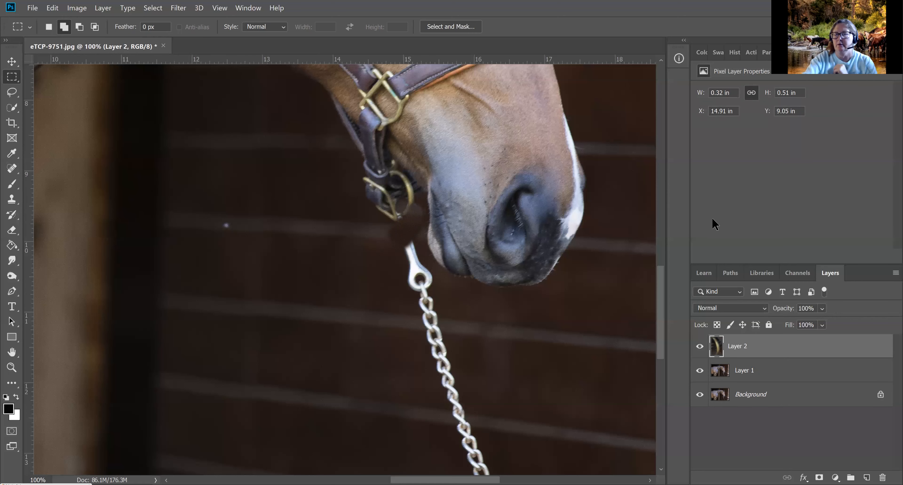
Rename the copied ring piece's layer as ring.
double_click(738, 346)
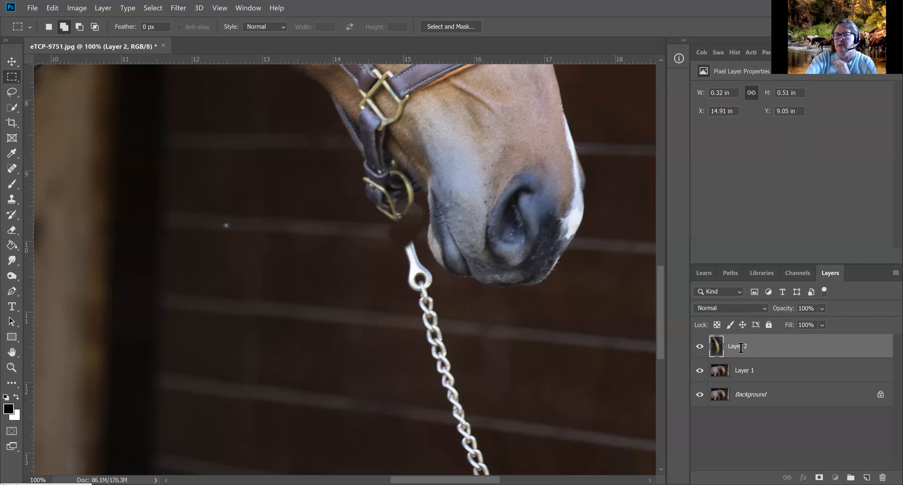
text(ring)
key(Return)
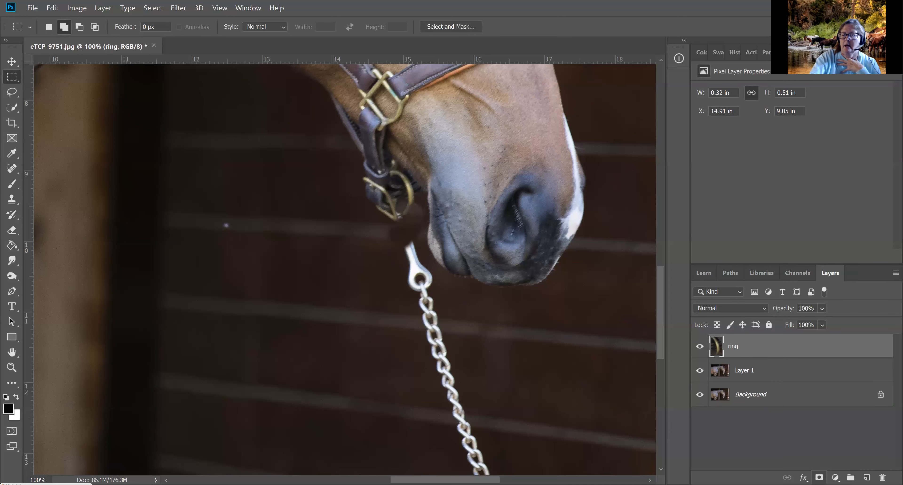
Add a white layer mask to the ring layer.
right_click(791, 352)
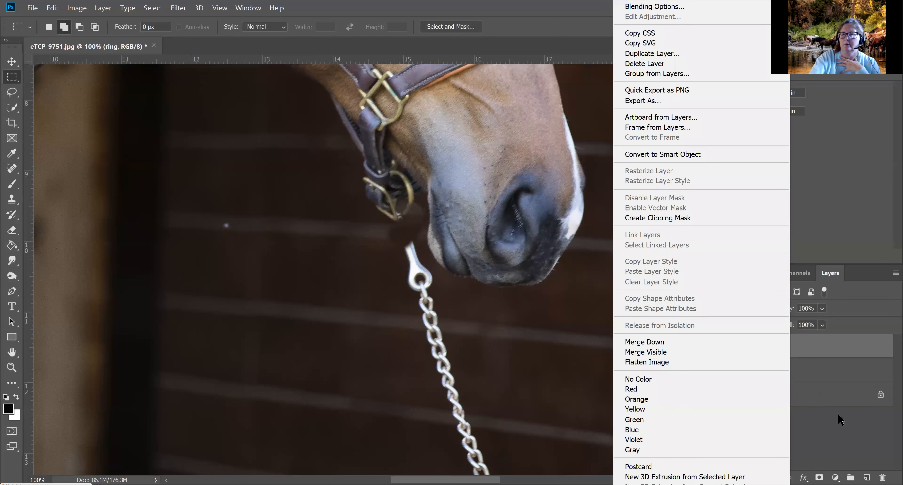
click(836, 437)
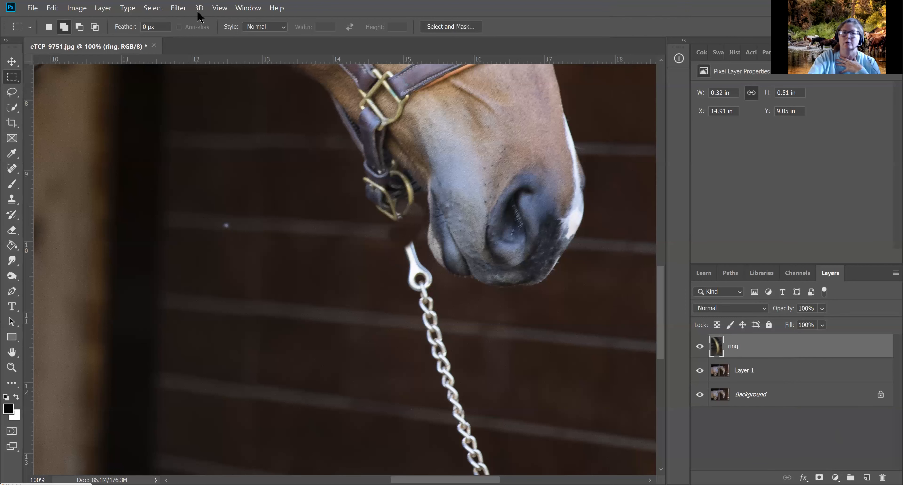
click(103, 8)
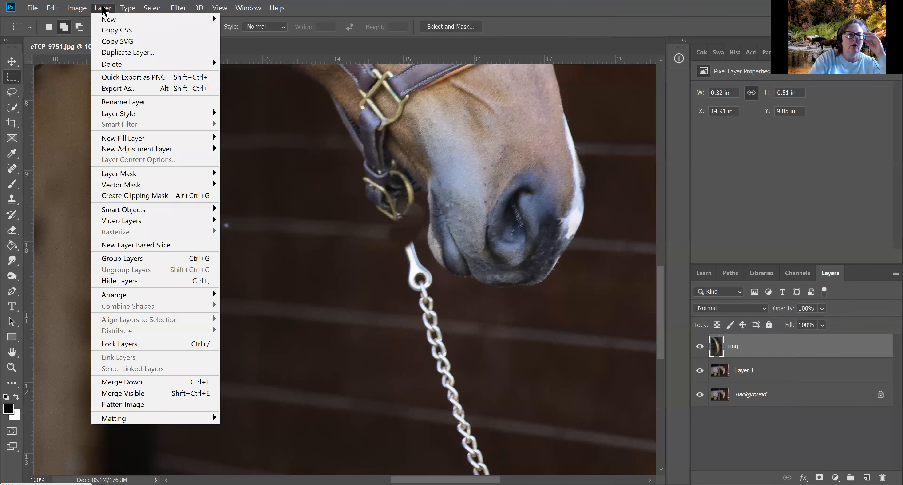
mouse_move(156, 178)
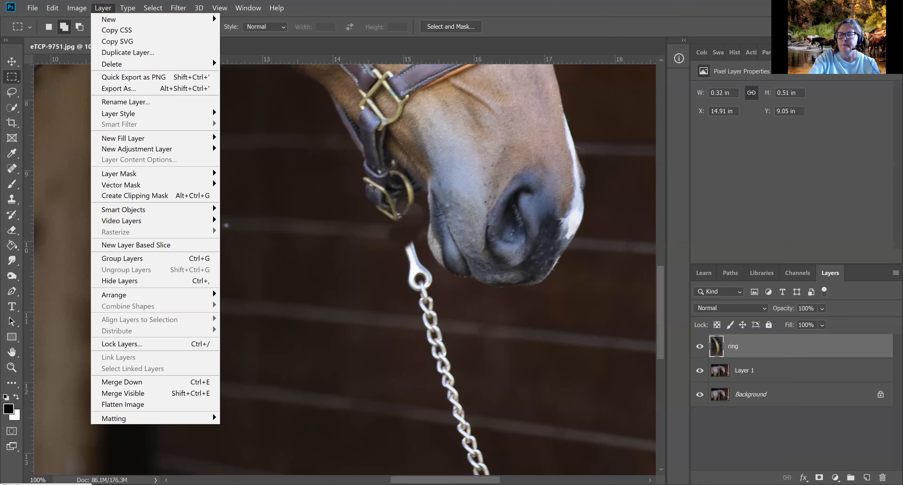
click(819, 477)
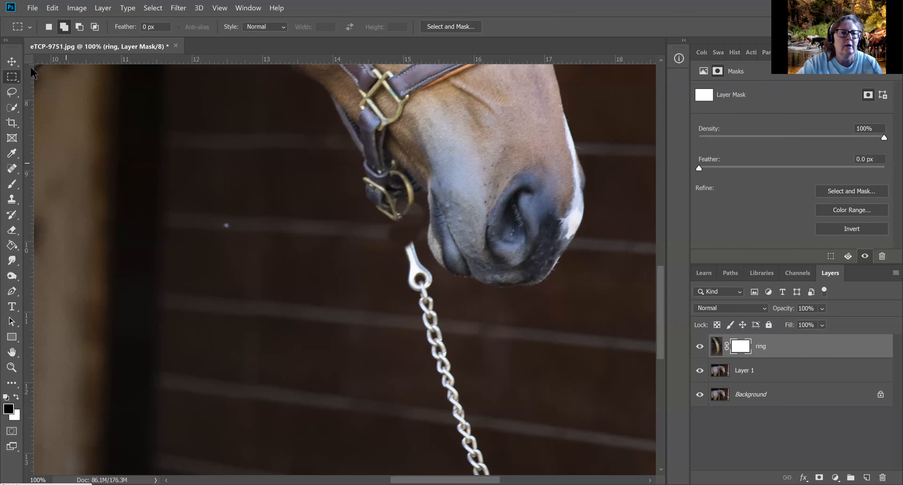
Rotate the ring piece about 46° with Free Transform and place it over the damaged lower edge of the halter ring.
click(11, 62)
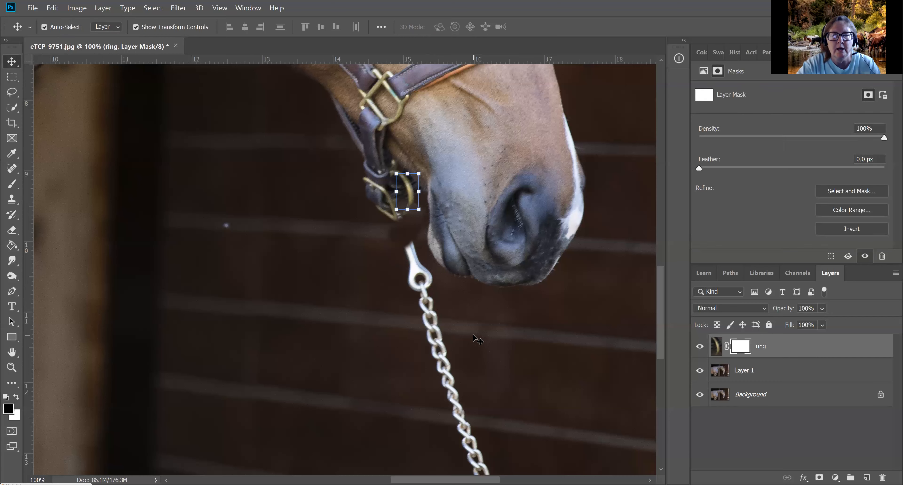
key(ctrl)
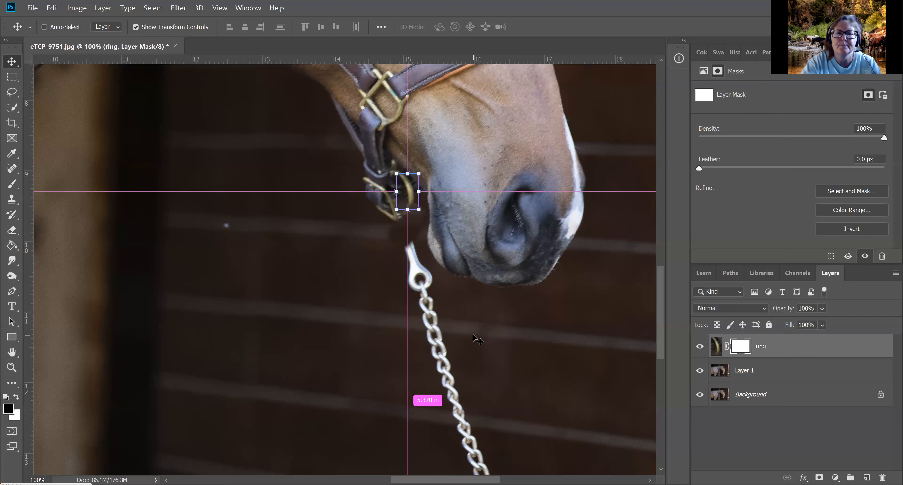
key(ctrl+t)
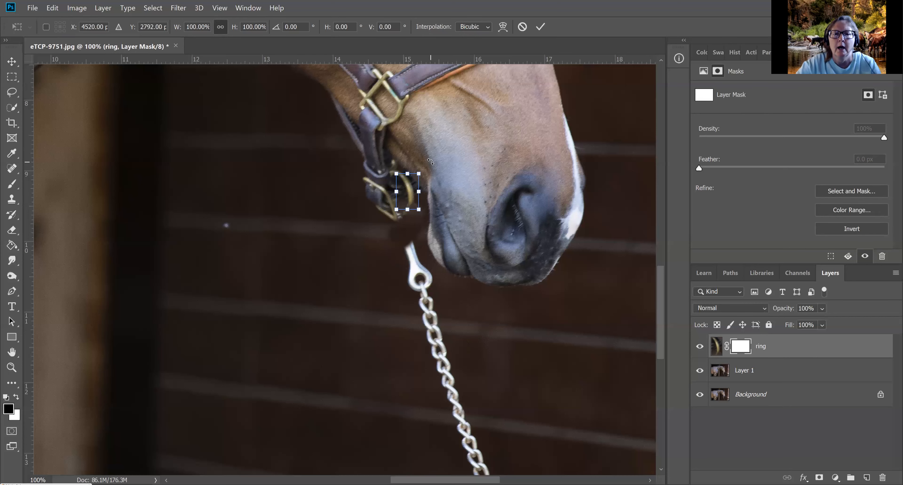
drag(432, 163, 413, 206)
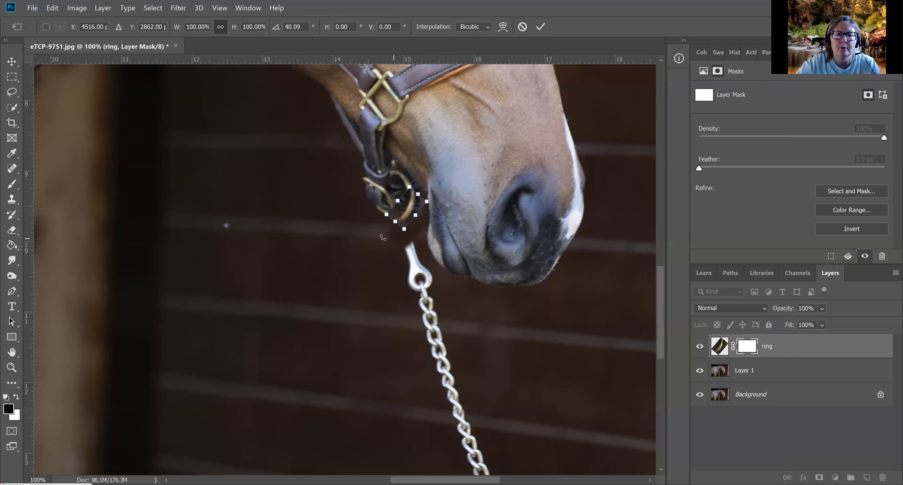
drag(406, 242, 401, 243)
drag(417, 209, 413, 206)
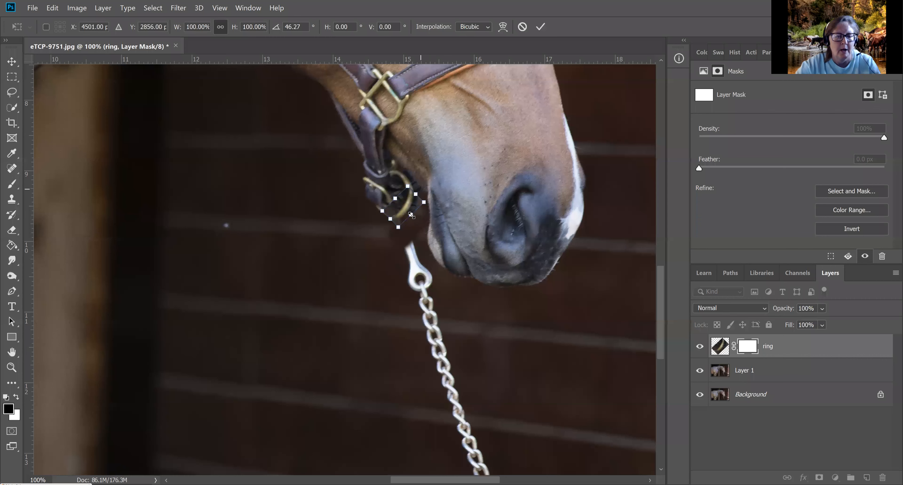
Scale the ring piece to about 109% width and 90% height, nudge it down into line with the halter ring, and apply the transform.
drag(411, 214, 415, 218)
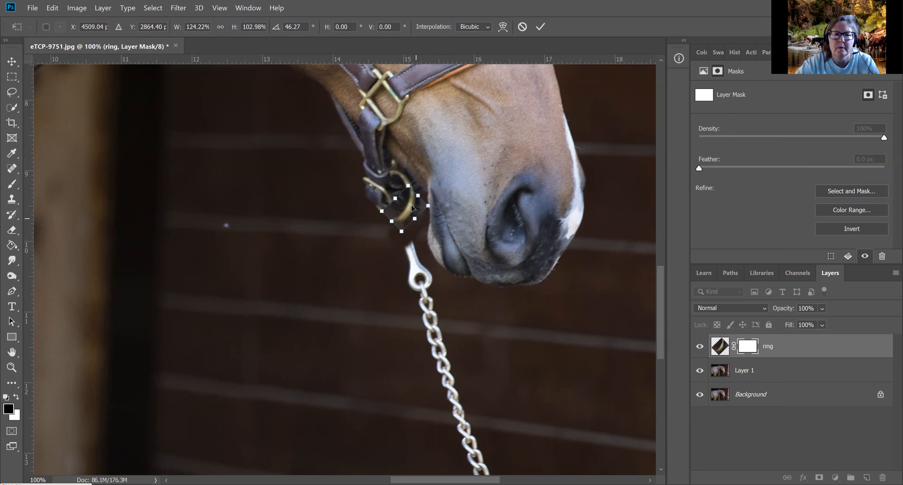
drag(412, 212, 412, 205)
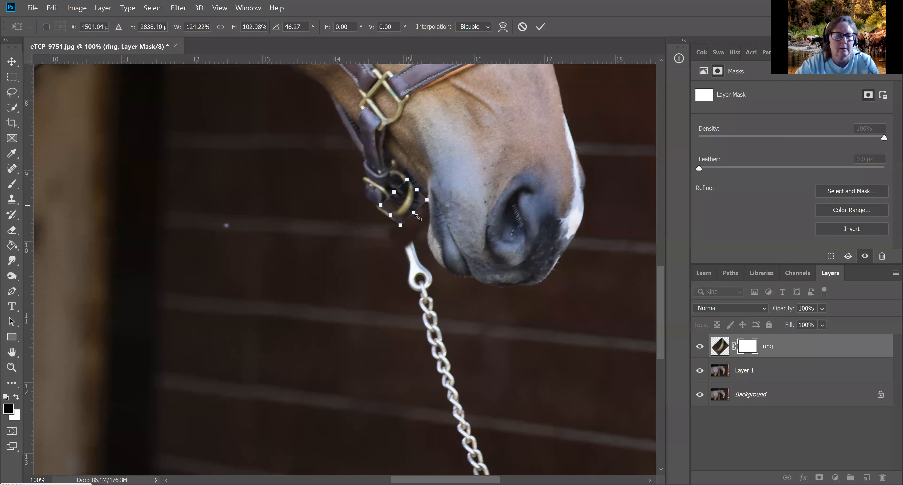
drag(418, 218, 438, 239)
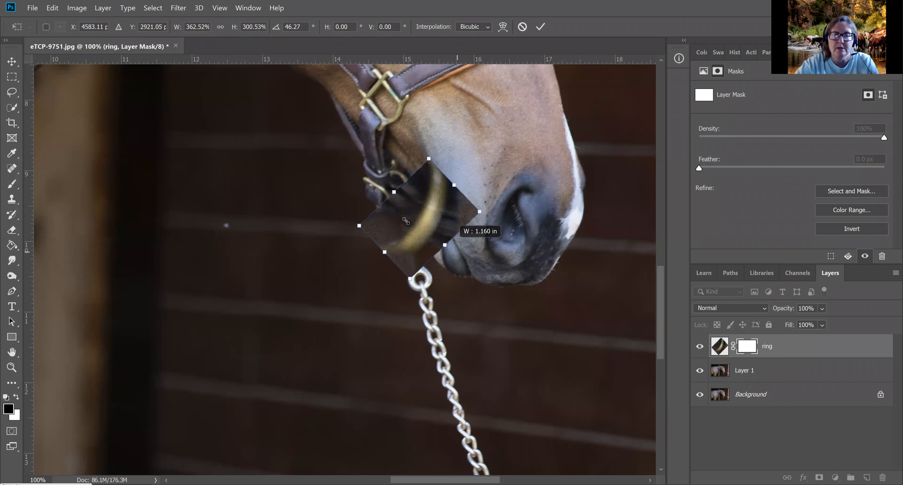
drag(438, 240, 406, 221)
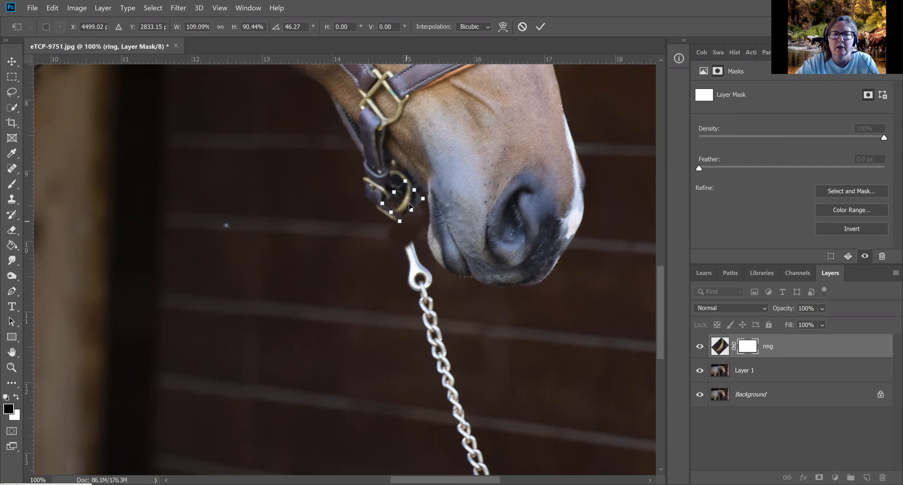
key(Down)
key(Down)
key(Down)
key(Down)
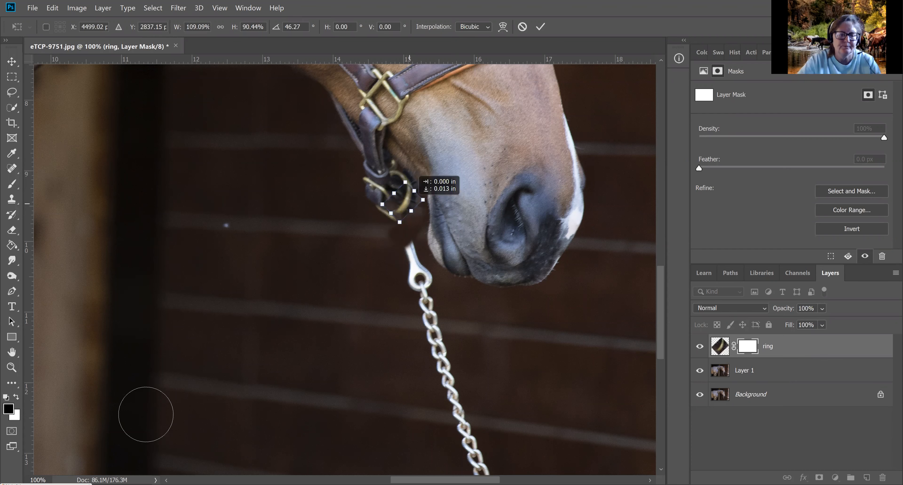
key(Return)
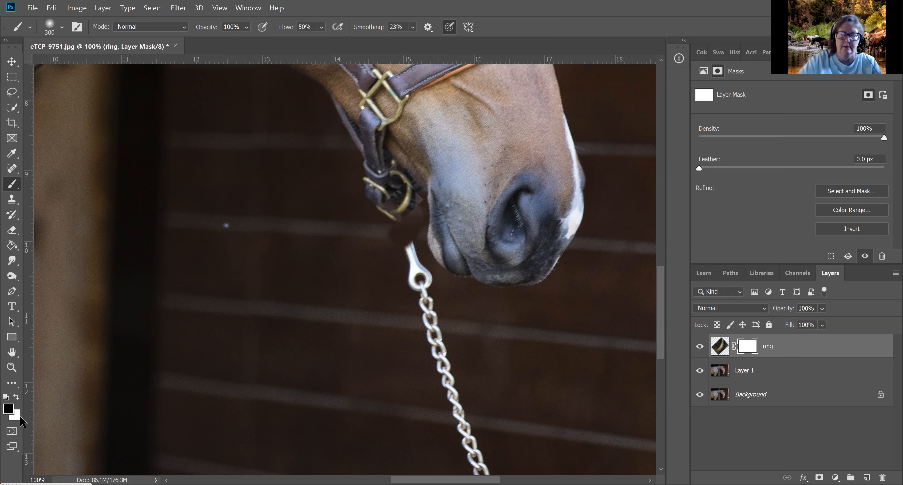
Paint out the ring piece's surplus edges on its layer mask with a black 80 px brush, raising the flow to 100%.
key(bracketleft)
key(bracketleft)
key(bracketleft)
key(bracketleft)
key(bracketleft)
key(bracketleft)
key(bracketleft)
key(bracketleft)
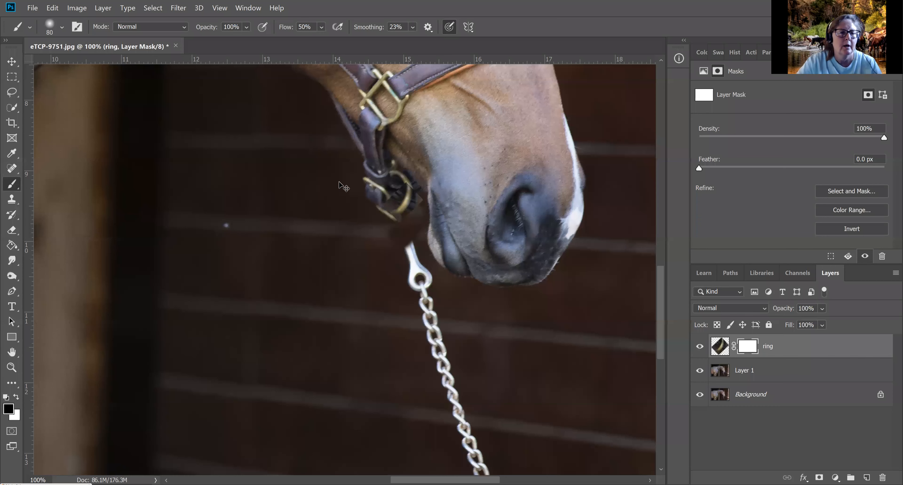
key(v)
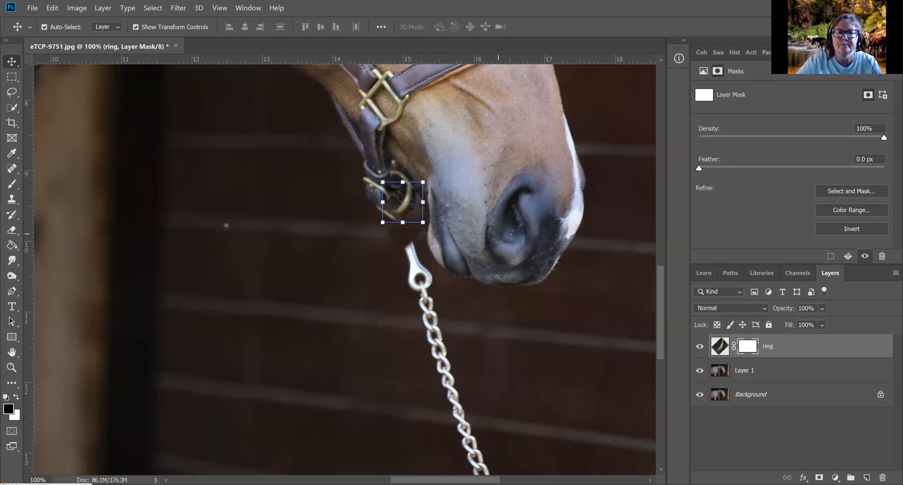
key(b)
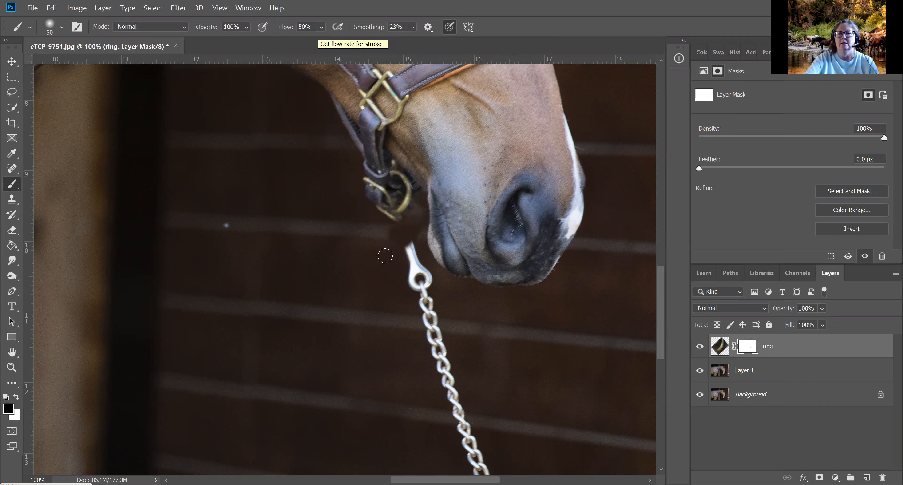
key(shift+0)
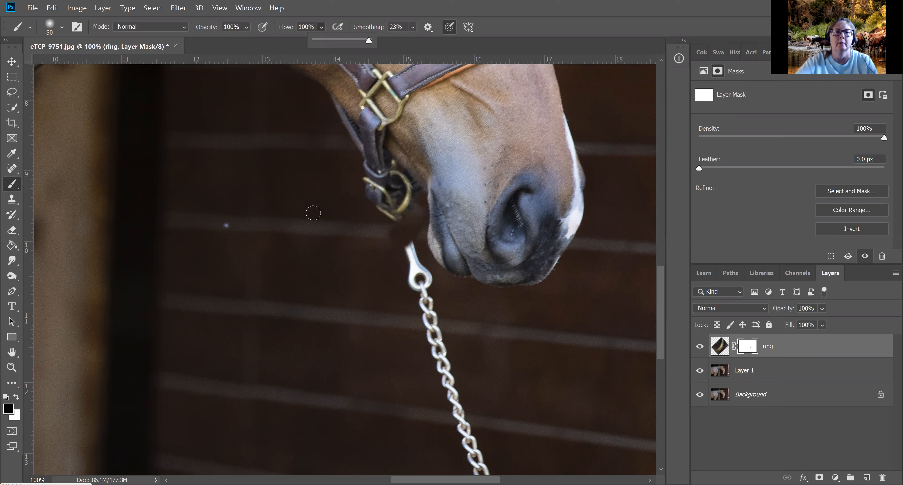
click(308, 28)
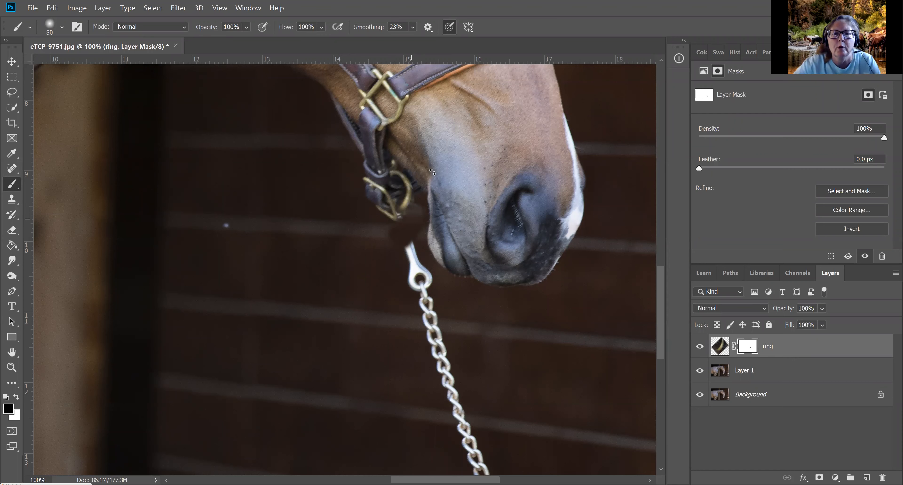
Merge the ring layer with Layer 1.
key(ctrl+t)
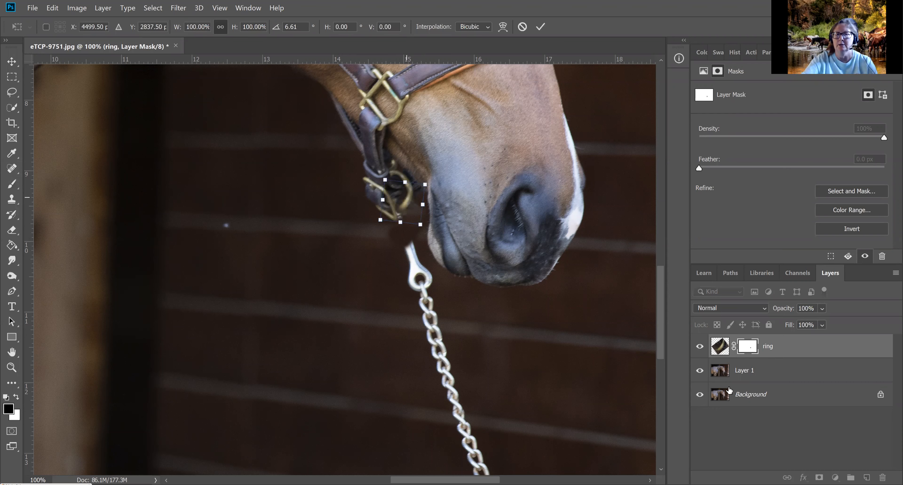
click(772, 370)
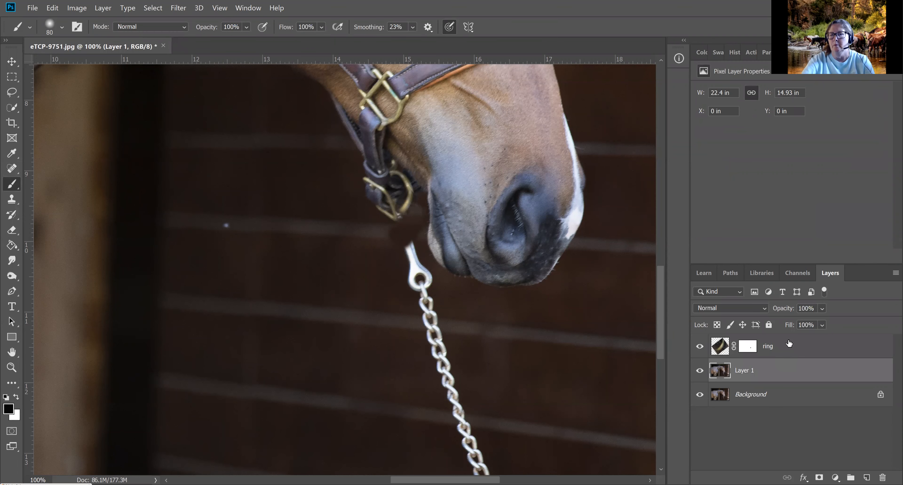
shift+click(721, 346)
key(ctrl+e)
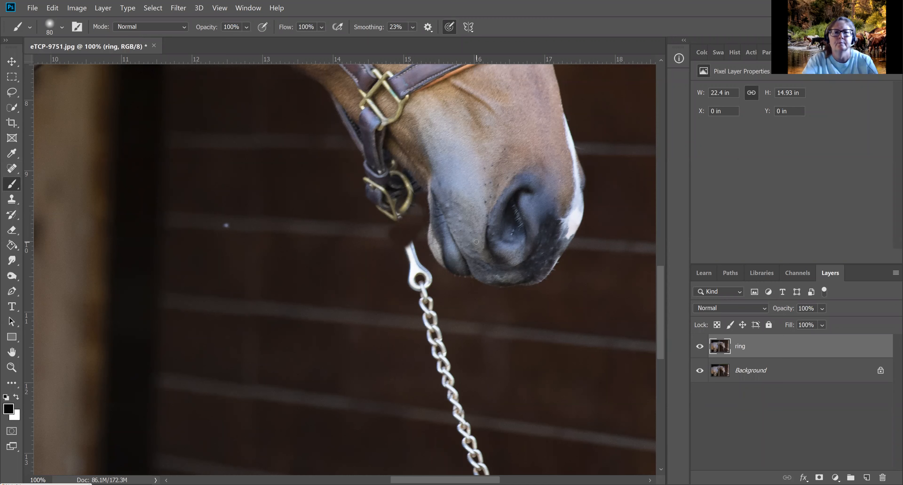
Flatten the image and duplicate the background onto a new layer.
key(ctrl+minus)
key(ctrl+minus)
key(ctrl+minus)
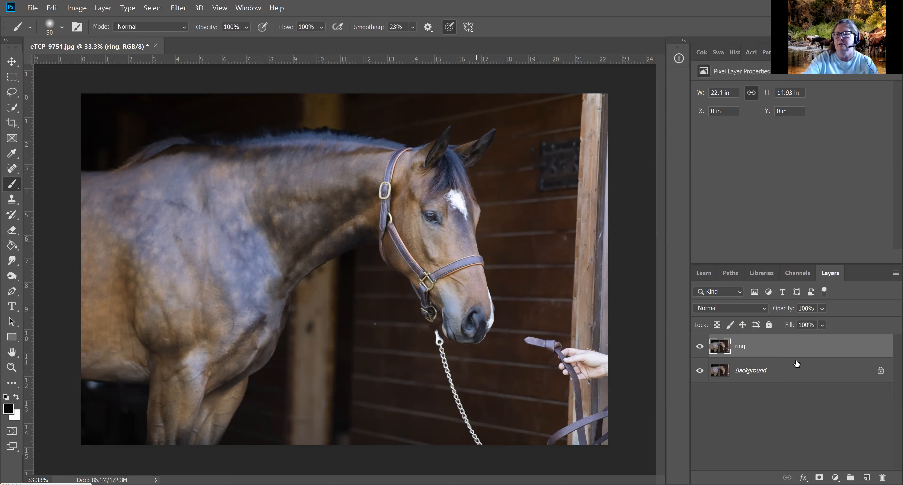
right_click(796, 365)
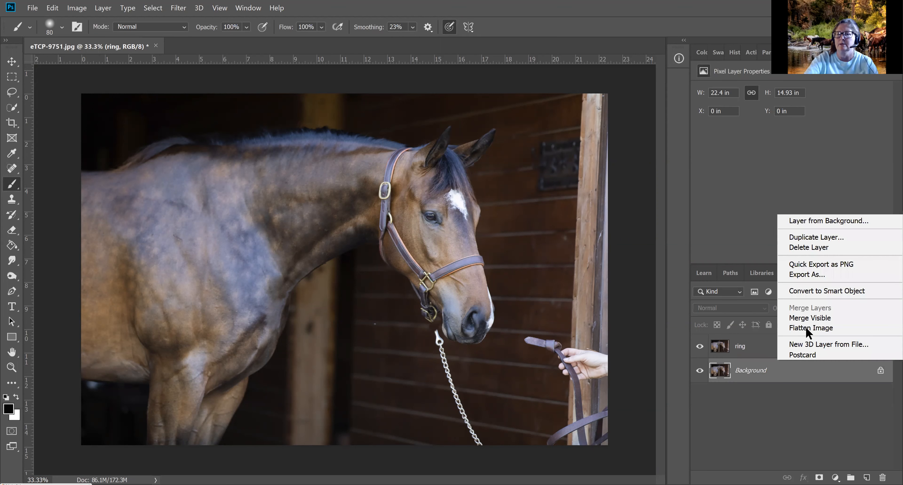
click(774, 354)
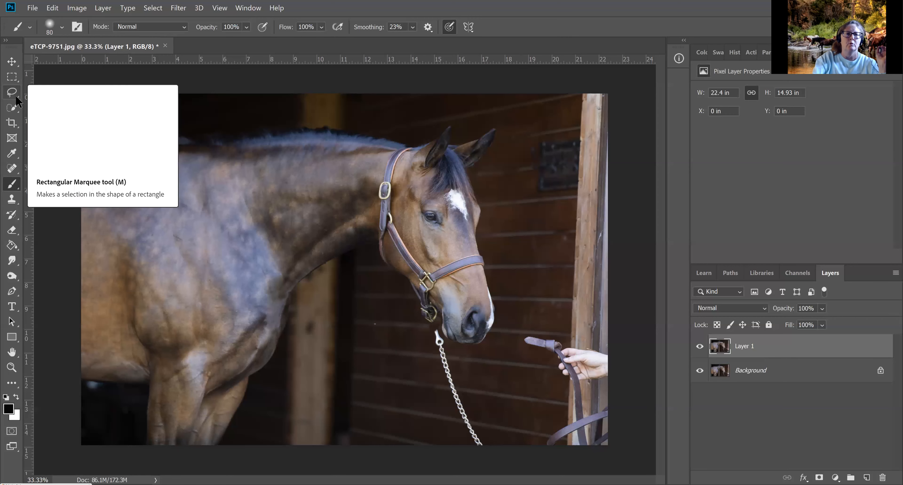
click(15, 110)
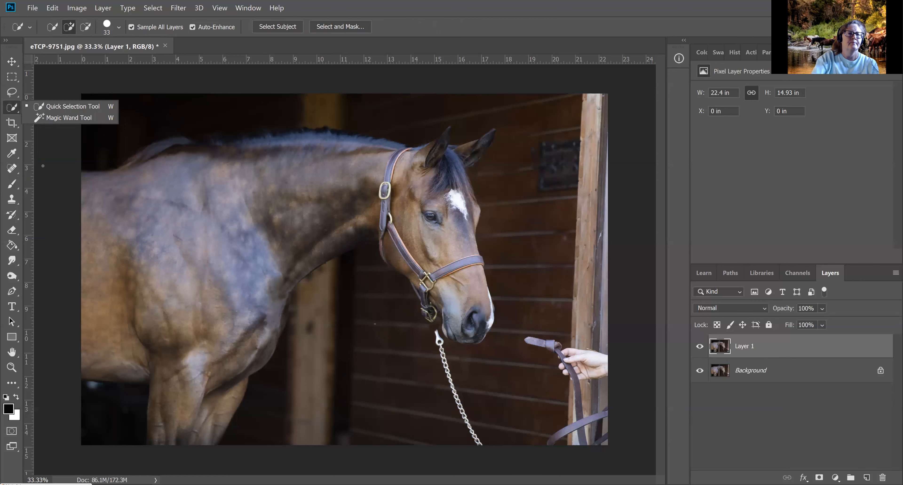
click(13, 93)
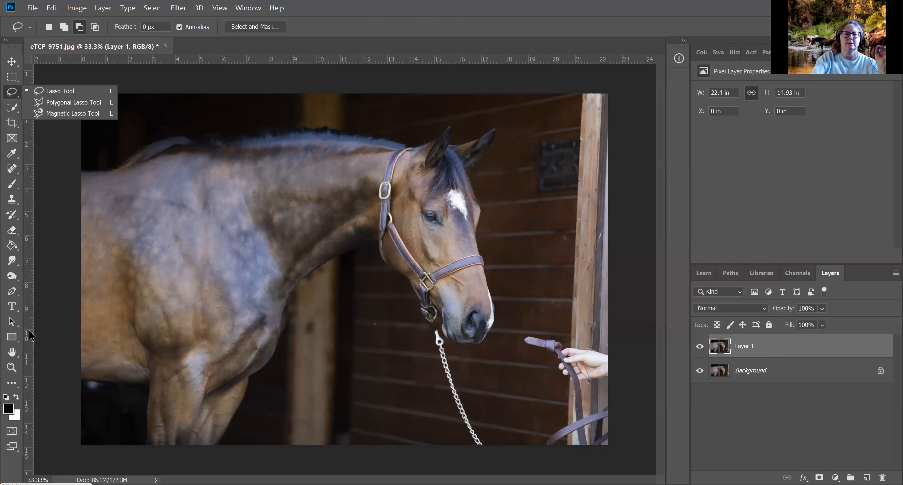
click(14, 292)
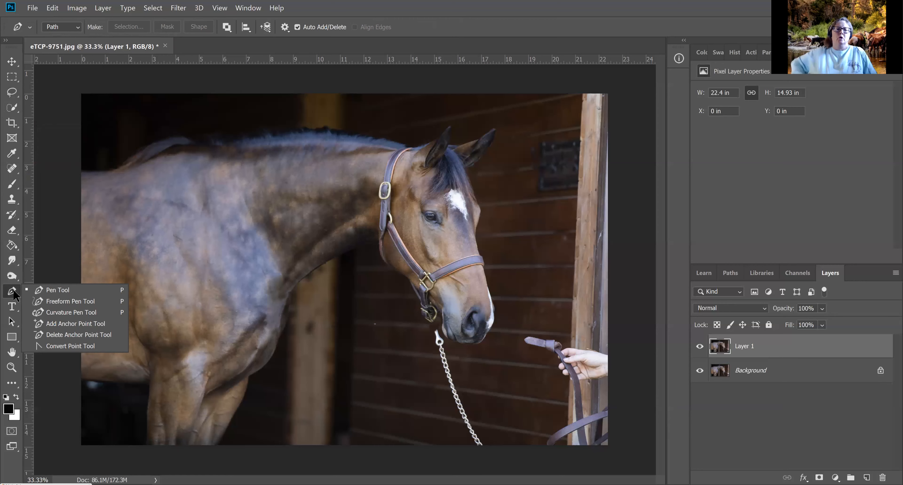
click(13, 109)
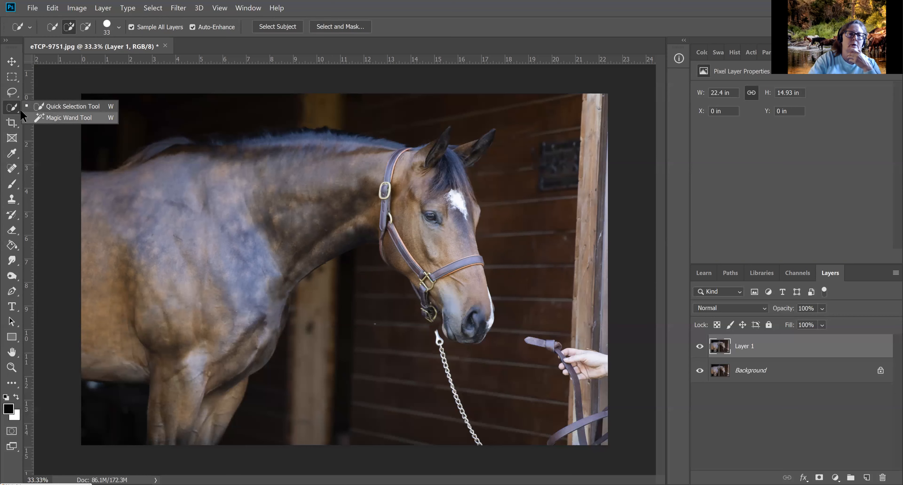
Try selecting the horse automatically with Select Subject, and clear the selection.
click(10, 109)
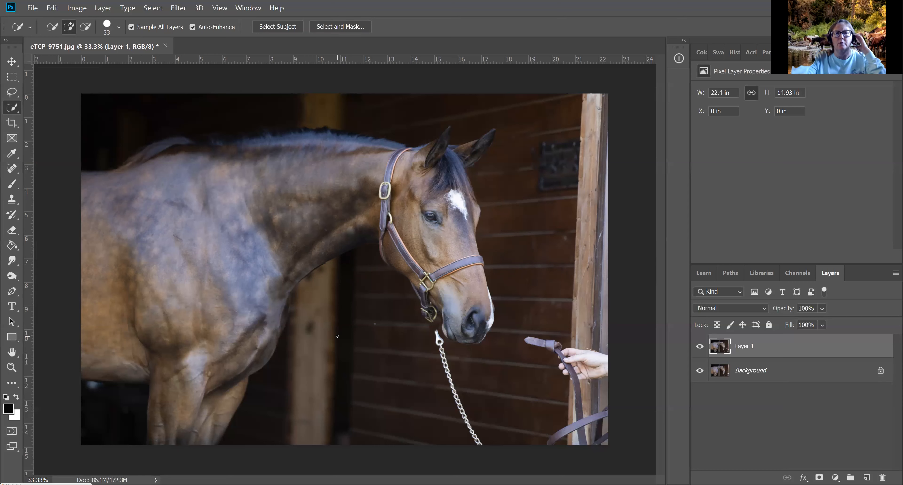
click(282, 28)
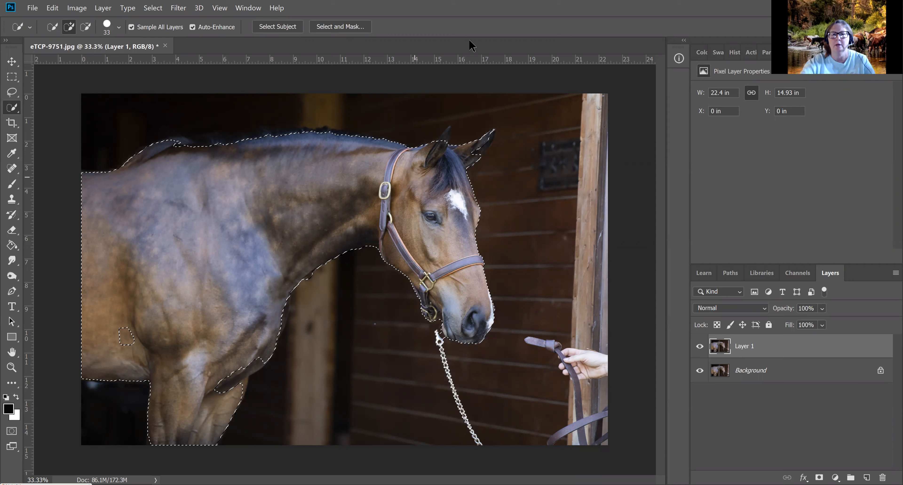
key(ctrl+d)
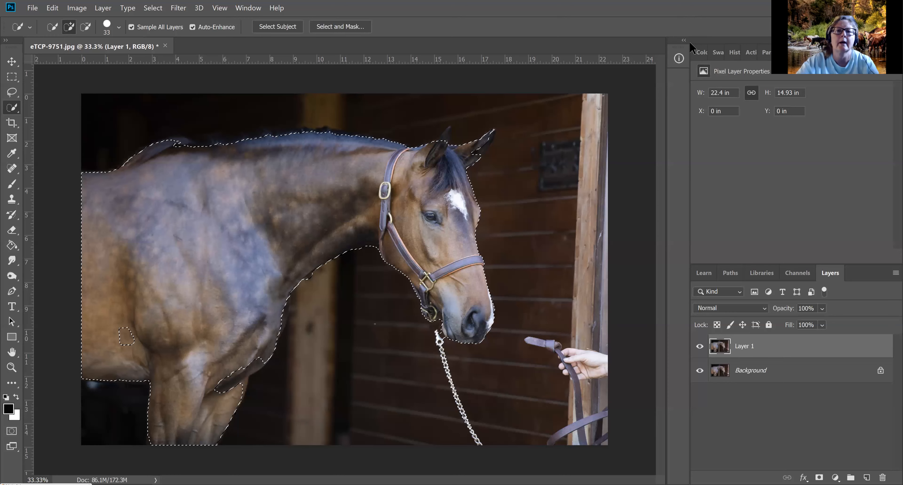
key(ctrl+d)
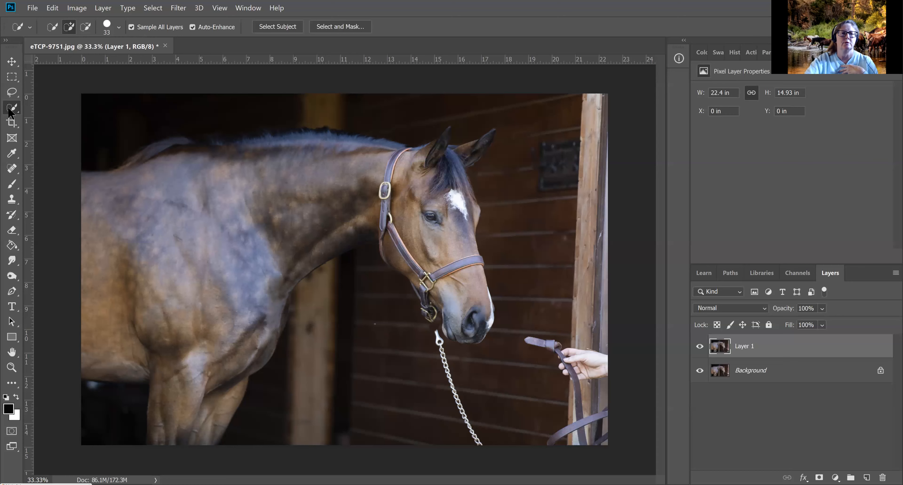
Select the horse with Select Subject and add the missed patch on its flank.
click(196, 156)
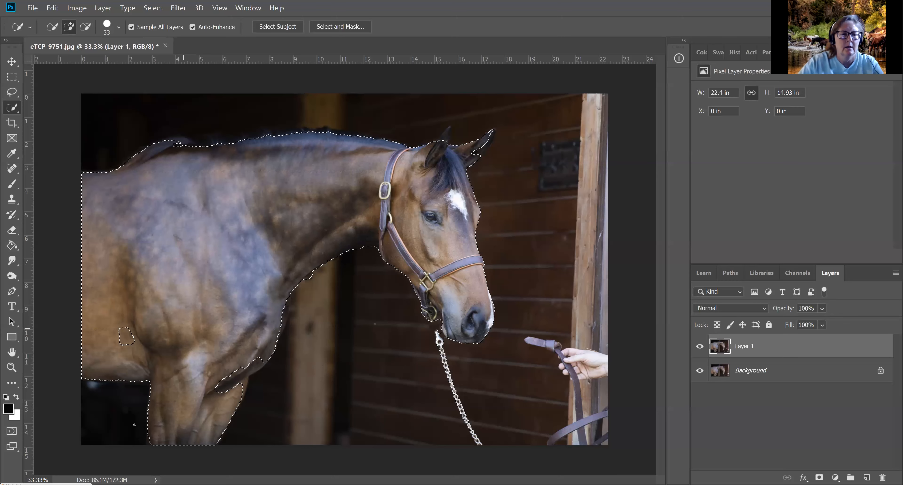
click(127, 335)
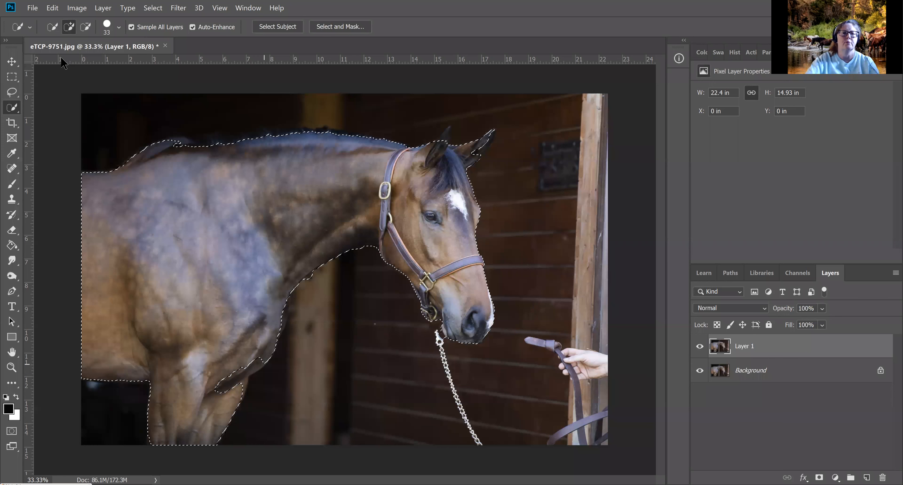
Add the missed strip between the chest and the foreleg to the selection with a 6 px Quick Selection brush.
click(119, 27)
drag(65, 60, 56, 61)
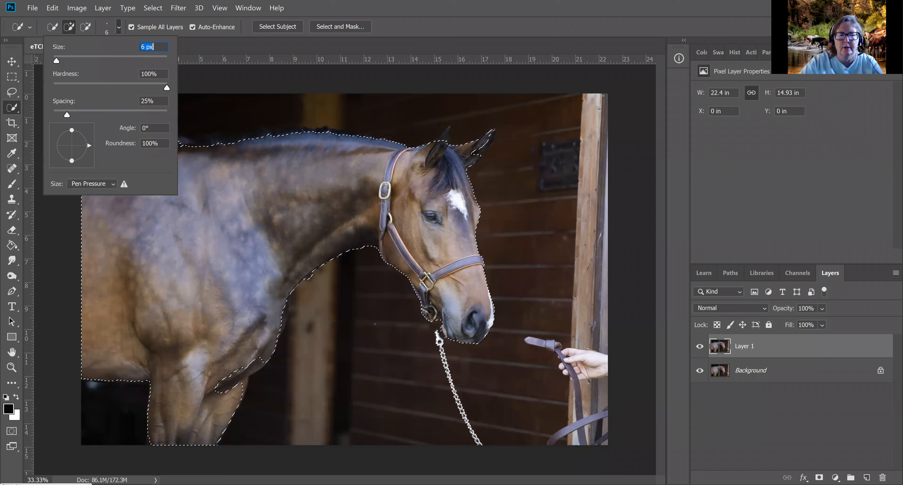
key(Return)
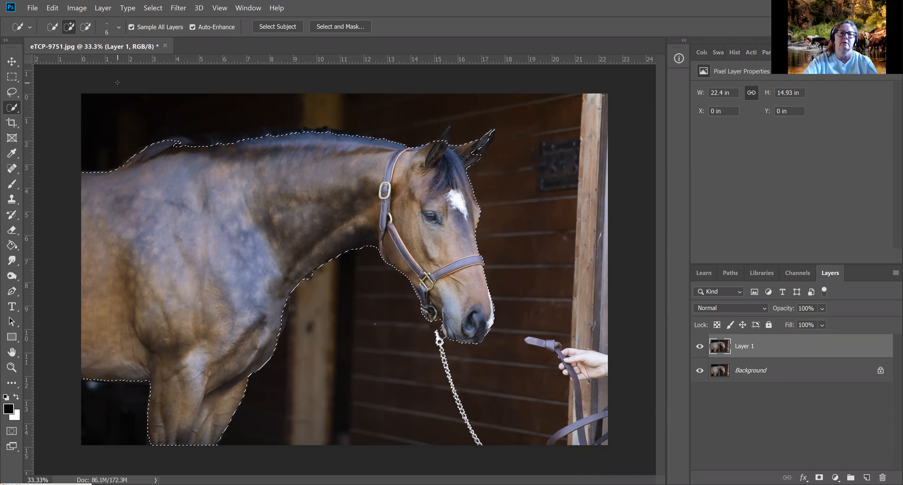
Try to add the tip of the ear nearest the mane with a 47 px Quick Selection brush, and undo it.
click(119, 27)
drag(57, 61, 64, 61)
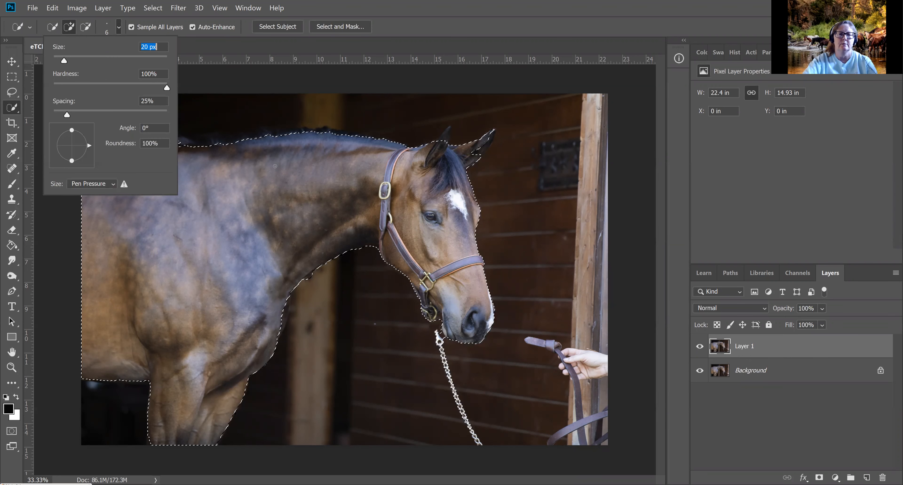
text(47)
key(Return)
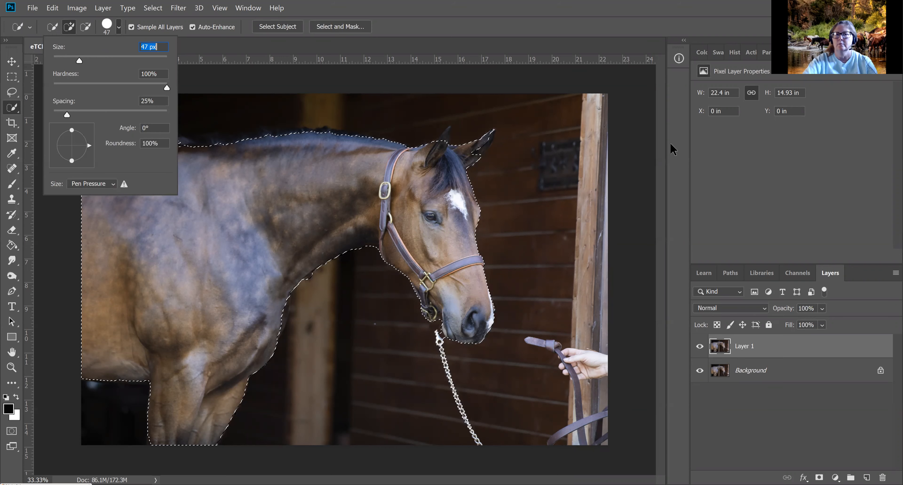
click(448, 140)
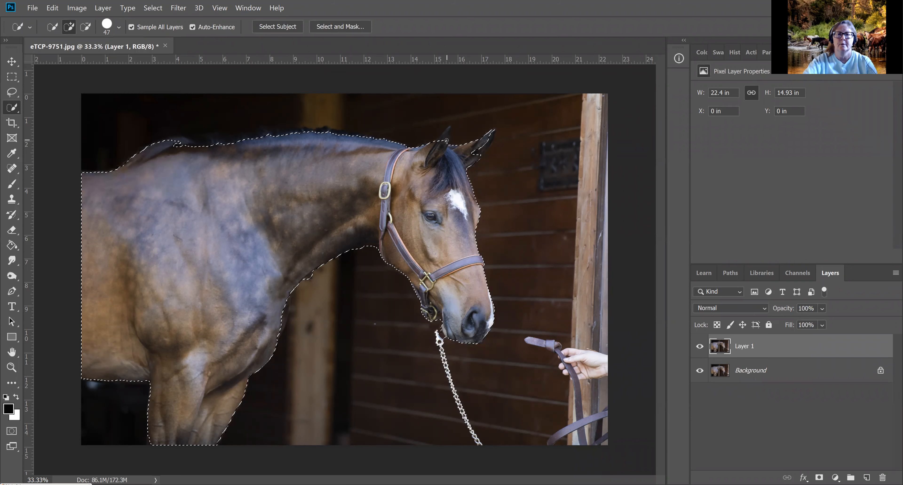
click(454, 119)
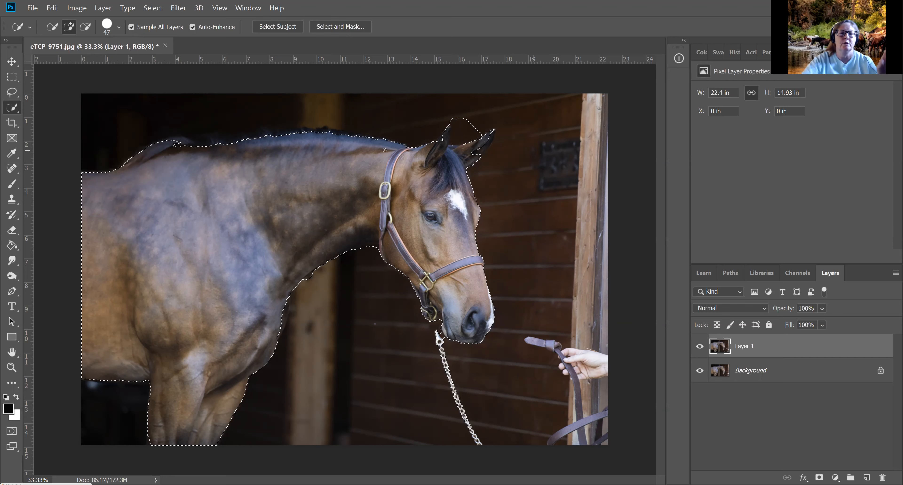
key(ctrl+z)
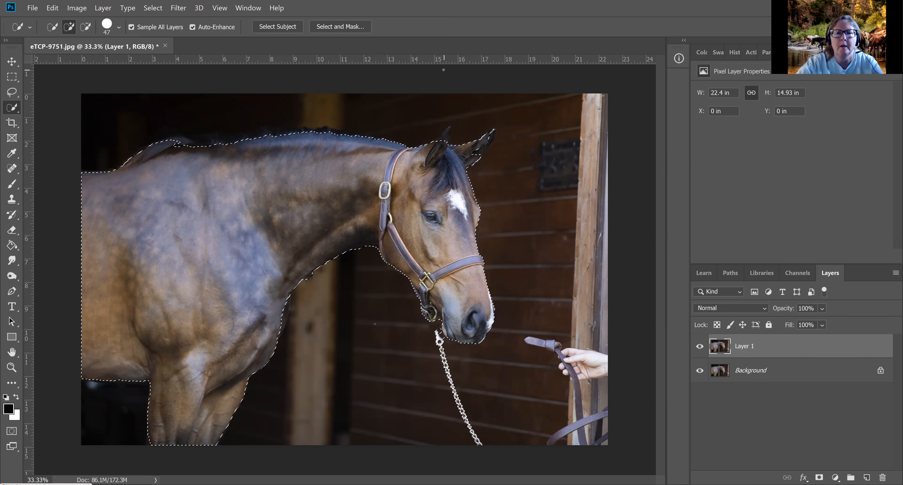
Add the ear nearest the mane to the horse selection with a 6 px Quick Selection brush.
key(bracketleft)
key(bracketleft)
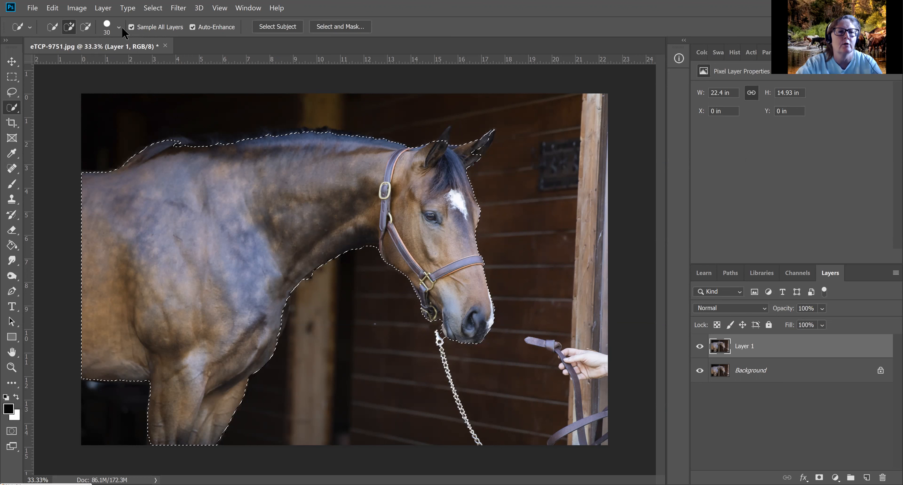
right_click(72, 68)
drag(58, 62, 56, 62)
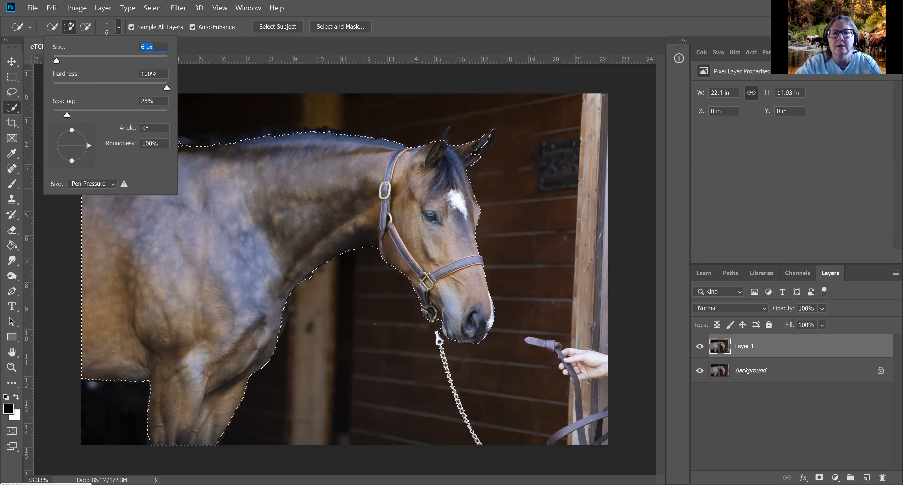
click(452, 131)
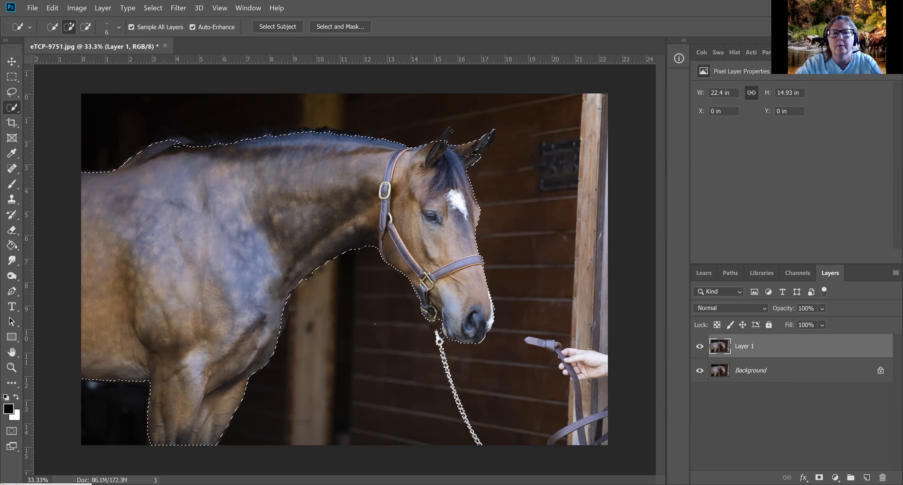
key(ctrl+d)
key(ctrl+plus)
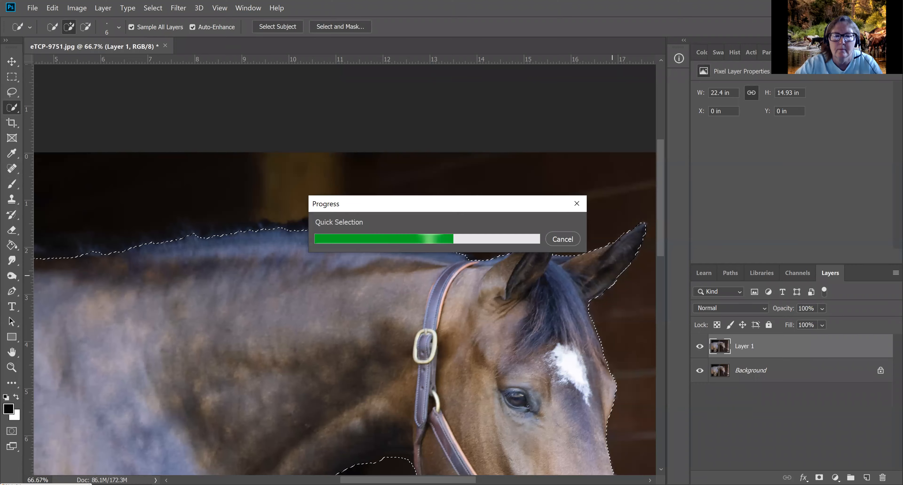
Add the missed strip along the withers and the dark mane tips on the crest to the horse selection with a 6 px Quick Selection brush.
scroll(345, 269, left, 3)
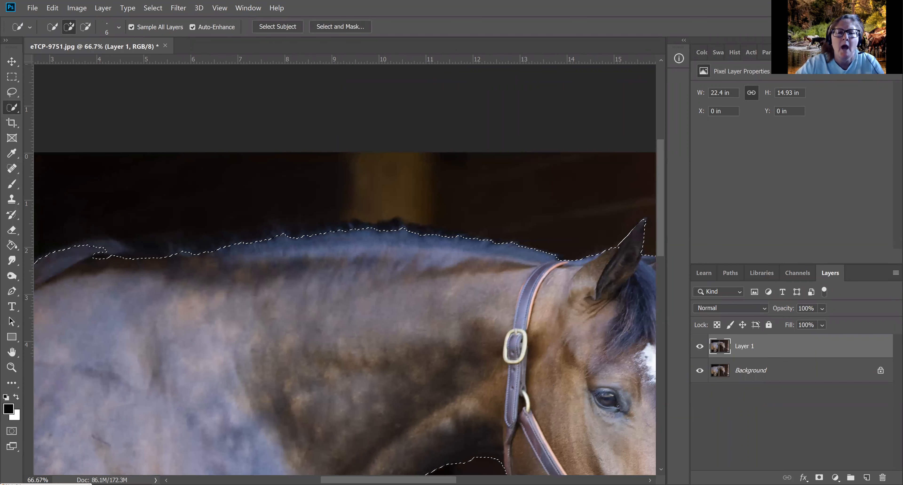
scroll(452, 242, left, 1)
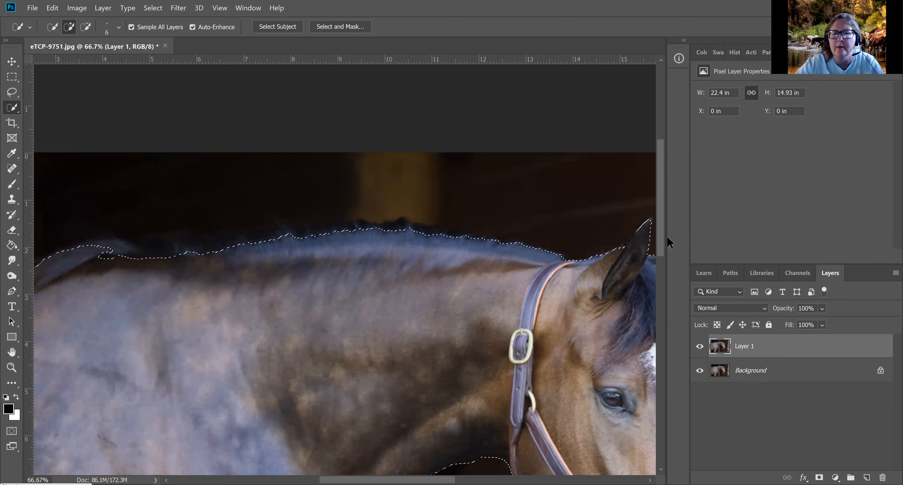
scroll(550, 193, down, 5)
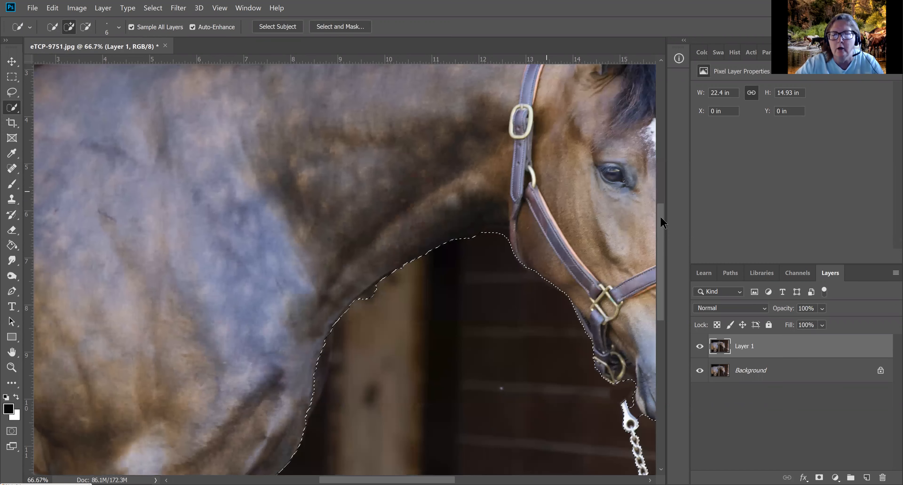
scroll(662, 213, up, 1)
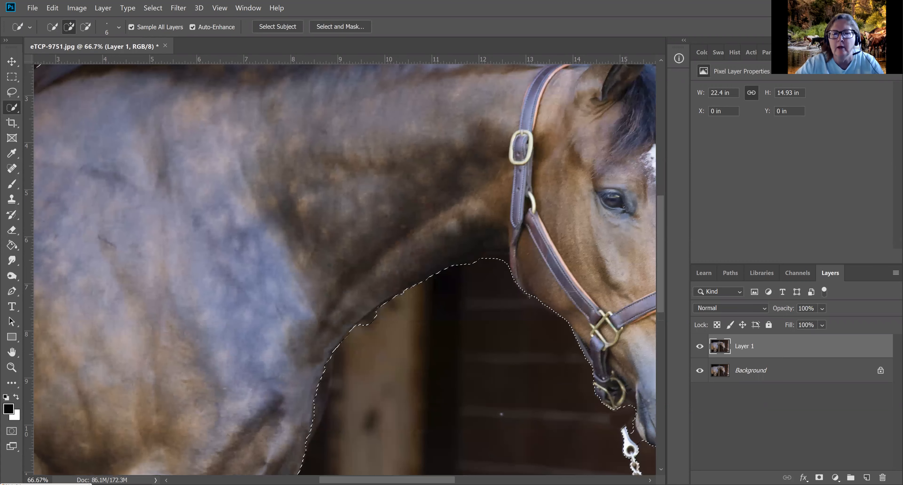
scroll(547, 300, up, 3)
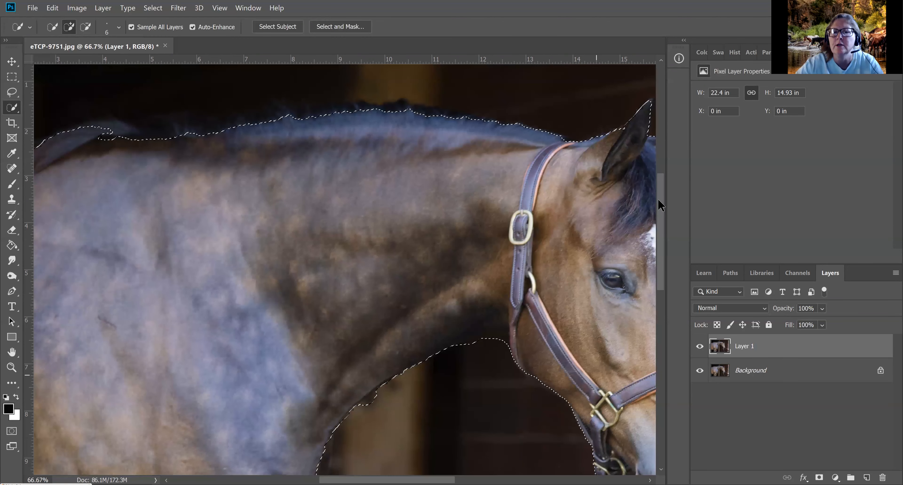
scroll(658, 186, up, 1)
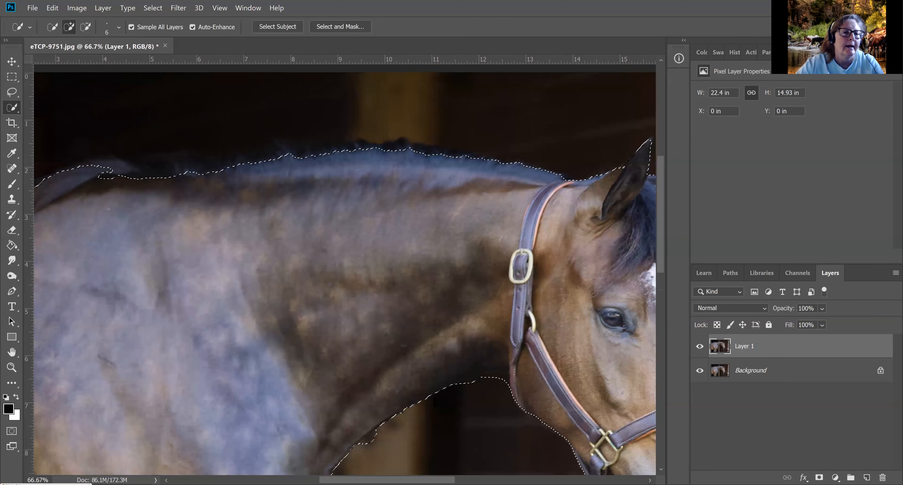
scroll(153, 206, up, 1)
click(152, 205)
mouse_move(104, 212)
mouse_down()
mouse_move(203, 215)
mouse_move(192, 210)
mouse_move(243, 199)
mouse_up()
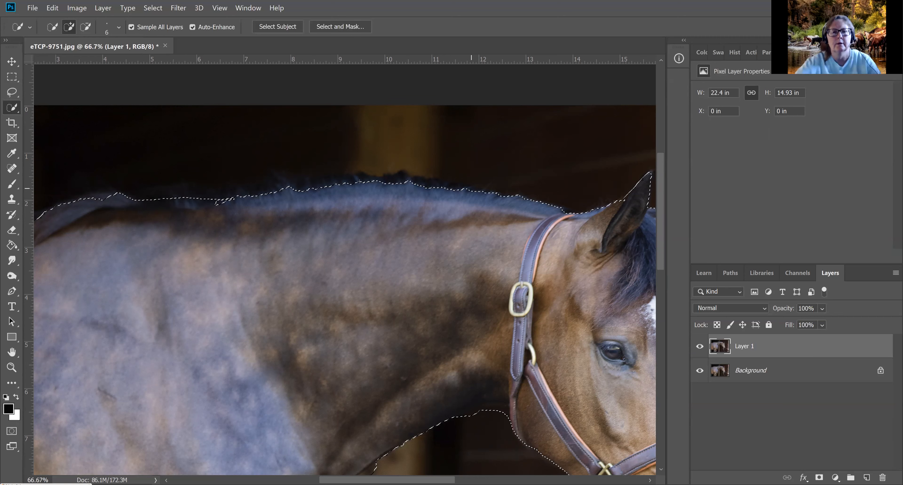
drag(359, 182, 479, 179)
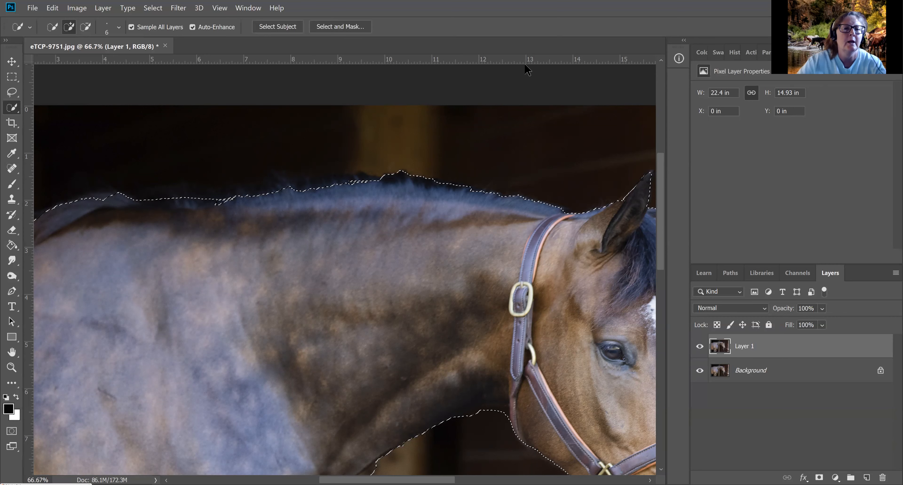
Try to add the mane edge between the withers and the crest to the selection, and undo it.
mouse_move(225, 200)
mouse_down()
mouse_move(346, 177)
mouse_move(373, 182)
mouse_up()
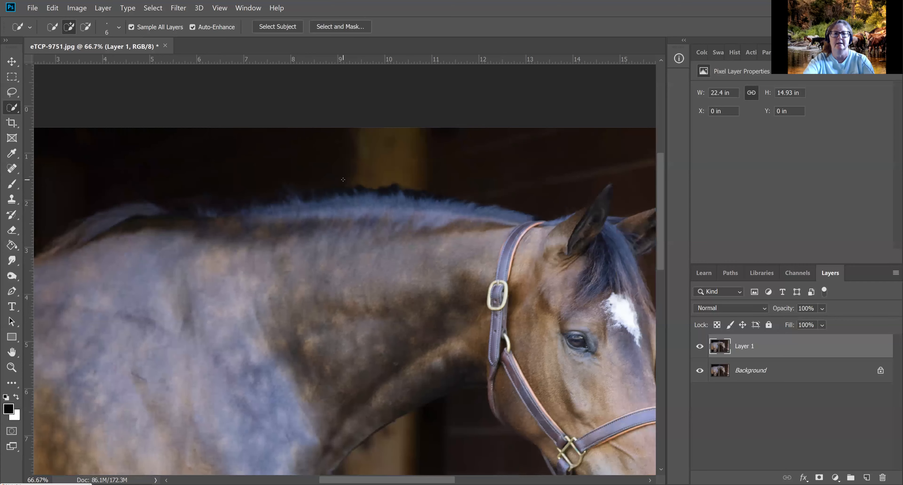
key(ctrl+minus)
key(ctrl+minus)
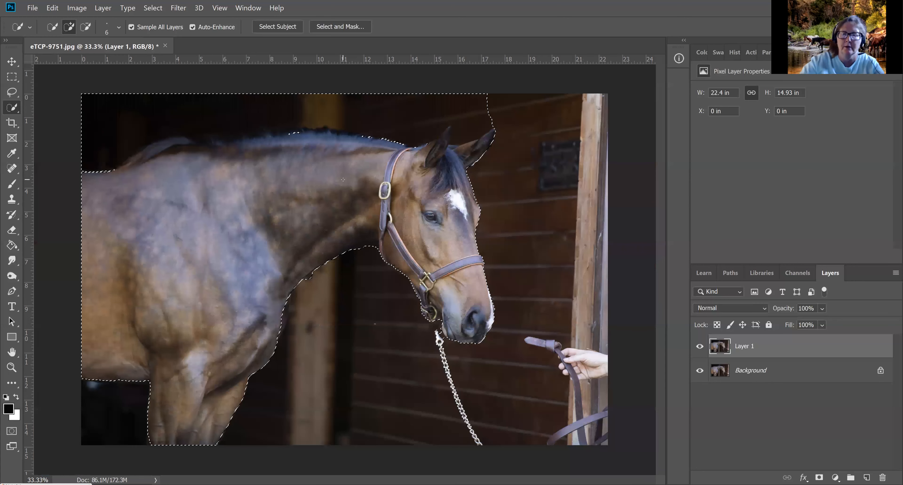
key(ctrl+z)
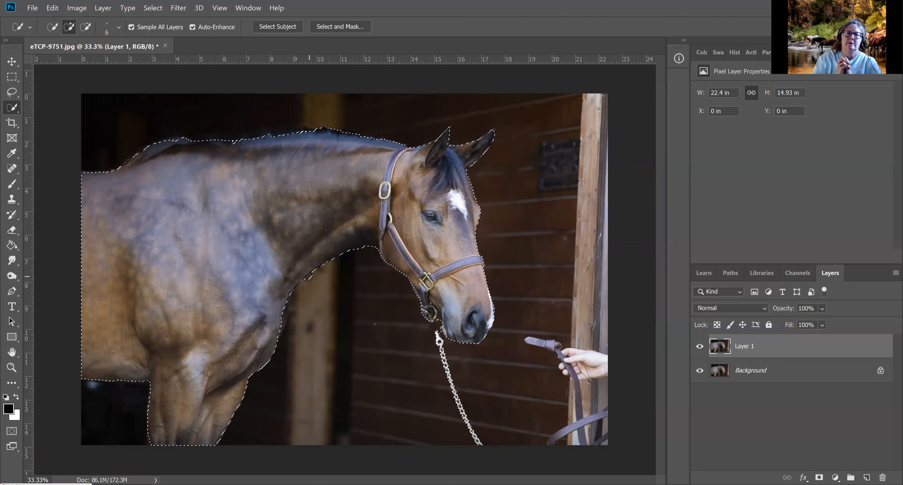
Open the horse selection in the Select and Mask workspace.
click(331, 26)
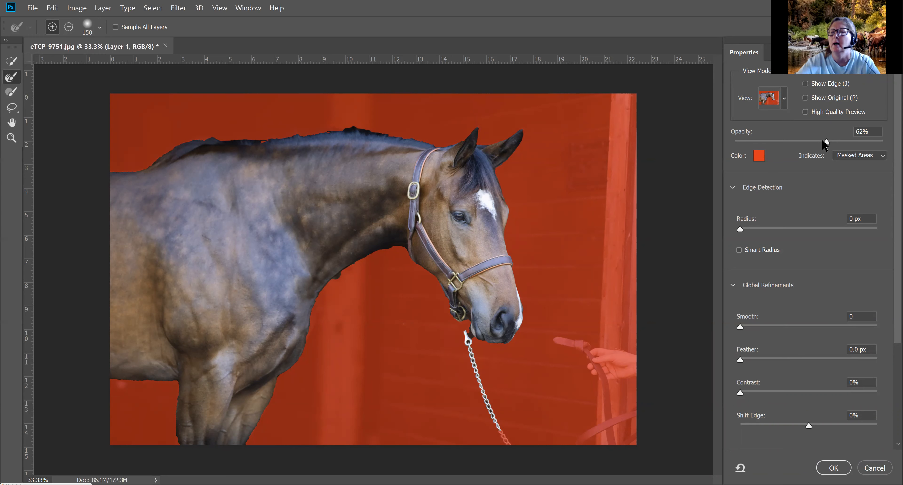
Try green and orange as the overlay colour of the masked areas, and cancel the colour change.
click(759, 156)
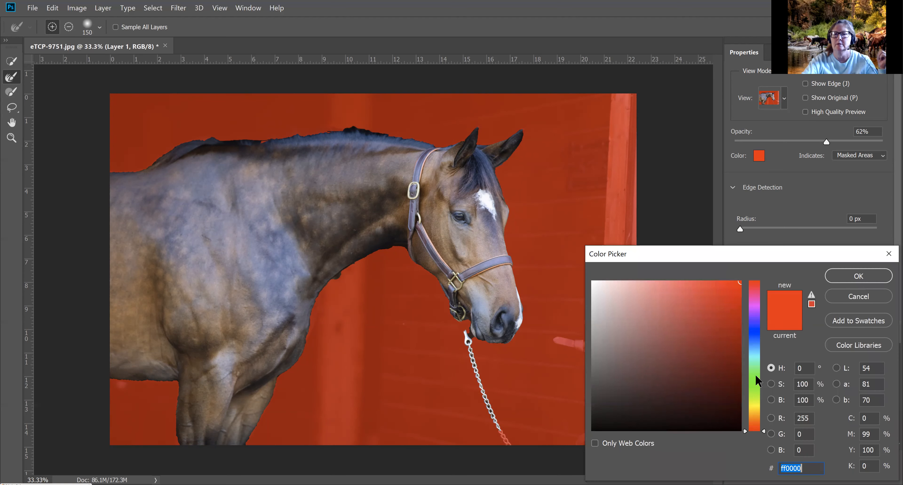
click(756, 376)
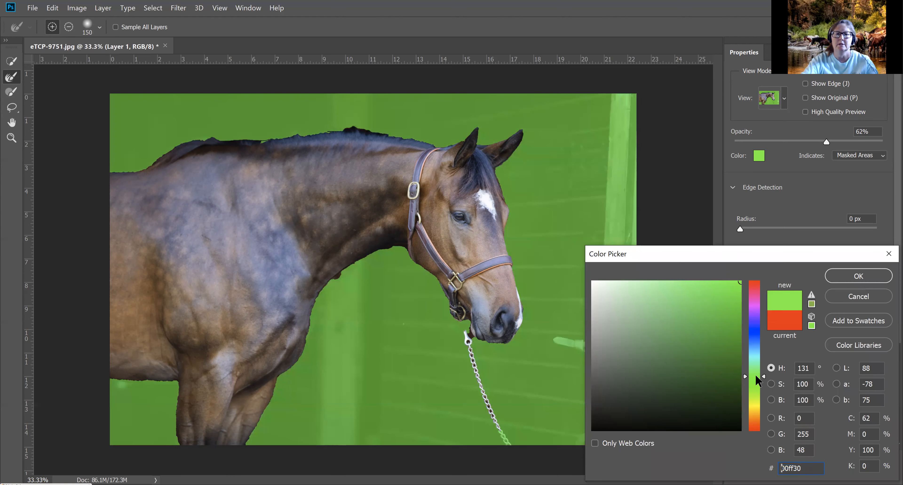
click(756, 421)
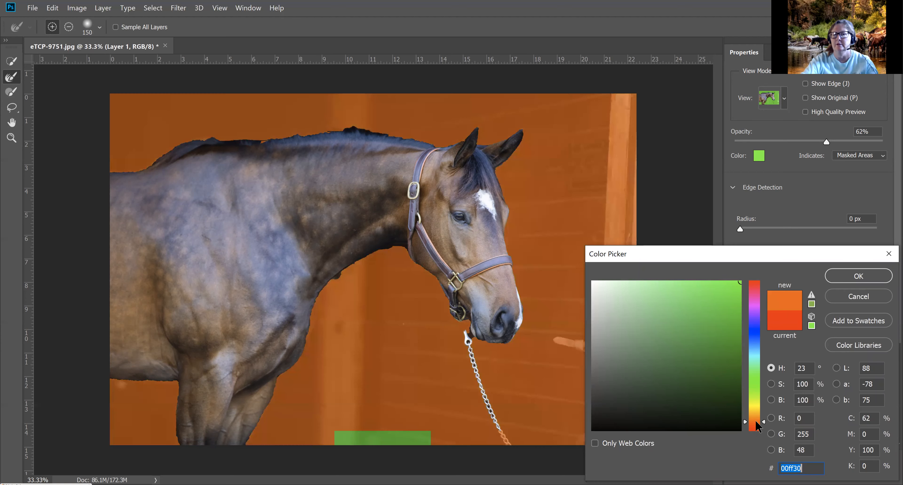
click(756, 427)
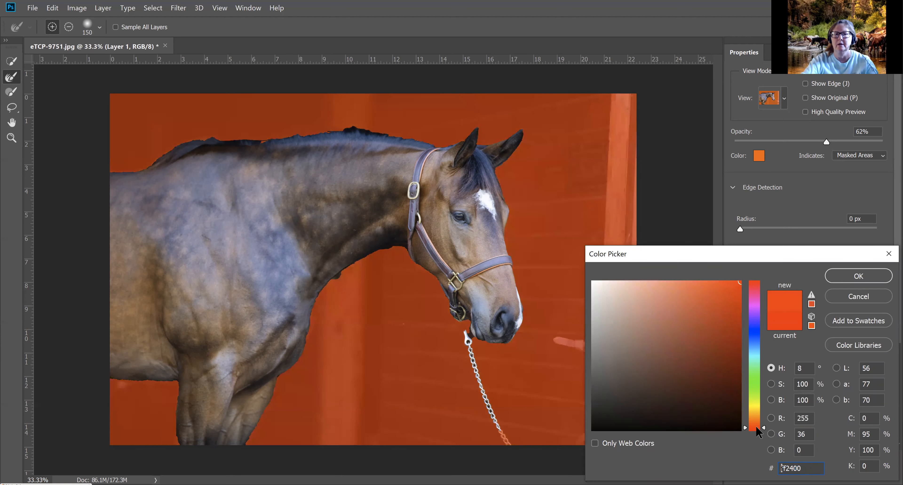
click(862, 297)
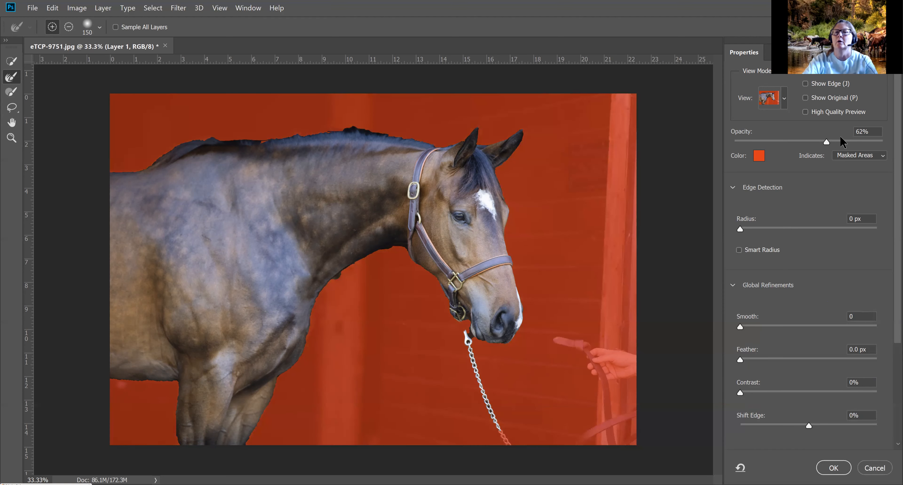
Try overlay opacities of 52%, 100% and 63% for the masked areas.
mouse_move(826, 141)
mouse_down()
mouse_move(758, 143)
mouse_move(811, 143)
mouse_up()
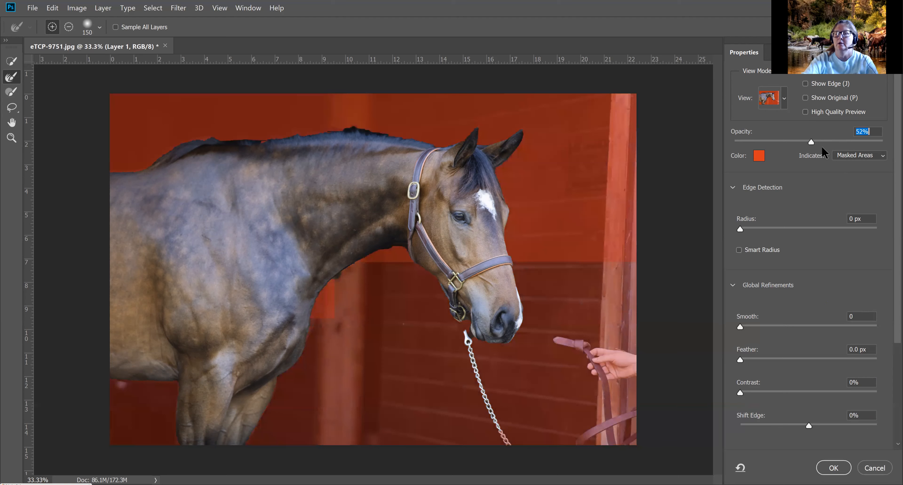
click(884, 141)
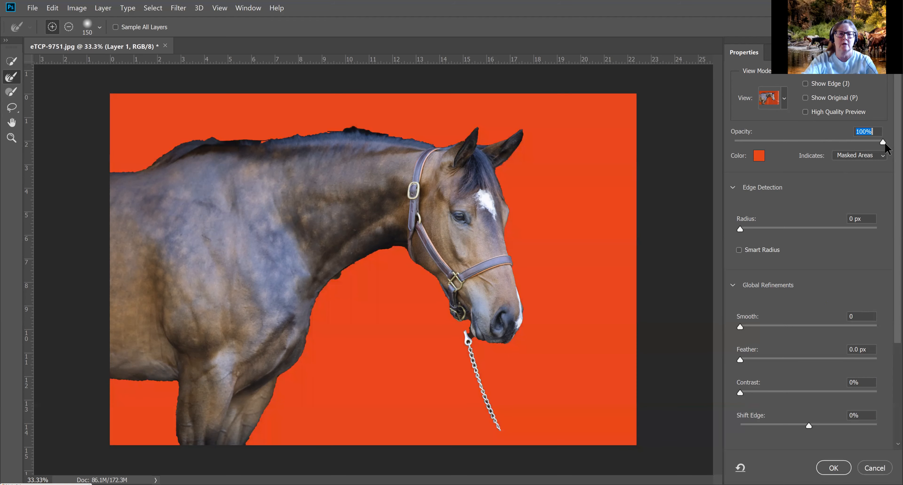
drag(884, 142, 879, 142)
click(828, 142)
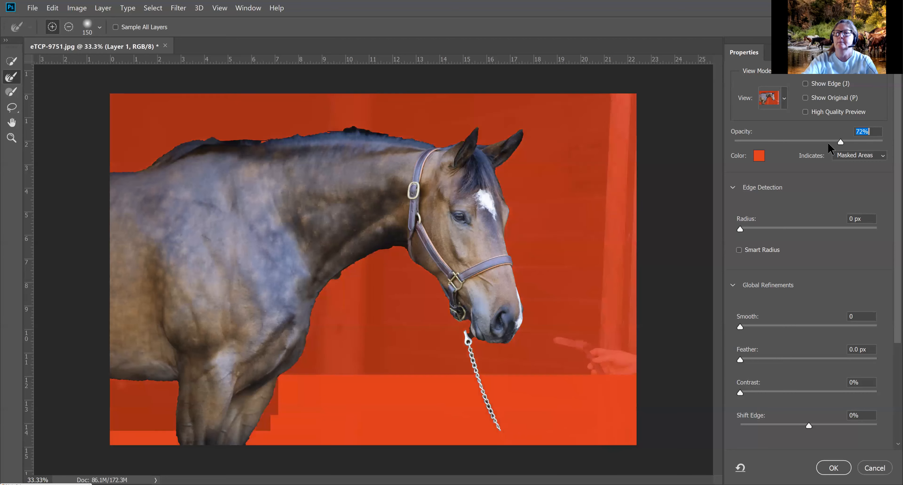
Preview the selection in the Black & White and On Black views, and return to Overlay with 53% opacity.
click(784, 98)
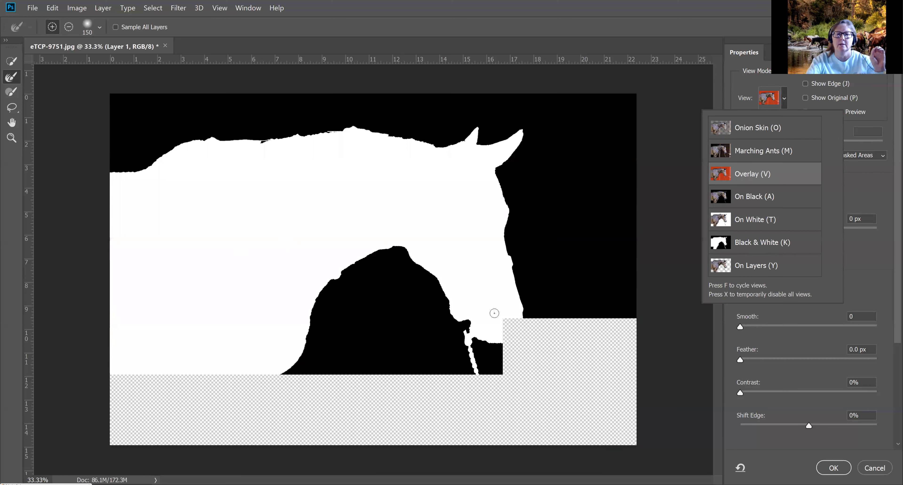
key(k)
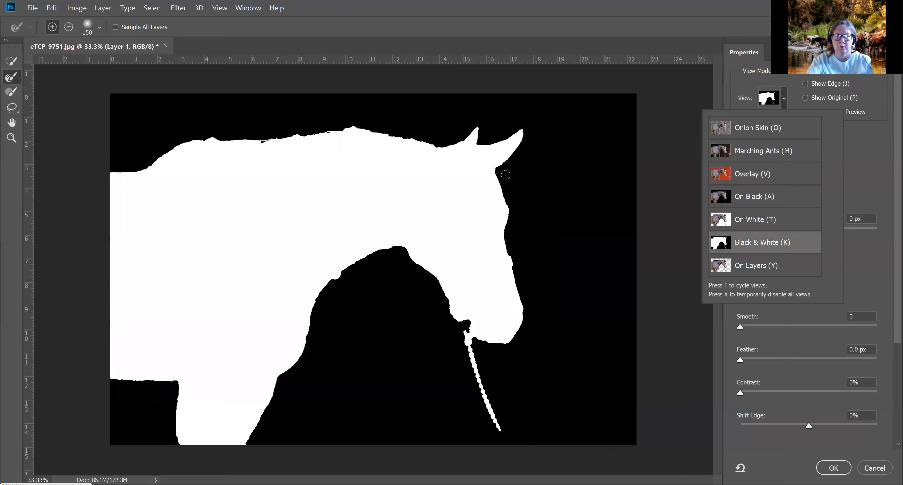
click(754, 197)
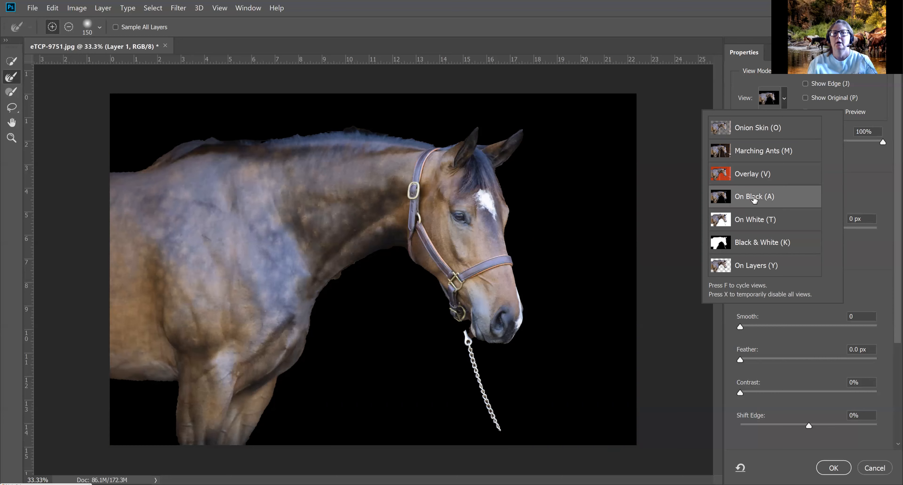
click(750, 175)
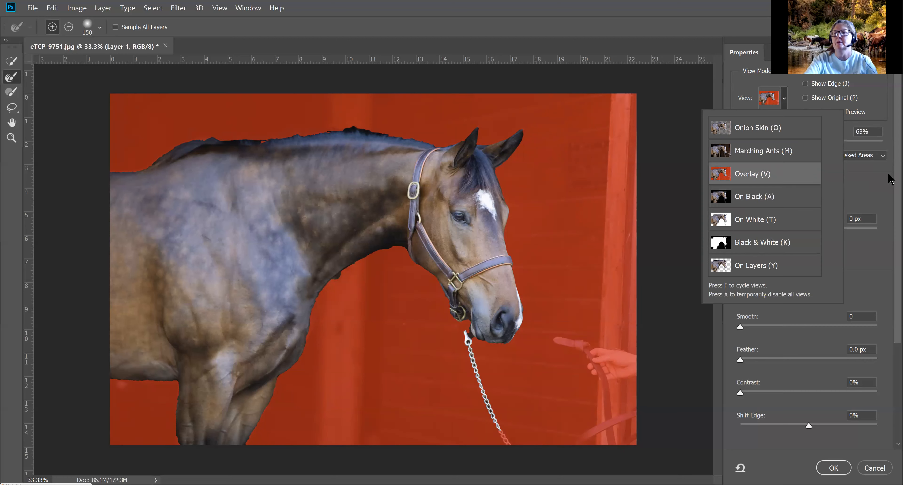
click(889, 163)
drag(828, 141, 813, 142)
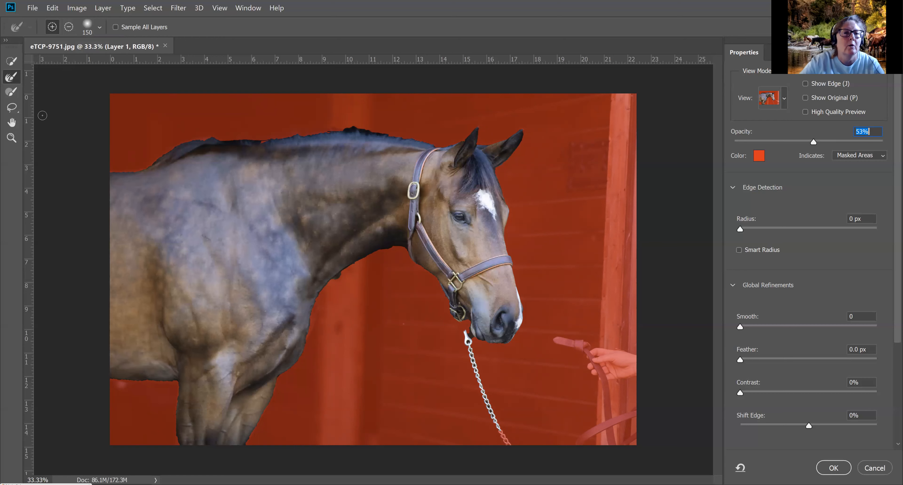
Choose the Brush tool for correcting the selection and enlarge its brush to 125 px.
click(11, 92)
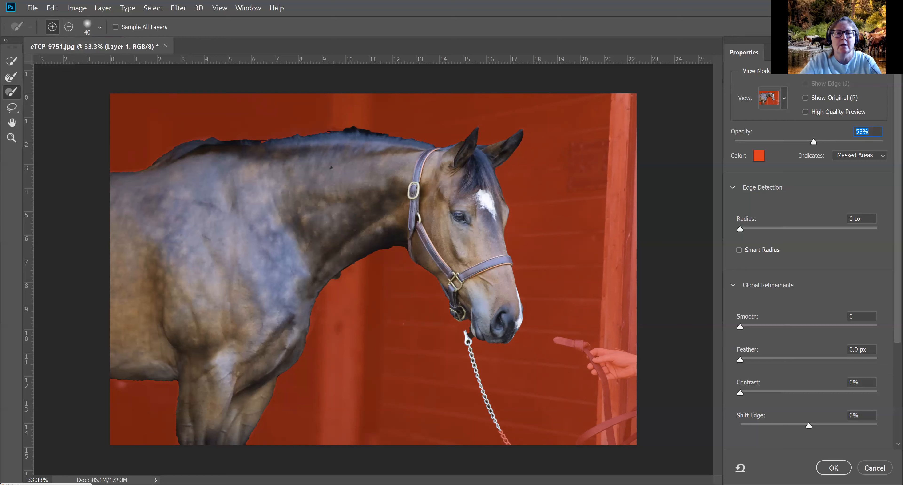
key(bracketright)
key(bracketright)
key(bracketright)
key(bracketright)
key(bracketright)
key(bracketright)
key(bracketright)
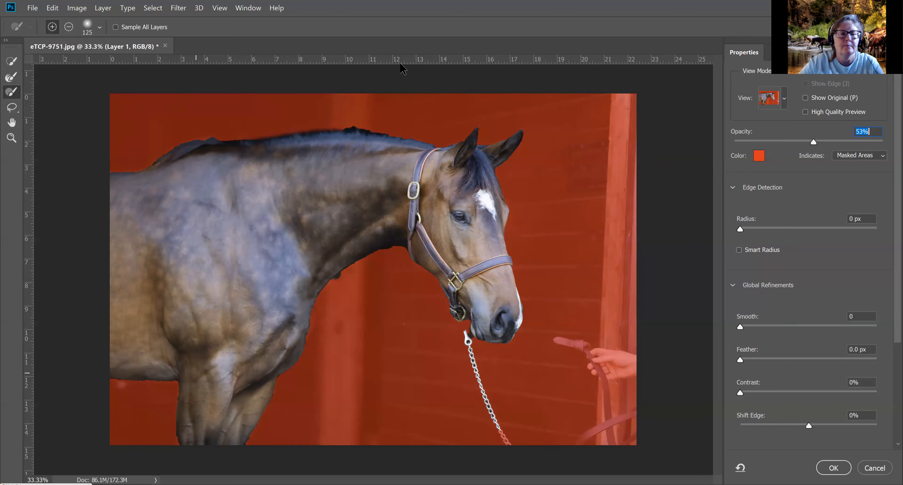
click(376, 50)
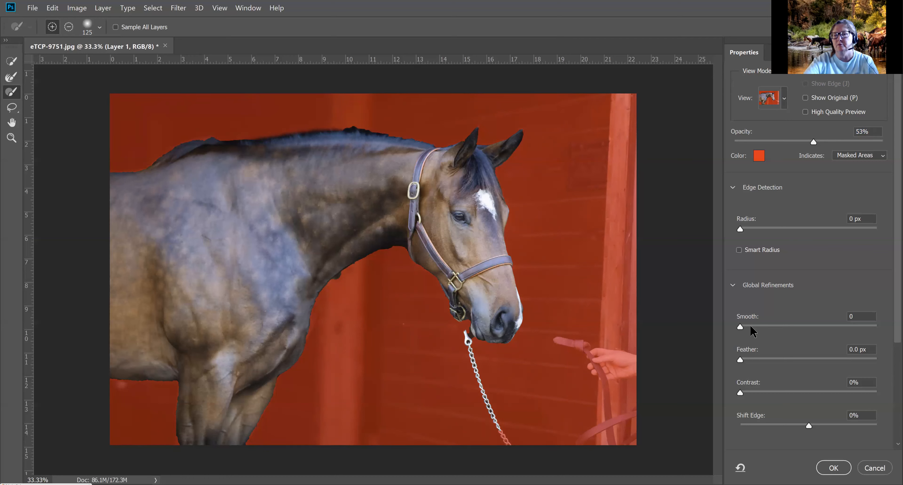
drag(740, 326, 750, 324)
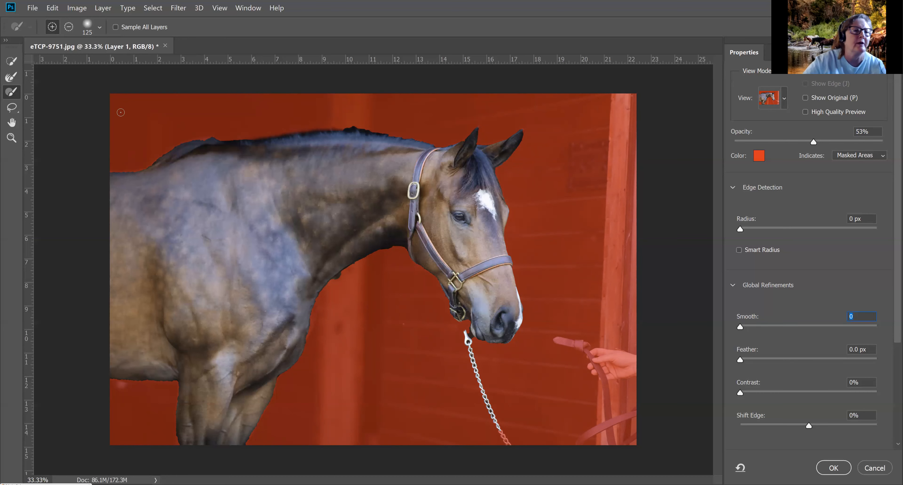
Try a 150 px Refine Edge brush along the mane's edge, and restore the original edge in subtract mode.
click(11, 81)
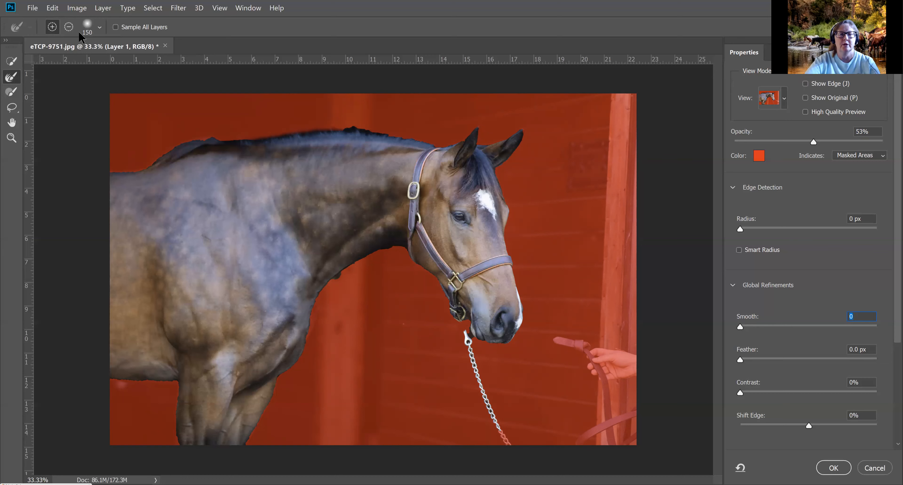
mouse_move(251, 140)
mouse_down()
mouse_move(354, 128)
mouse_move(421, 146)
mouse_up()
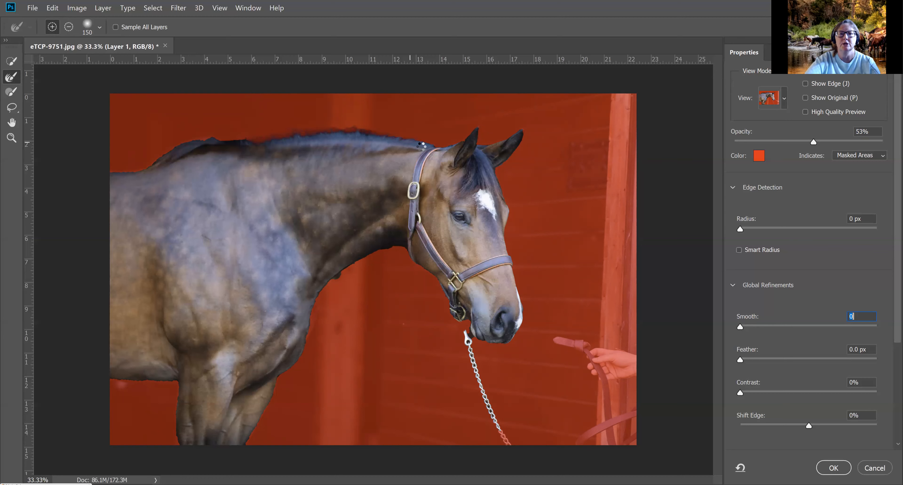
click(69, 28)
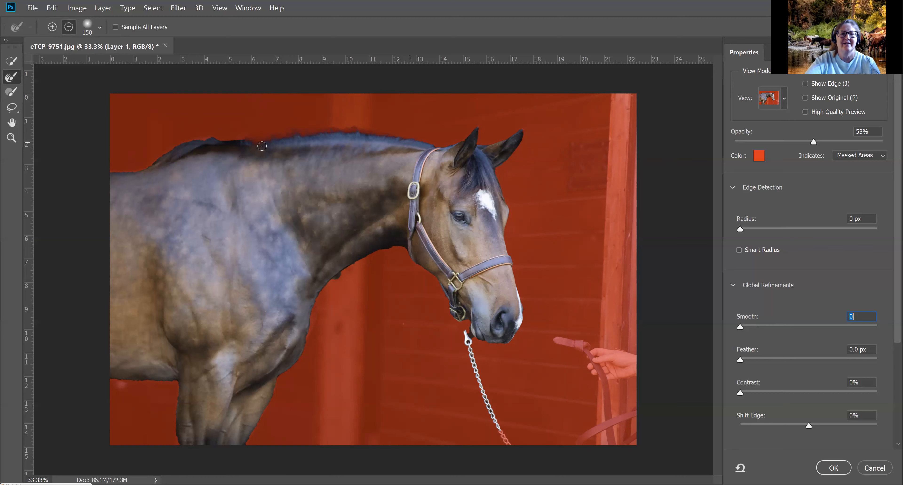
mouse_move(256, 142)
mouse_down()
mouse_move(347, 132)
mouse_move(419, 144)
mouse_move(367, 134)
mouse_move(239, 145)
mouse_up()
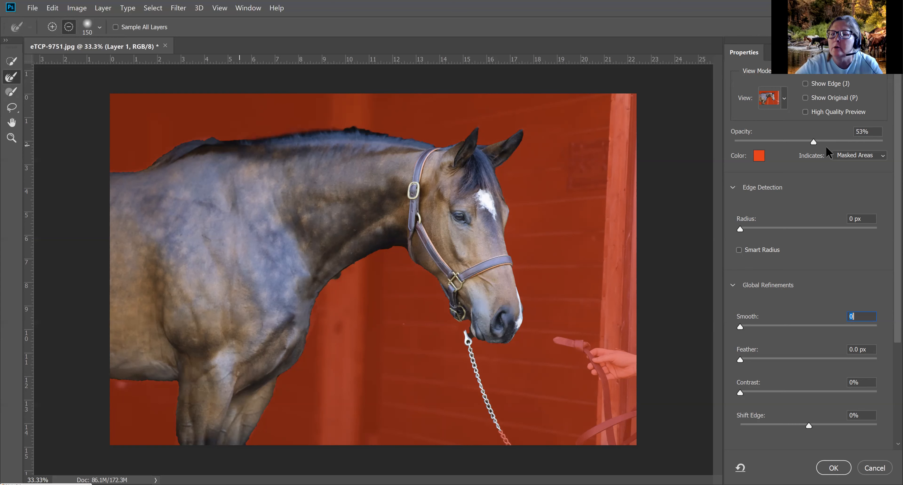
Try a 28% overlay opacity for the masked areas and set it to 54%.
drag(814, 142, 777, 142)
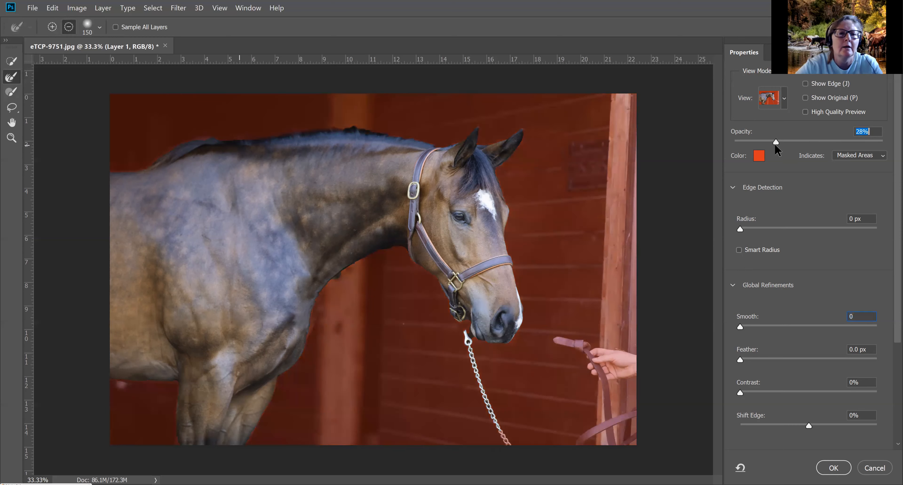
drag(776, 143, 815, 141)
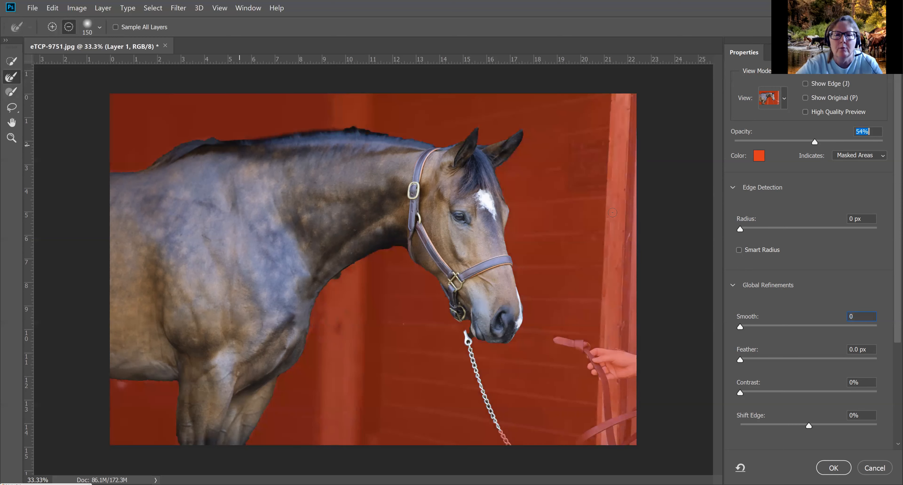
Set the overlay opacity to 100% and try adding a 125 px Brush stroke above the horse's back.
drag(849, 142, 885, 144)
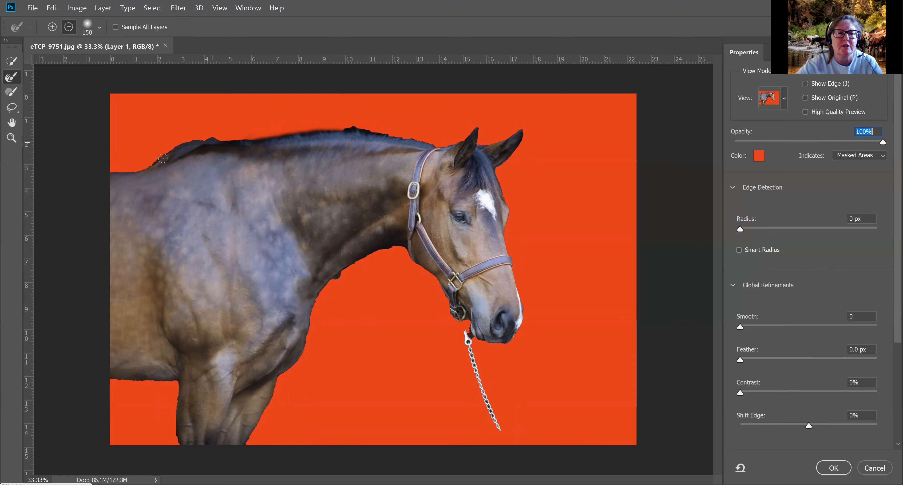
click(12, 91)
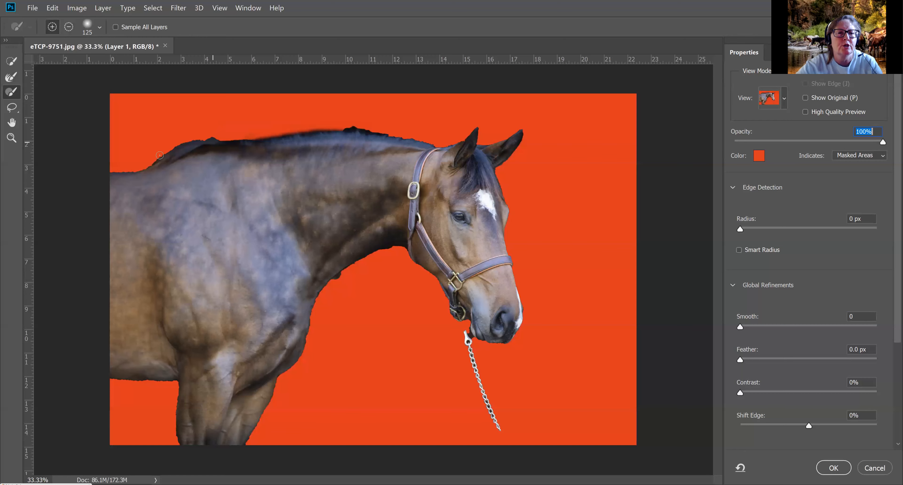
mouse_move(112, 164)
mouse_down()
mouse_move(146, 160)
mouse_move(107, 165)
mouse_up()
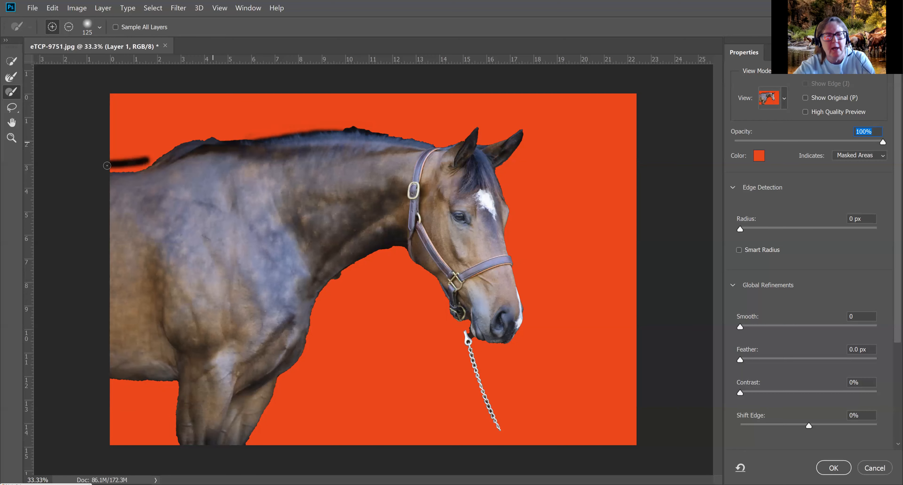
key(ctrl+z)
Subtract the excess selection beneath the horse's neck and in front of its chest with a 300 px brush.
click(69, 28)
key(bracketright)
key(bracketright)
key(bracketright)
key(bracketright)
key(bracketright)
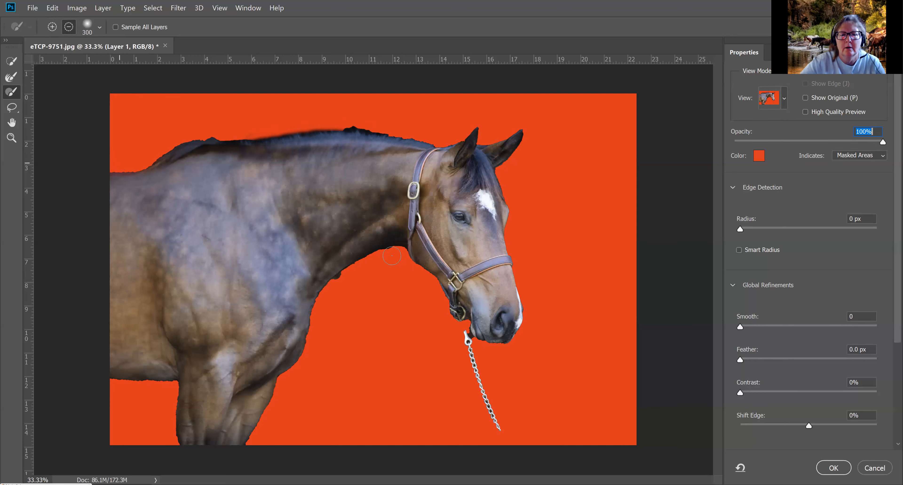
drag(357, 272, 330, 303)
mouse_move(331, 314)
mouse_down()
mouse_move(320, 318)
mouse_move(307, 361)
mouse_up()
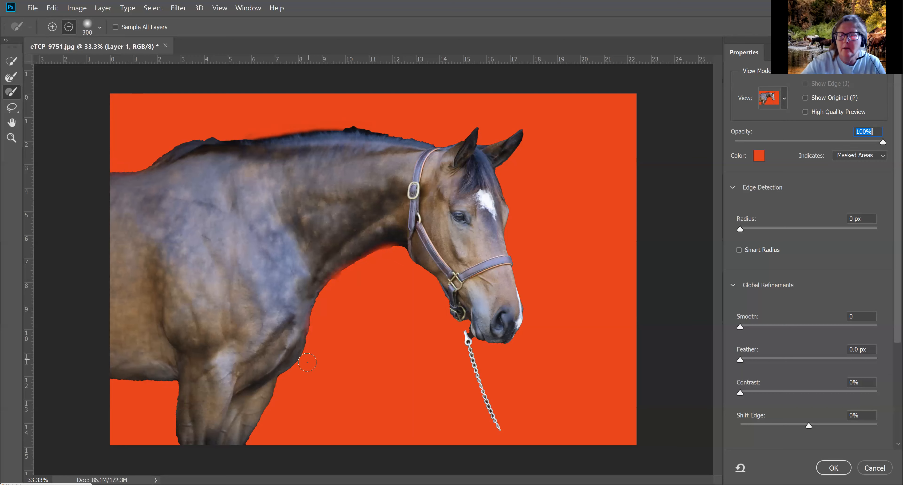
Add the tip of the horse's far ear to the selection with a 100 px brush.
key(bracketleft)
key(bracketleft)
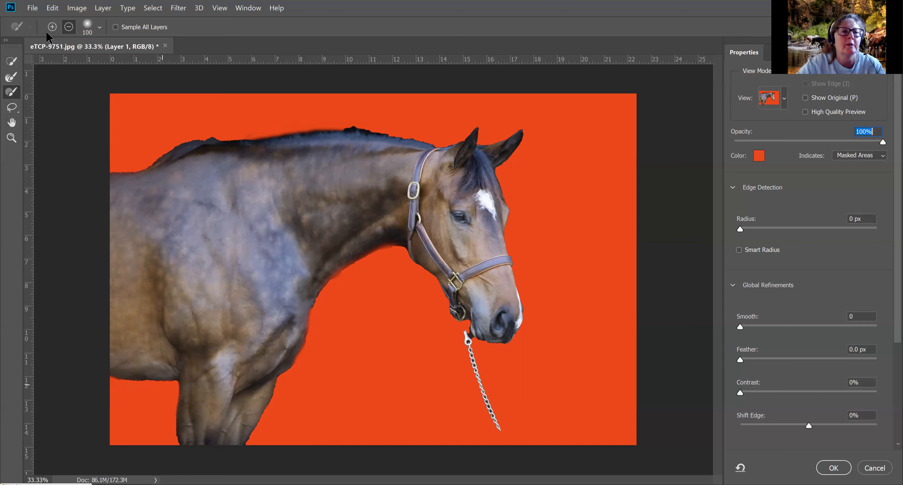
click(52, 27)
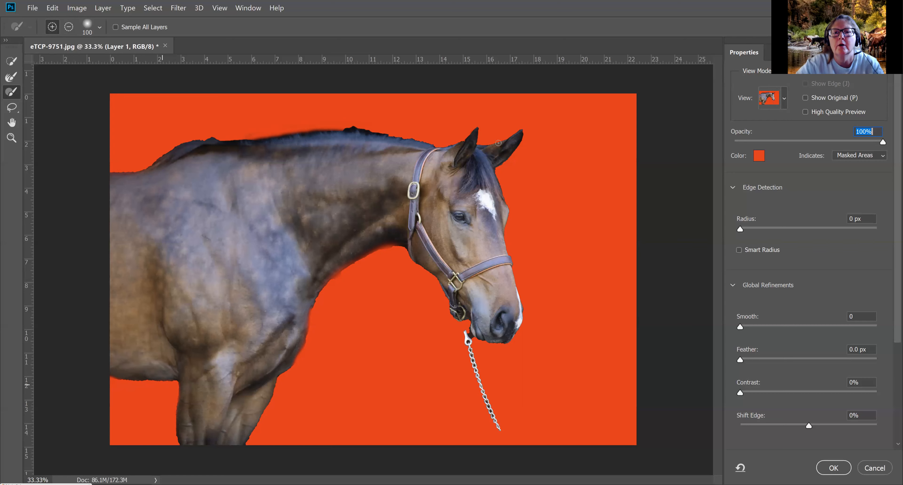
mouse_move(521, 135)
mouse_down()
mouse_move(519, 146)
mouse_move(521, 134)
mouse_up()
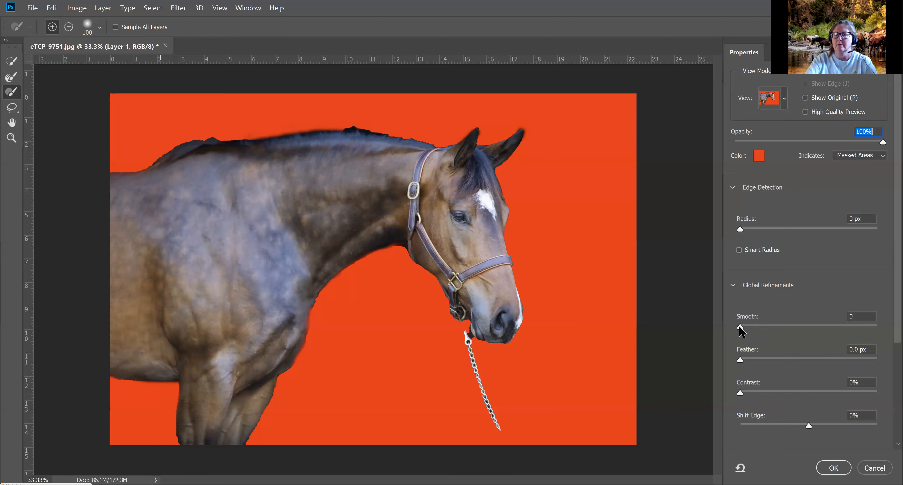
Set Smooth to 18, Radius to 0 px, Feather to 94.9 px and Shift Edge to -64%, and enable Smart Radius.
drag(741, 326, 766, 329)
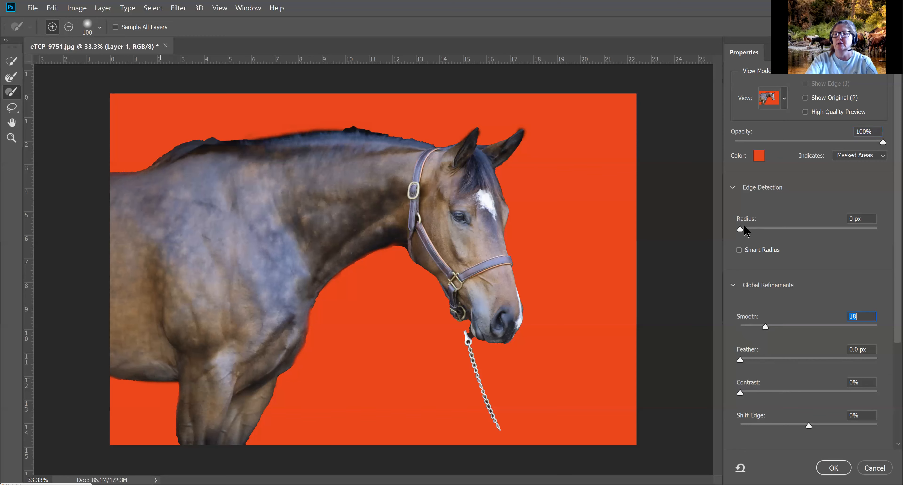
drag(741, 229, 719, 233)
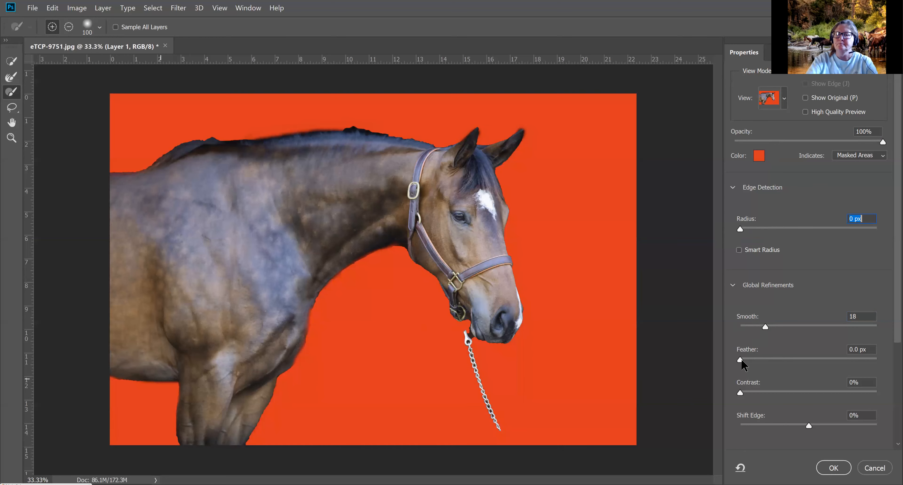
drag(741, 360, 827, 359)
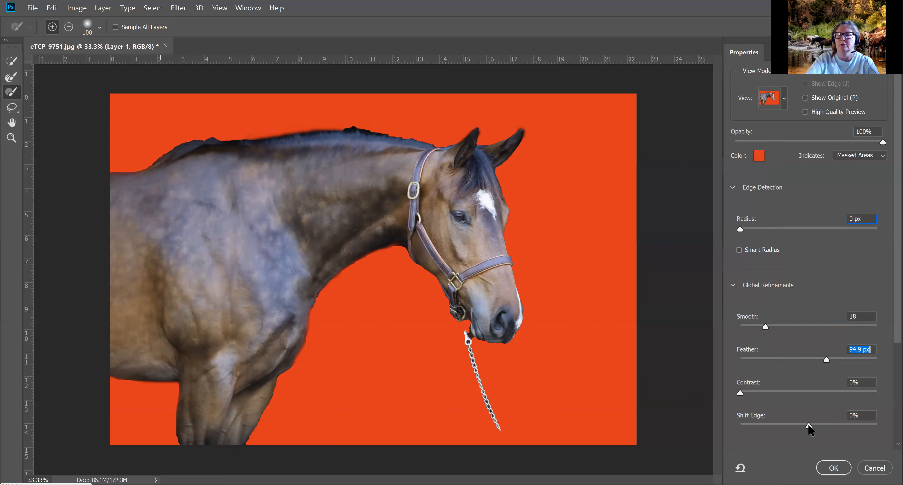
drag(809, 425, 765, 425)
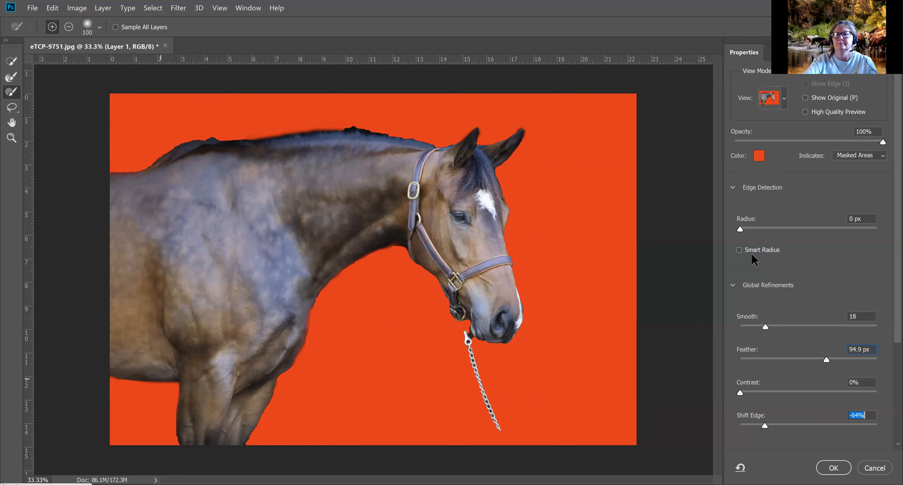
click(739, 250)
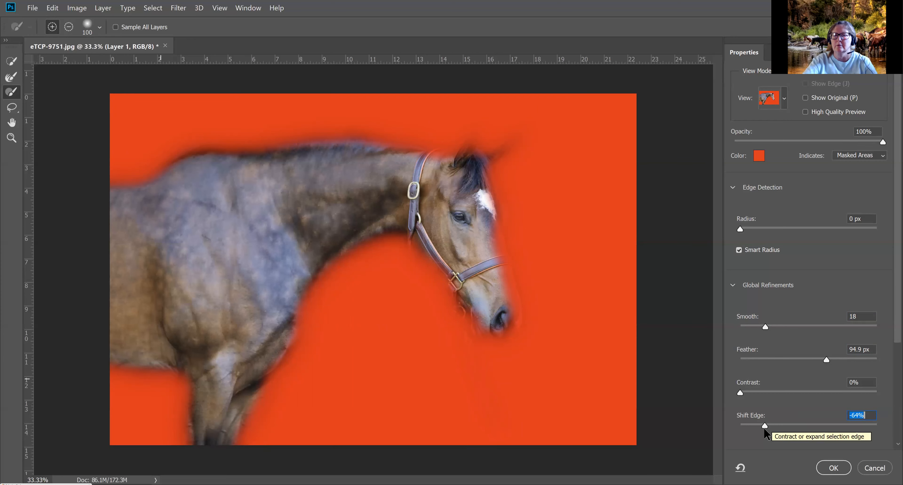
Reset Shift Edge to 0% and Feather to 0.0 px.
drag(764, 425, 809, 426)
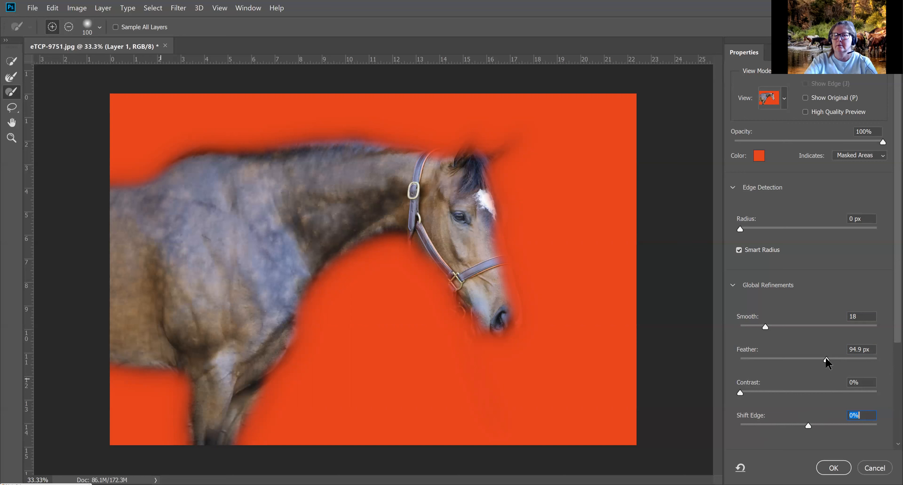
drag(826, 360, 726, 358)
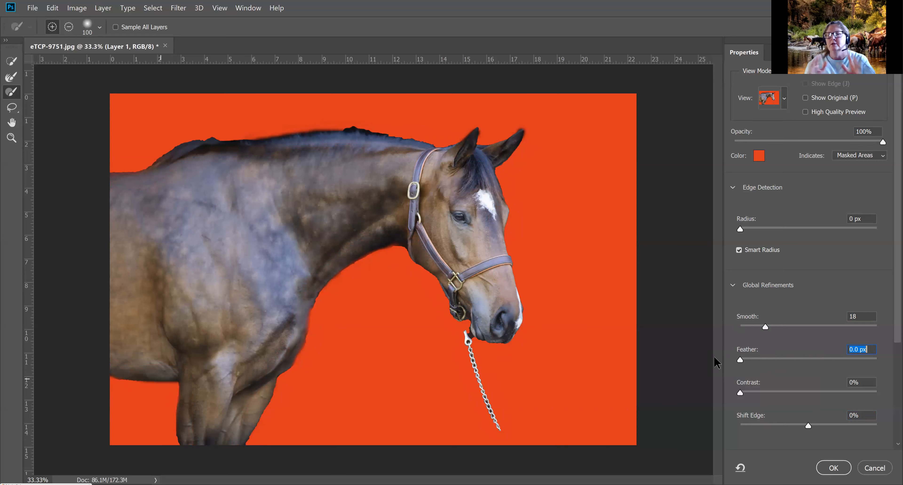
Try Decontaminate Colors, turn it off, and output the refined selection to a New Layer with Layer Mask.
scroll(890, 309, down, 3)
scroll(890, 366, down, 4)
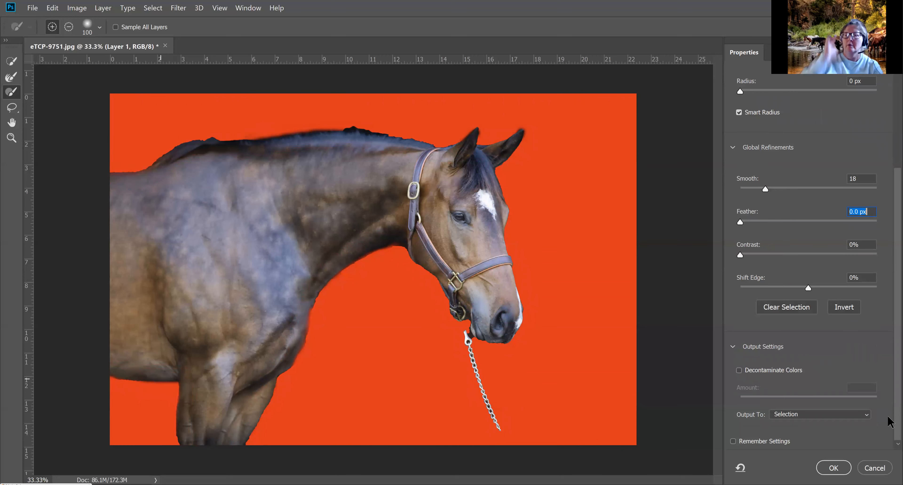
click(740, 371)
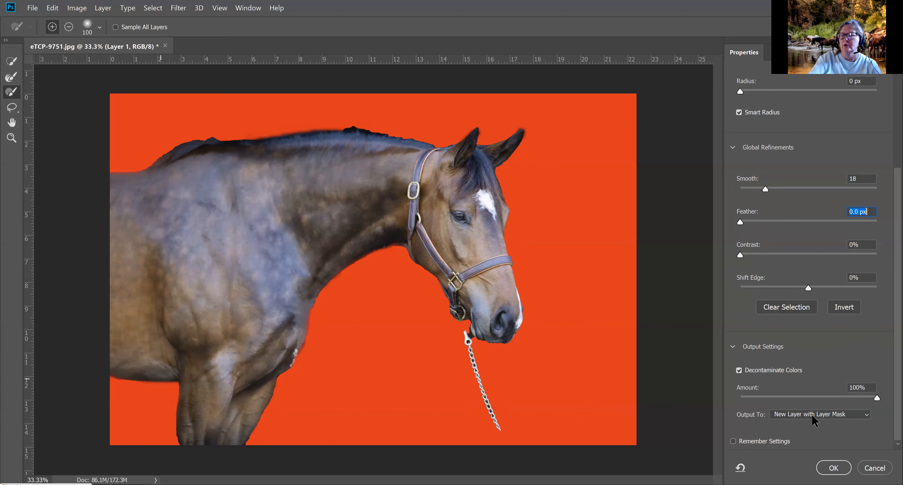
click(740, 370)
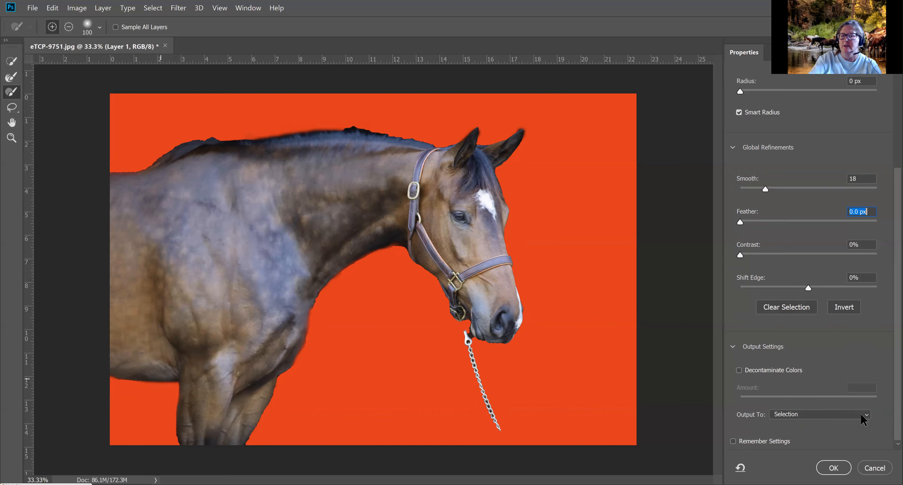
click(863, 417)
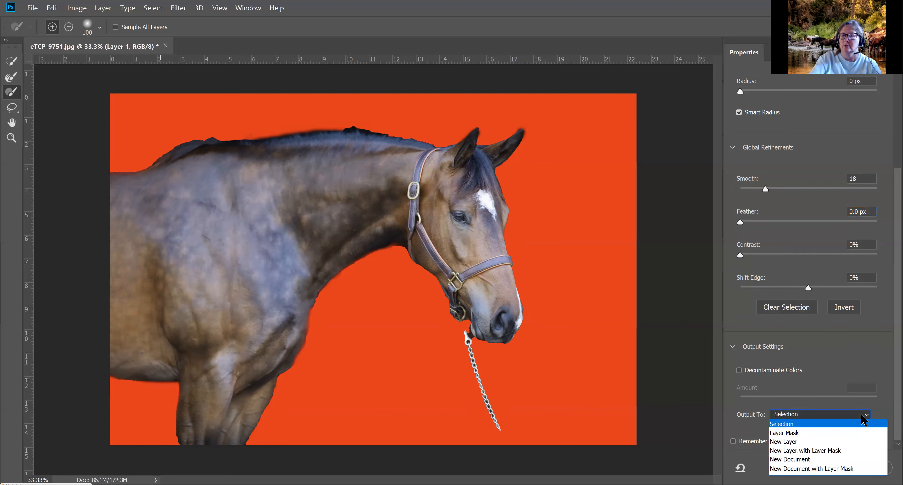
click(839, 451)
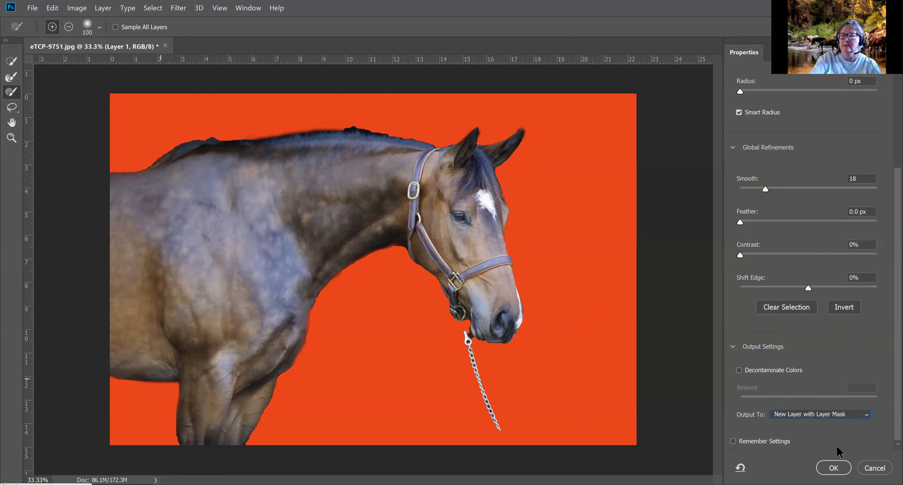
click(833, 470)
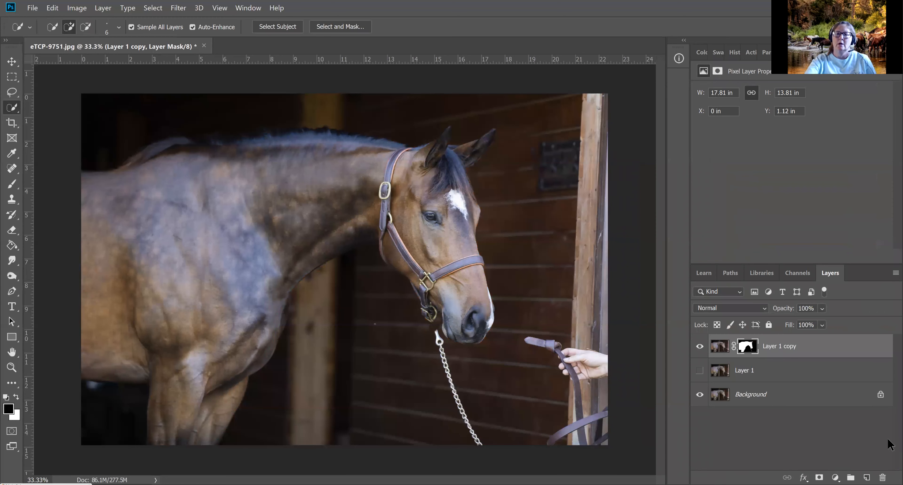
Hide Layer 1 and the Background to view the masked horse by itself.
click(700, 371)
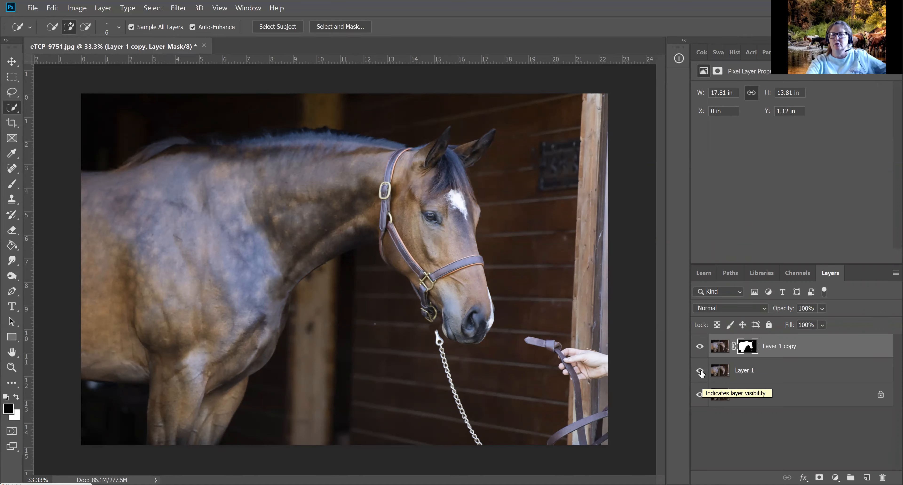
click(700, 370)
click(701, 397)
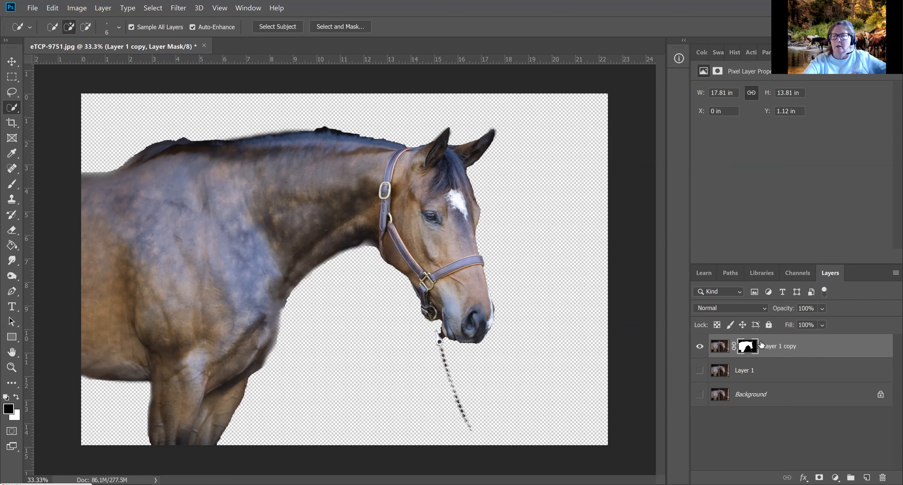
Select the layer mask of Layer 1 copy and show Layer 1 and the Background again.
click(752, 348)
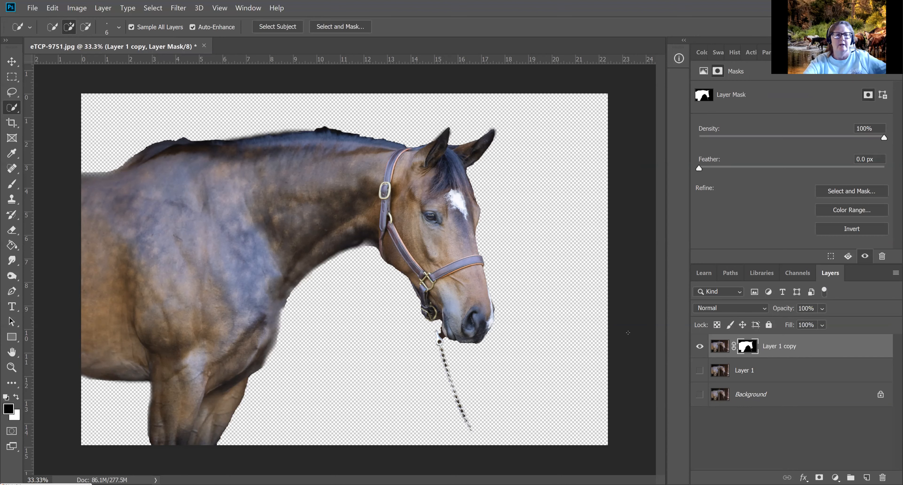
click(700, 370)
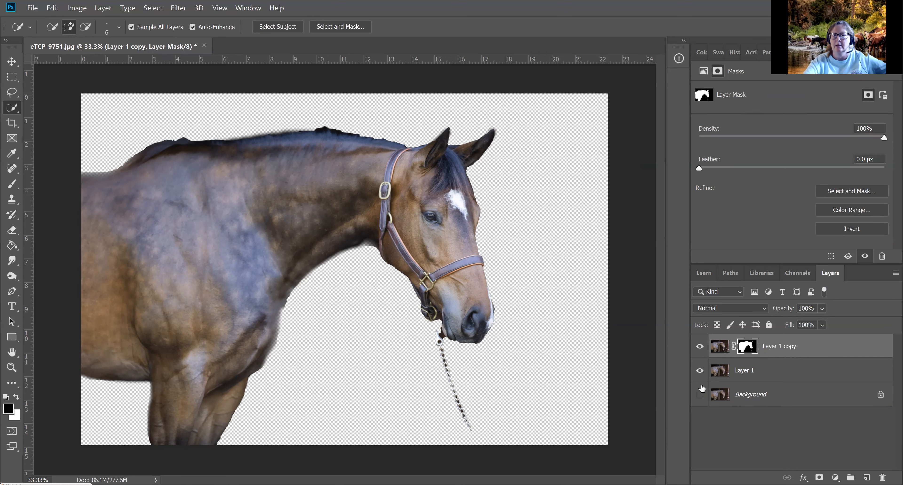
click(700, 393)
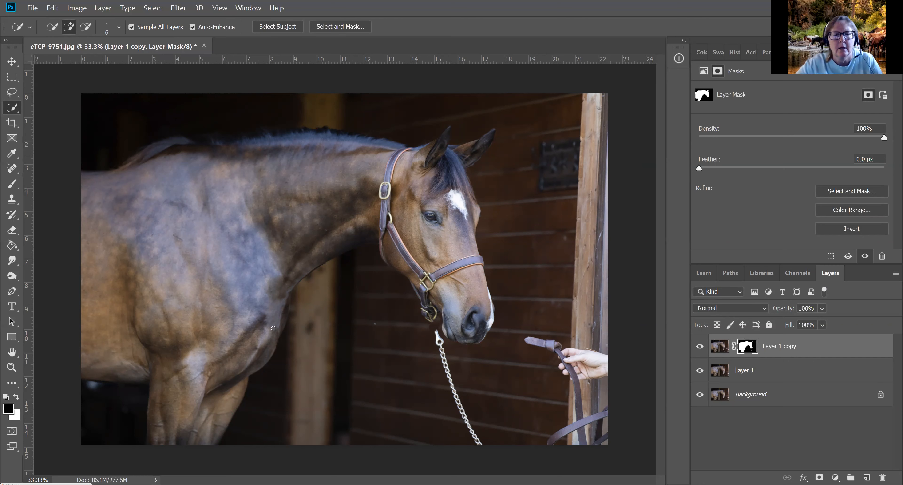
With the lower layers hidden, paint out the lead chain on the mask with an 80 px black brush.
key(b)
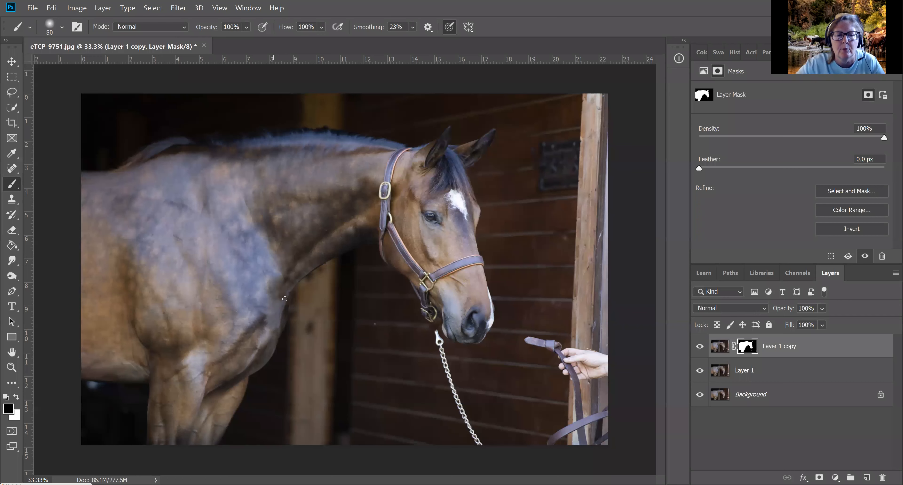
key(x)
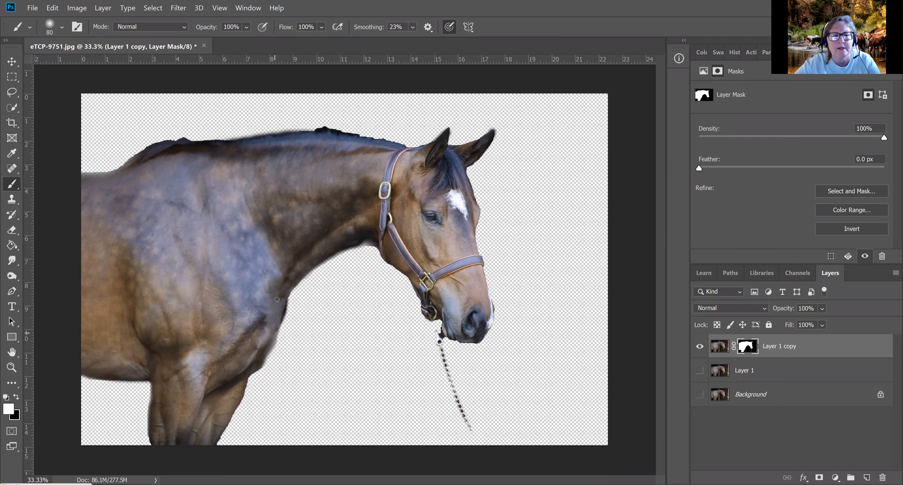
key(x)
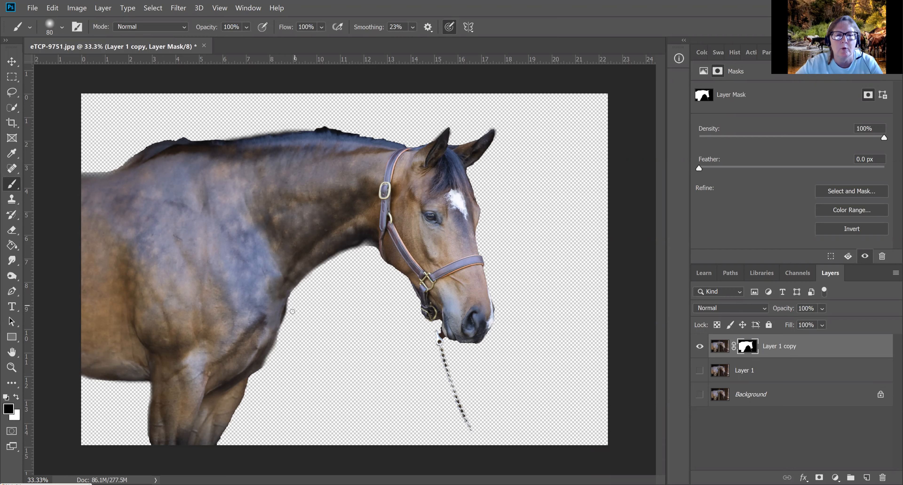
mouse_move(439, 346)
mouse_down()
mouse_move(473, 428)
mouse_move(451, 387)
mouse_up()
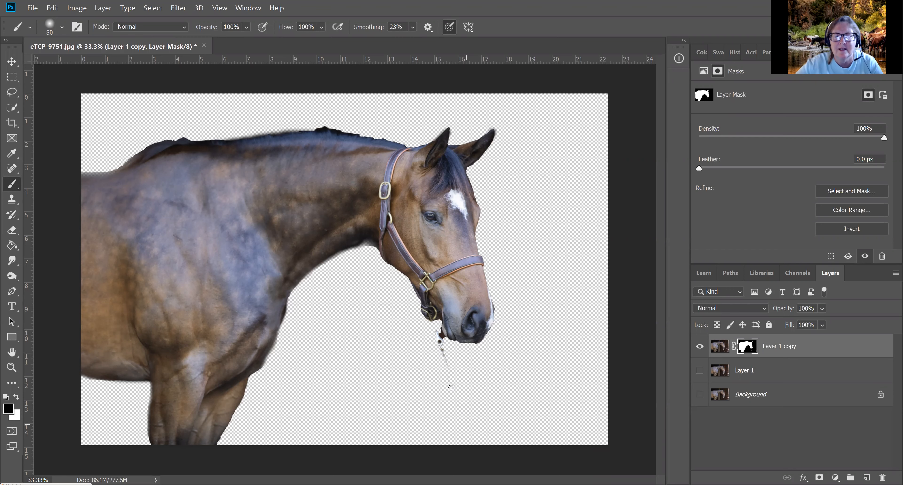
mouse_move(434, 336)
mouse_down()
mouse_move(442, 352)
mouse_move(437, 333)
mouse_move(443, 341)
mouse_up()
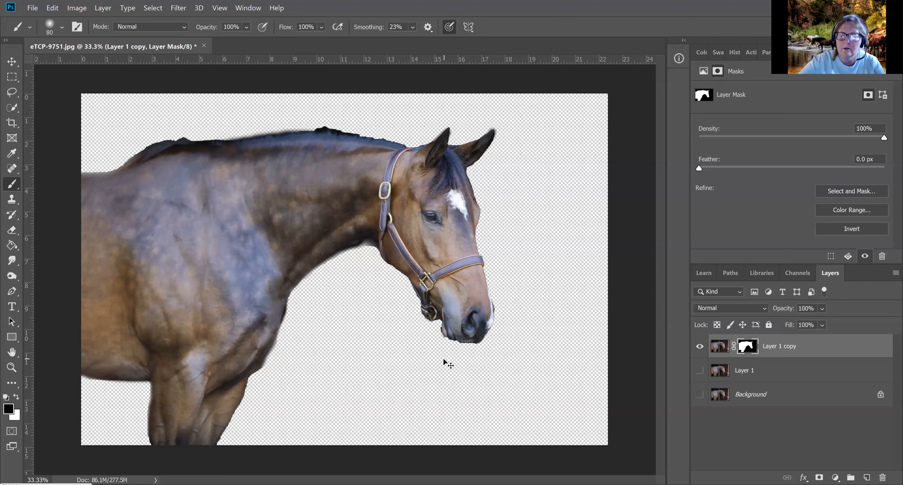
Inspect the mask edge around the horse's muzzle and set the brush to 70 px with white as the foreground colour.
key(ctrl+equal)
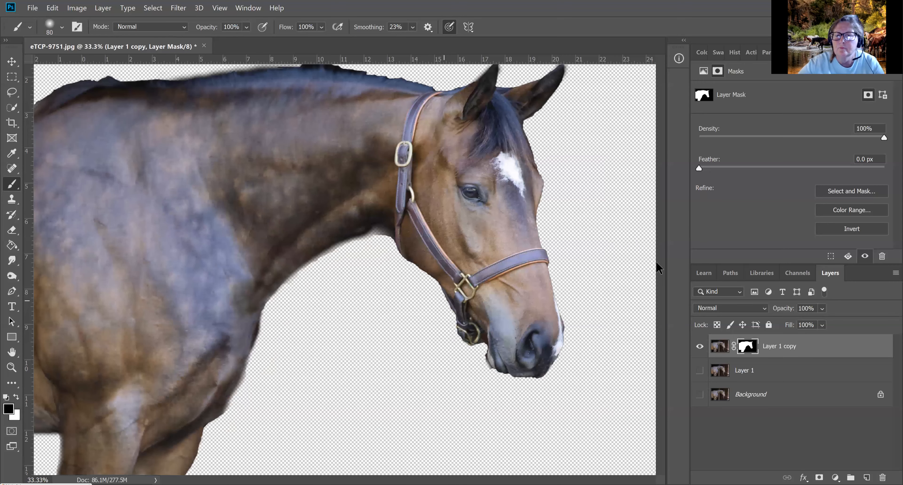
drag(658, 263, 657, 288)
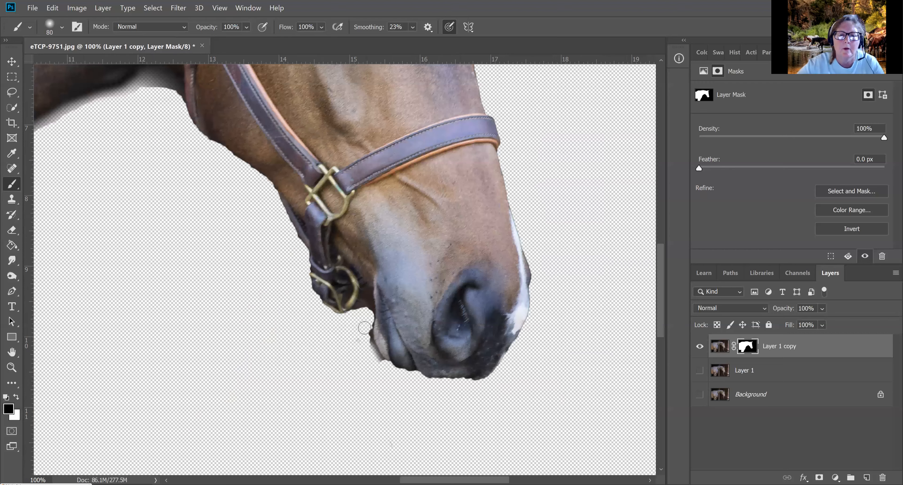
key([)
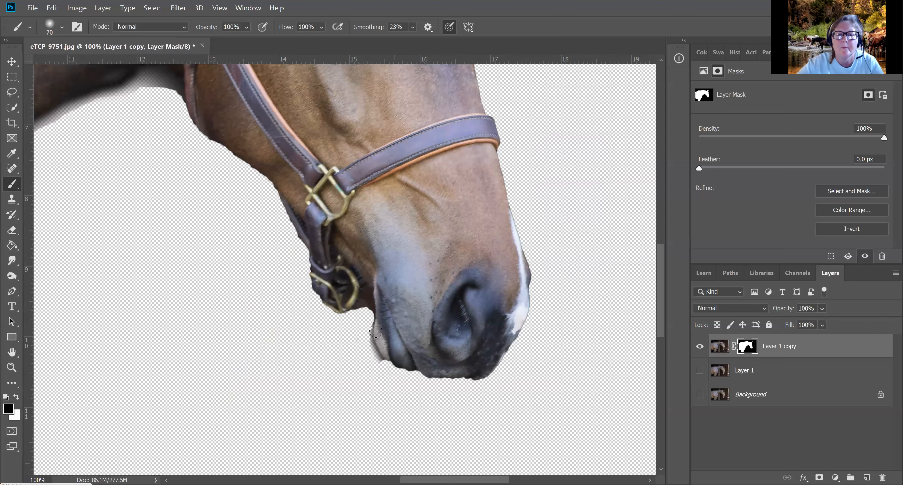
key(x)
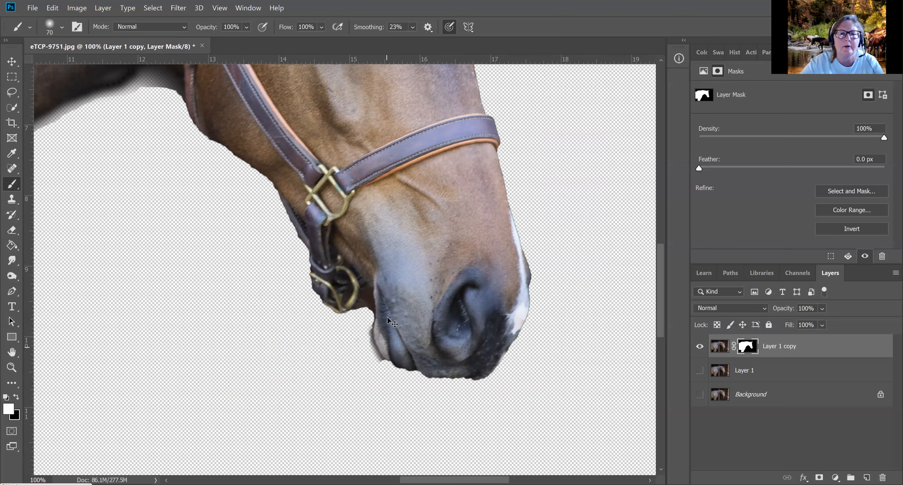
Show Layer 1 and the Background again and make Layer 1 the active layer.
key(ctrl+minus)
key(ctrl+minus)
key(ctrl+minus)
key(ctrl+minus)
key(ctrl+minus)
key(ctrl+minus)
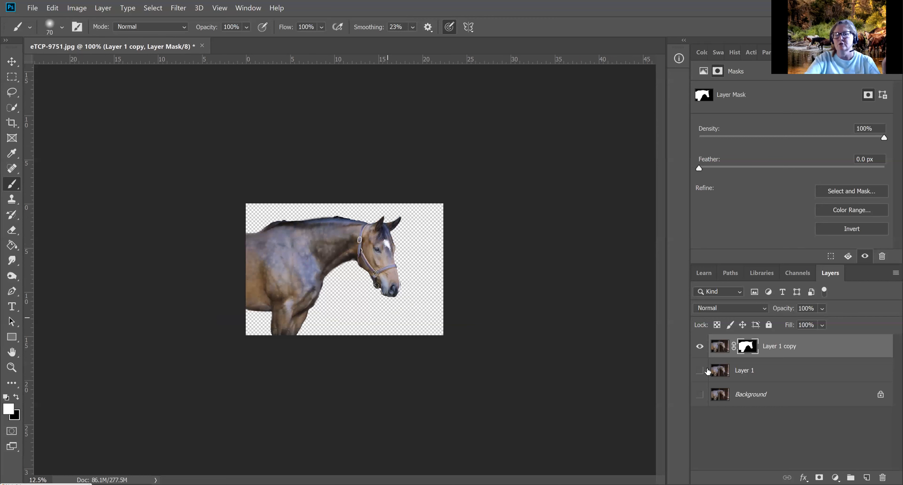
click(701, 370)
click(700, 395)
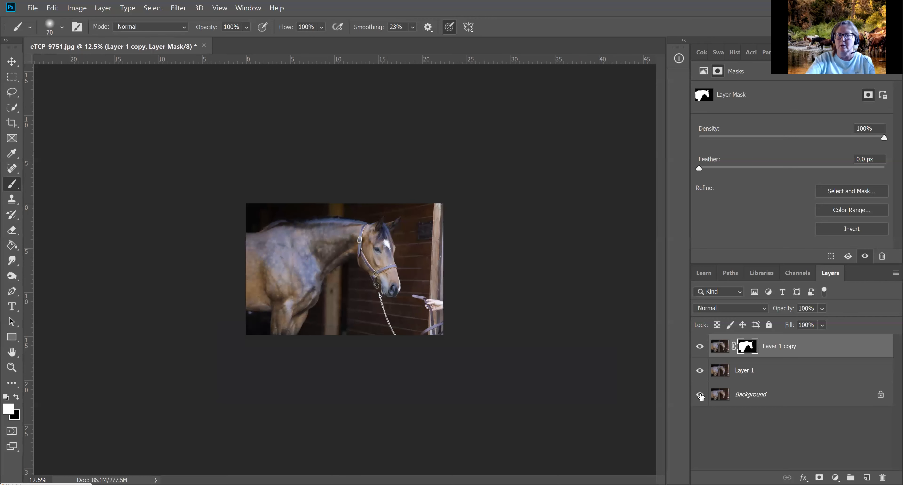
click(777, 369)
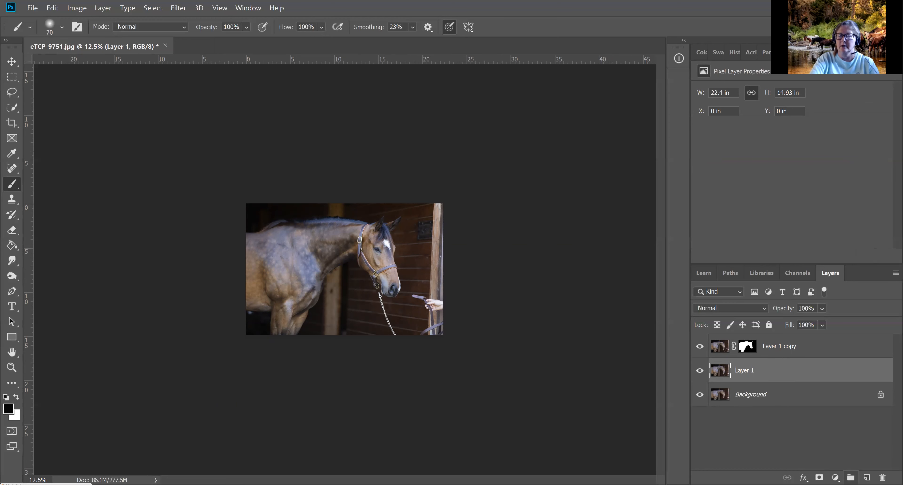
Add a Solid Color fill layer above Layer 1, trying a dark red and settling on black 000000.
click(835, 477)
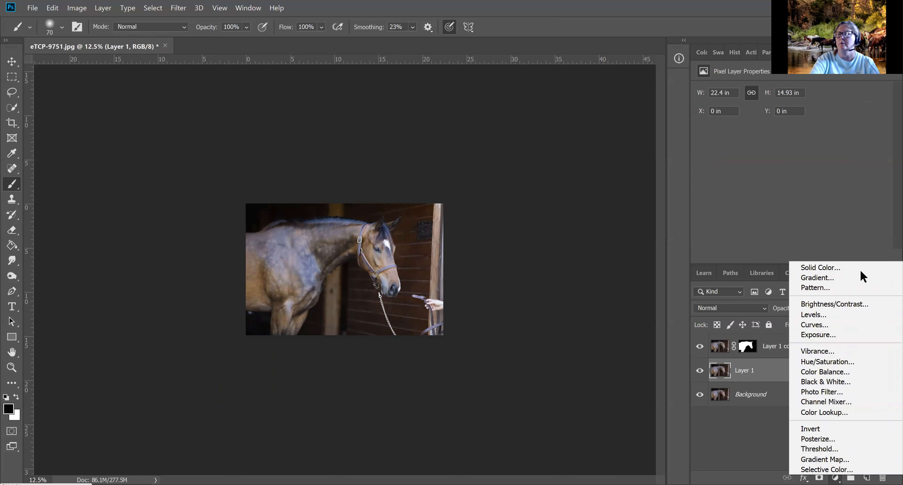
key(Escape)
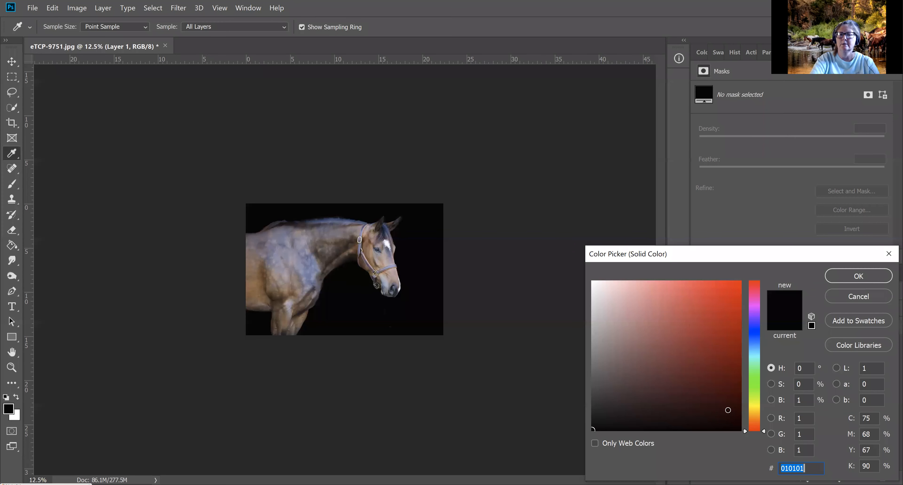
click(715, 387)
click(721, 425)
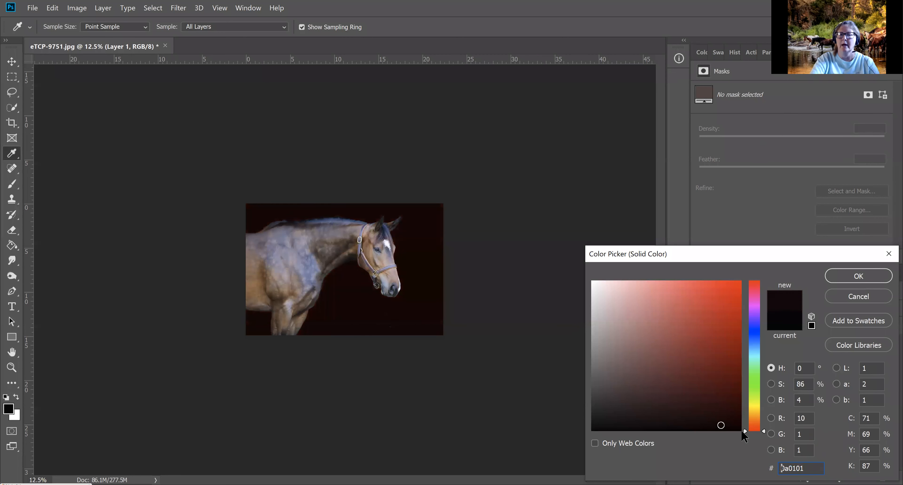
click(593, 431)
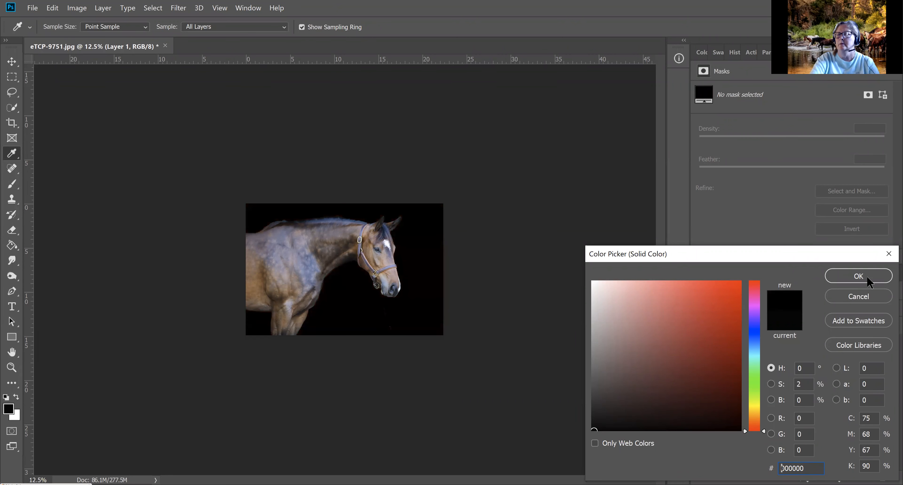
click(858, 276)
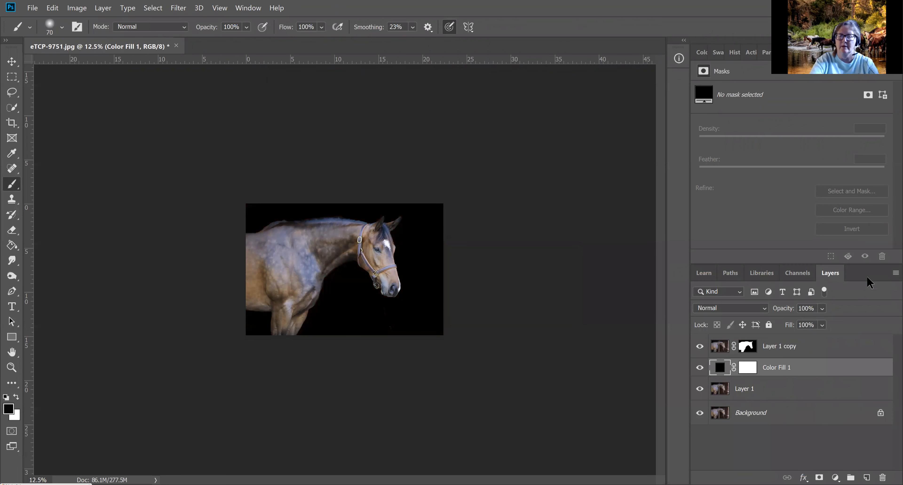
Try white on the color fill layer behind the horse and refill it with black.
key(ctrl+BackSpace)
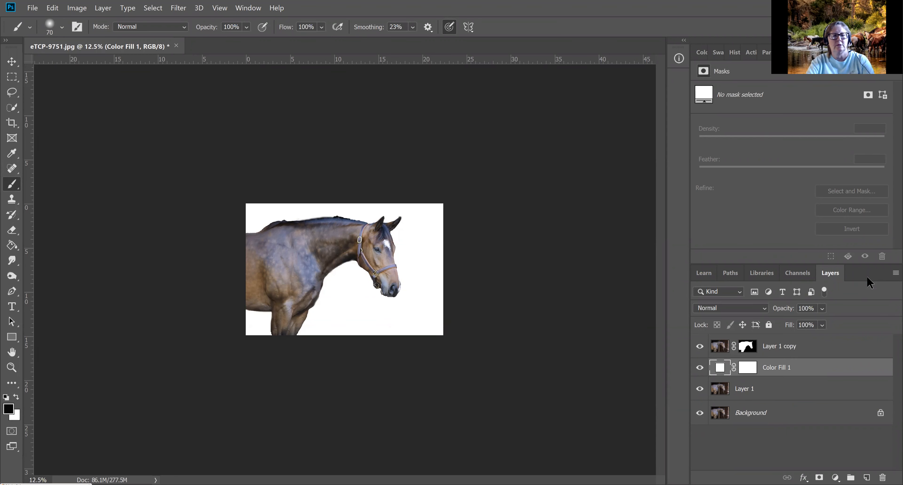
key(alt+BackSpace)
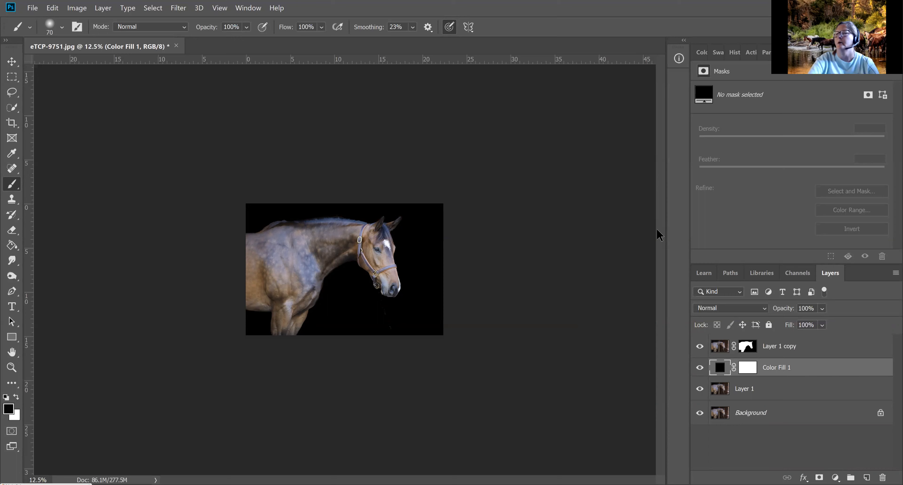
key(ctrl+plus)
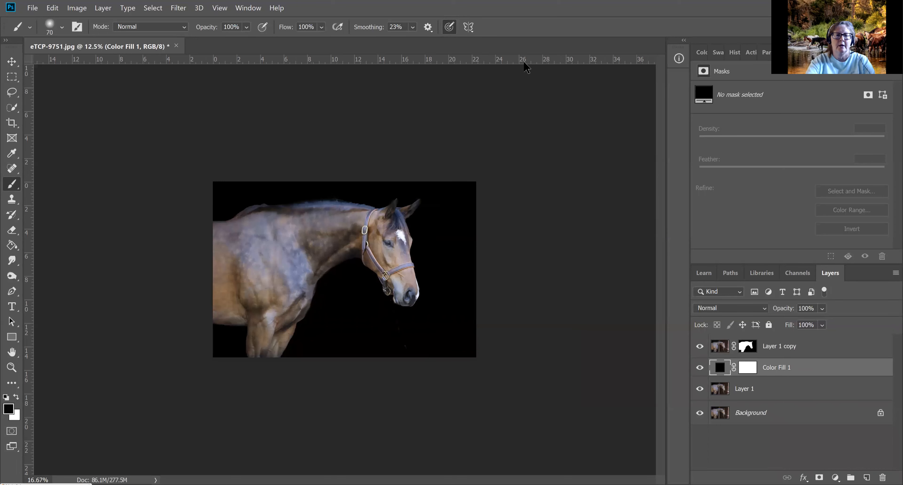
key(ctrl+plus)
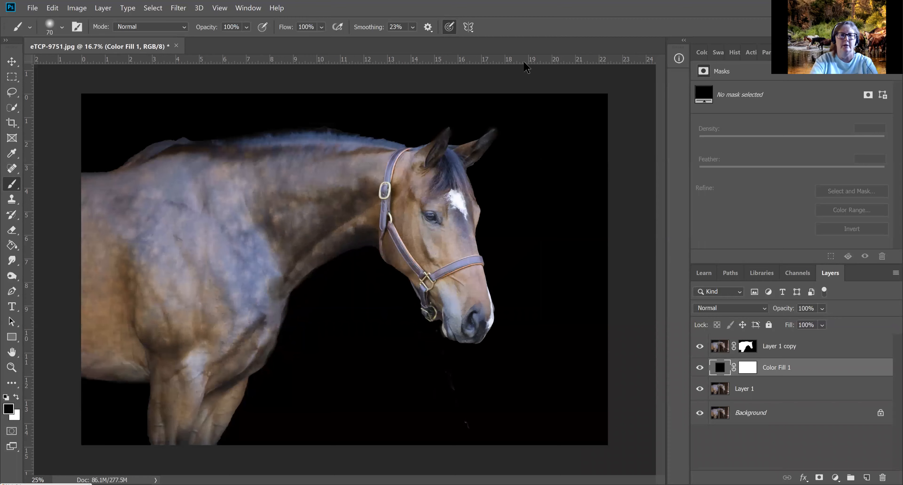
key(ctrl+plus)
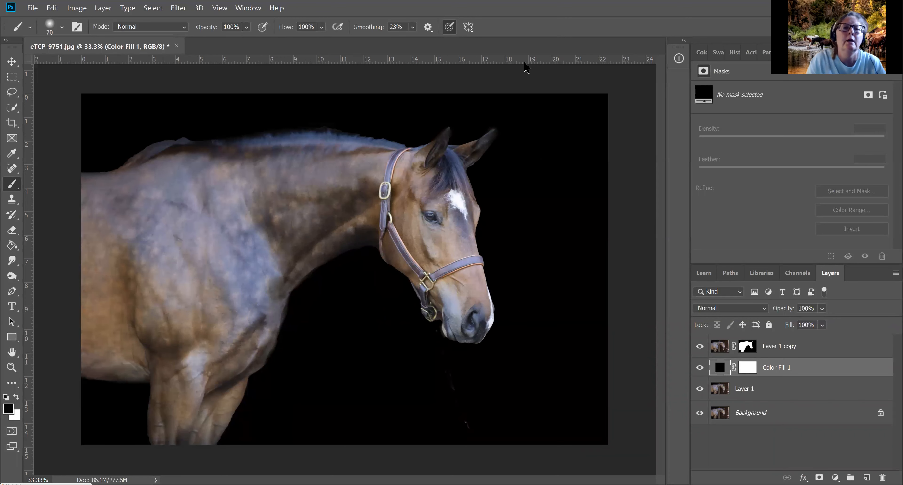
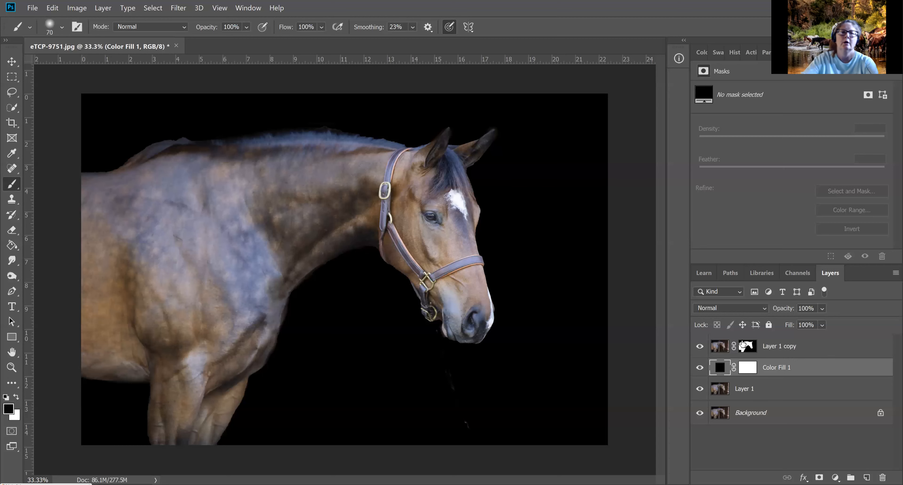
Close the document, saving it as Photoshop file eTCP-9751 in the samples folder with Maximize Compatibility on.
click(176, 46)
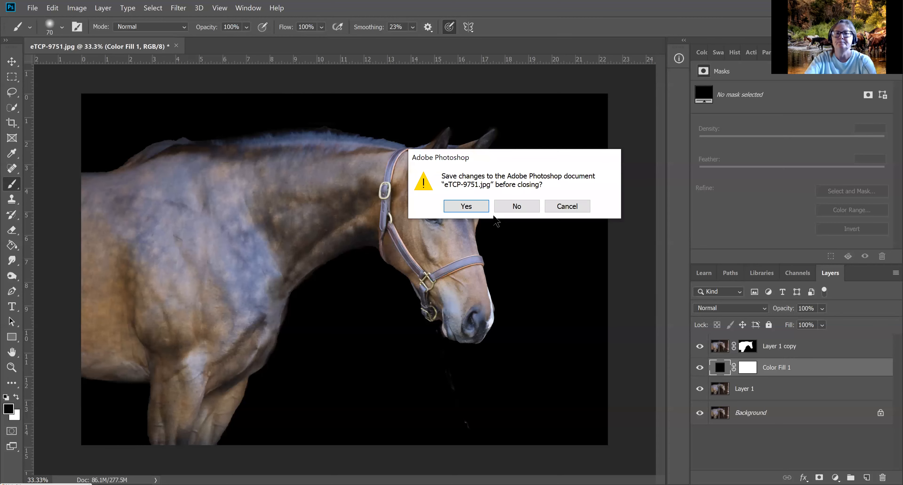
click(468, 207)
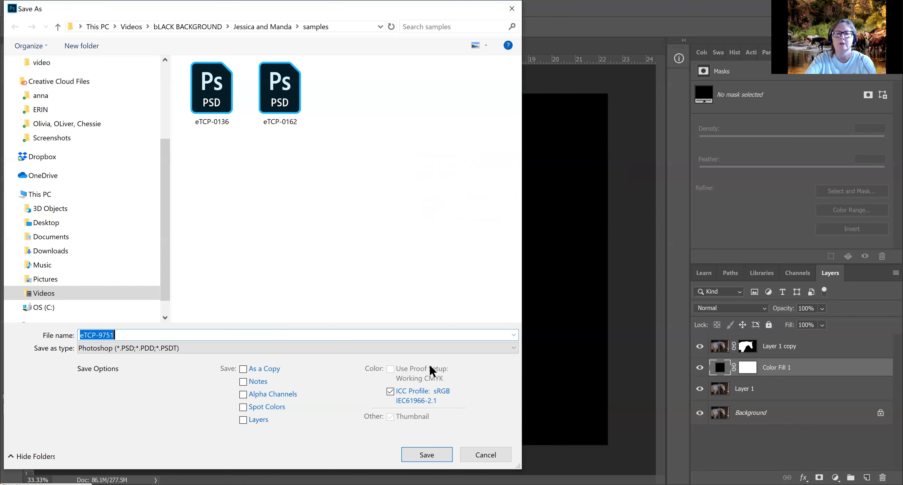
click(429, 455)
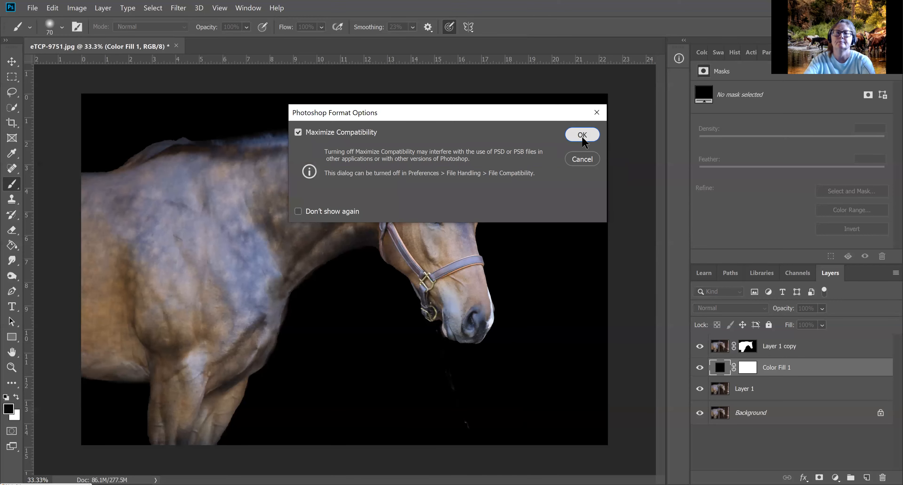
click(582, 135)
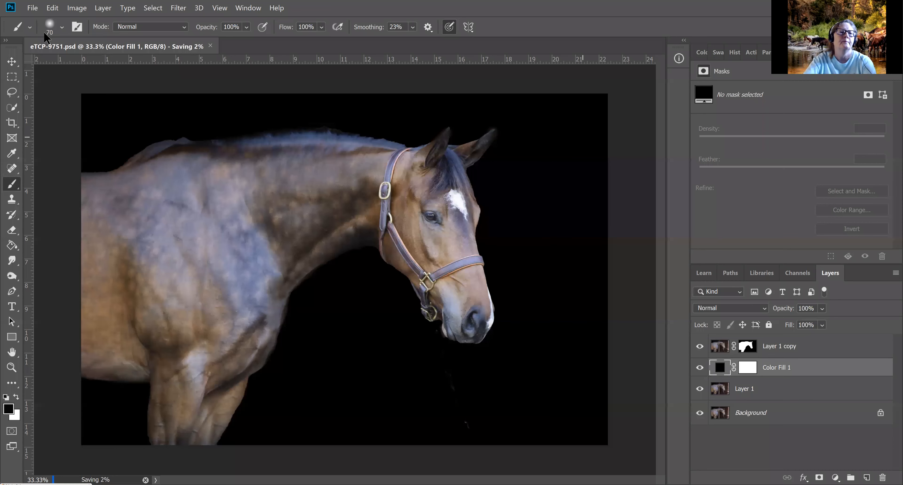
Open eTCP-9699.jpg from the samples folder to view the full-body horse photo and close it again.
click(32, 8)
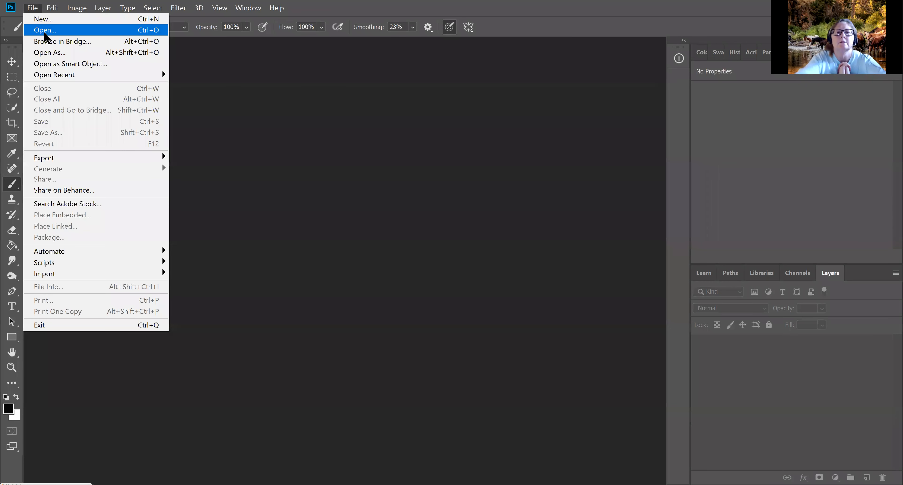
click(45, 31)
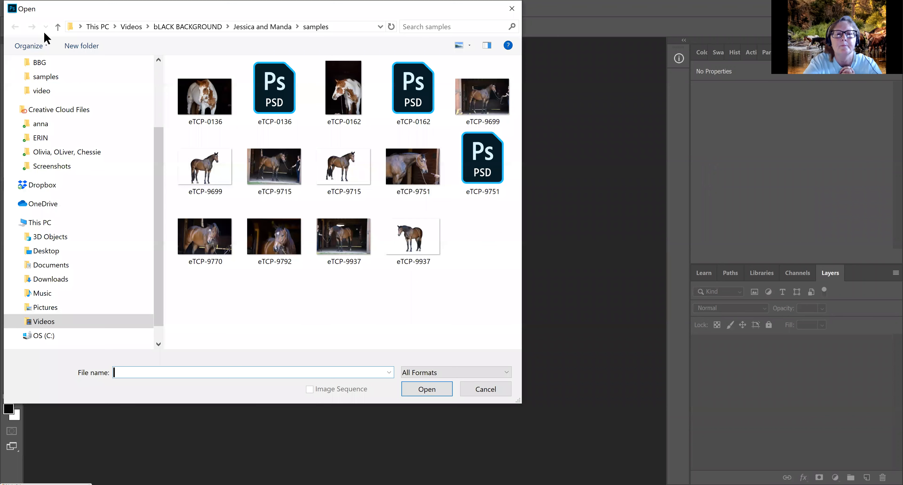
click(492, 103)
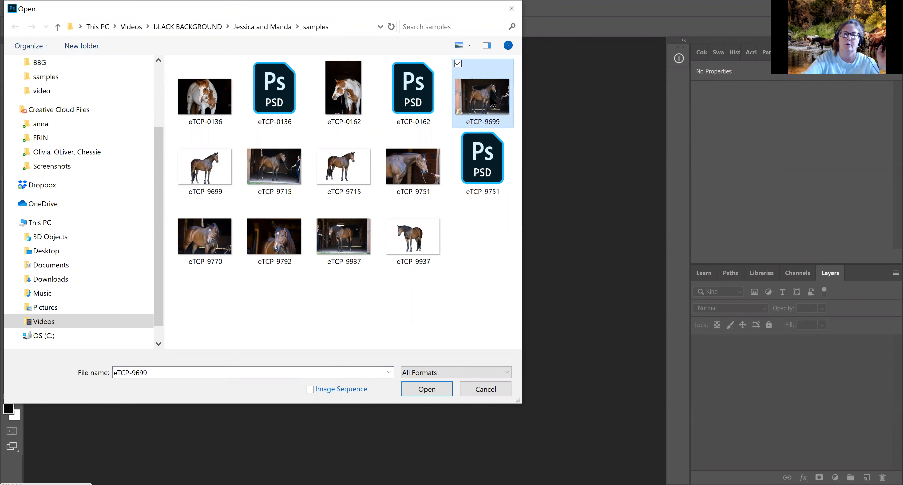
double_click(491, 97)
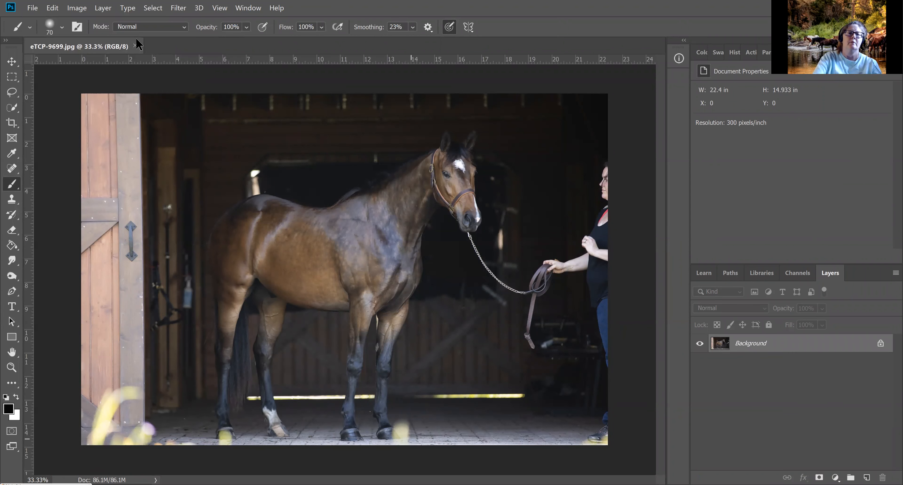
click(135, 46)
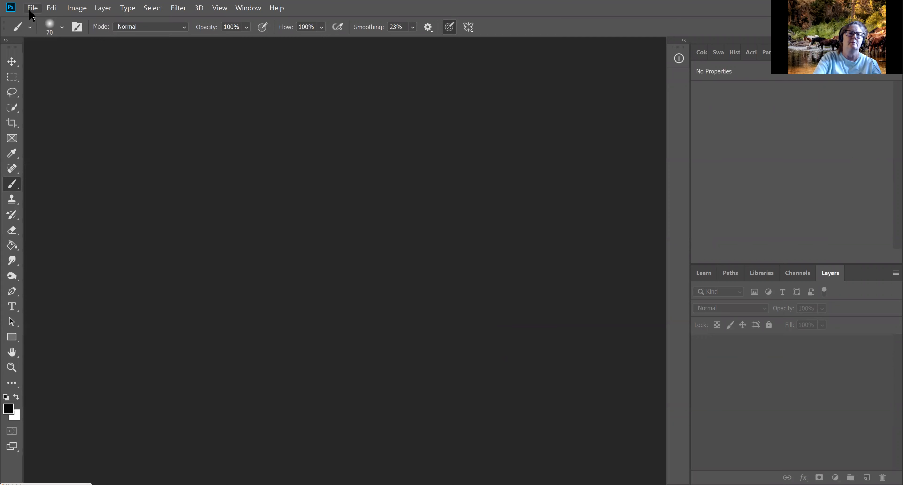
Open the full-body horse photo eTCP-9715.jpg from the samples folder.
click(32, 8)
click(42, 31)
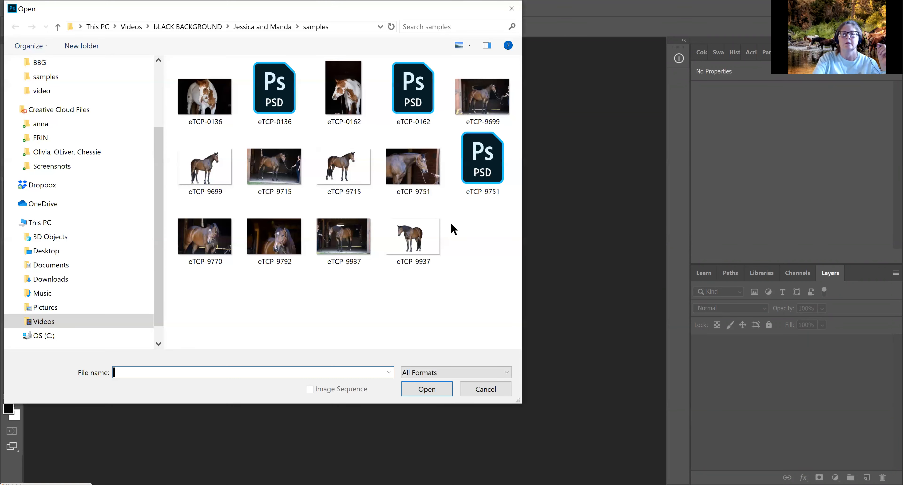
double_click(272, 175)
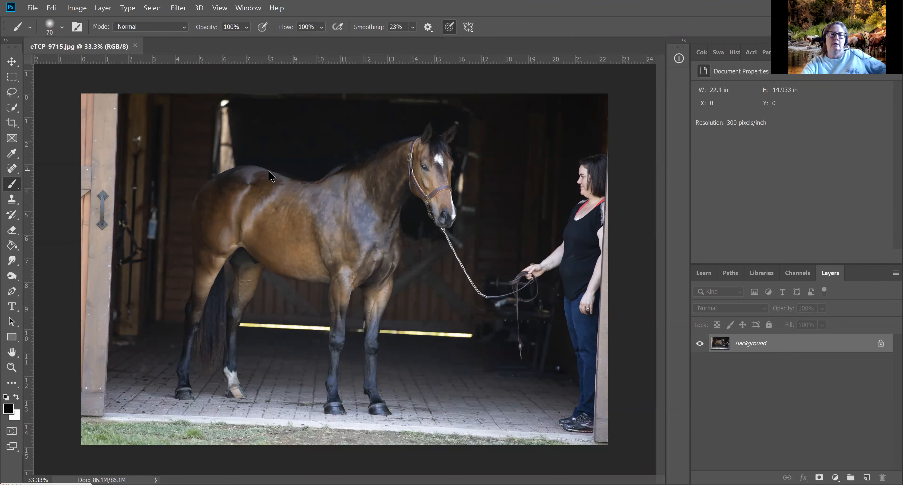
Open eTCP-9699.jpg alongside eTCP-9715.jpg for comparison and close it again.
click(32, 8)
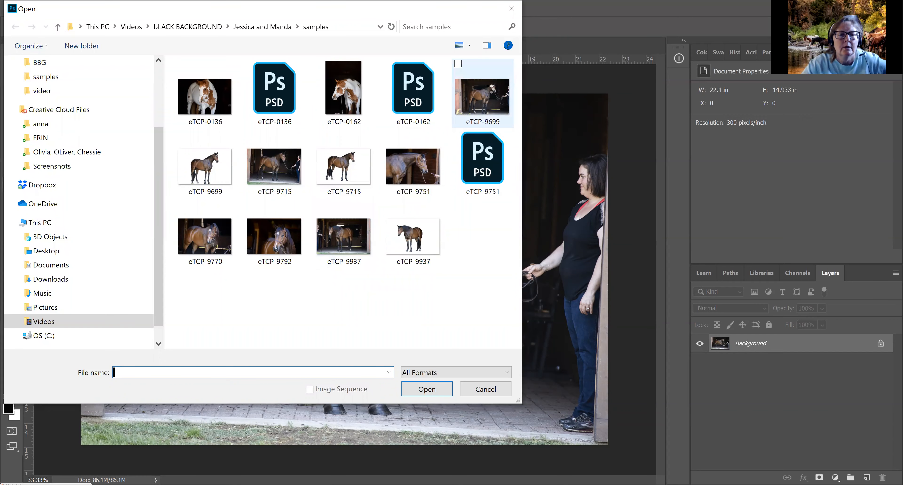
double_click(489, 90)
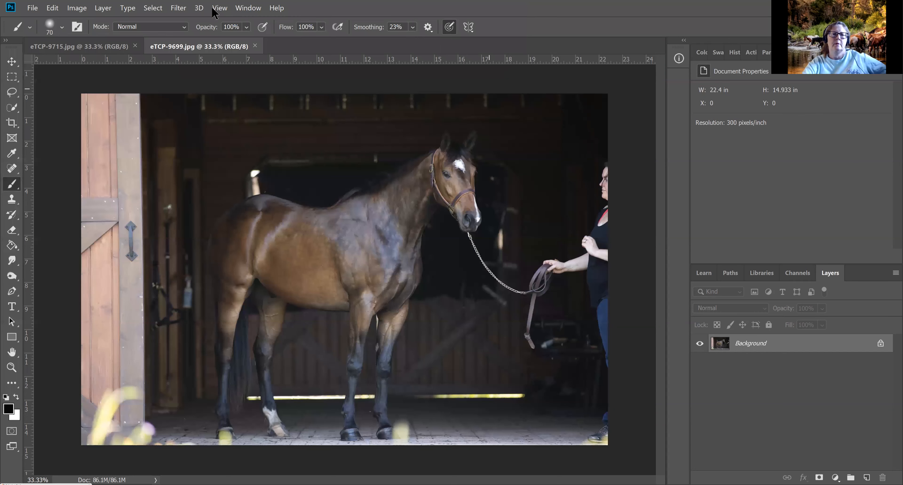
click(255, 45)
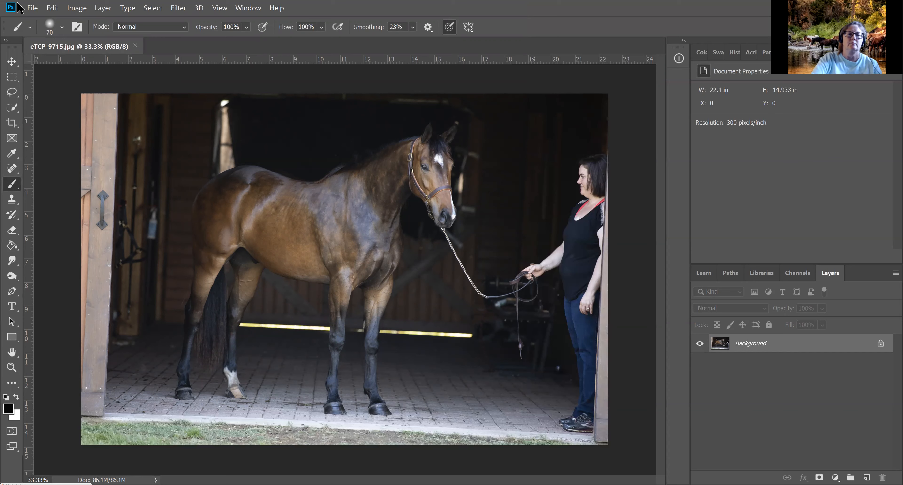
Reopen eTCP-9699.jpg and tile it above eTCP-9715.jpg, zooming both out to compare the two full-body photos.
click(32, 9)
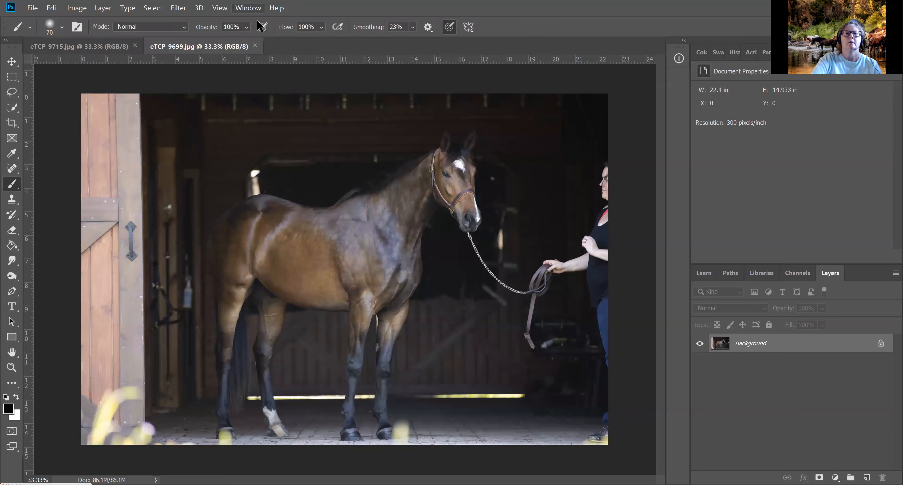
click(248, 8)
mouse_move(257, 21)
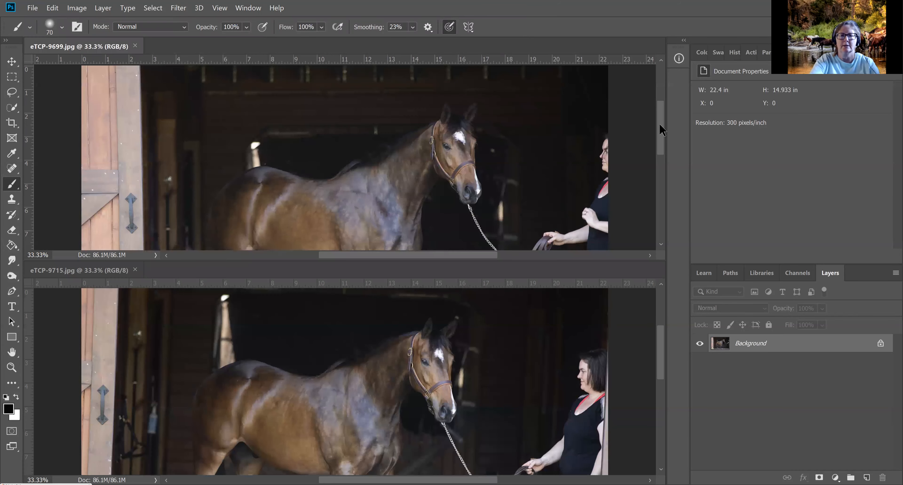
key(ctrl+minus)
key(ctrl+minus)
ctrl+click(553, 359)
key(ctrl+minus)
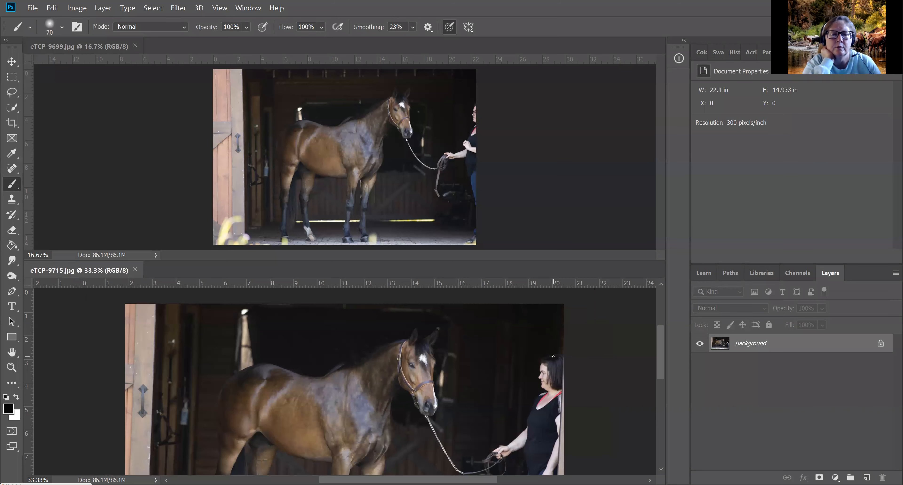
Zoom eTCP-9715.jpg out to 16.67% to compare it with eTCP-9699.jpg, and close eTCP-9699.jpg.
key(ctrl+minus)
key(ctrl+minus)
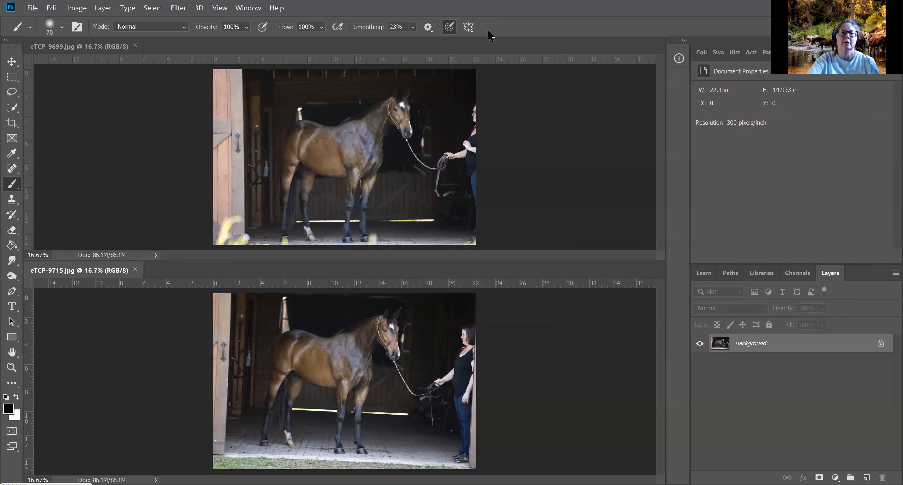
click(135, 46)
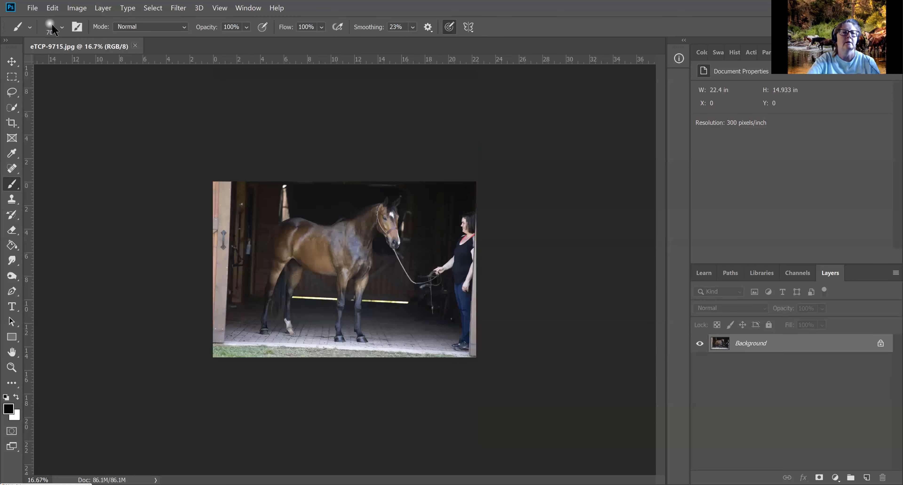
click(33, 9)
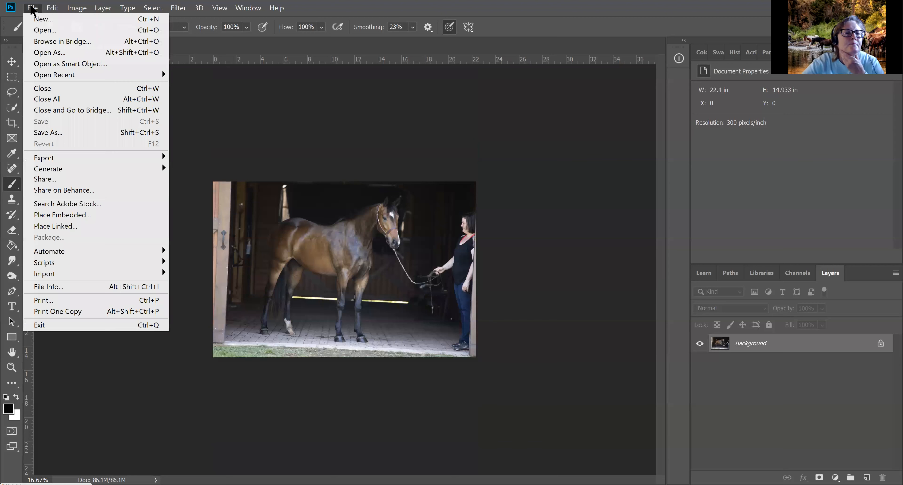
click(80, 215)
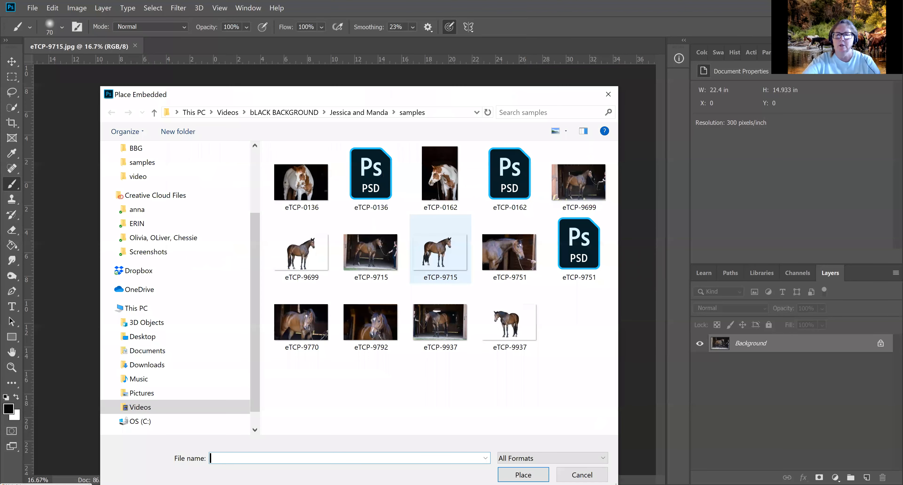
double_click(440, 240)
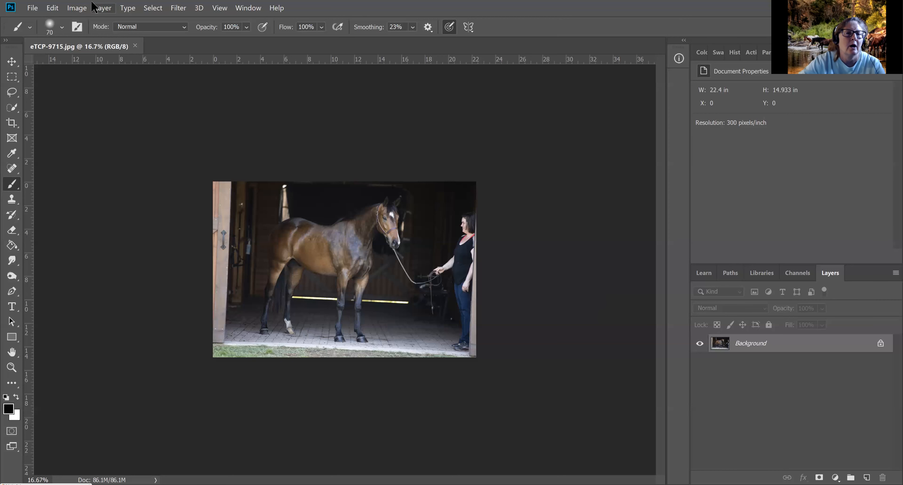
click(33, 9)
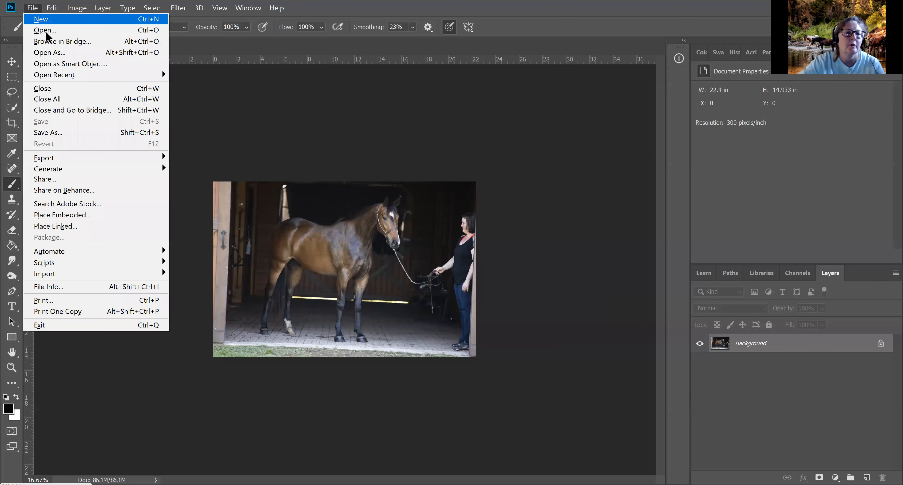
click(45, 33)
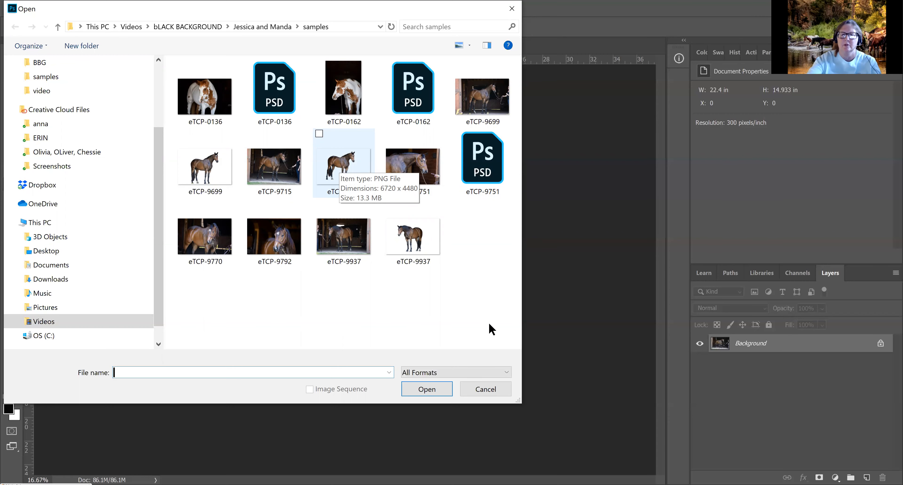
click(492, 390)
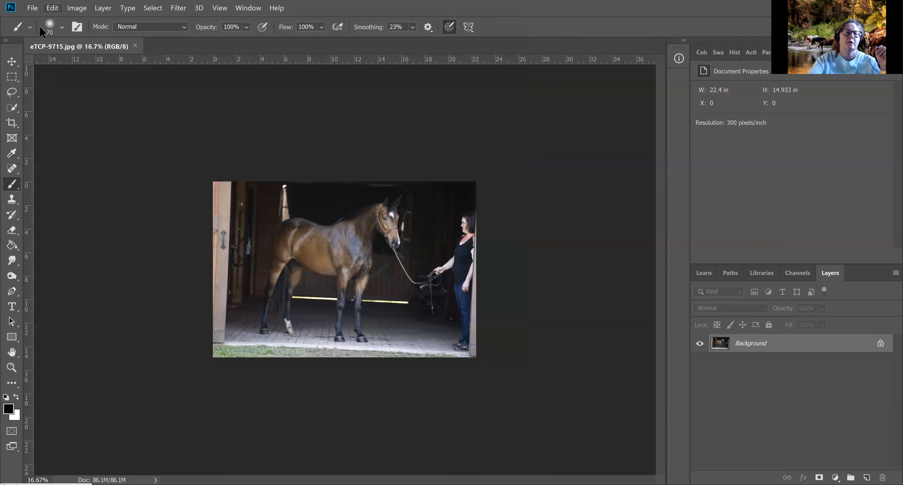
Open the cut-out PNG version of eTCP-9715 from the samples folder.
key(ctrl+o)
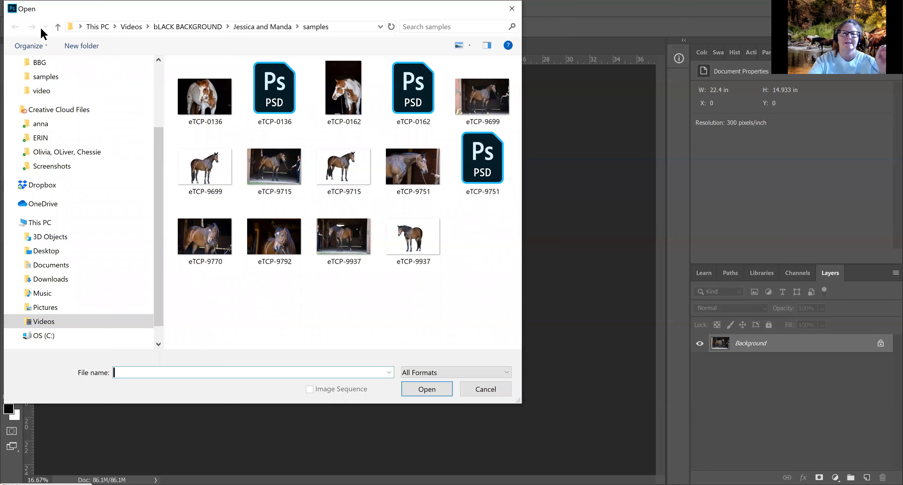
click(350, 167)
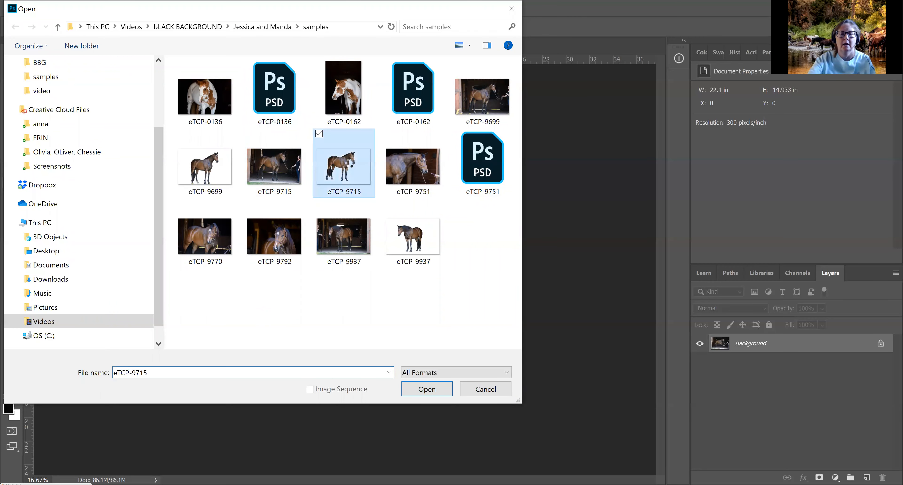
Open the eTCP-9715 PNG cutout on its own, examine the horse's edges up close, and close the file.
double_click(351, 165)
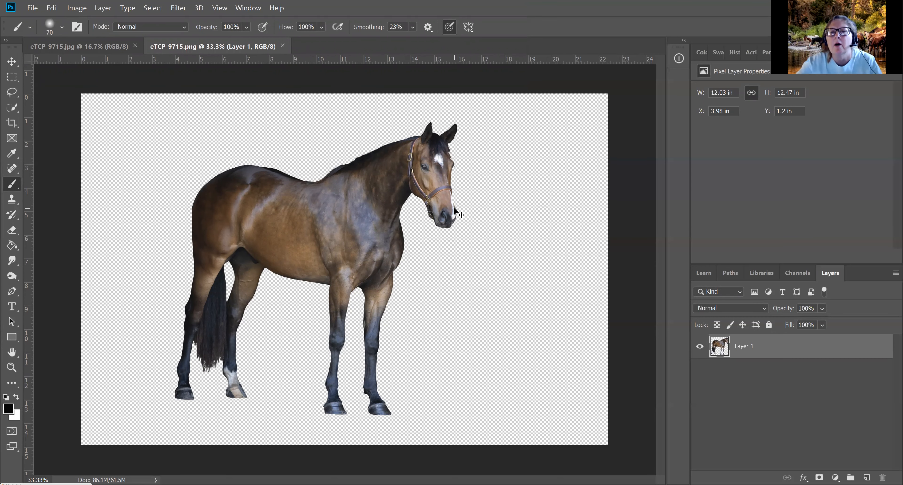
key(ctrl+plus)
key(ctrl+plus)
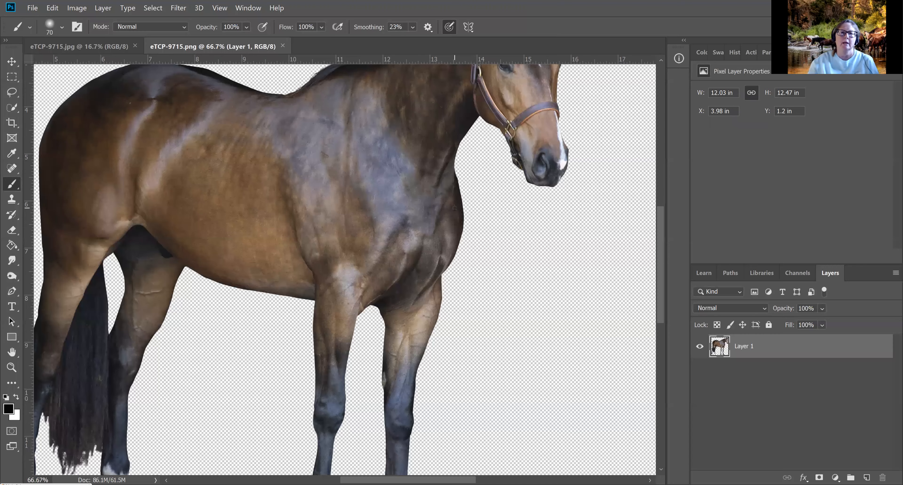
key(ctrl+minus)
key(ctrl+minus)
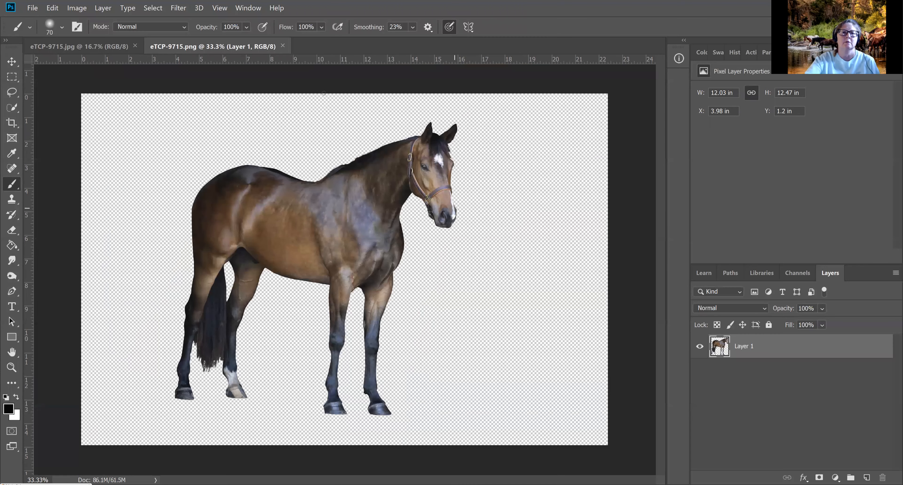
click(285, 46)
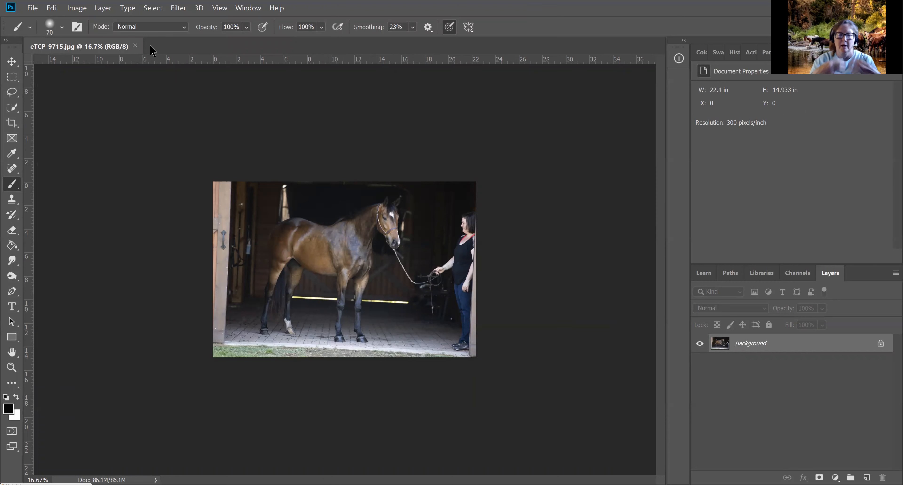
Place the eTCP-9715 PNG cutout as an embedded layer over the barn photo at its original size.
click(33, 8)
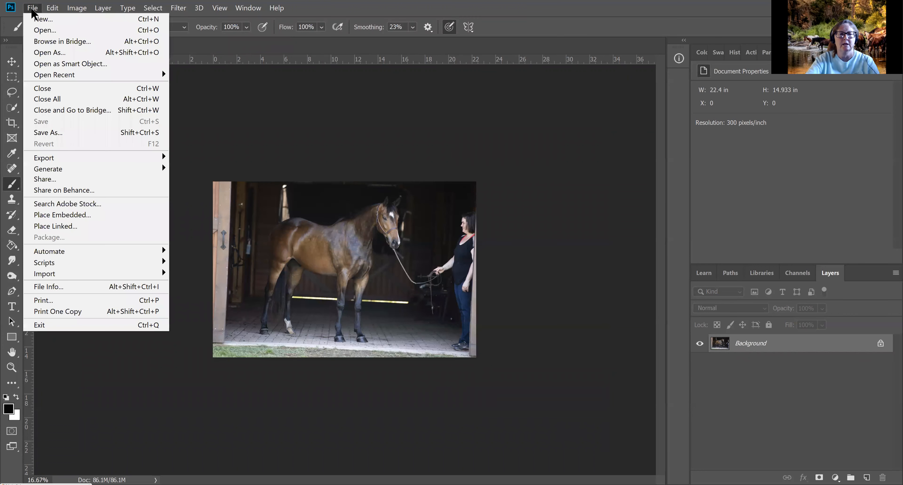
click(60, 217)
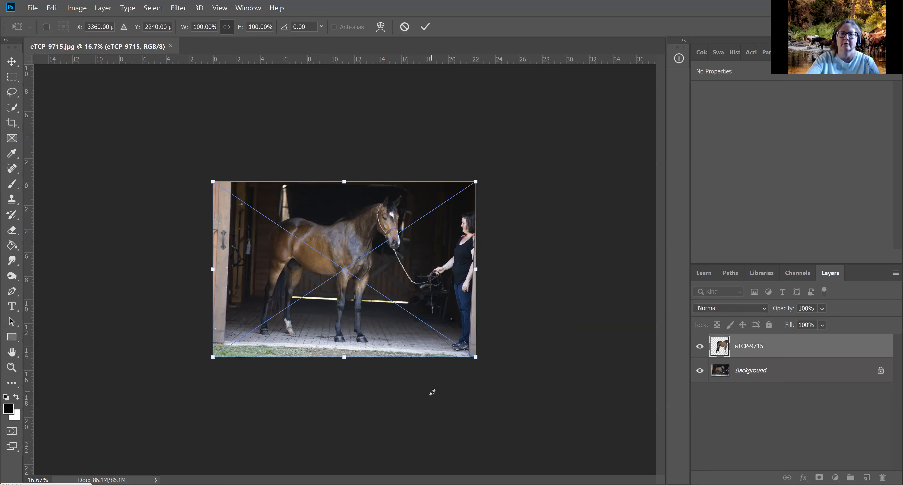
key(Return)
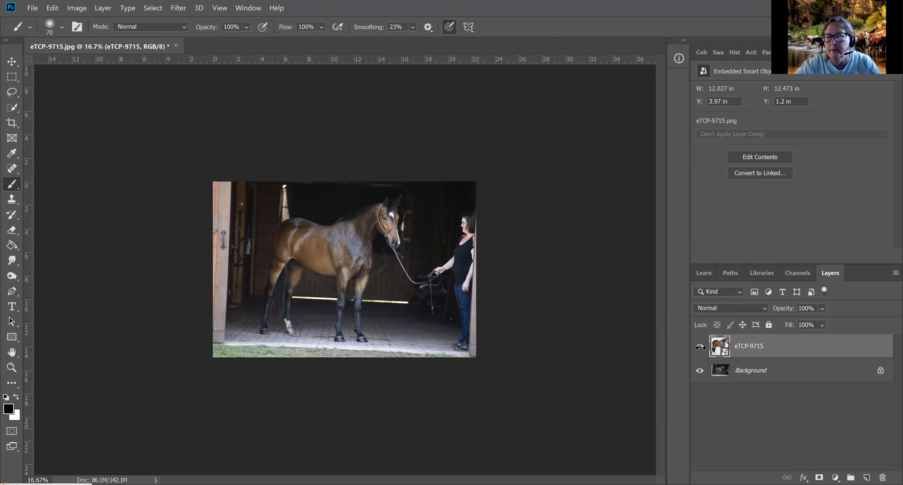
key(Return)
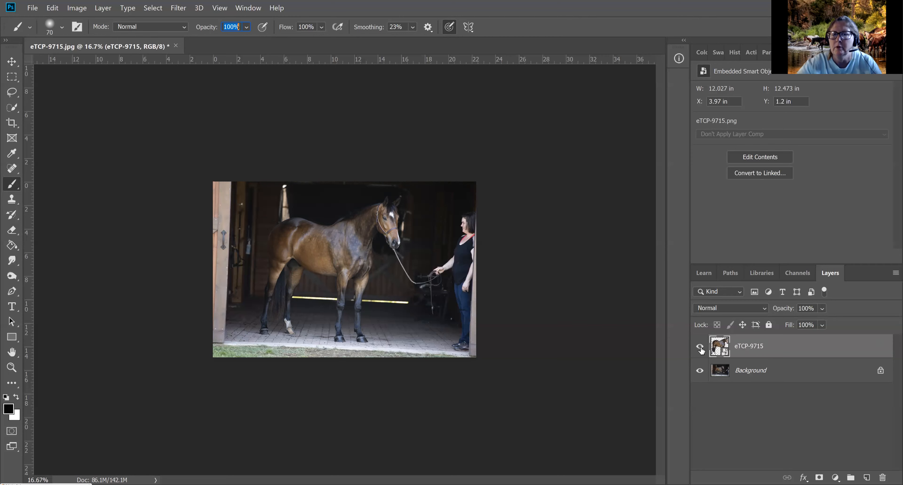
Compare the cutout and Background layers by toggling their visibility, and leave only the eTCP-9715 cutout layer hidden.
click(701, 349)
click(701, 349)
click(701, 372)
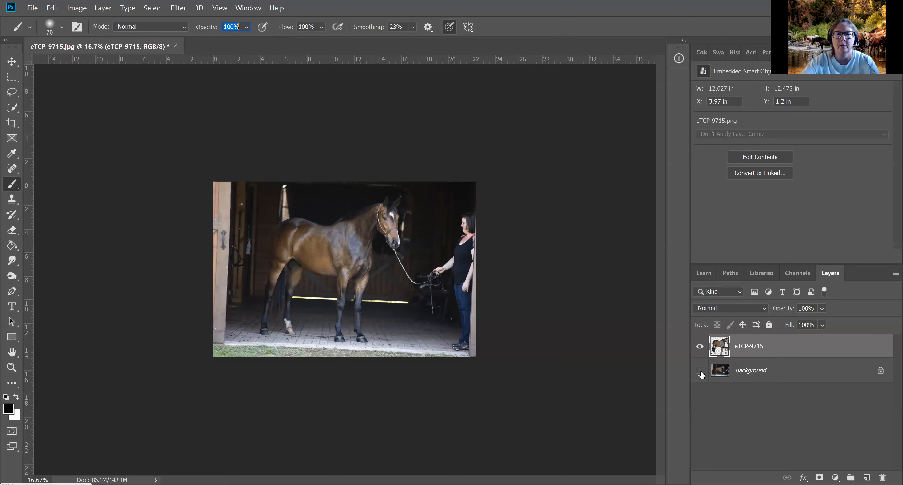
click(701, 373)
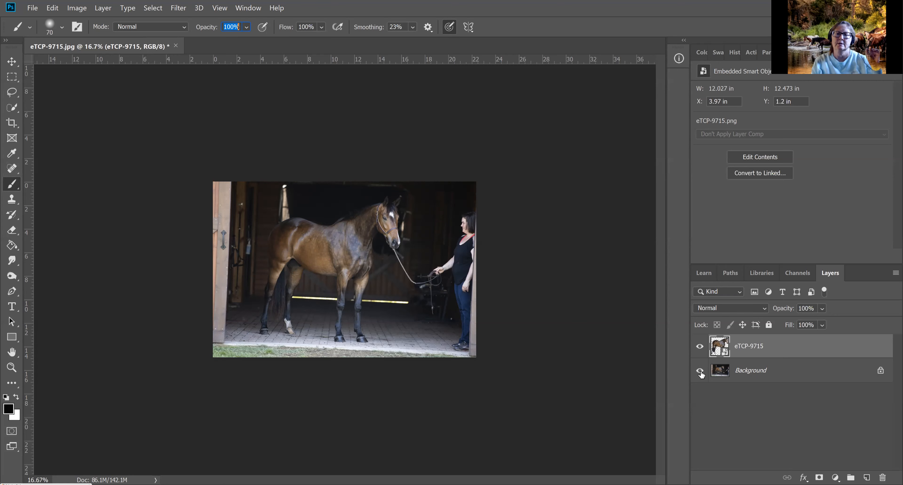
click(700, 347)
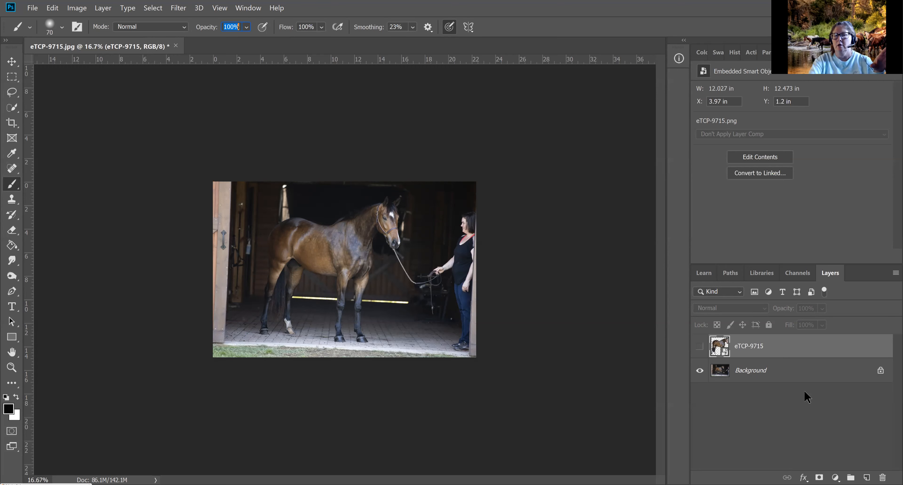
Duplicate the Background layer.
click(811, 373)
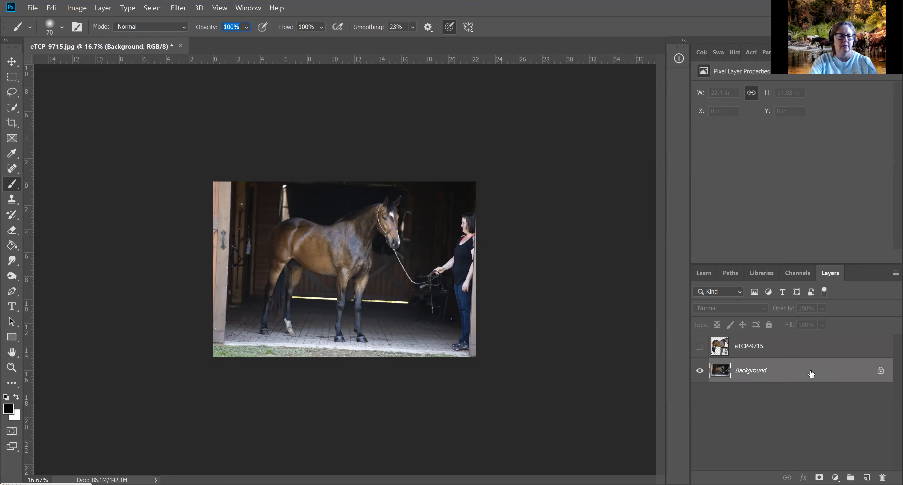
key(ctrl+j)
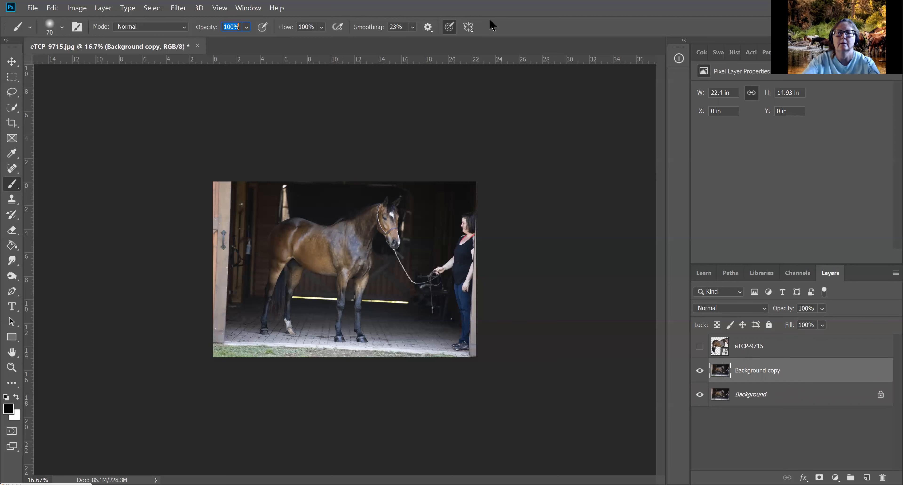
key(Return)
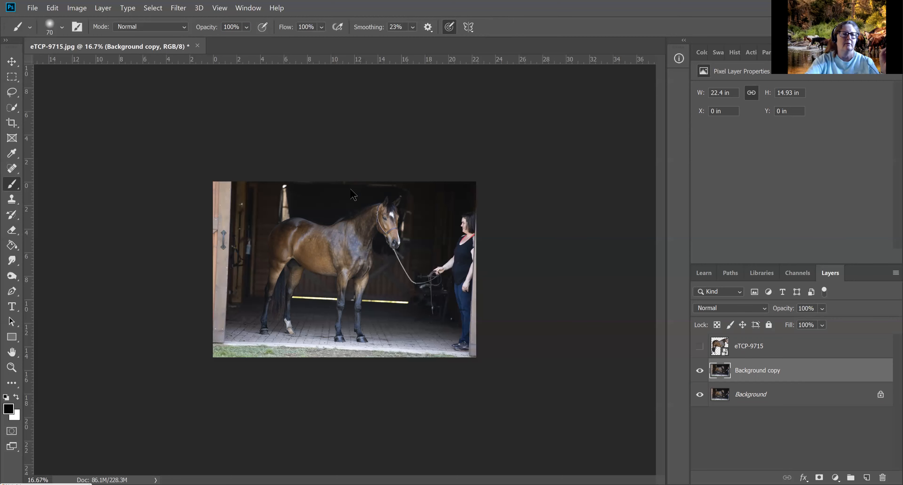
Select the woman, her outstretched hand and the door edge behind her with a loose freehand Lasso outline.
click(52, 8)
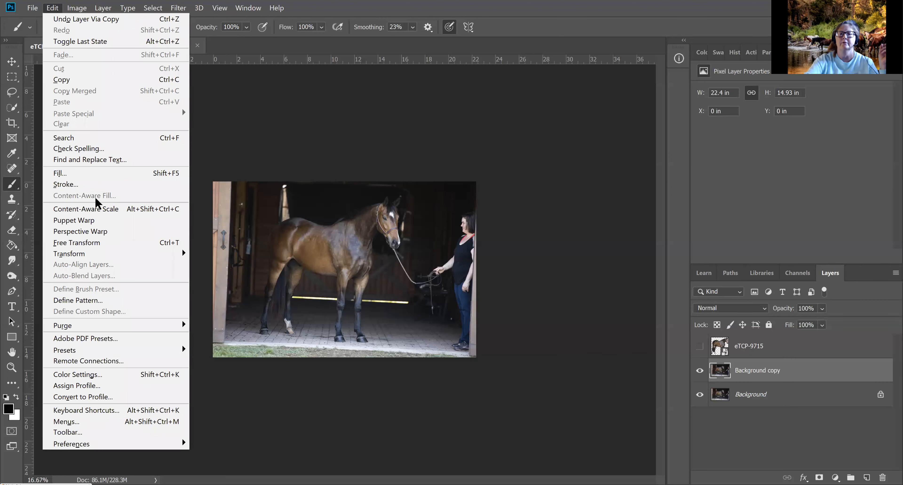
click(530, 137)
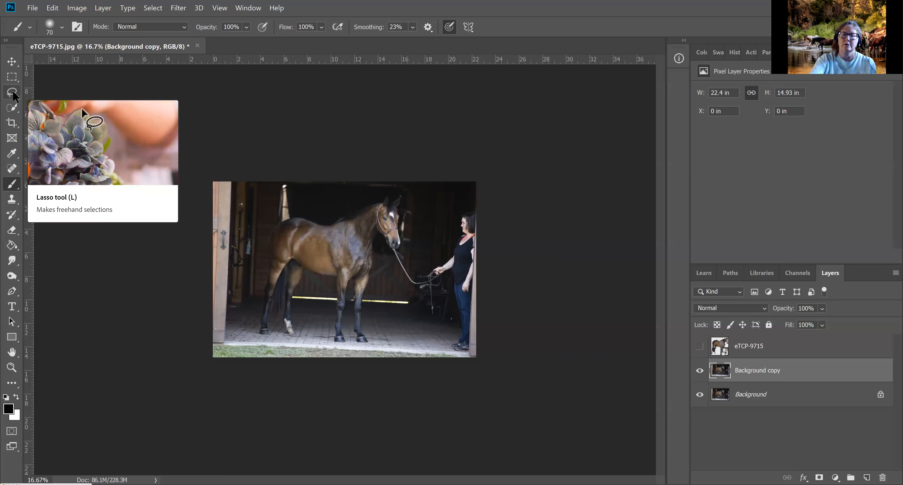
click(12, 92)
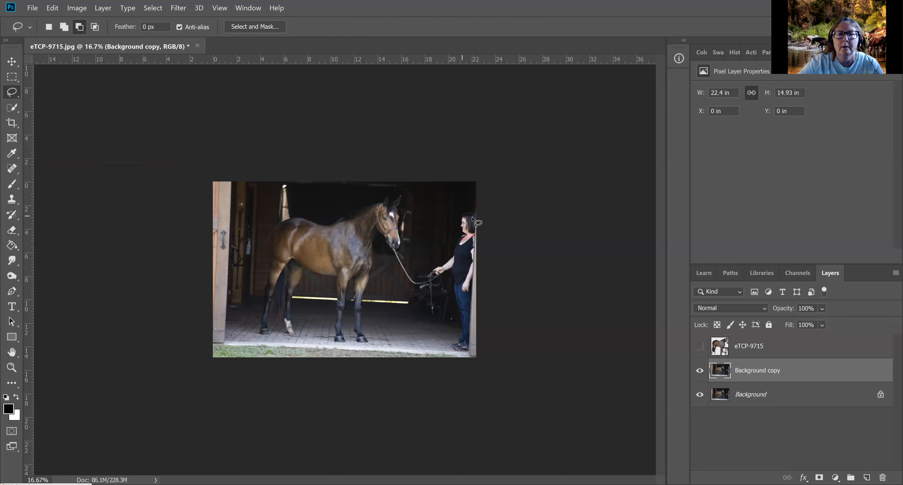
mouse_move(474, 212)
mouse_down()
mouse_move(452, 250)
mouse_move(422, 277)
mouse_move(450, 301)
mouse_move(447, 355)
mouse_move(465, 357)
mouse_move(489, 324)
mouse_move(477, 208)
mouse_up()
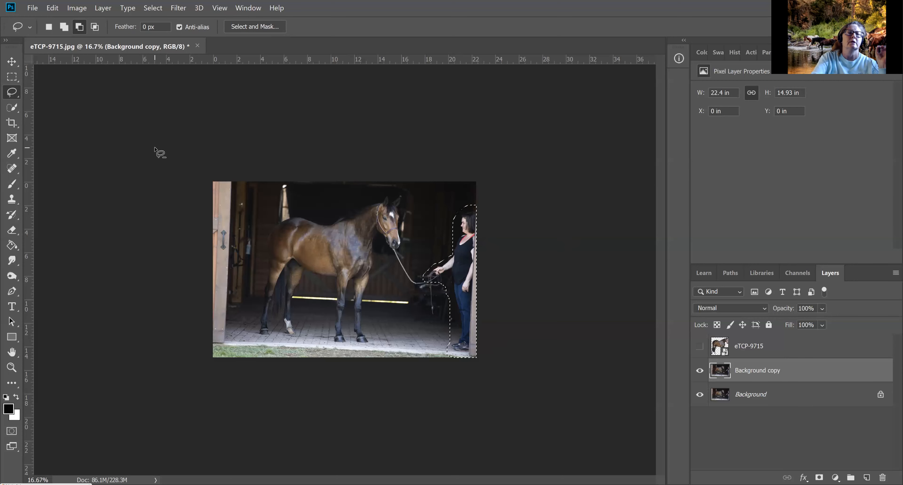
Start a Content-Aware Fill for the selected area around the woman on the Background copy layer.
click(52, 8)
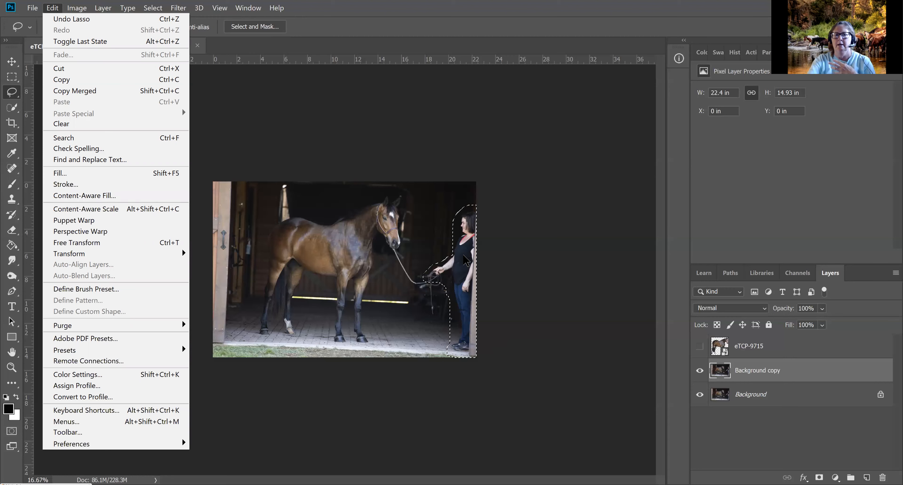
right_click(464, 257)
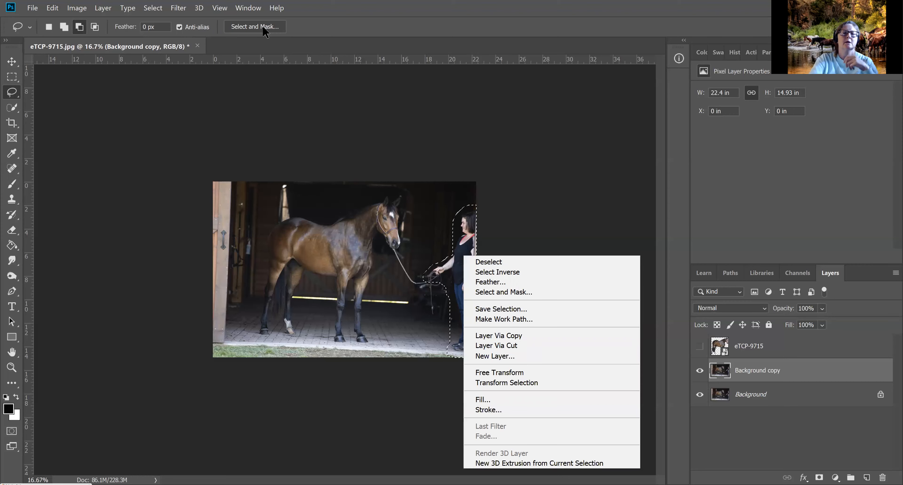
click(51, 11)
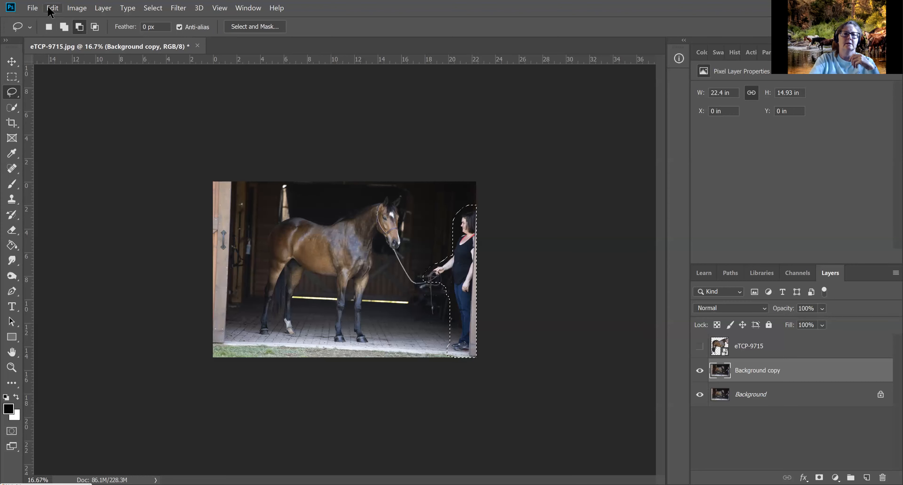
click(51, 10)
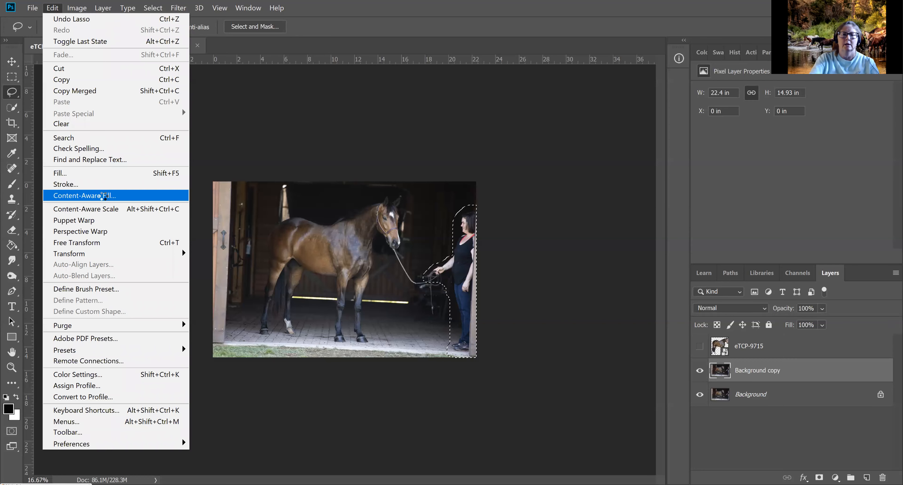
click(103, 196)
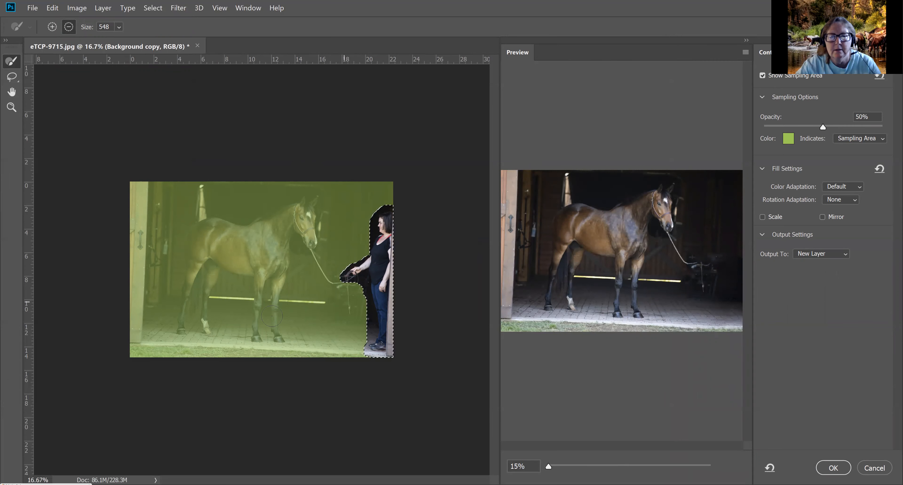
Exclude the horse's front legs, head, neck, body and the bright streak above its back from the fill's sampling area.
drag(258, 336, 256, 295)
mouse_move(259, 244)
mouse_down()
mouse_move(294, 216)
mouse_move(311, 249)
mouse_move(307, 207)
mouse_move(287, 224)
mouse_move(278, 262)
mouse_move(280, 338)
mouse_move(271, 303)
mouse_up()
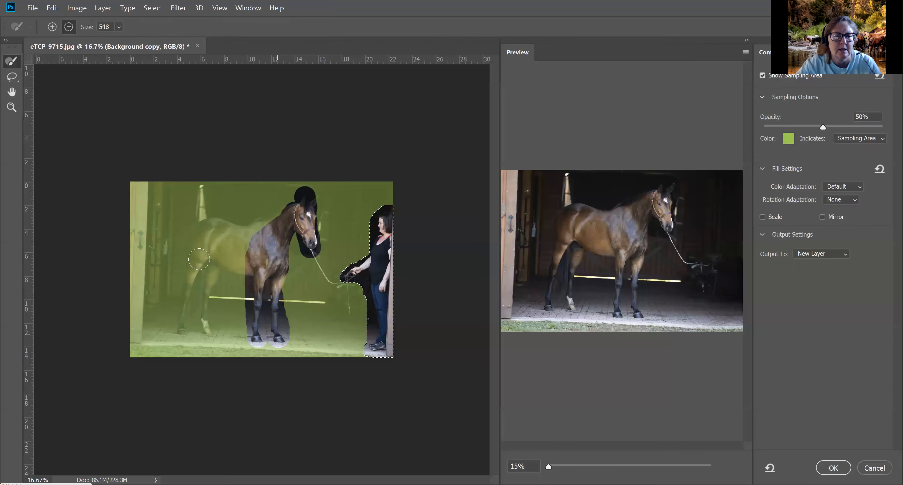
mouse_move(197, 265)
mouse_down()
mouse_move(262, 262)
mouse_move(218, 258)
mouse_move(263, 250)
mouse_move(234, 246)
mouse_move(202, 216)
mouse_move(197, 187)
mouse_move(209, 248)
mouse_up()
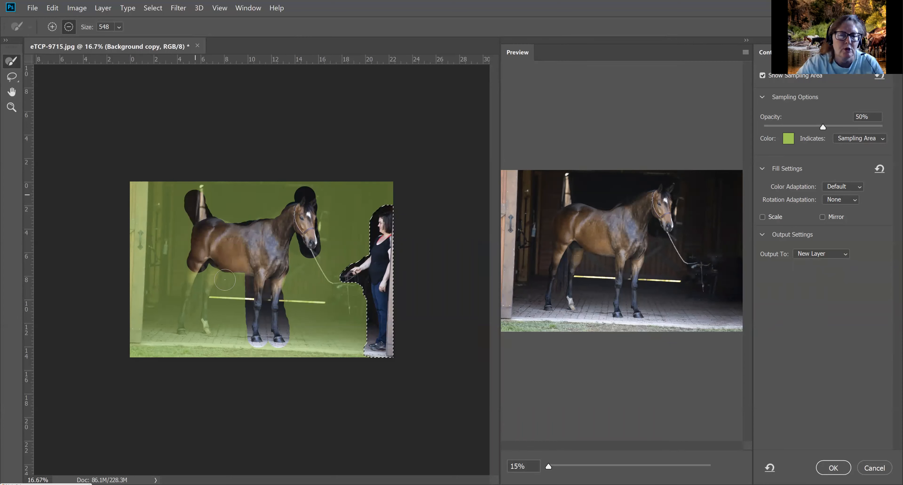
Exclude the horse's hind legs from the sampling area with a size 300 brush and apply the fill to a new layer.
key(bracketright)
key(bracketright)
key(bracketright)
key(bracketright)
key(bracketright)
key(bracketright)
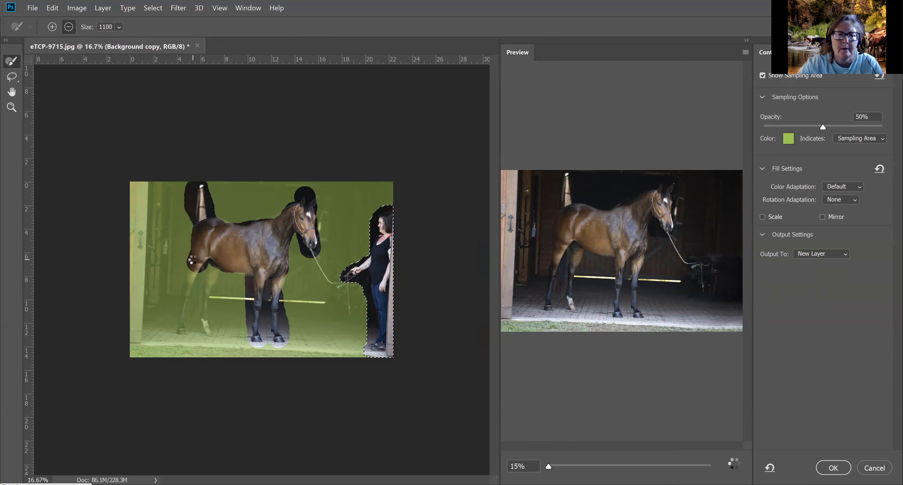
key(bracketleft)
key(bracketleft)
key(bracketleft)
key(bracketleft)
key(bracketleft)
key(bracketleft)
key(bracketleft)
key(bracketleft)
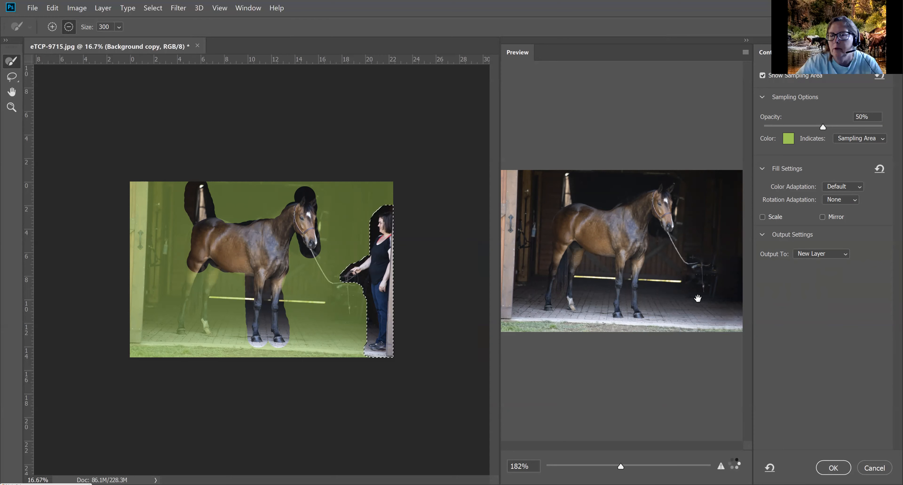
drag(209, 283, 205, 330)
drag(191, 268, 181, 328)
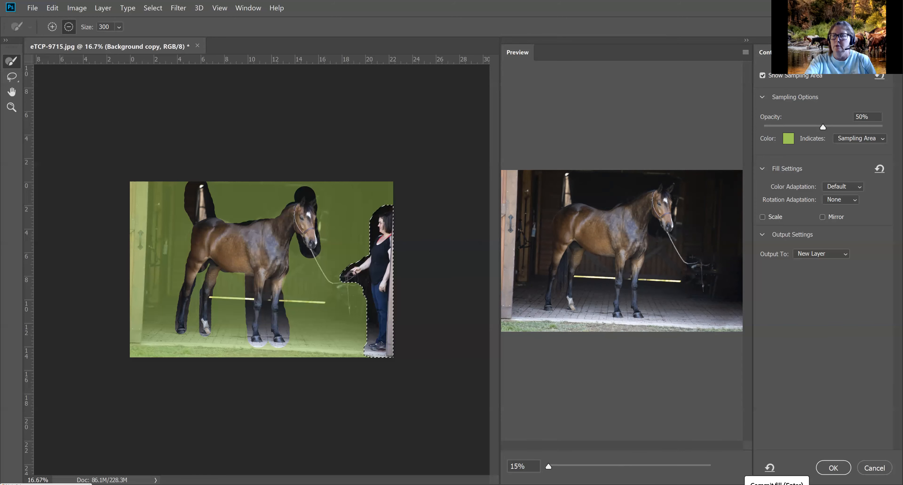
click(833, 468)
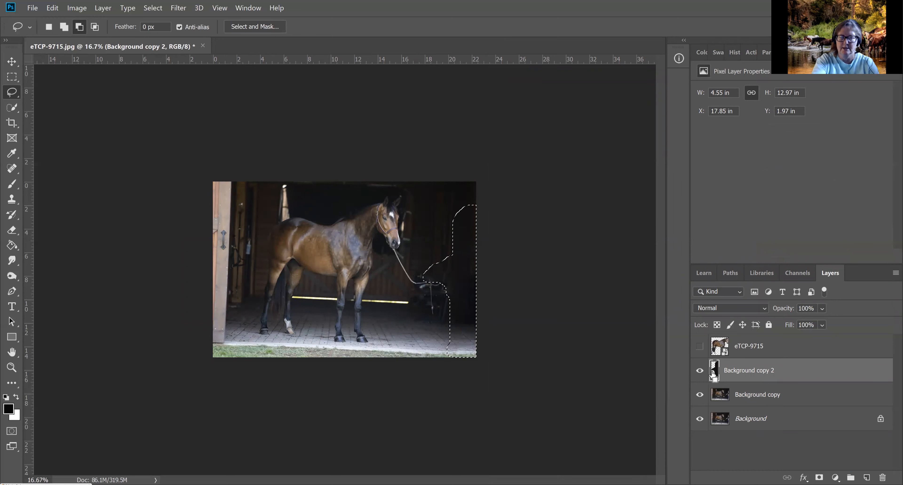
Clear the selection and merge the Background copy 2 fill layer with the Background copy layer.
key(ctrl+d)
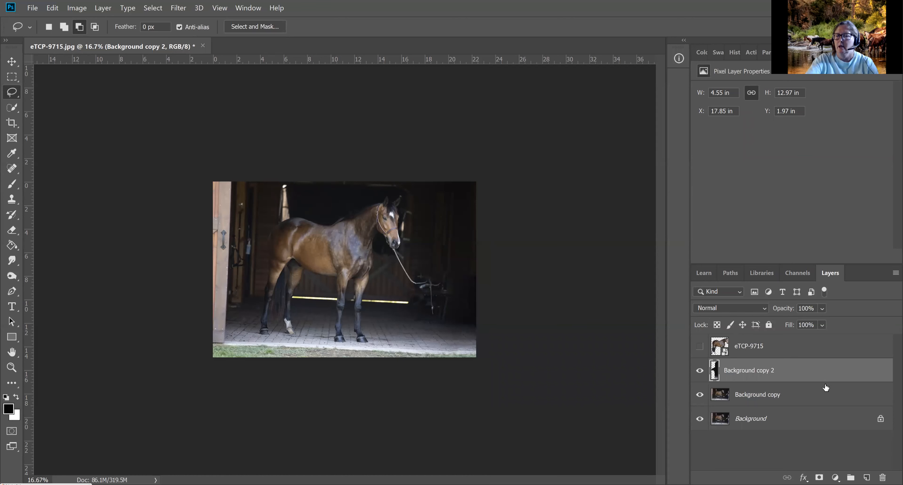
ctrl+click(820, 376)
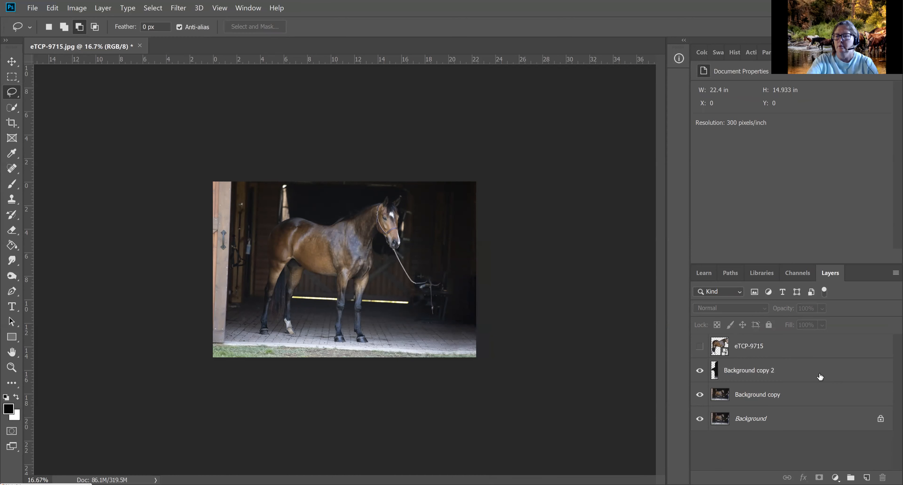
shift+click(813, 398)
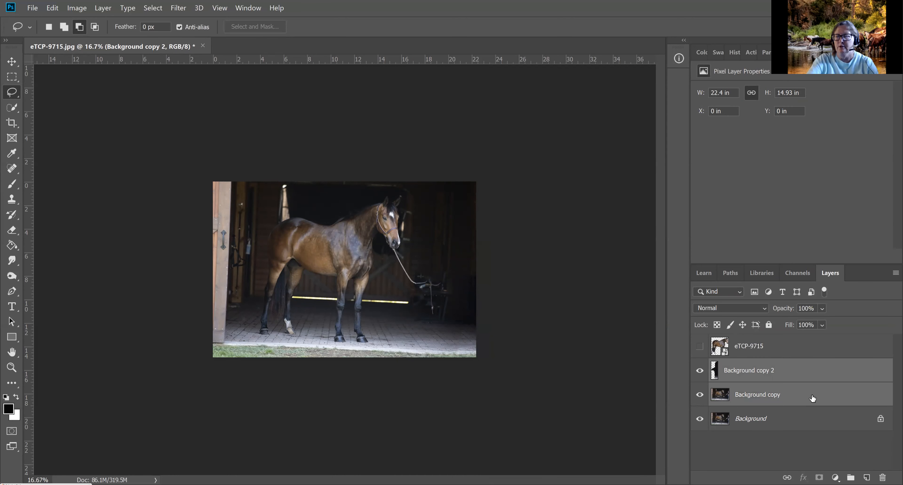
right_click(813, 398)
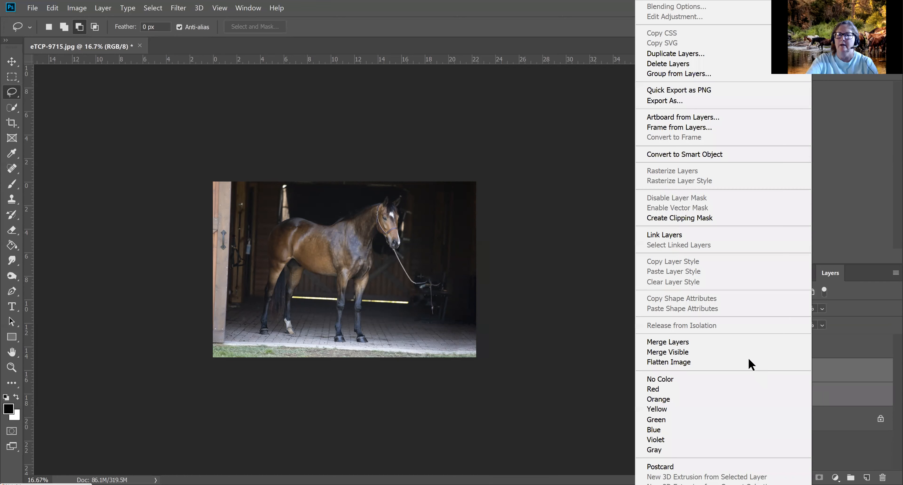
click(744, 344)
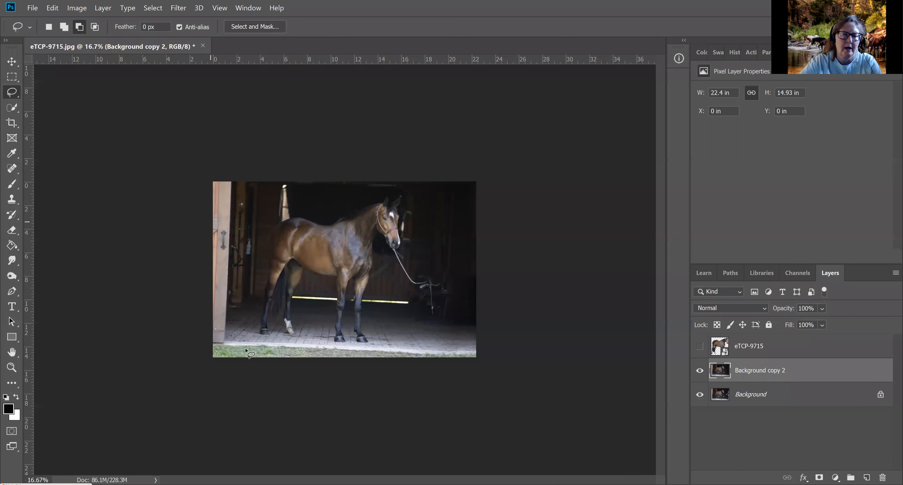
Select the grass and pavement strip along the photo's lower edge and start a Content-Aware Fill for it.
mouse_move(228, 345)
mouse_down()
mouse_move(209, 342)
mouse_move(217, 367)
mouse_move(407, 392)
mouse_move(491, 370)
mouse_move(486, 354)
mouse_move(459, 349)
mouse_move(212, 341)
mouse_move(312, 349)
mouse_up()
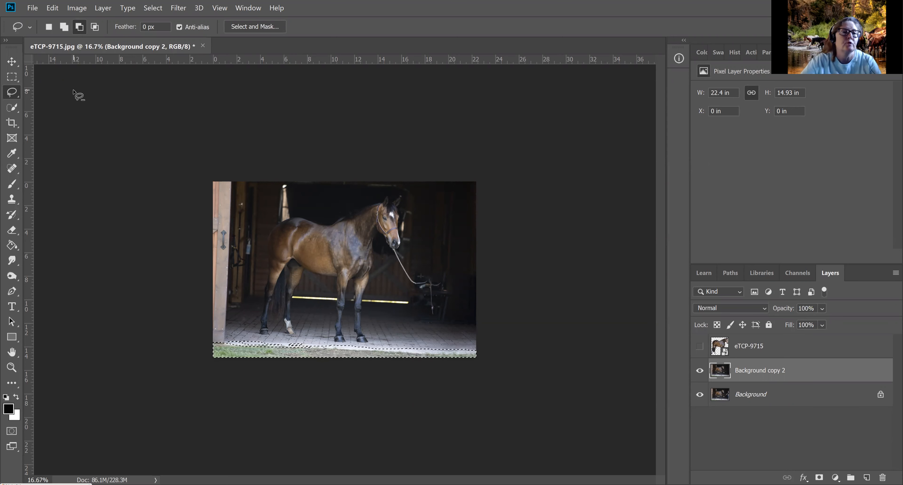
click(50, 8)
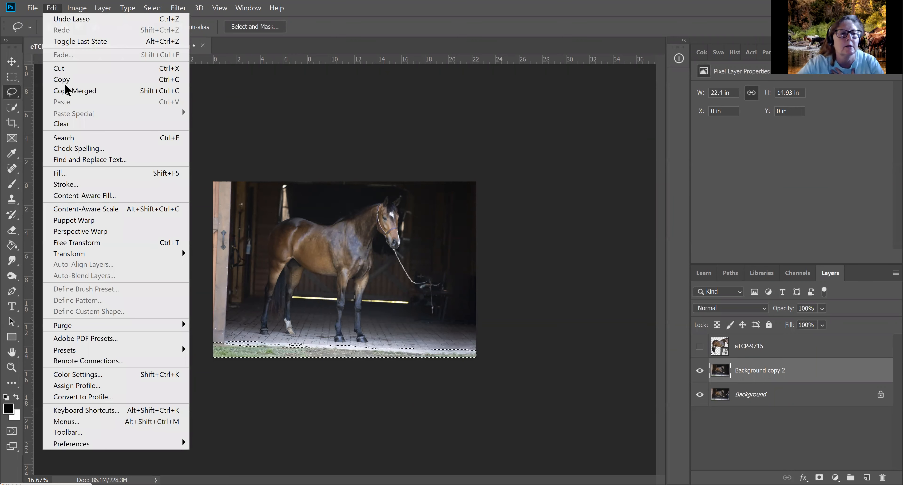
click(91, 195)
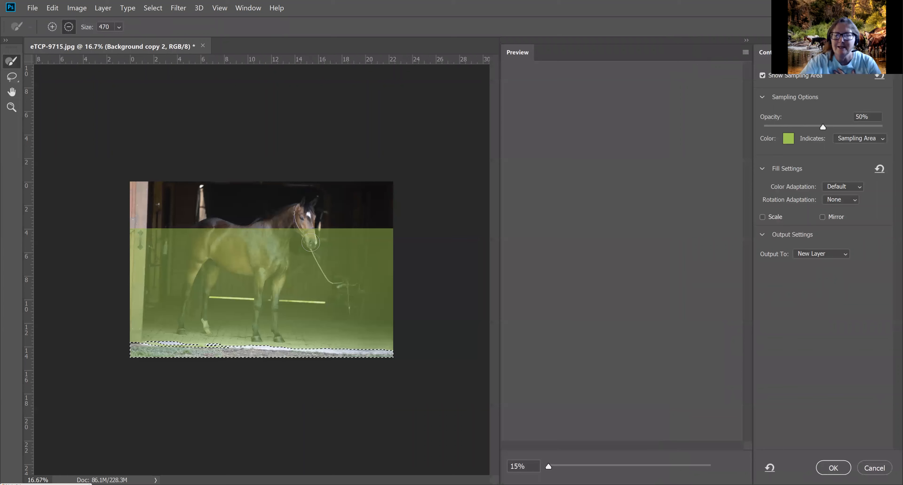
Exclude the upper barn wall and the horse's body from the sampling area with a size 1300 brush.
key(bracketright)
key(bracketright)
key(bracketright)
key(bracketright)
key(bracketright)
key(bracketright)
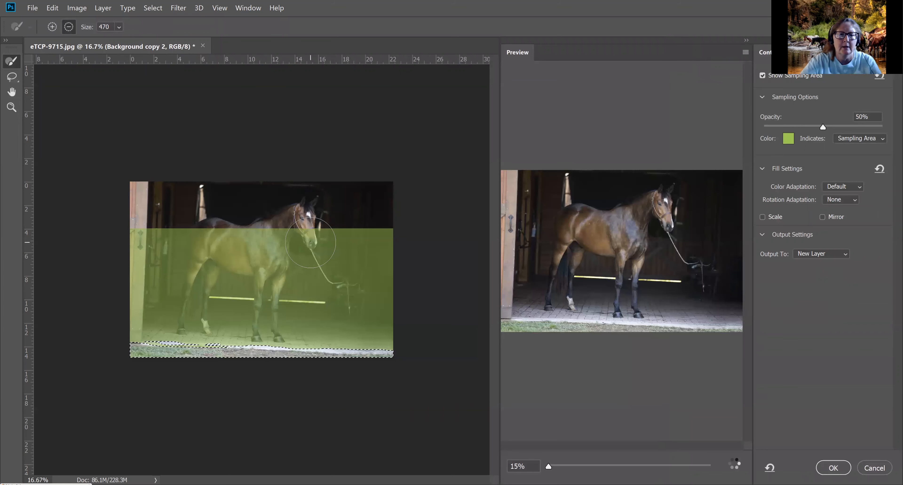
click(132, 249)
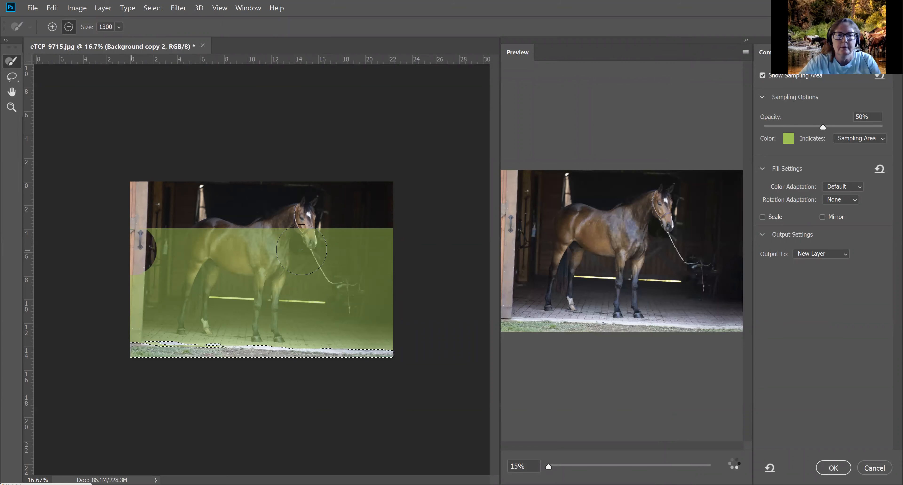
mouse_move(175, 237)
mouse_down()
mouse_move(285, 229)
mouse_move(418, 242)
mouse_up()
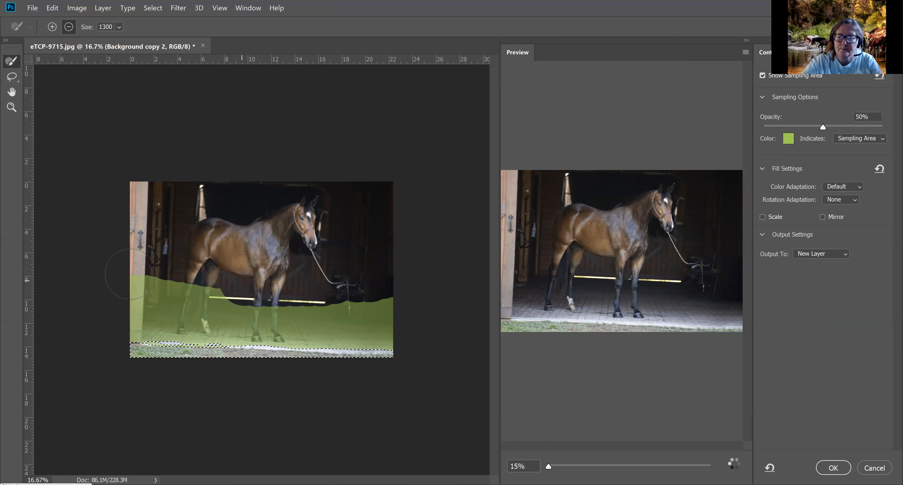
Exclude the lower part of the wooden door post from the sampling area, reducing the brush to size 250.
key(bracketleft)
key(bracketleft)
key(bracketleft)
key(bracketleft)
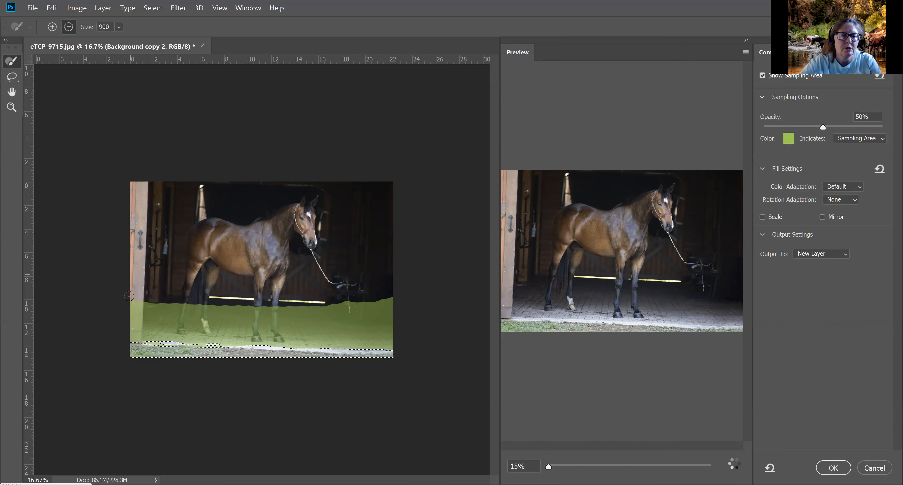
key(bracketleft)
key(bracketleft)
key(bracketleft)
key(bracketleft)
key(bracketleft)
key(bracketleft)
key(bracketleft)
key(bracketleft)
key(bracketleft)
key(bracketleft)
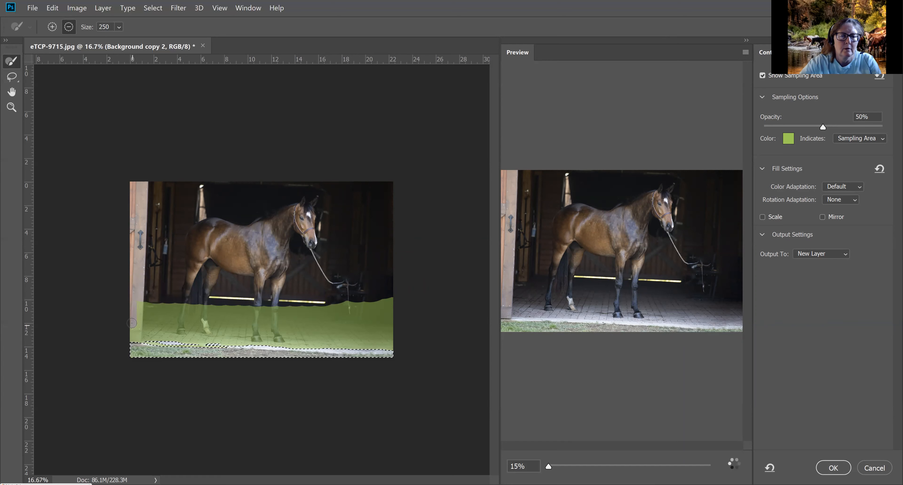
drag(134, 338, 138, 303)
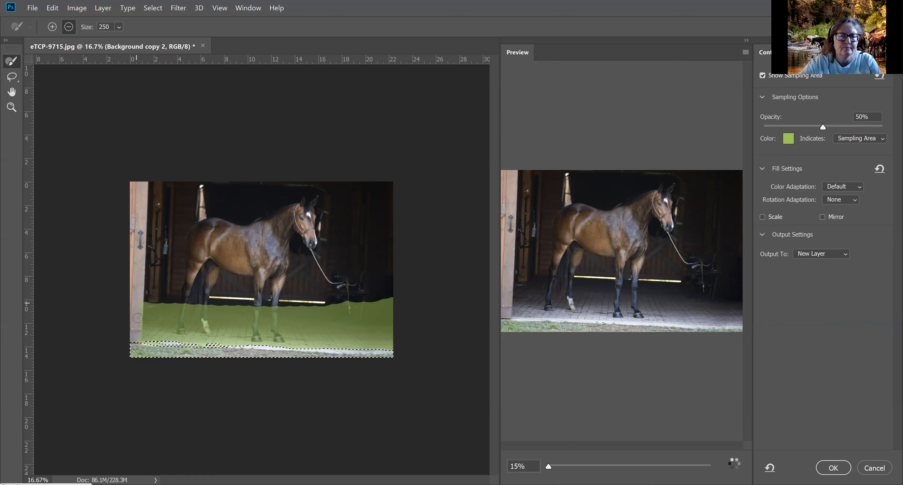
Exclude the horse's four legs and the dark floor beneath the lead rope's end from sampling, and apply the fill to a new layer.
drag(182, 298, 180, 331)
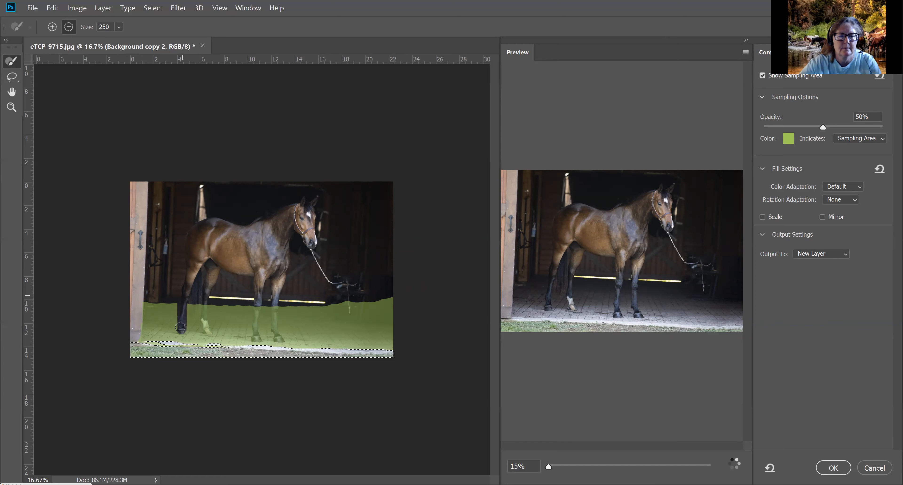
drag(207, 301, 207, 336)
drag(263, 308, 256, 338)
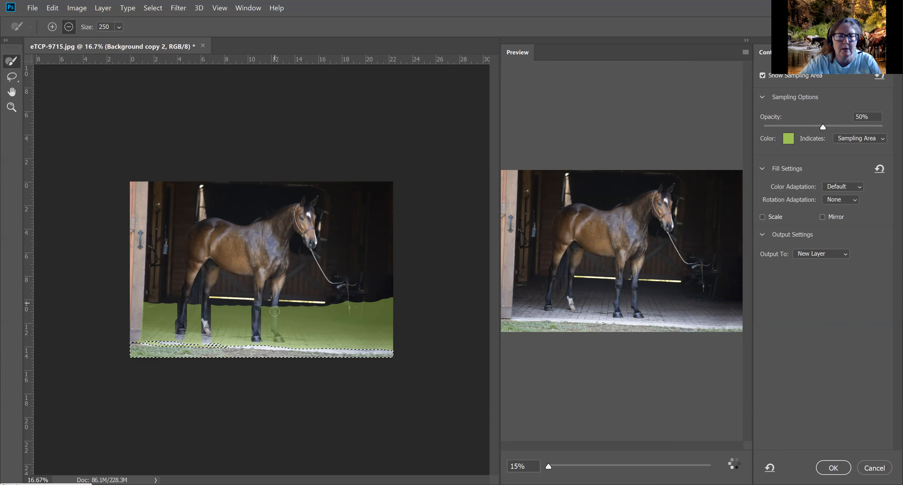
drag(274, 311, 280, 340)
mouse_move(340, 304)
mouse_down()
mouse_move(320, 307)
mouse_move(405, 309)
mouse_move(340, 311)
mouse_move(395, 315)
mouse_move(386, 303)
mouse_move(343, 298)
mouse_move(387, 303)
mouse_up()
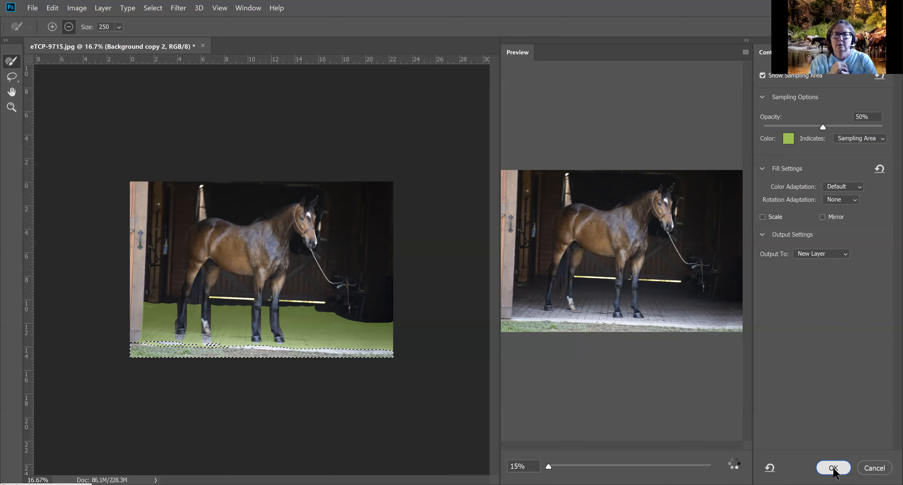
click(834, 467)
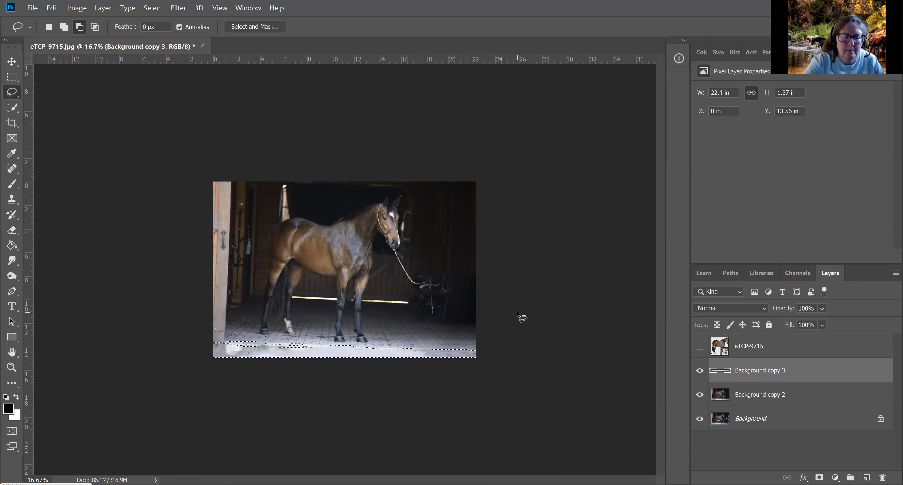
Clear the selection, hide the Background copy 3 fill layer, and switch to the Patch tool on the Background copy 2 layer.
key(ctrl+d)
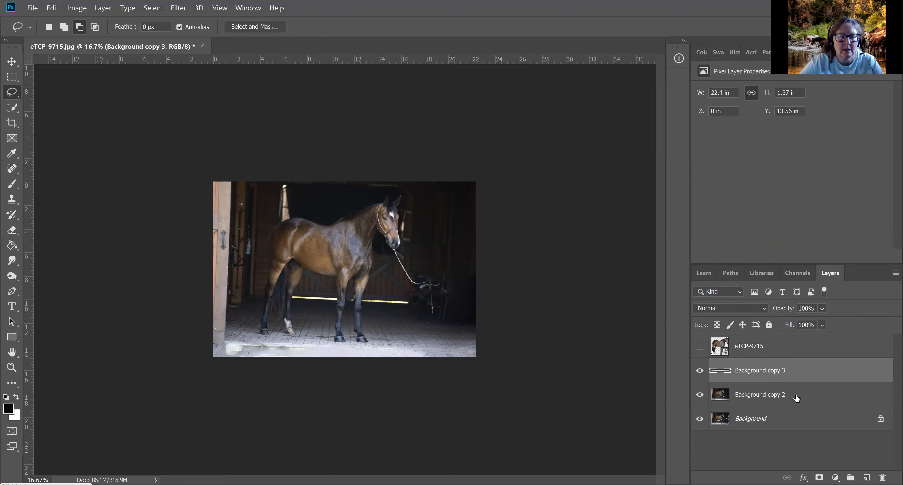
click(700, 370)
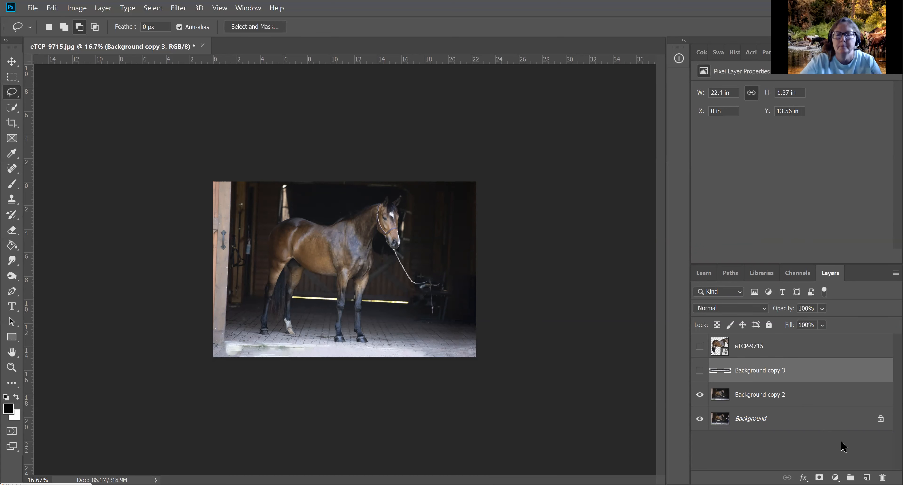
click(808, 397)
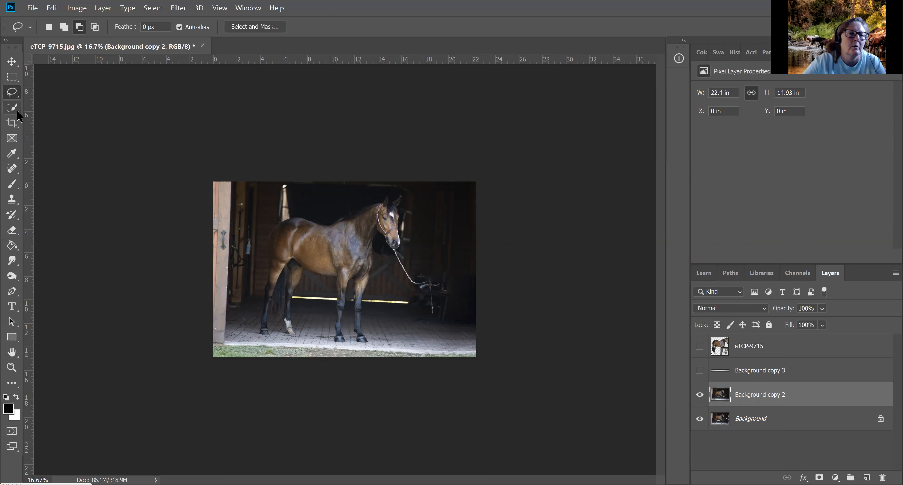
click(11, 170)
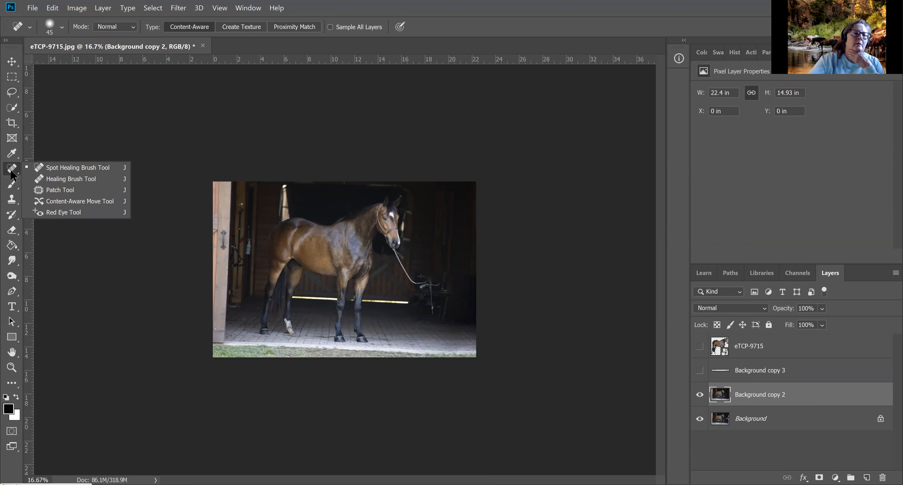
click(64, 192)
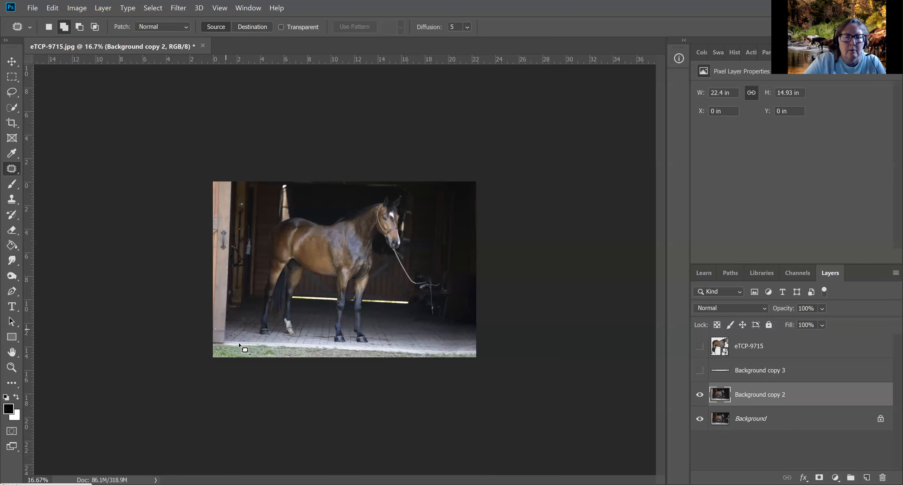
mouse_move(247, 366)
mouse_down()
mouse_move(426, 372)
mouse_move(468, 363)
mouse_move(469, 350)
mouse_move(278, 343)
mouse_move(220, 346)
mouse_move(224, 355)
mouse_up()
click(578, 345)
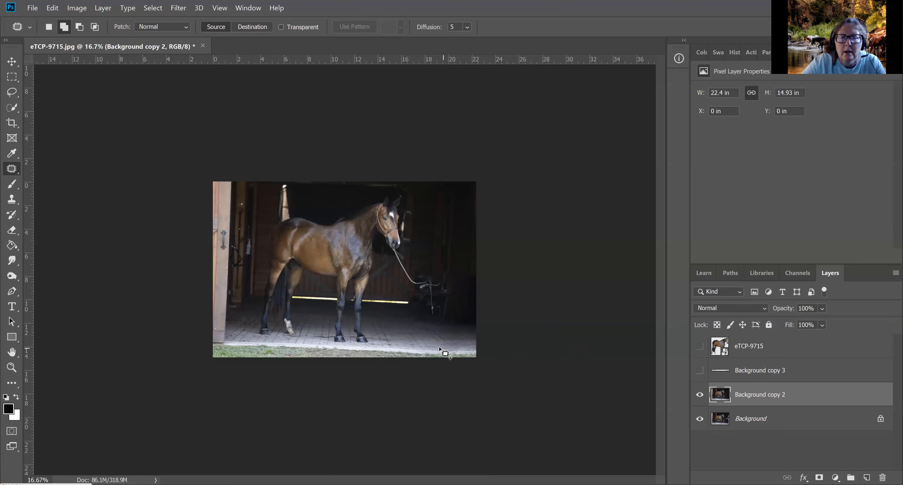
key(ctrl+z)
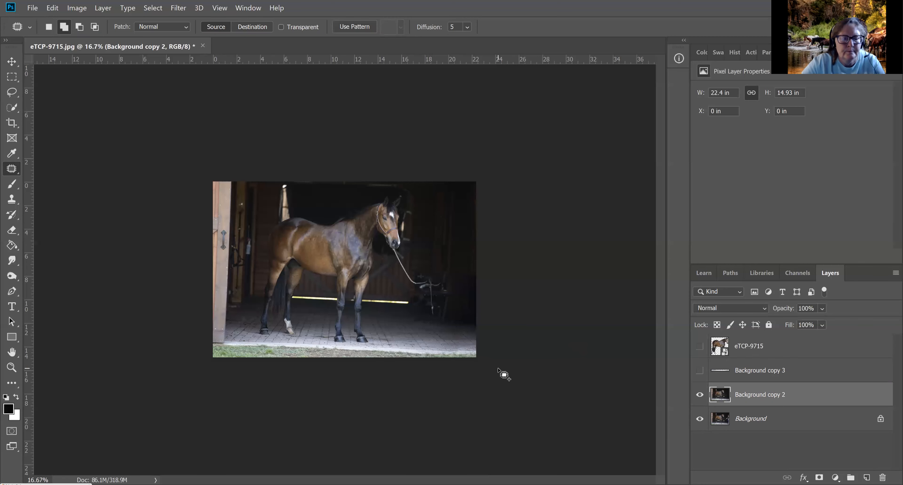
Patch the right end of the grass strip with the paved floor above it and clear the selection.
click(502, 373)
mouse_move(403, 348)
mouse_down()
mouse_move(385, 358)
mouse_move(490, 365)
mouse_move(467, 353)
mouse_move(484, 355)
mouse_move(392, 347)
mouse_move(413, 342)
mouse_up()
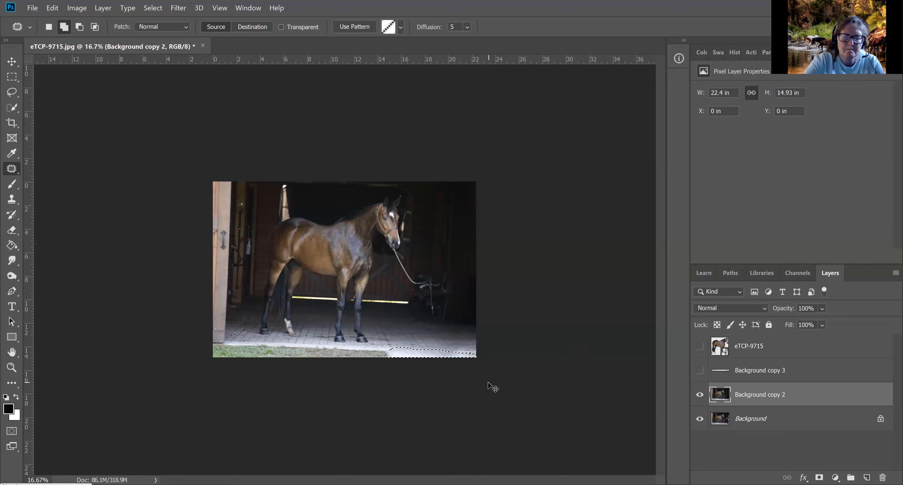
key(ctrl+d)
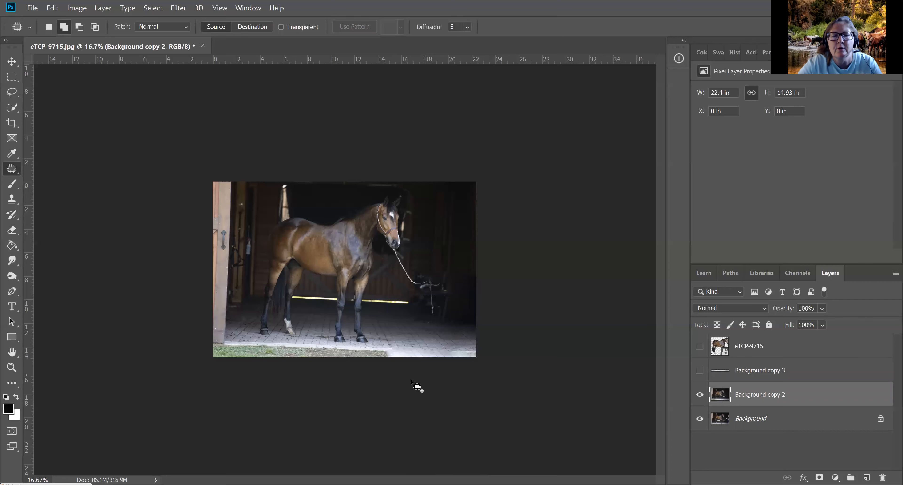
Patch the middle section of the grass strip, below the horse's front legs, with pavement from further right.
drag(334, 345, 316, 350)
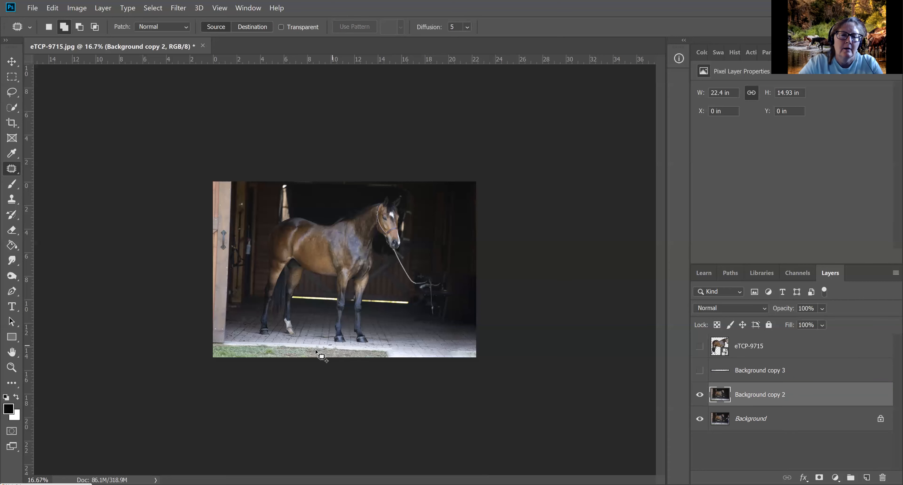
mouse_move(377, 360)
mouse_down()
mouse_move(389, 353)
mouse_move(320, 348)
mouse_up()
drag(326, 352, 426, 343)
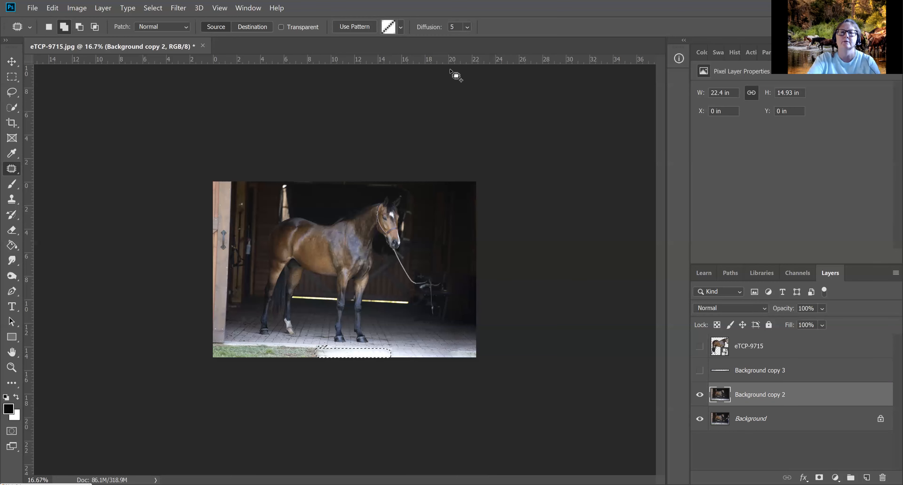
key(ctrl+d)
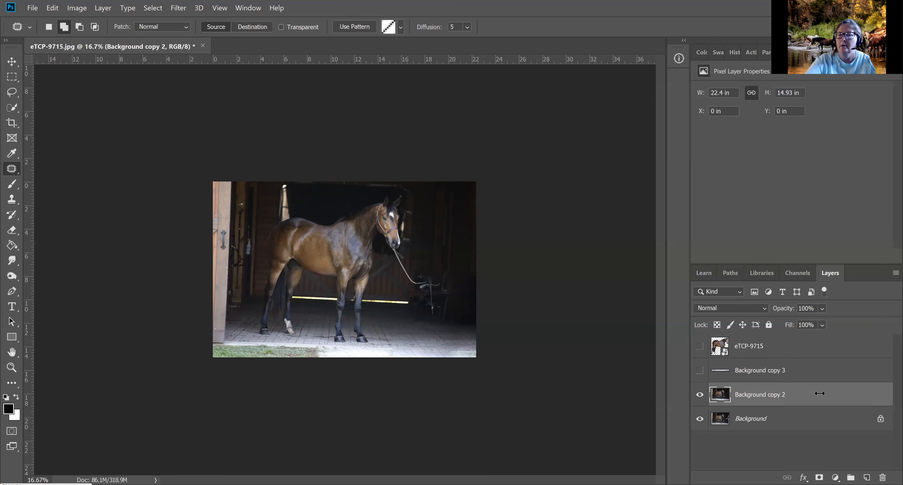
Show the eTCP-9715 horse cutout layer and set up the Clone Stamp with a size 200 brush.
click(700, 346)
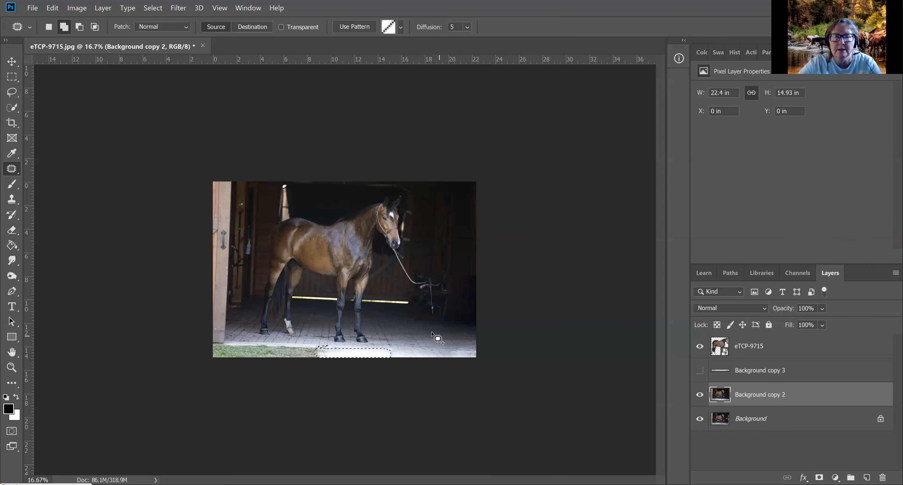
click(11, 200)
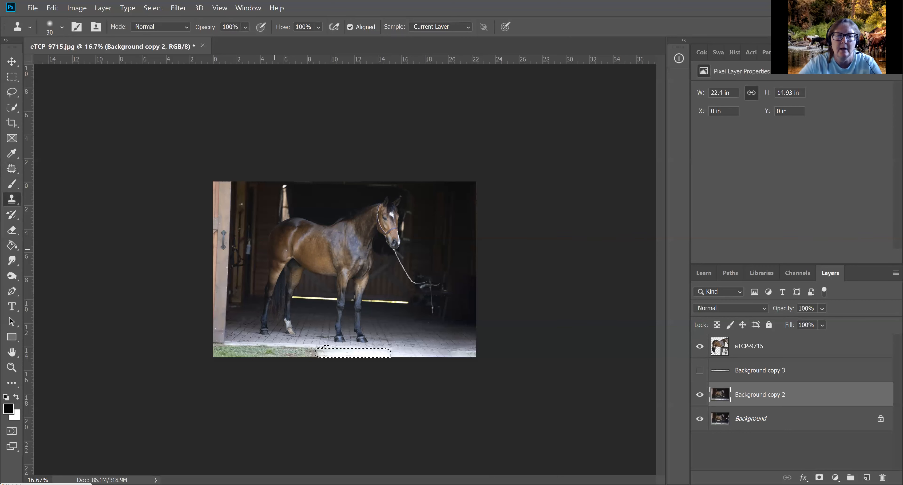
key(bracketright)
key(bracketright)
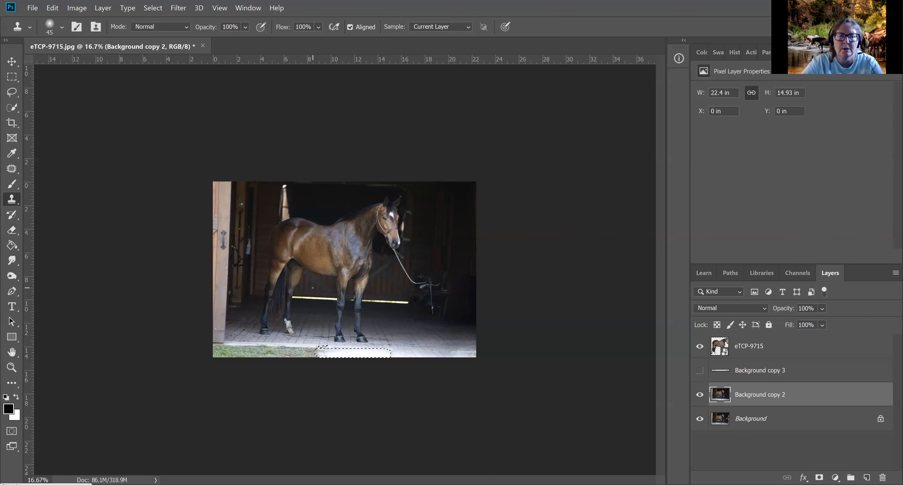
key(bracketright)
key(bracketright)
key(bracketright)
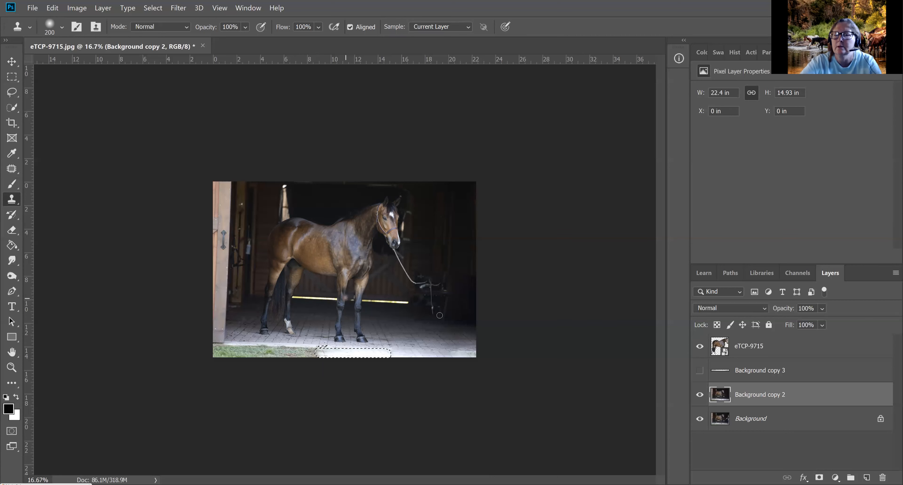
click(700, 347)
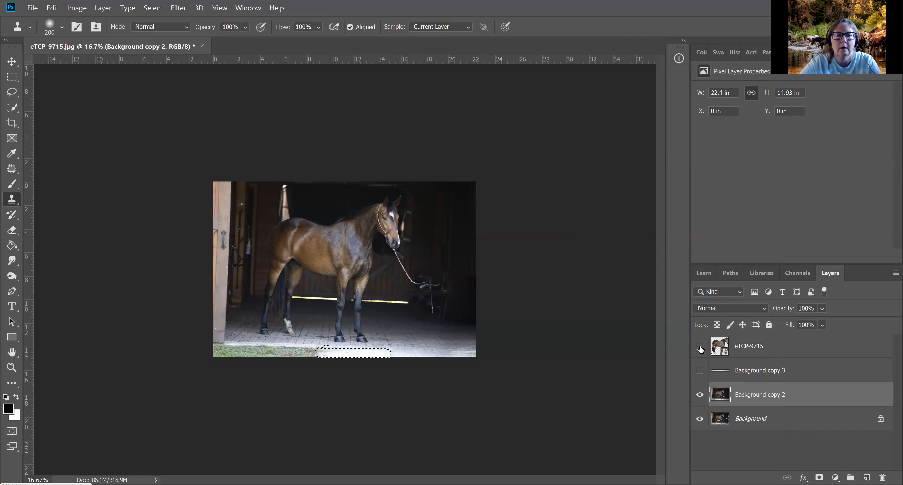
click(700, 347)
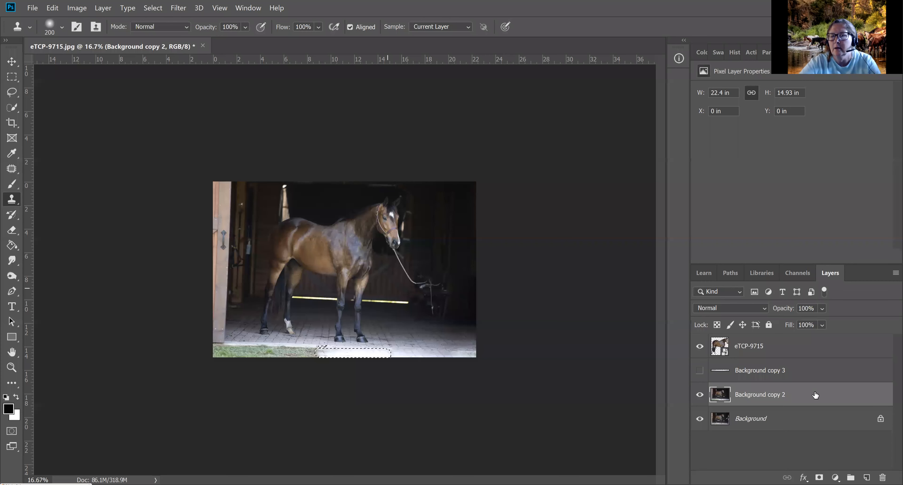
Copy the selected patched area to a new layer, hide that layer, and return to the Background copy 2 layer.
key(ctrl+j)
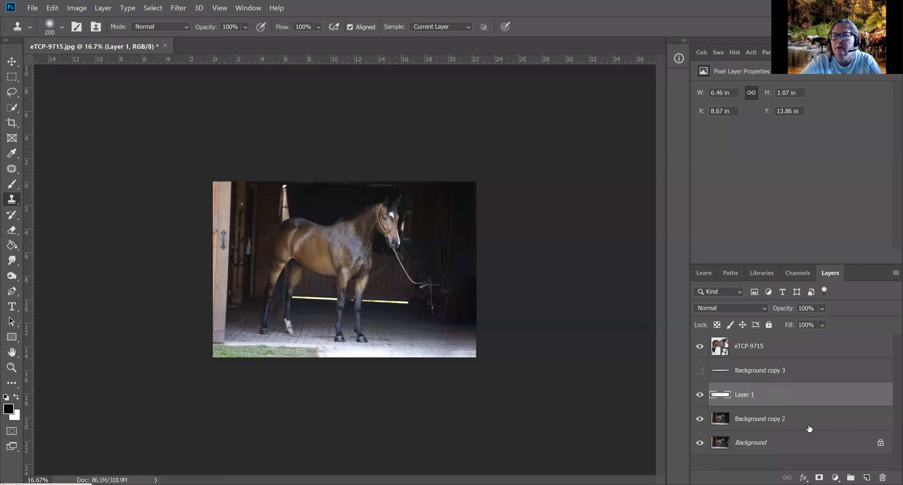
key(ctrl+alt+e)
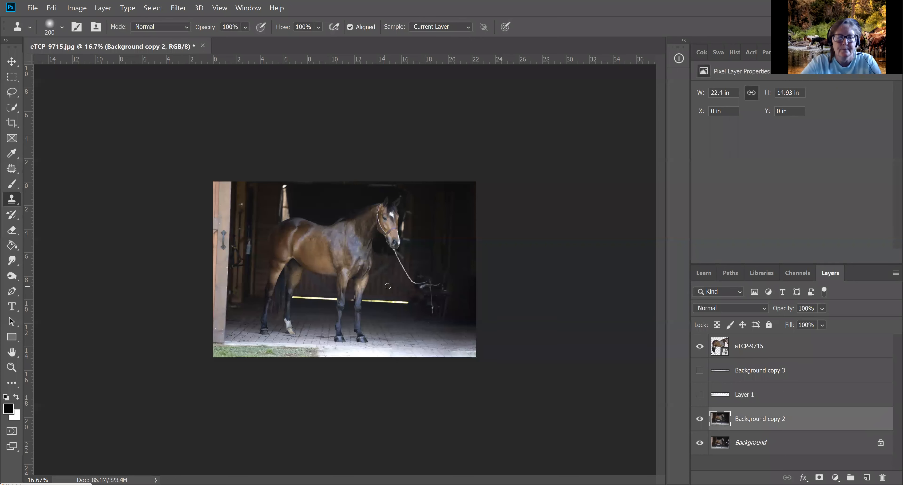
Clone the dark wall over the bright light strip behind the horse's legs on the Background copy 2 layer.
alt+click(388, 286)
mouse_move(389, 298)
mouse_down()
mouse_move(410, 301)
mouse_move(287, 297)
mouse_up()
alt+click(370, 303)
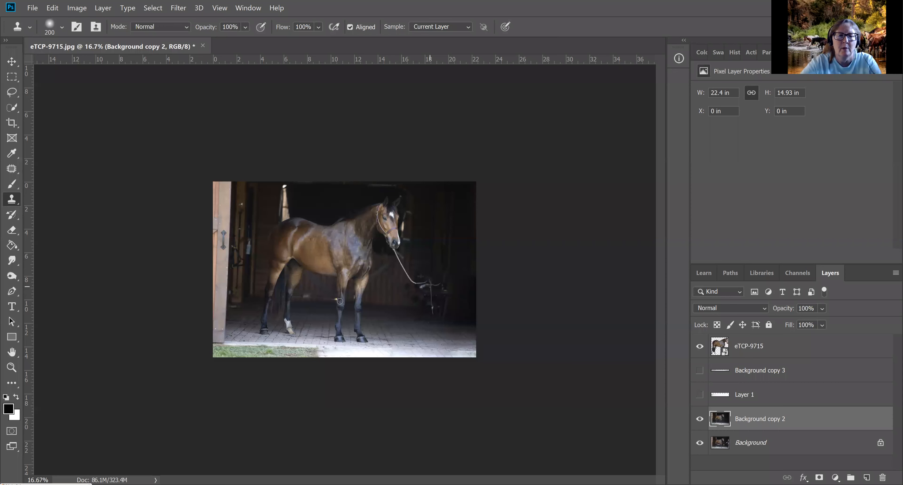
alt+click(383, 296)
click(301, 295)
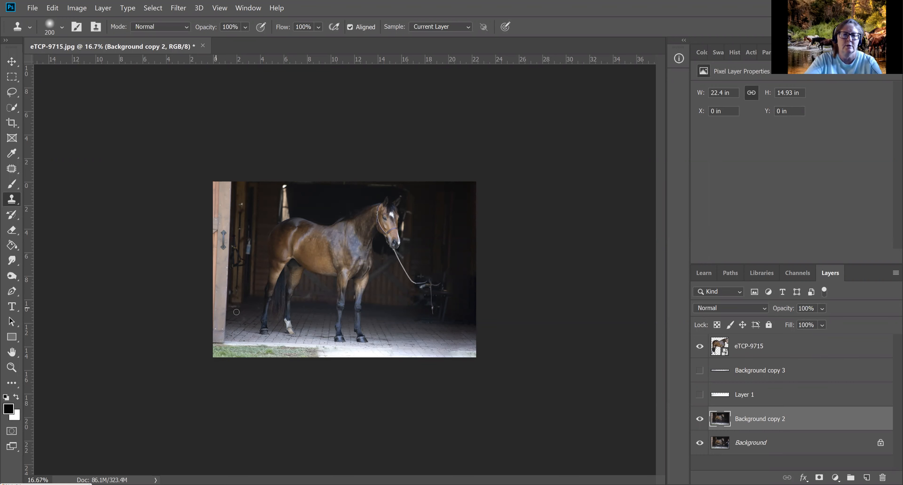
Clone the dark floor over the lower end of the light door post at the photo's left edge, enlarging the brush to 500.
mouse_move(220, 312)
mouse_down()
mouse_move(215, 339)
mouse_move(234, 320)
mouse_up()
key(bracketright)
key(bracketright)
key(bracketright)
key(bracketright)
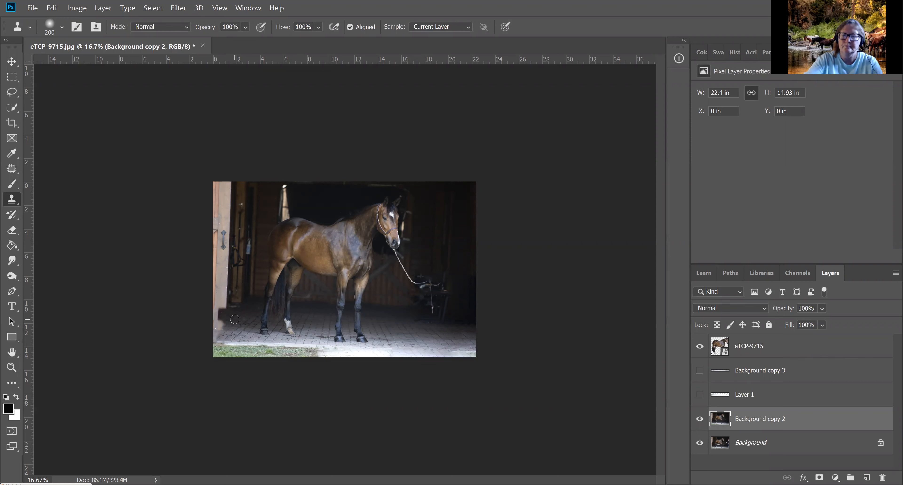
mouse_move(225, 316)
mouse_down()
mouse_move(215, 314)
mouse_move(217, 335)
mouse_up()
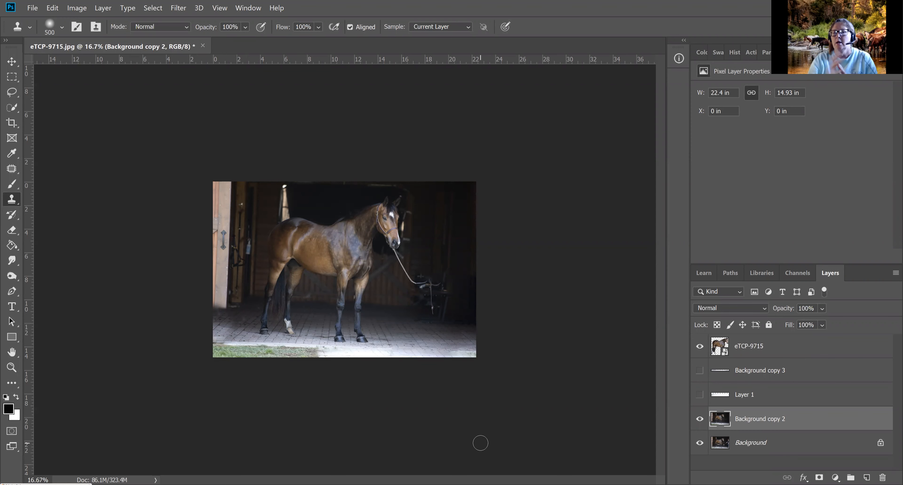
Delete the two hidden layers, Background copy 3 and Layer 1.
click(718, 349)
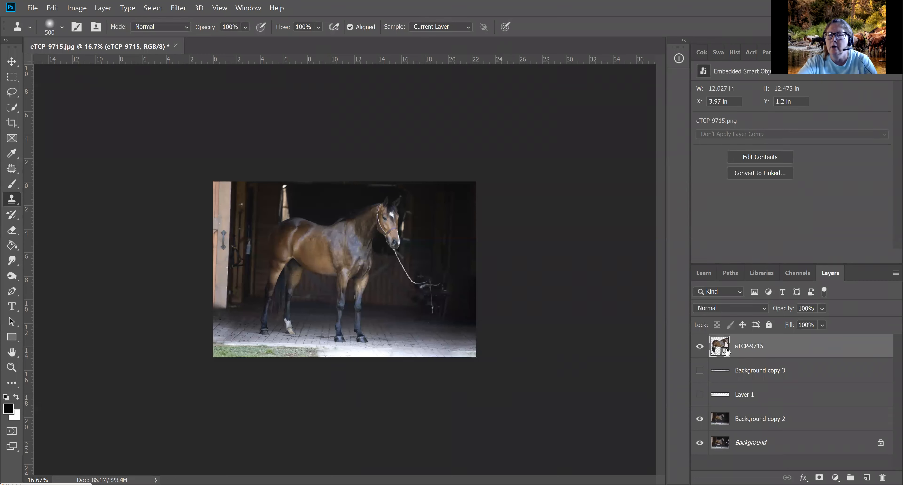
click(801, 425)
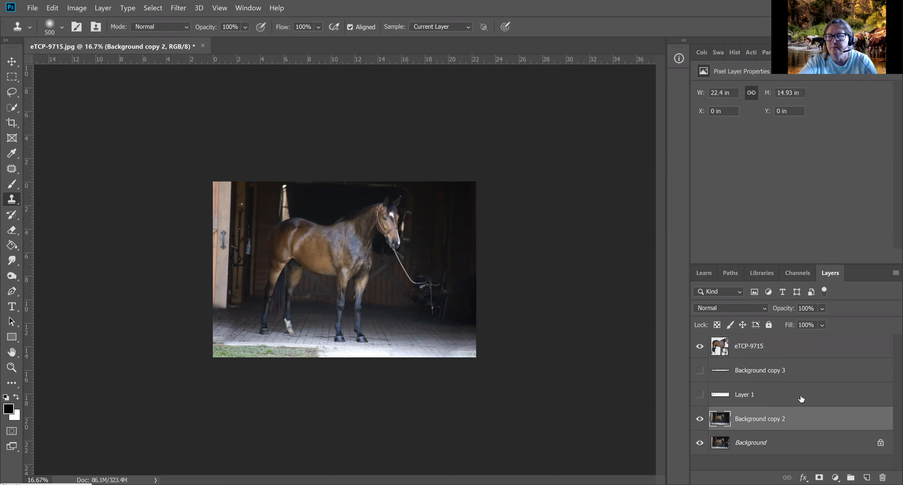
click(809, 372)
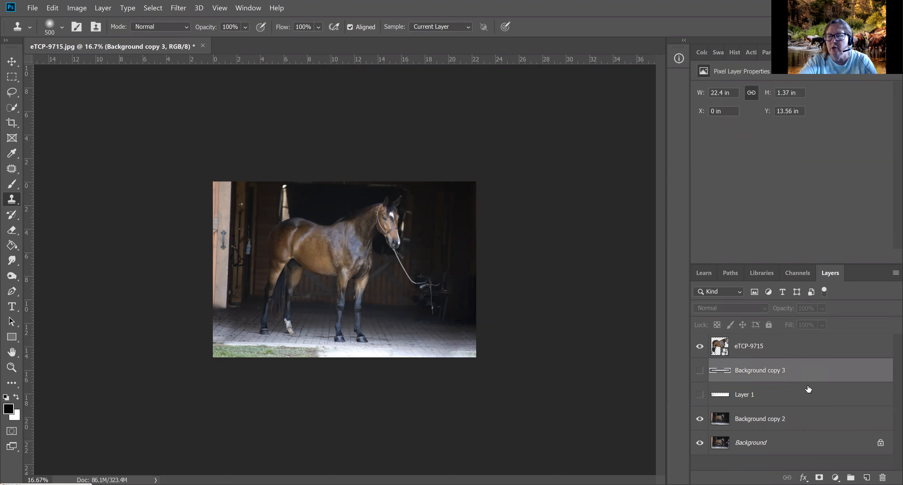
shift+click(808, 400)
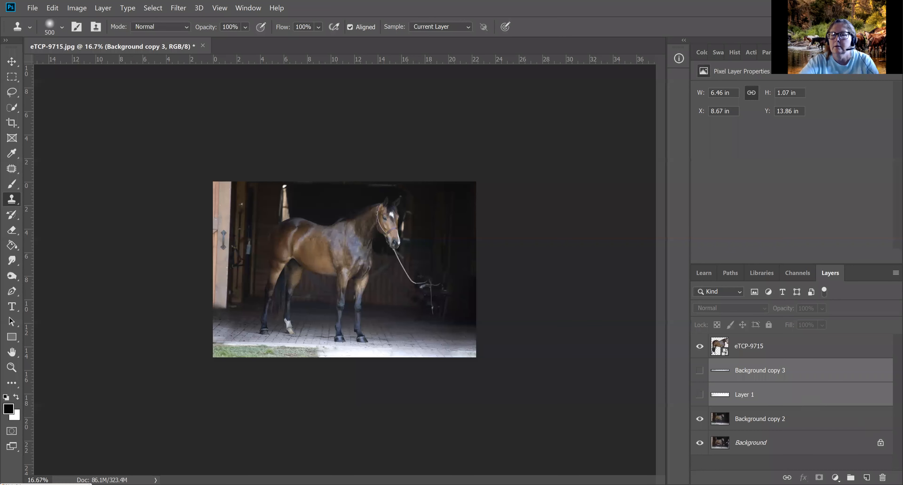
right_click(839, 386)
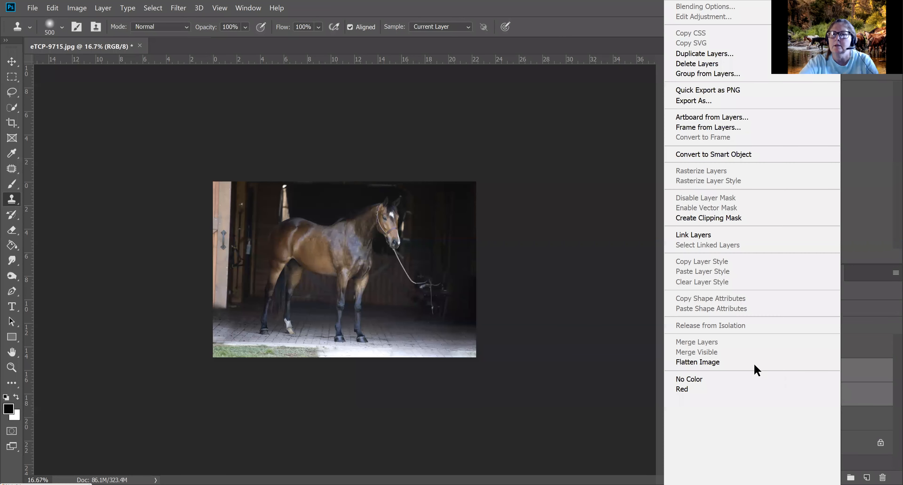
click(871, 372)
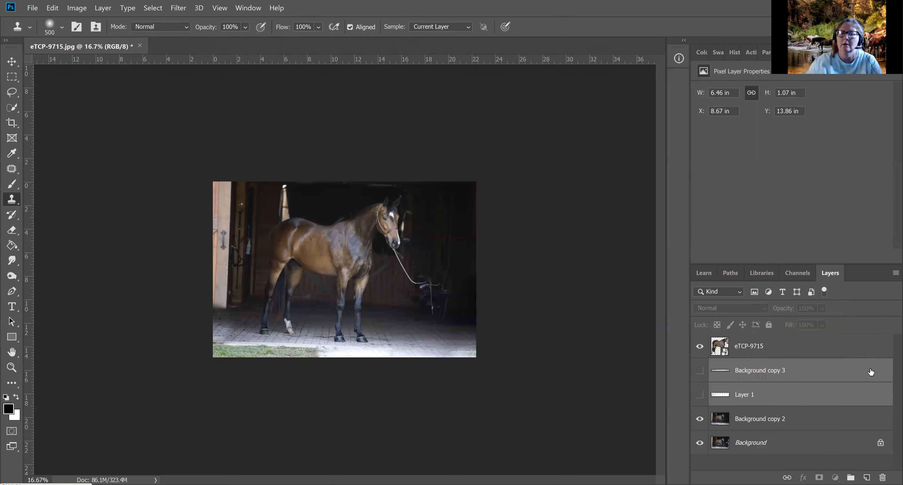
key(Delete)
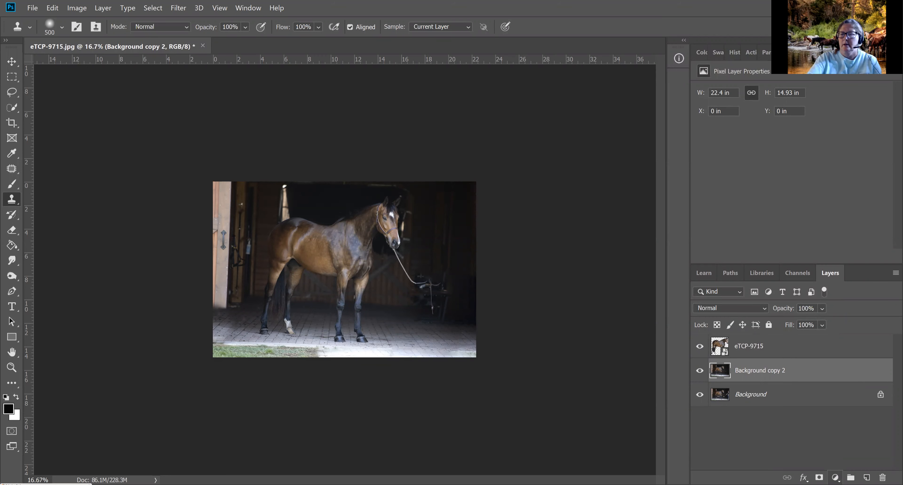
click(835, 477)
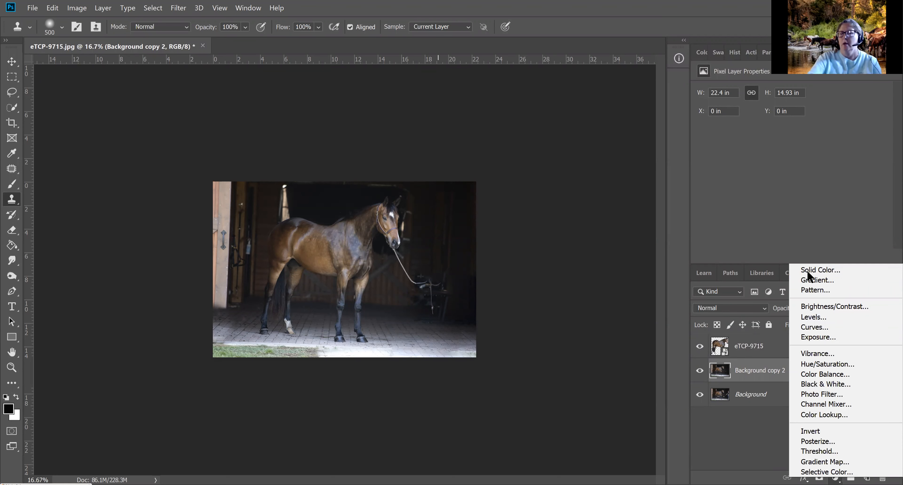
click(818, 280)
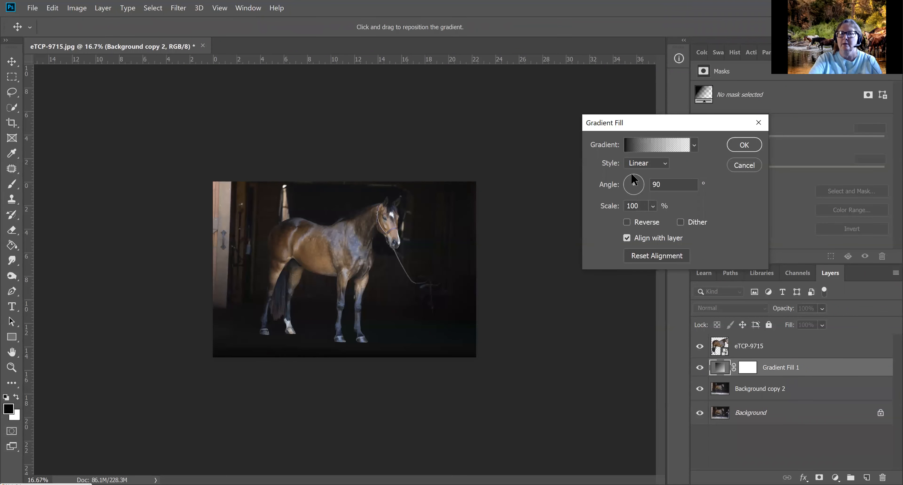
drag(637, 181, 634, 196)
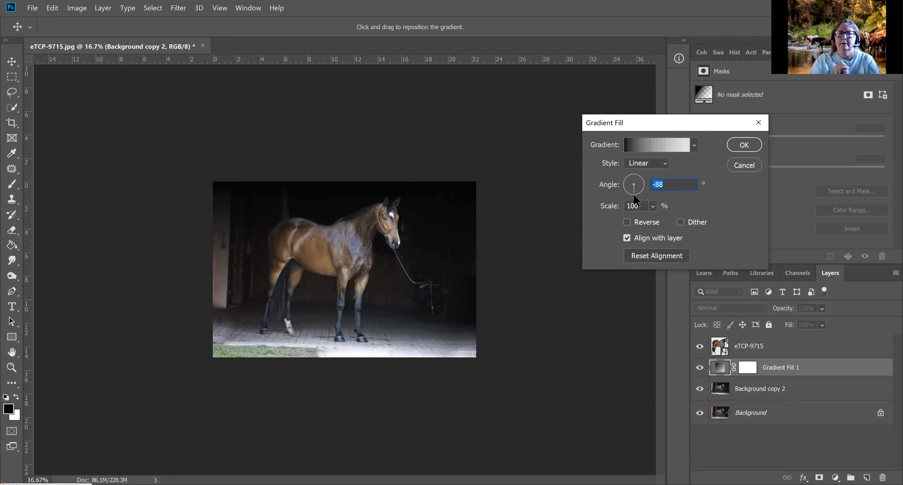
drag(433, 229, 434, 315)
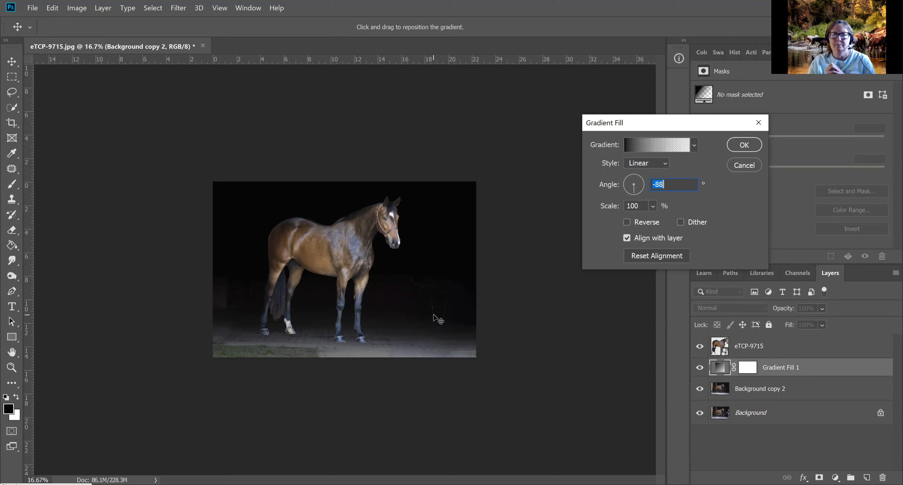
click(744, 166)
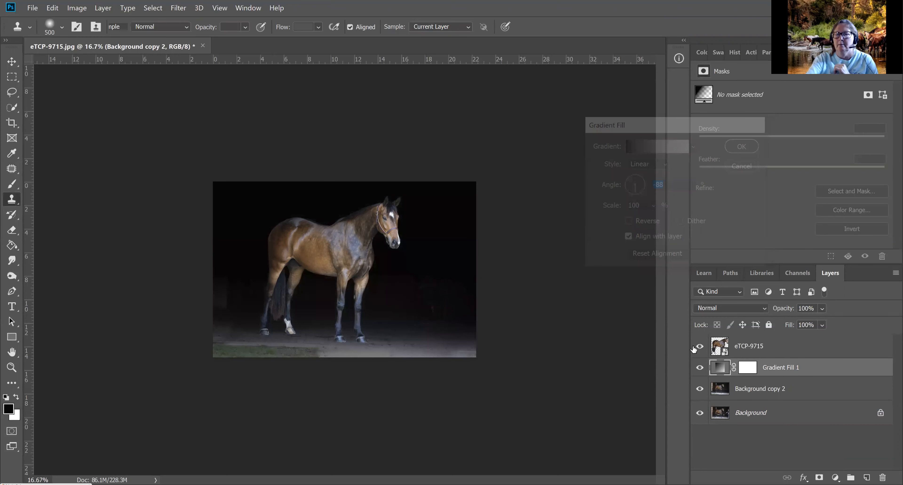
click(700, 370)
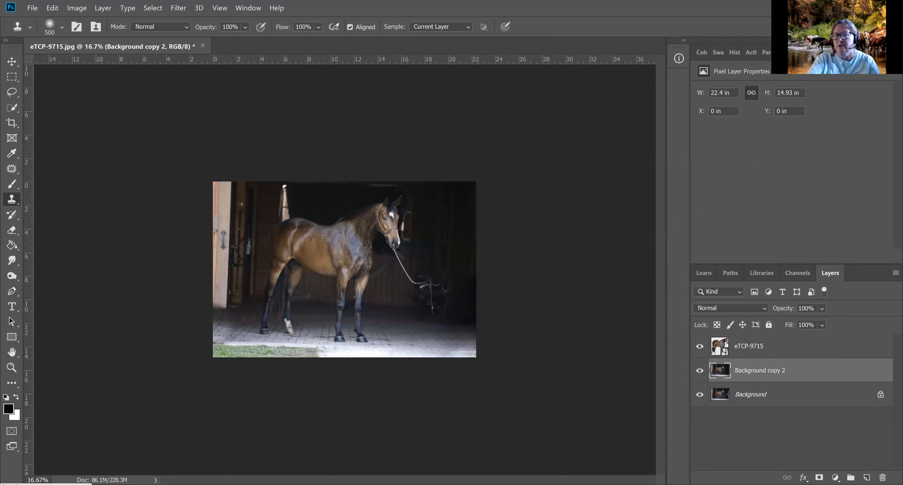
Add a solid color fill layer in near-black 010101 between the horse cutout and Background copy 2.
click(835, 477)
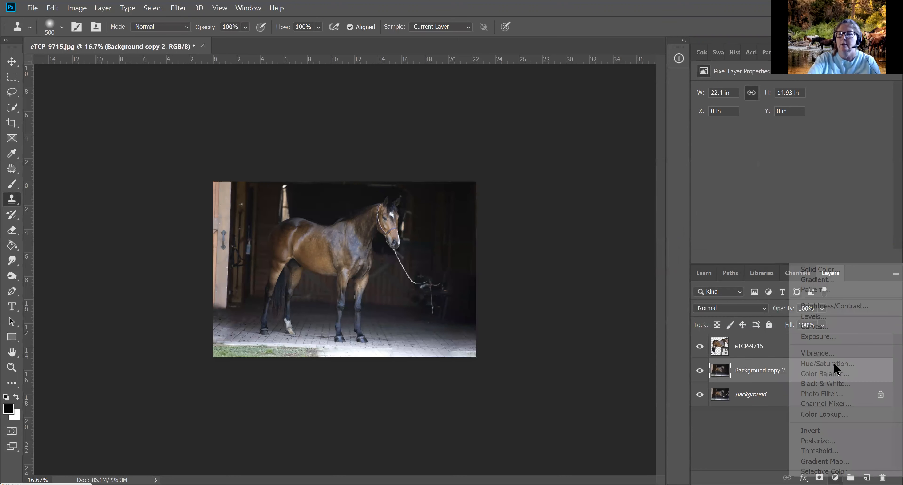
click(835, 270)
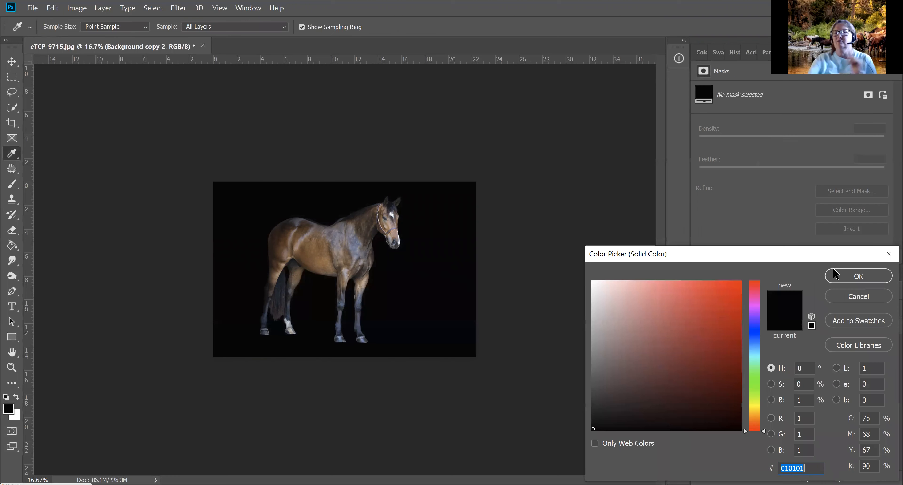
click(857, 275)
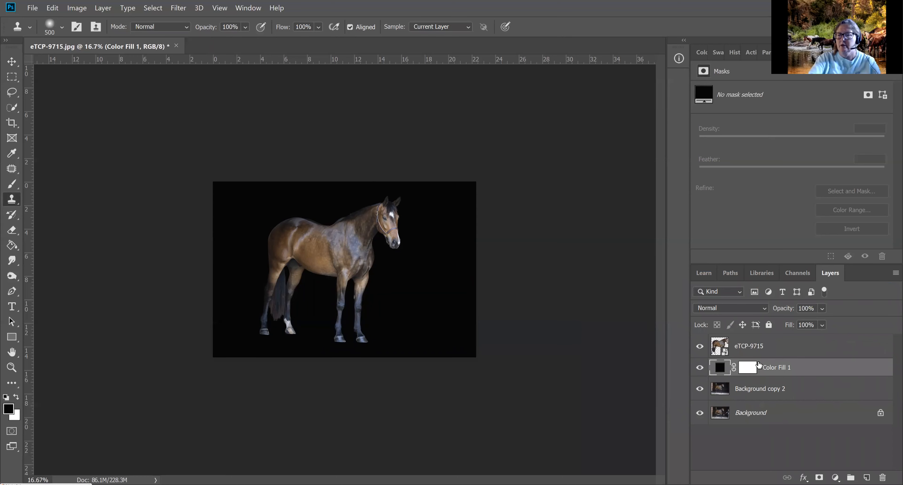
Target the Color Fill 1 layer mask and set up a soft round 5000 px brush at 0% hardness with black as the foreground color.
click(751, 368)
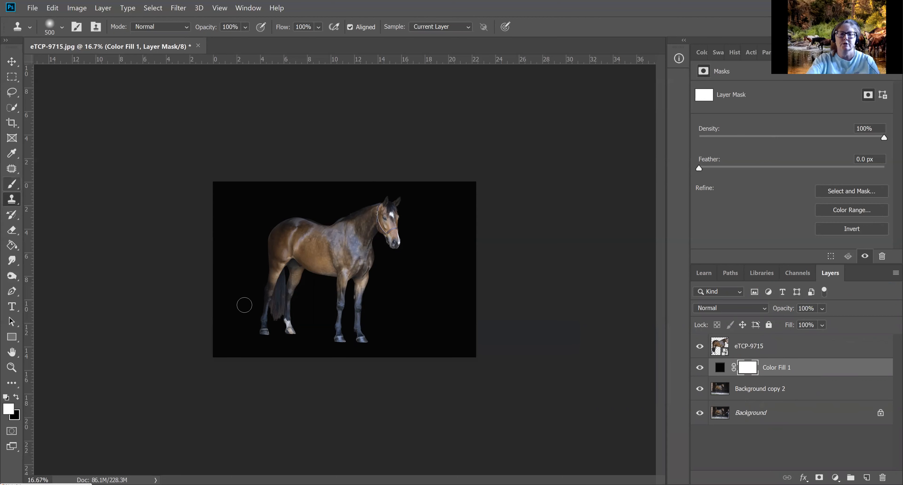
key(b)
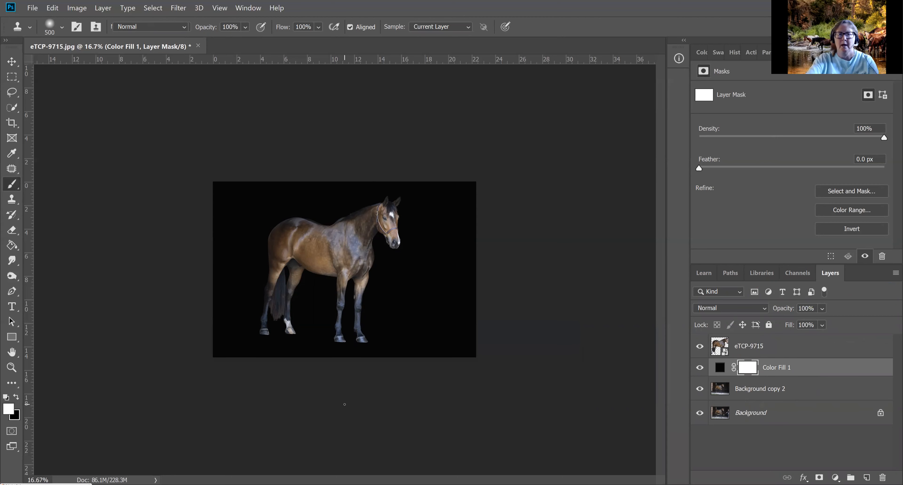
key(bracketright)
key(bracketright)
key(bracketright)
key(bracketright)
key(bracketright)
key(bracketright)
key(bracketright)
key(bracketright)
key(bracketright)
key(bracketright)
key(bracketright)
key(bracketright)
key(bracketright)
key(bracketright)
key(bracketright)
key(bracketright)
key(bracketright)
key(bracketright)
key(bracketright)
key(bracketright)
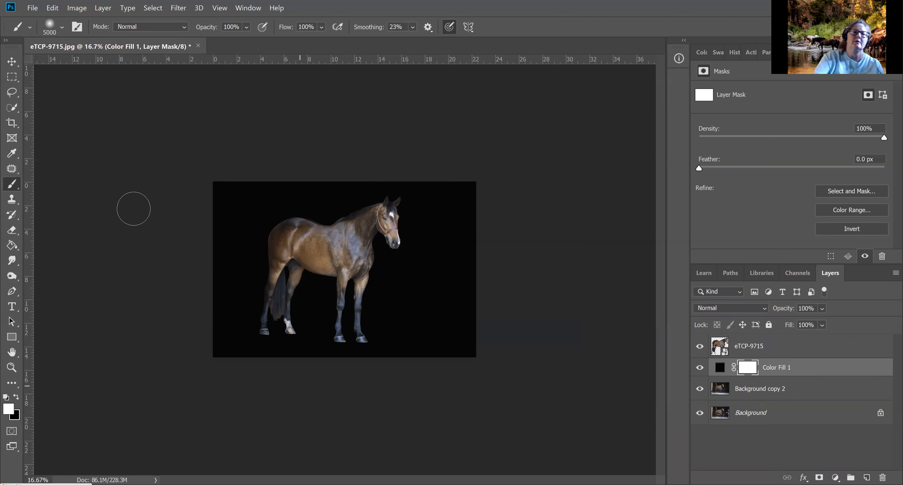
click(62, 28)
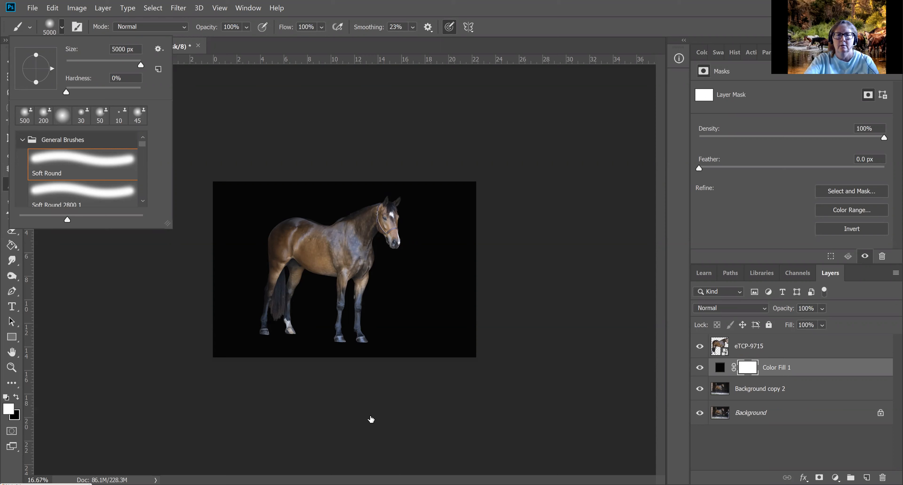
click(320, 424)
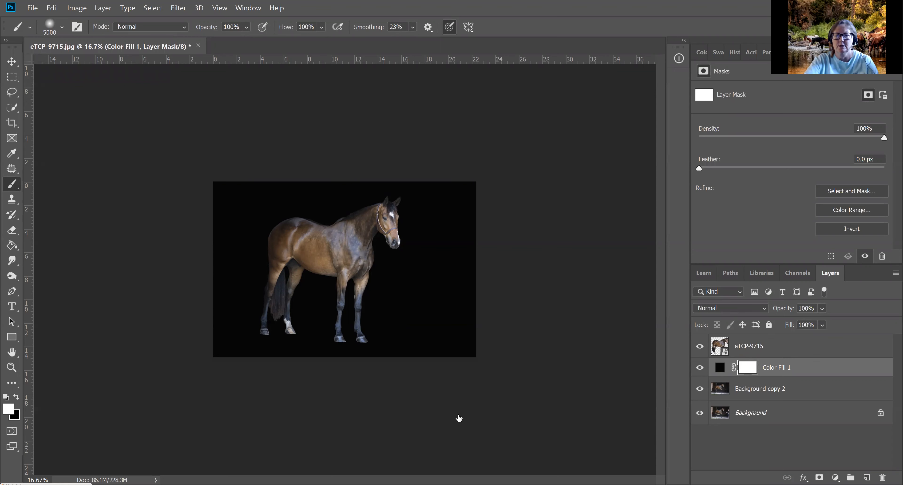
key(x)
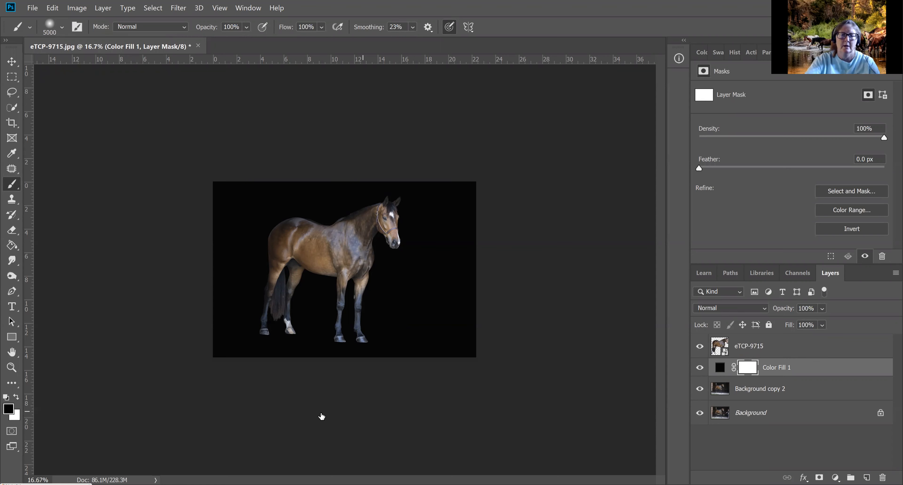
Try revealing the floor with a 5000 px mask stroke, undo it, and move the fill layer below Background copy 2 and back.
drag(339, 407, 459, 431)
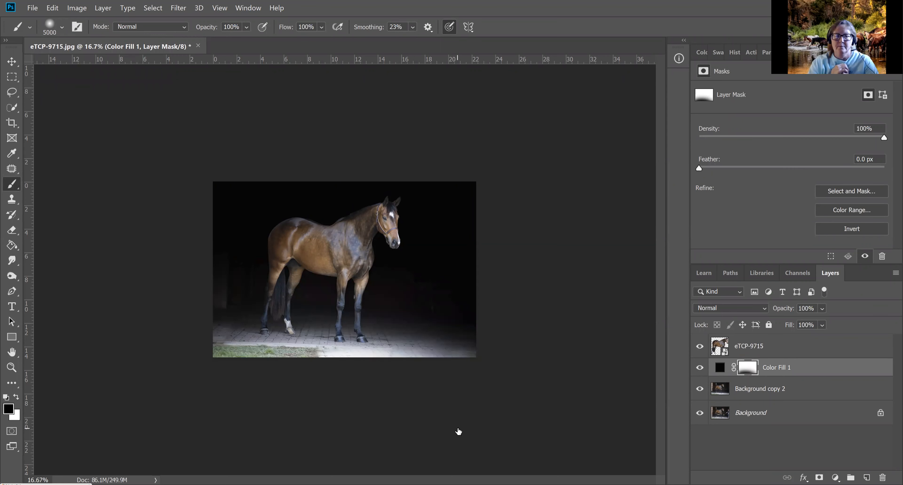
key(ctrl+z)
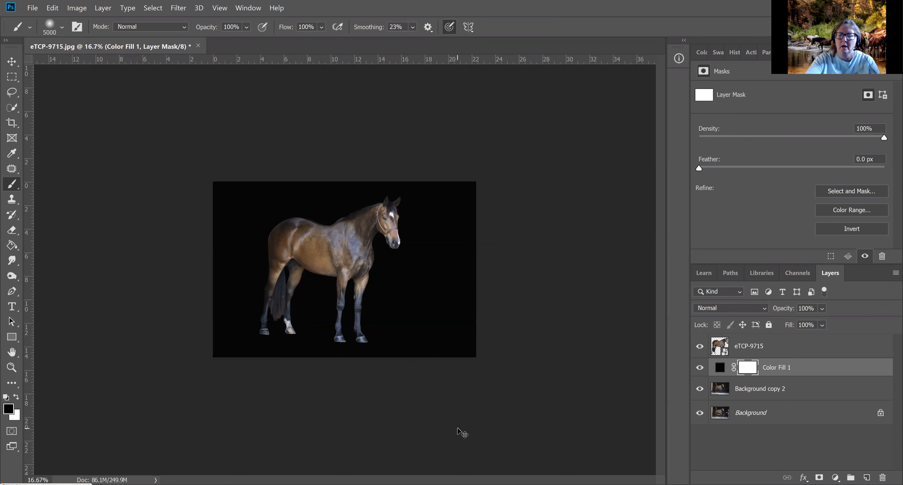
key(ctrl+bracketleft)
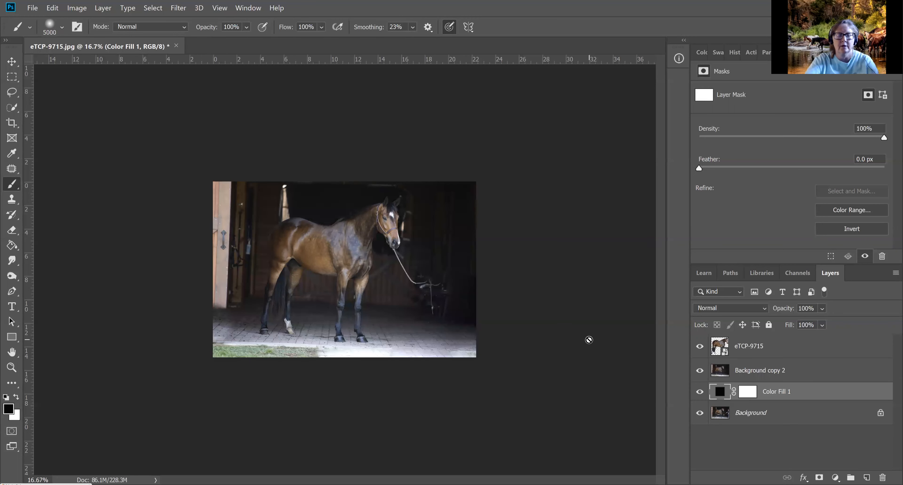
key(ctrl+bracketright)
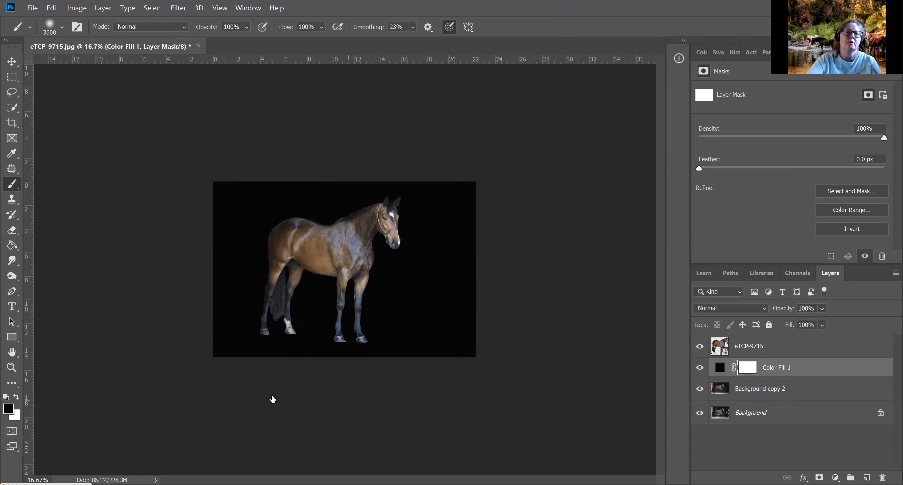
Paint black on the Color Fill 1 mask along the photo's lower edge with a 3600 px brush, and toggle the horse cutout to compare.
mouse_move(285, 409)
mouse_down()
mouse_move(478, 407)
mouse_move(289, 406)
mouse_move(231, 394)
mouse_move(434, 400)
mouse_move(494, 417)
mouse_up()
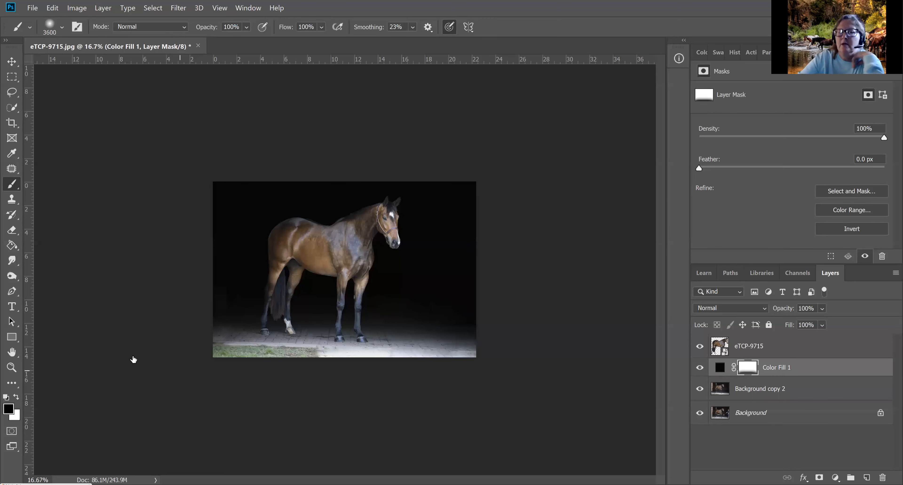
click(700, 347)
click(701, 347)
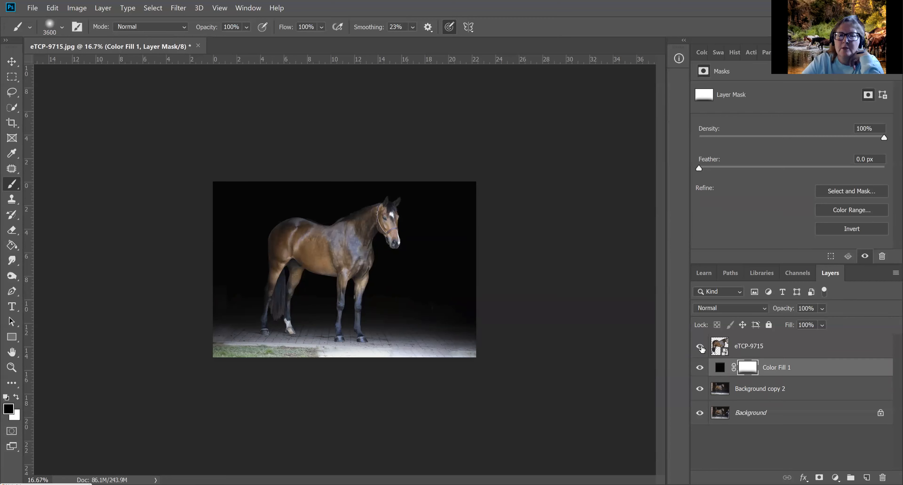
click(701, 347)
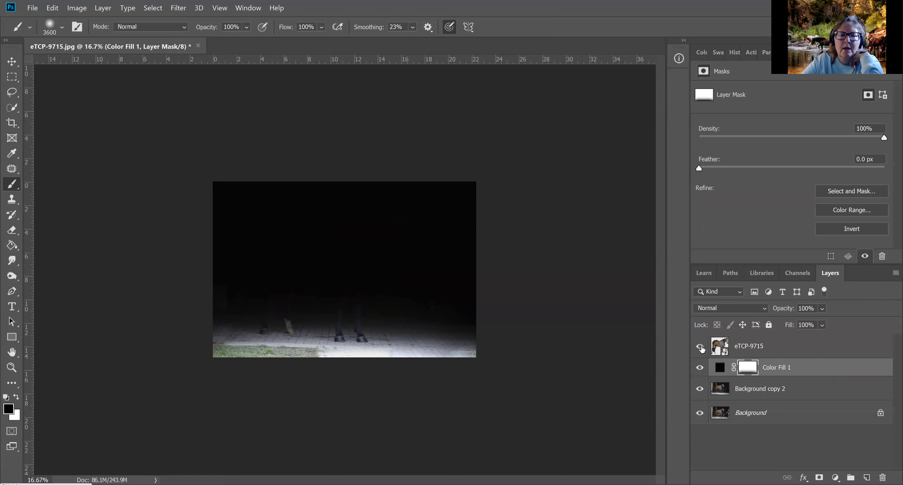
click(700, 347)
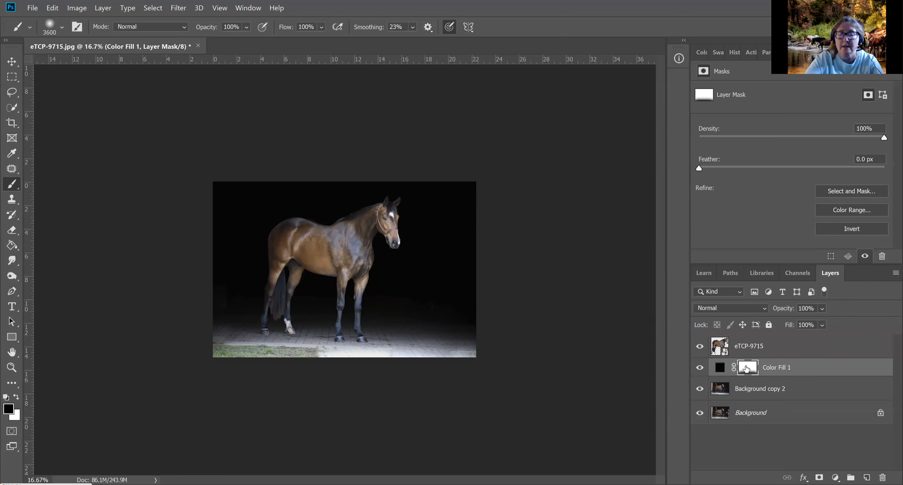
Close the finished horse composite, saving it in the samples folder as the Photoshop file eTCP-9715 with Maximize Compatibility on.
key(ctrl+plus)
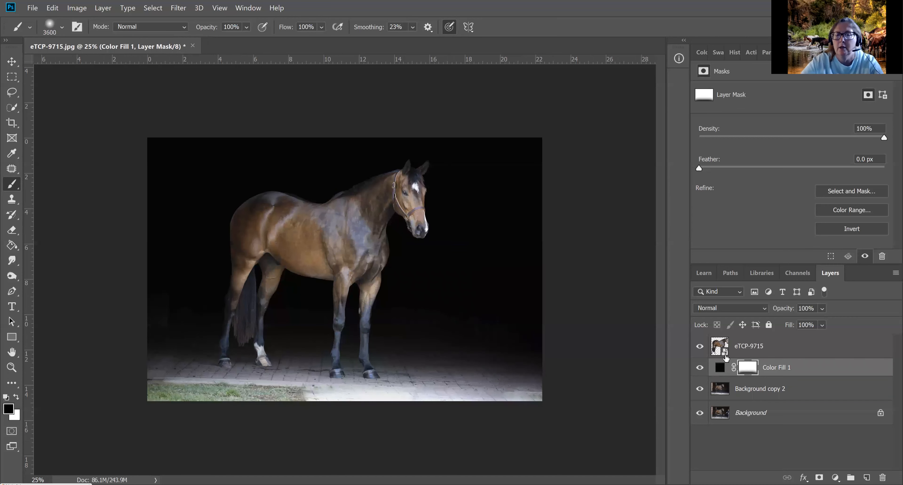
key(ctrl+plus)
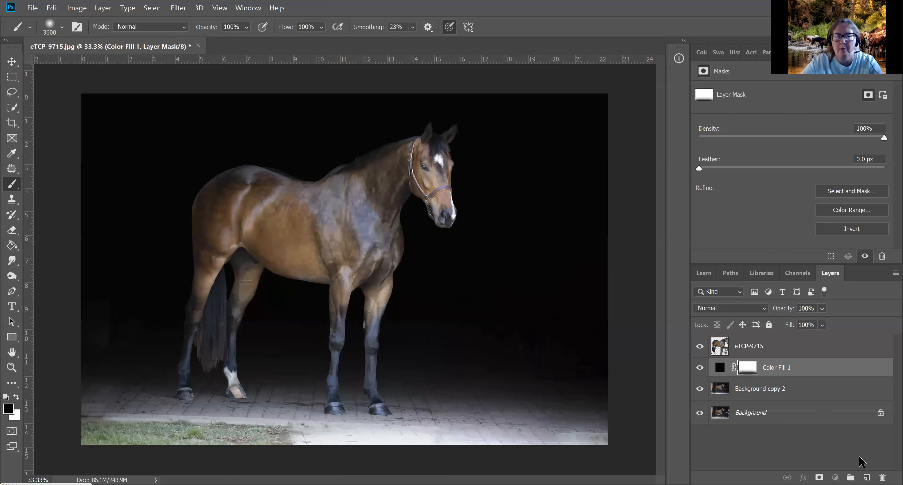
key(alt+bracketright)
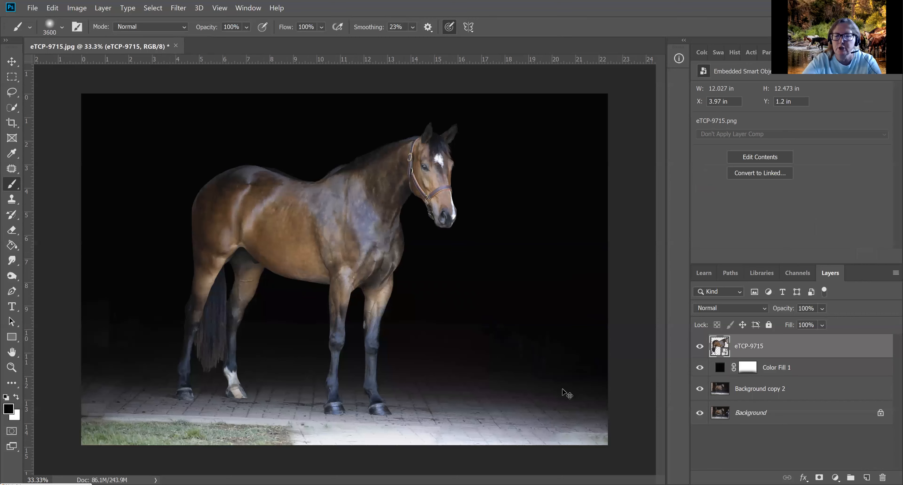
key(ctrl+minus)
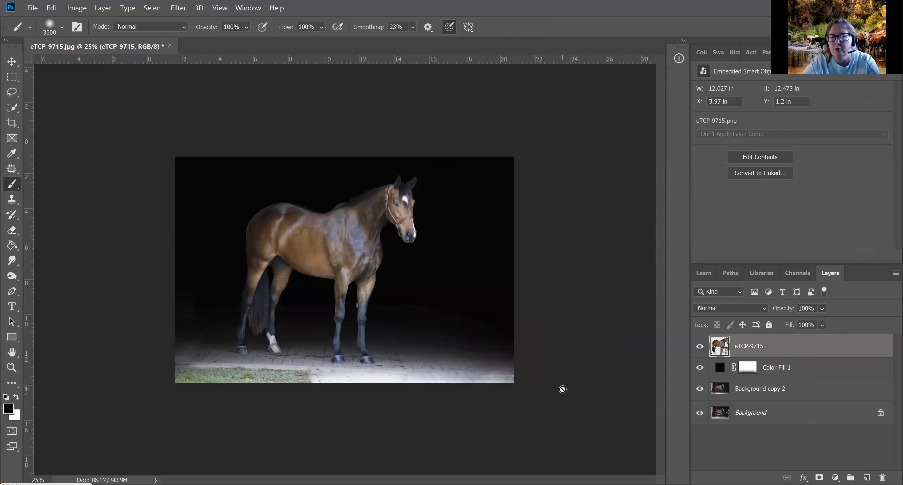
key(ctrl+minus)
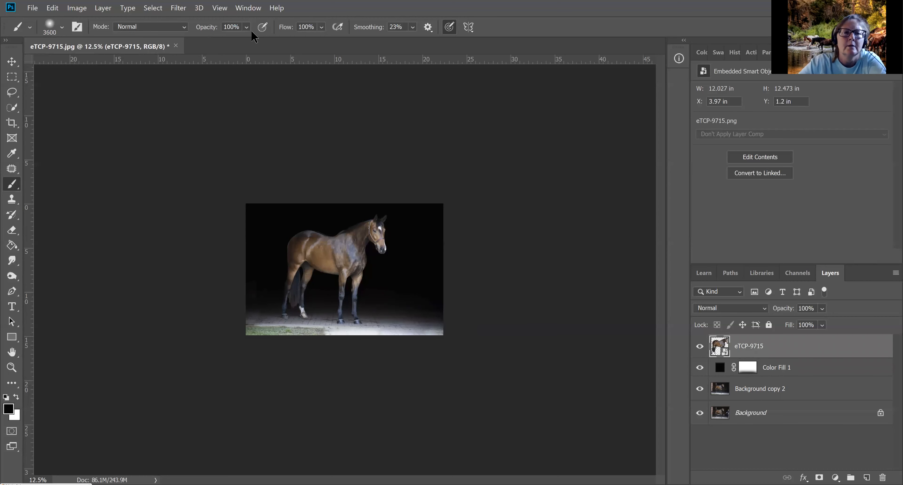
click(176, 45)
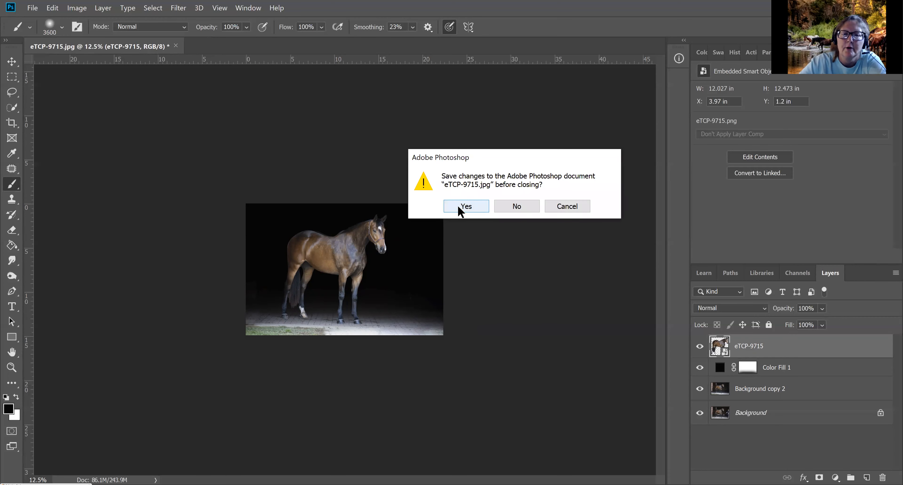
click(459, 209)
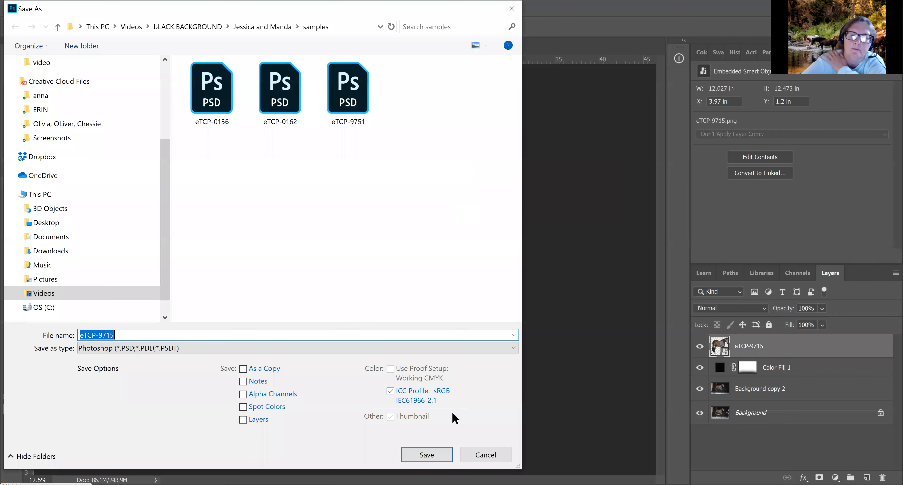
click(423, 456)
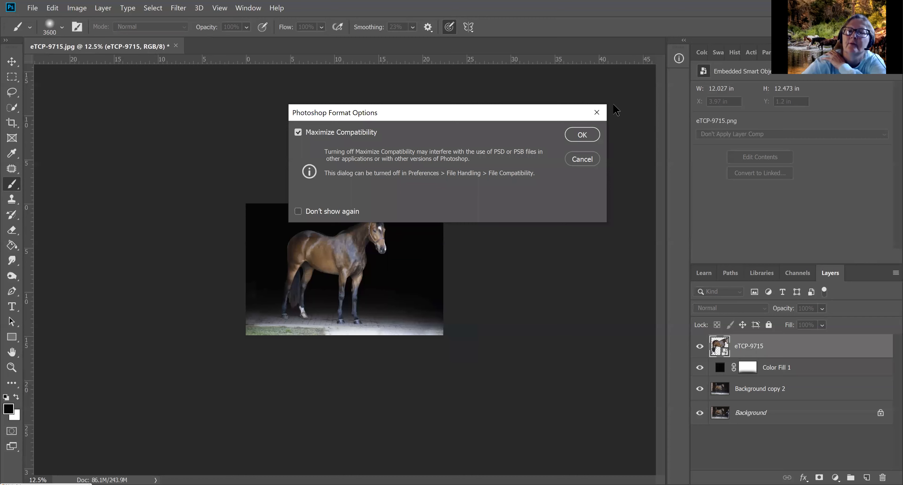
click(583, 133)
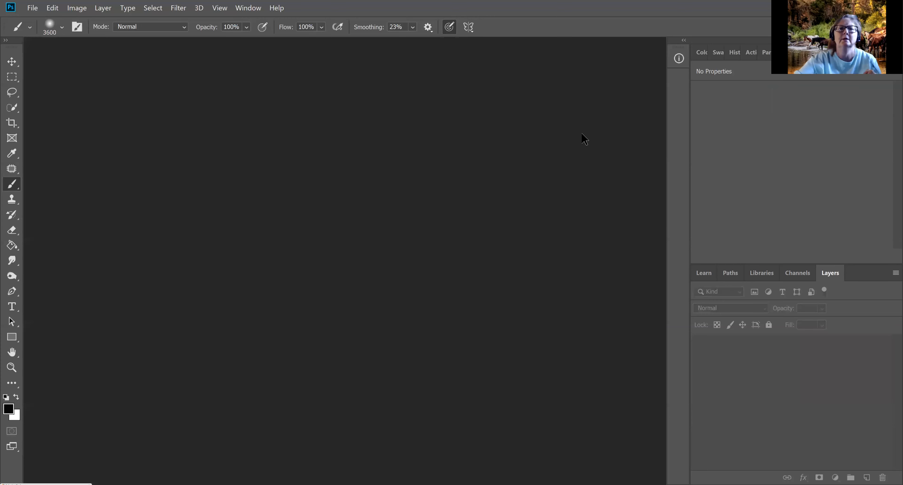
Open the barn photo eTCP-9937.jpg from the samples folder.
click(32, 8)
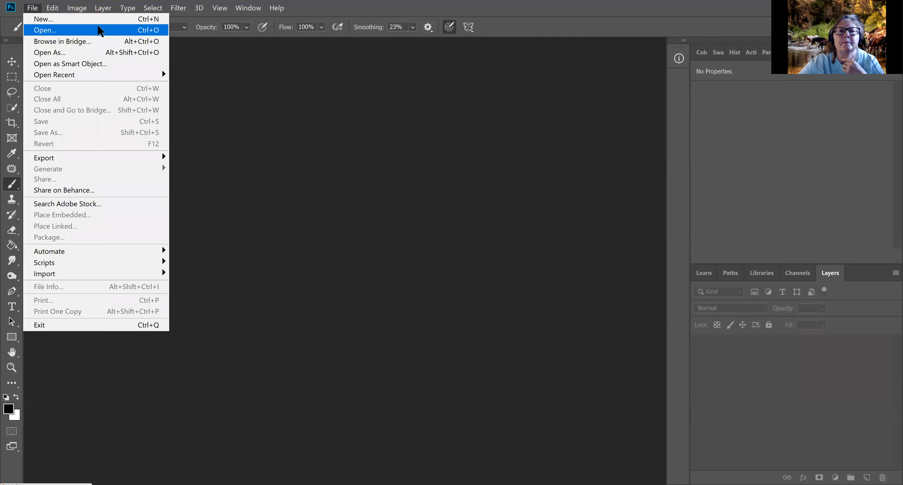
mouse_move(253, 9)
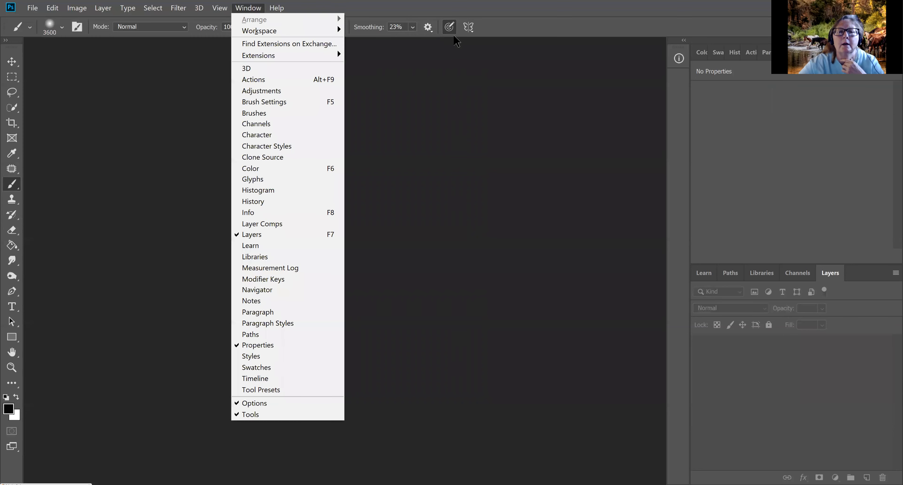
click(455, 37)
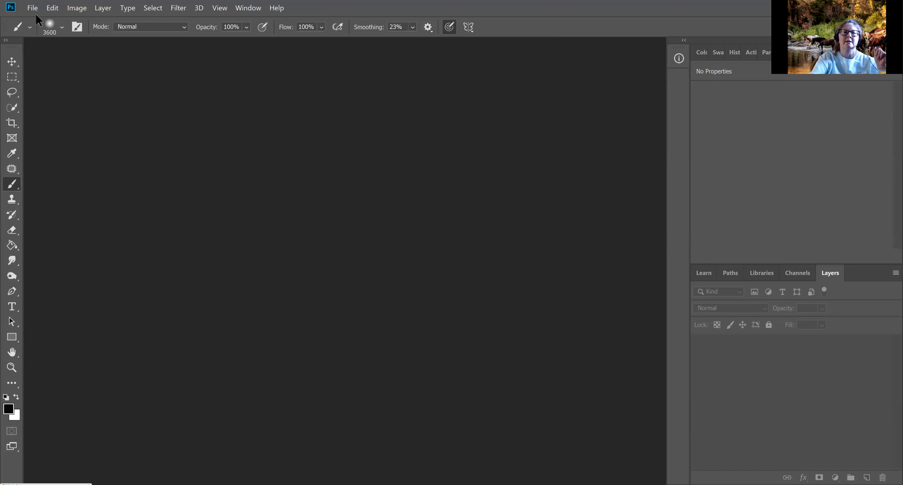
click(32, 9)
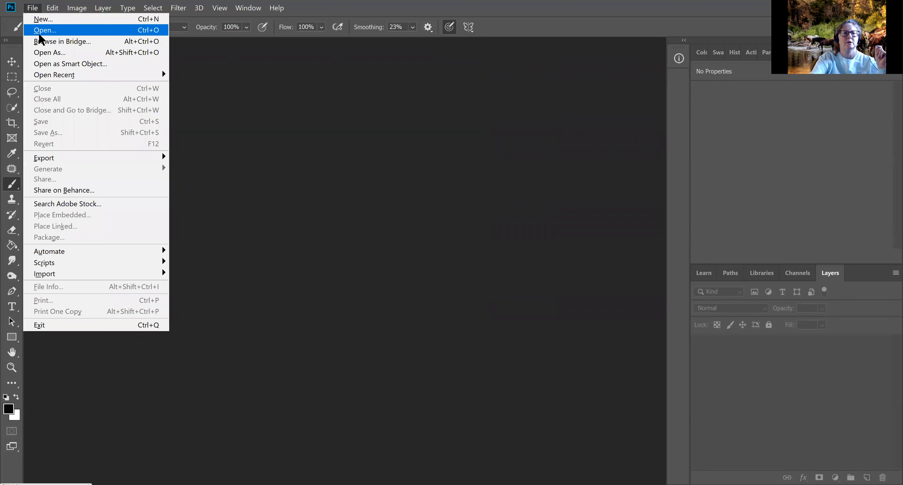
click(40, 33)
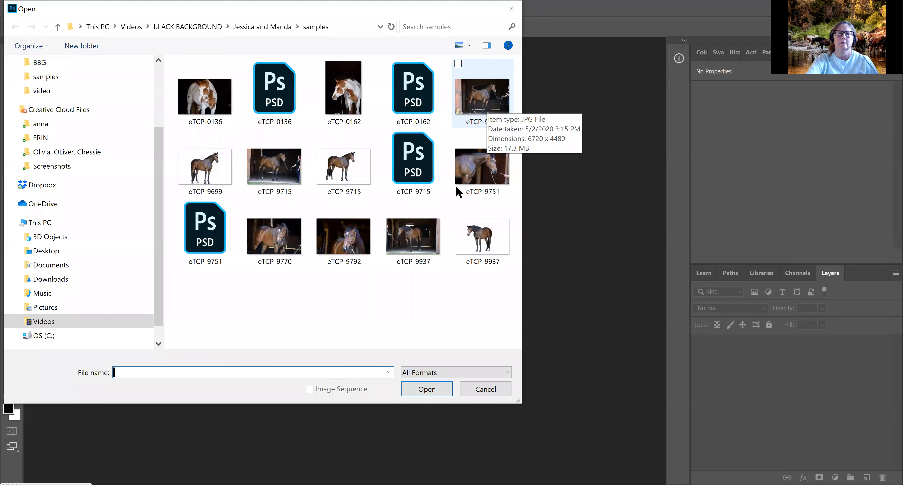
double_click(405, 230)
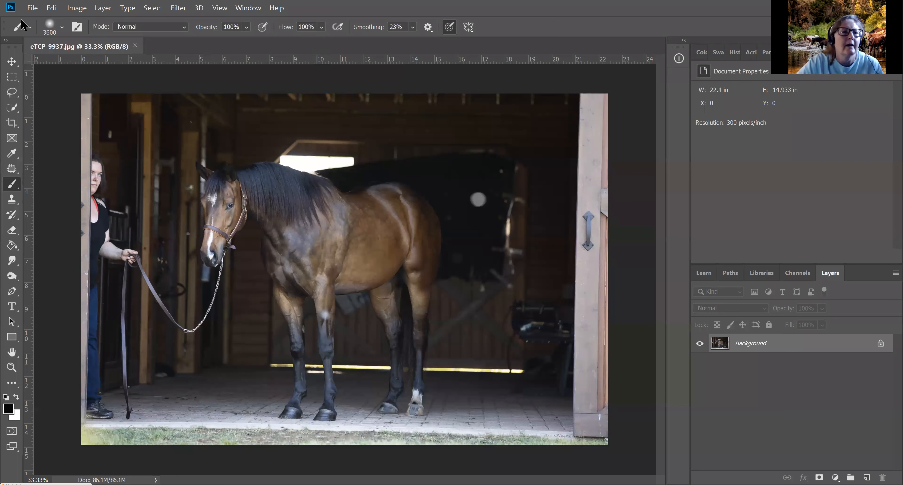
Open eTCP-9715.jpg from the samples folder and save a copy as eTCP-9715x.jpg at Maximum quality 12, Progressive format.
click(32, 7)
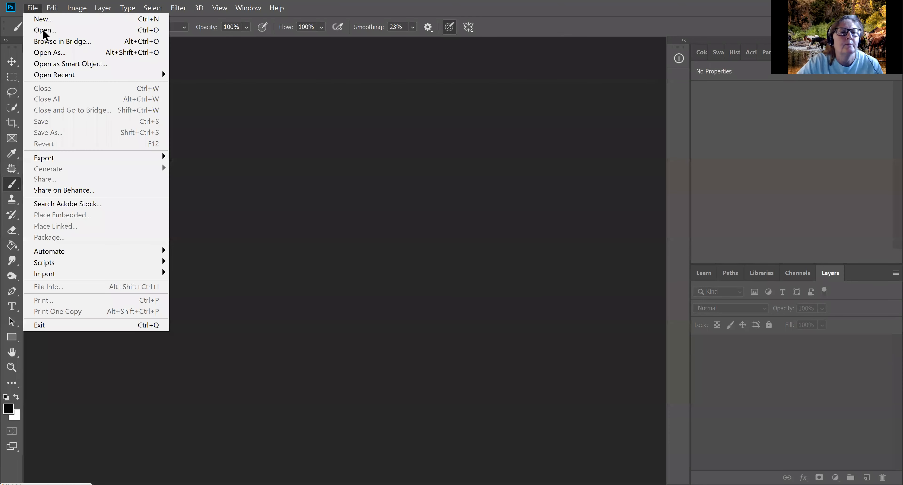
click(44, 31)
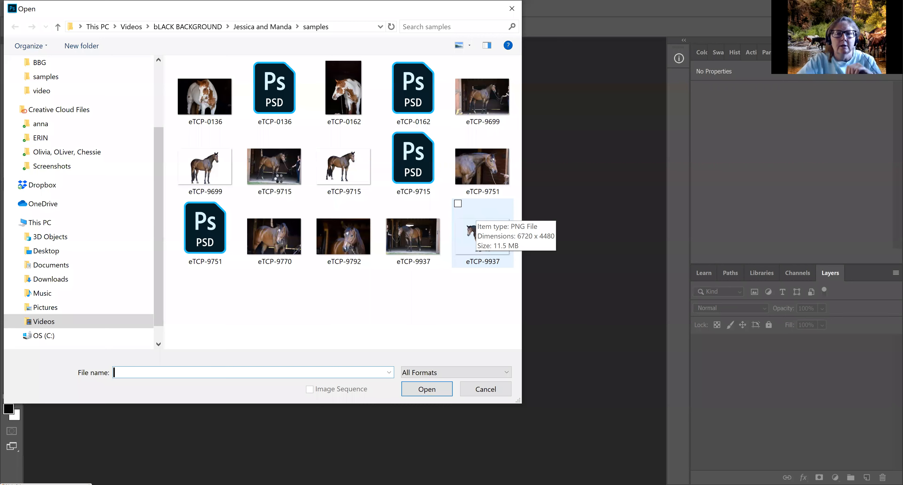
double_click(281, 182)
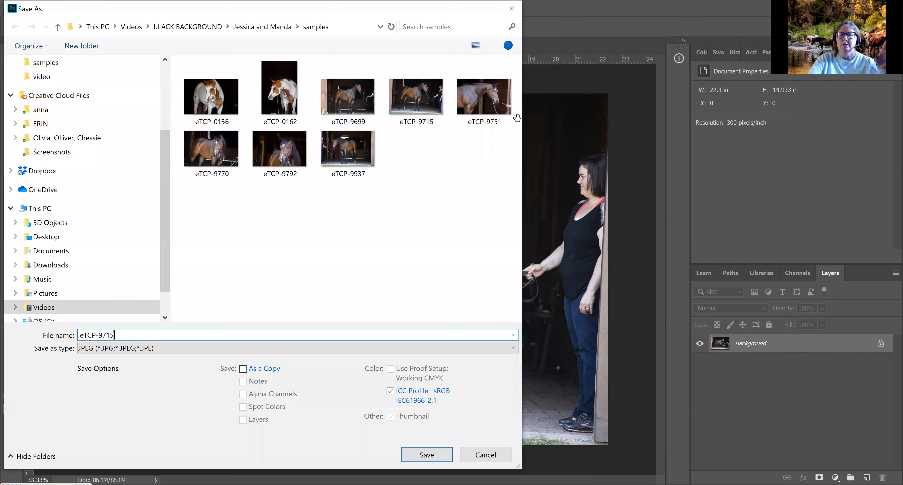
key(Return)
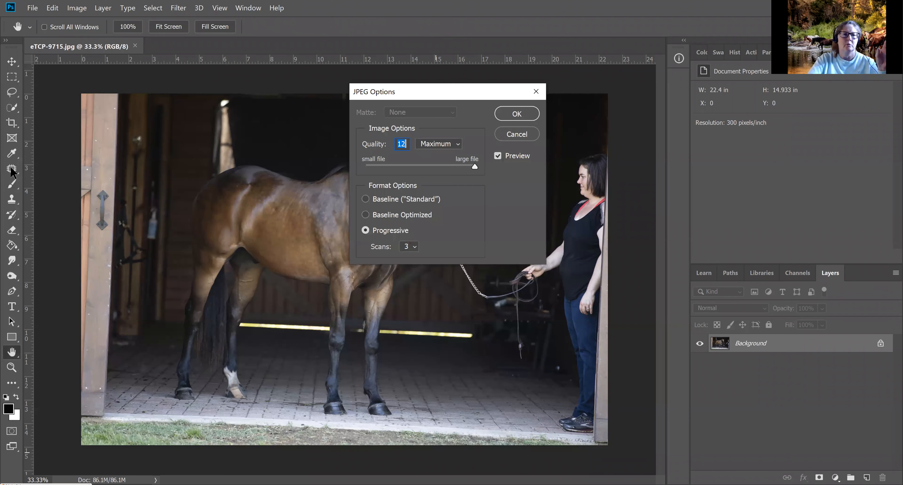
key(Return)
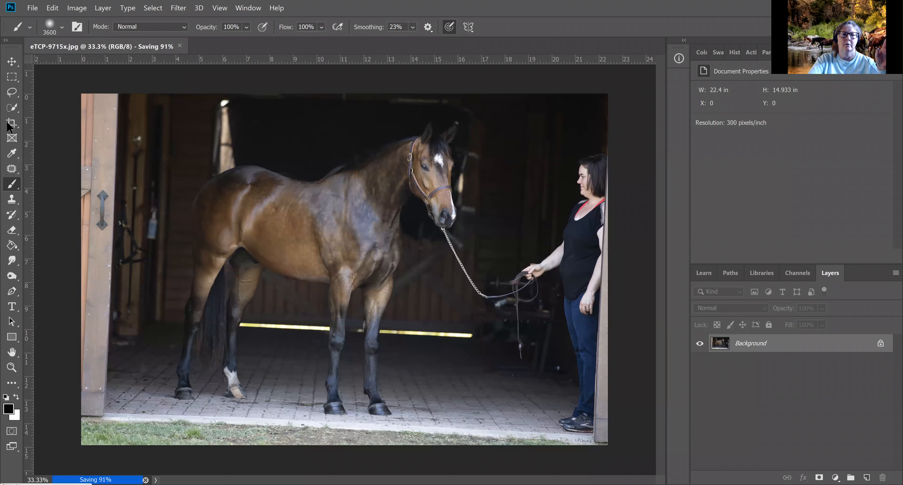
Straighten the photo with a Content-Aware crop rotated about -2.9° so the barn floor runs level and the empty corners are filled.
key(c)
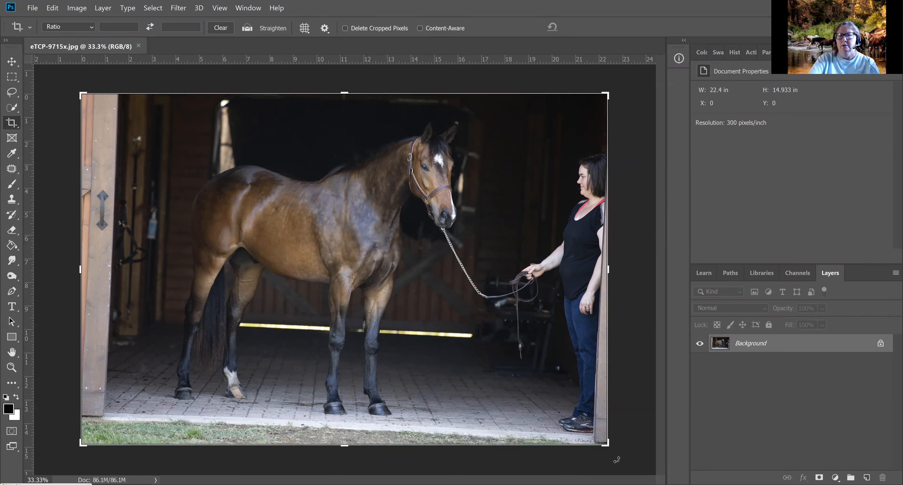
drag(618, 454, 637, 437)
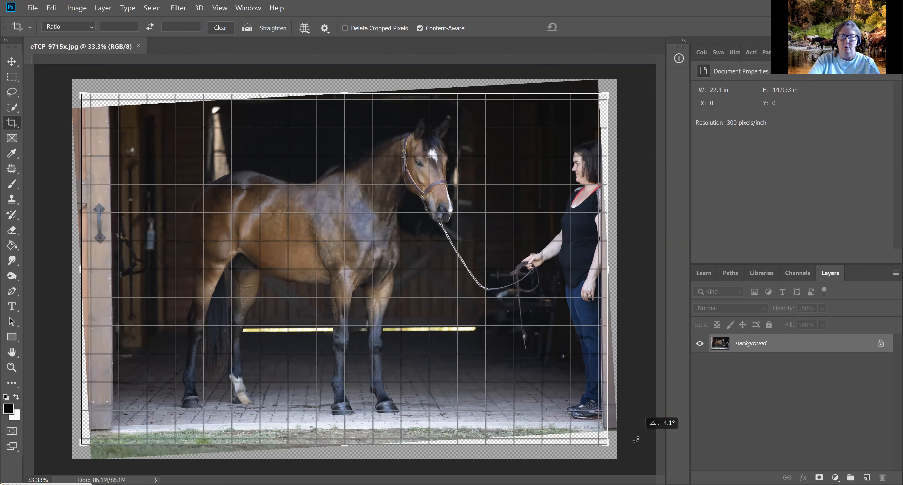
drag(636, 439, 636, 440)
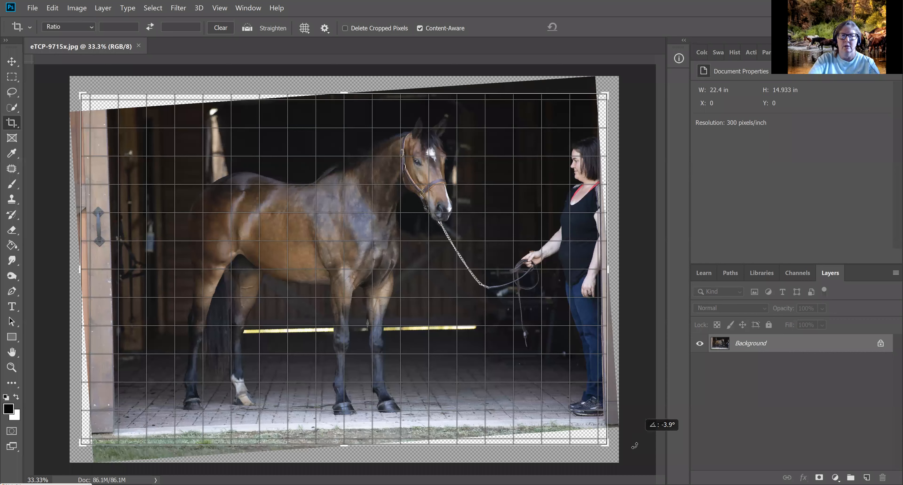
drag(634, 445, 635, 445)
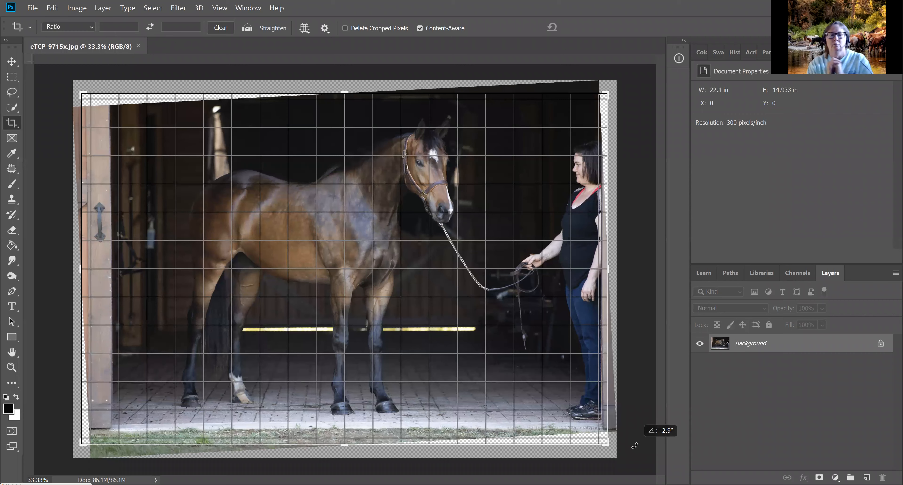
drag(634, 446, 635, 445)
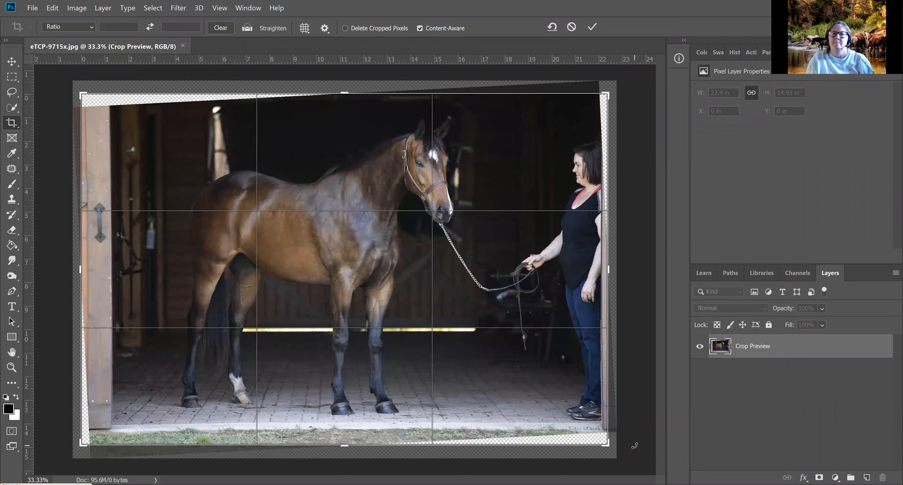
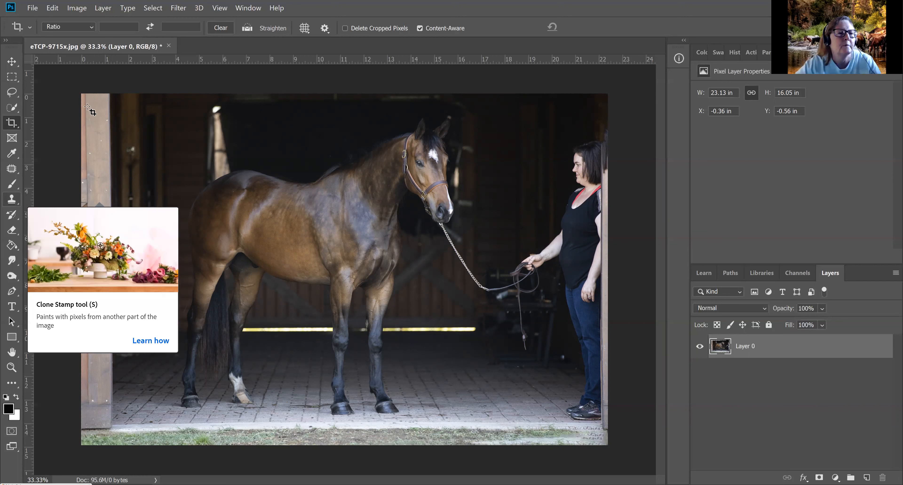
Remove the lead rope between the horse's chin and the handler's hand with an 80 px Content-Aware Spot Healing Brush.
click(11, 168)
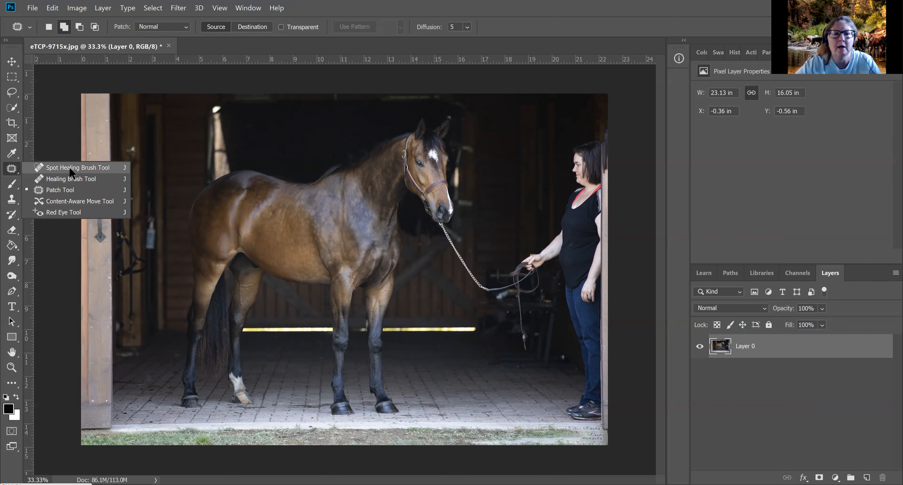
click(72, 169)
key(bracketright)
key(bracketright)
key(bracketright)
key(bracketright)
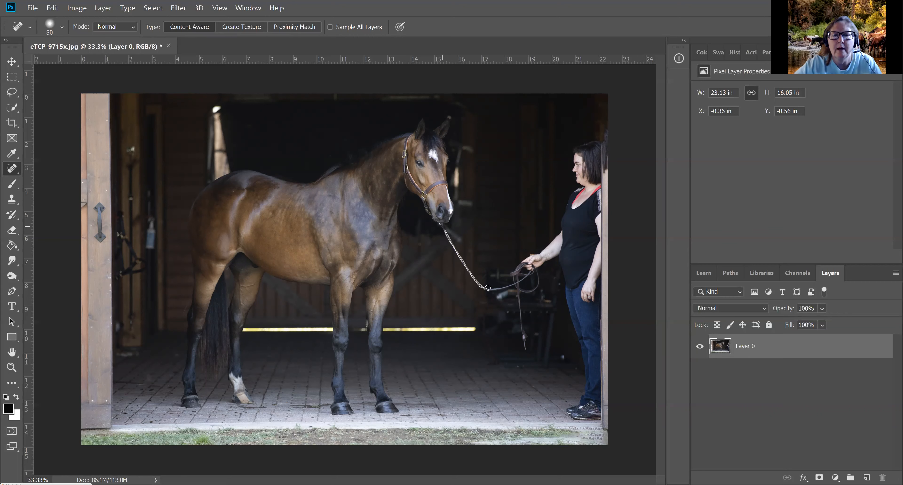
drag(442, 226, 502, 288)
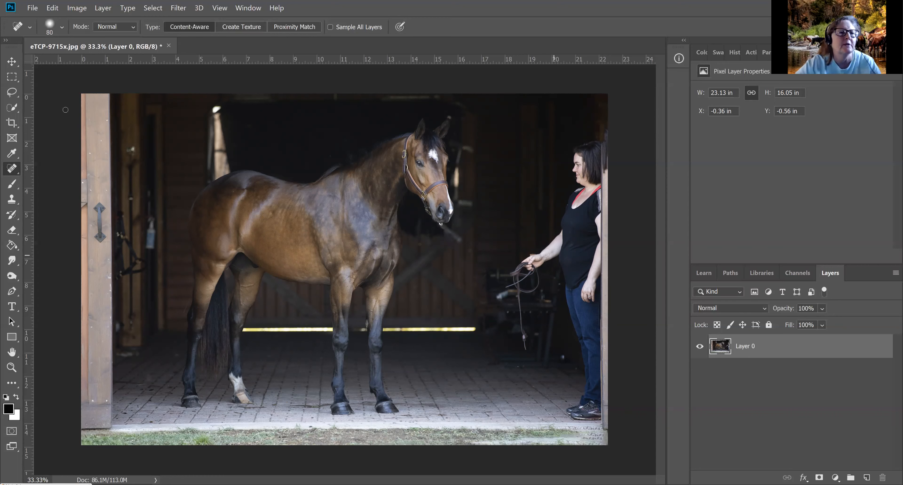
Lasso the handler with the remaining rope and nearby equipment, and fill the selection with content-aware background.
click(11, 93)
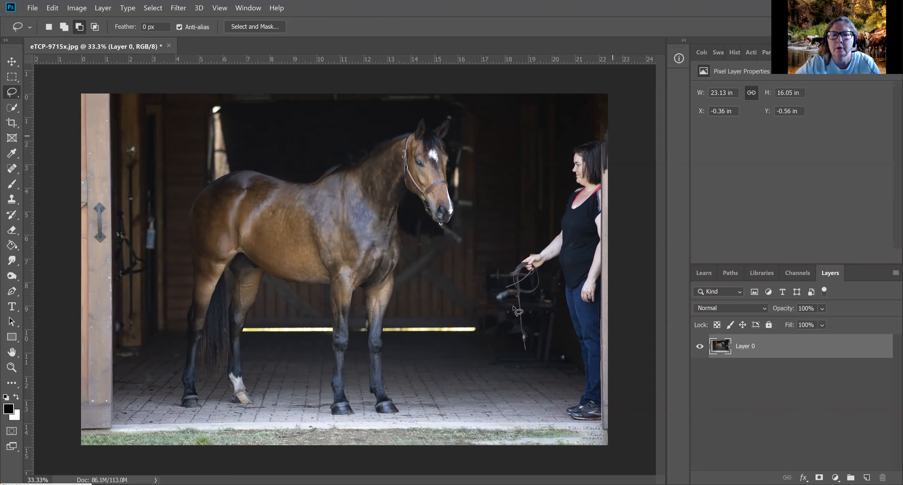
mouse_move(541, 302)
mouse_down()
mouse_move(497, 313)
mouse_move(479, 326)
mouse_move(502, 366)
mouse_move(569, 364)
mouse_move(560, 416)
mouse_move(581, 427)
mouse_move(631, 415)
mouse_move(626, 209)
mouse_move(606, 131)
mouse_up()
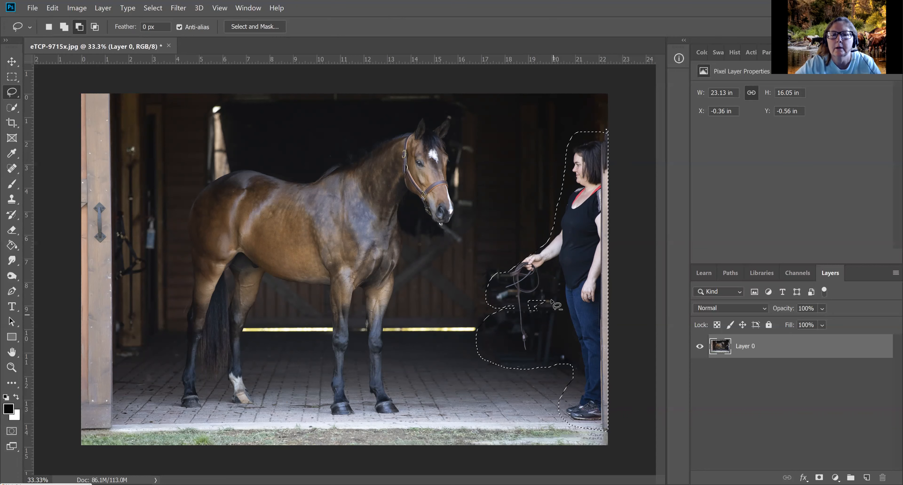
drag(530, 293, 529, 302)
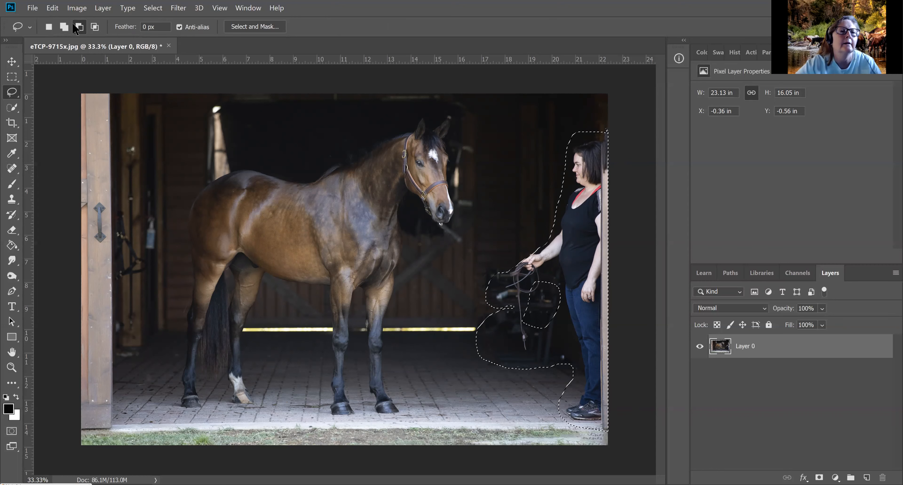
click(64, 27)
mouse_move(563, 274)
mouse_down()
mouse_move(518, 296)
mouse_move(521, 329)
mouse_move(584, 311)
mouse_move(562, 274)
mouse_up()
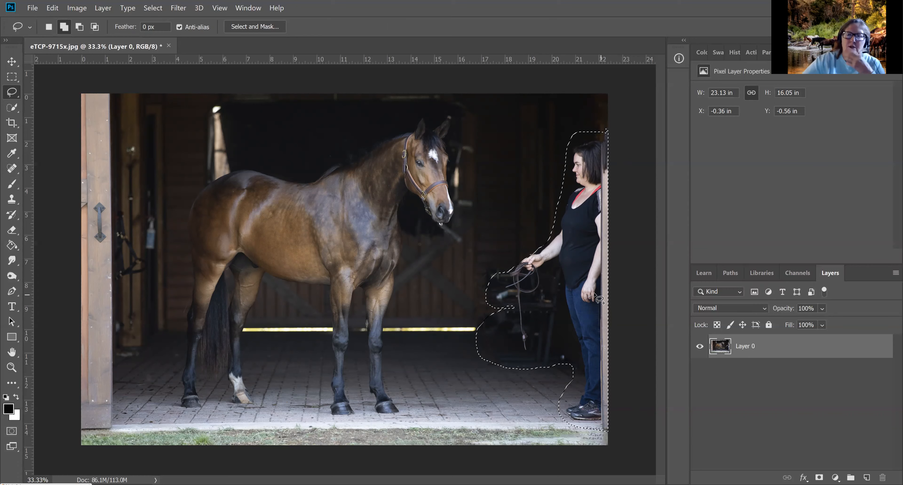
right_click(565, 278)
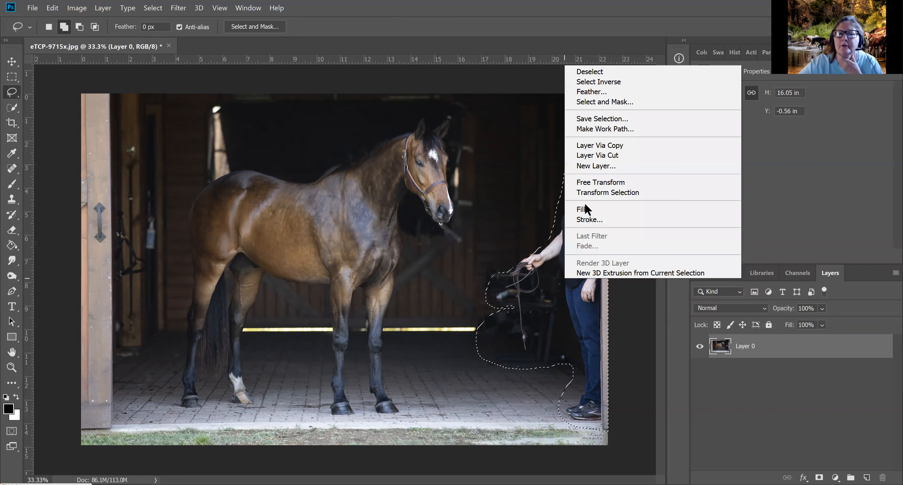
click(525, 125)
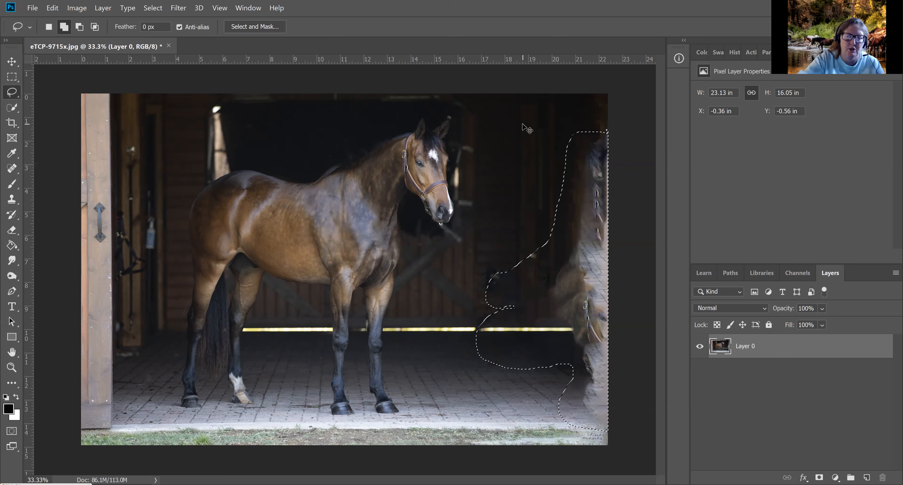
Clone clean brick floor over the smeared lower part of the photo's right edge with a 500 px Clone Stamp.
click(525, 128)
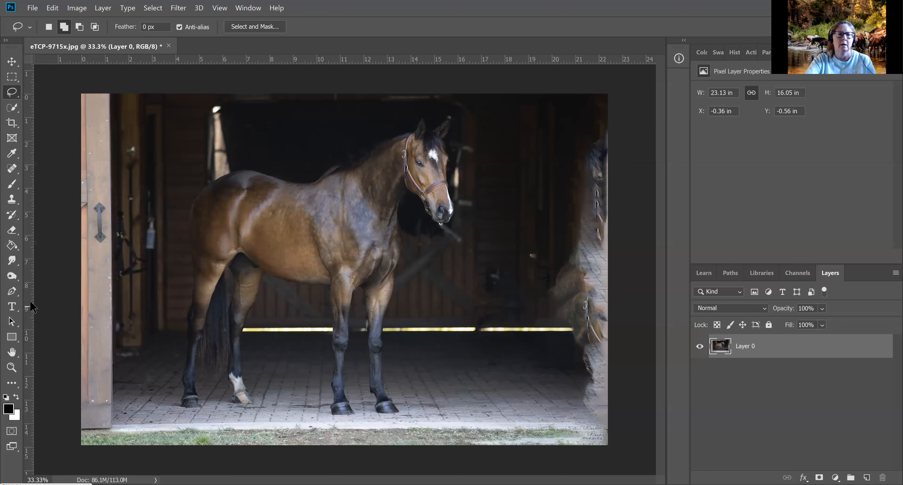
click(11, 203)
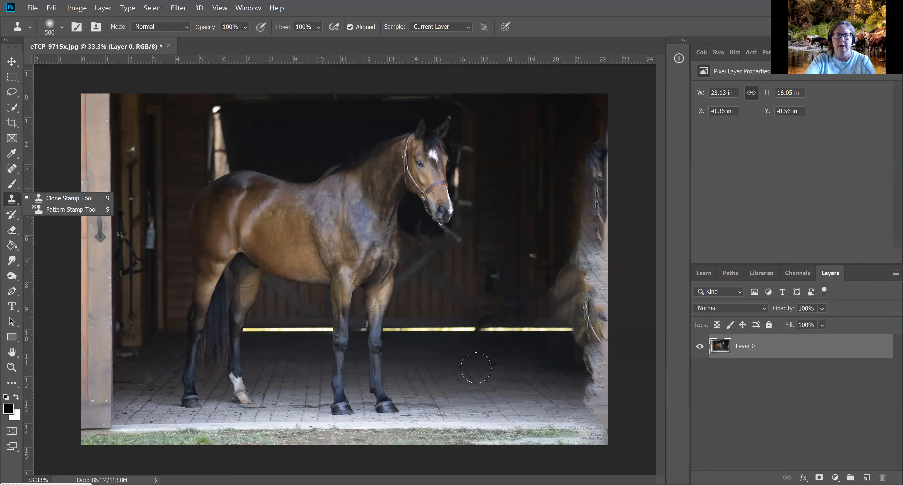
alt+click(476, 367)
mouse_move(593, 362)
mouse_down()
mouse_move(624, 360)
mouse_move(590, 367)
mouse_move(604, 398)
mouse_up()
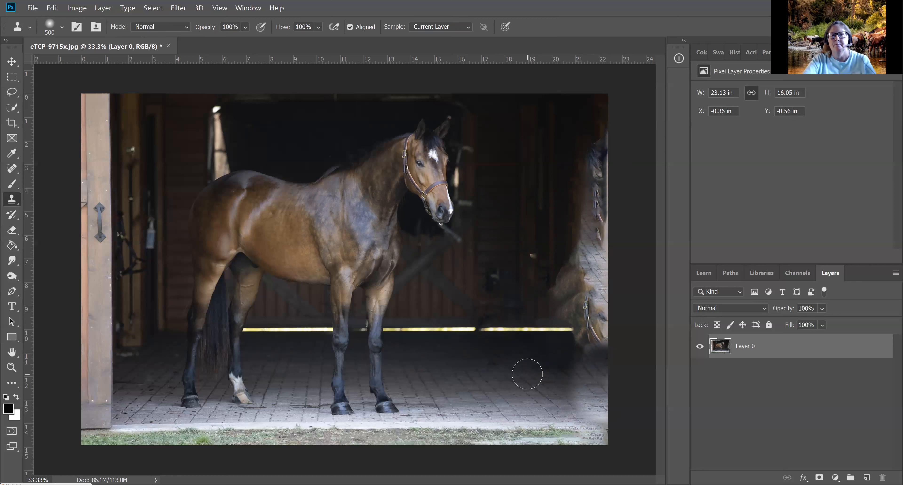
key(ctrl+z)
mouse_move(560, 361)
mouse_down()
mouse_move(588, 362)
mouse_move(602, 405)
mouse_move(597, 346)
mouse_up()
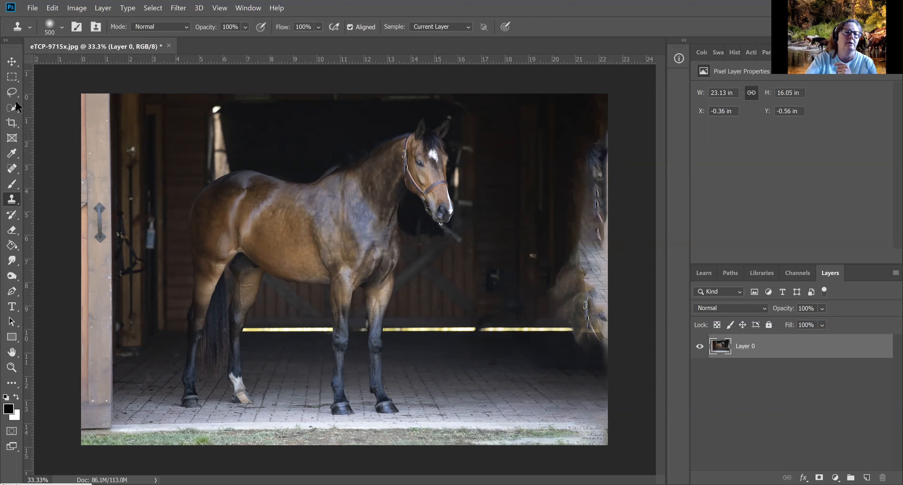
Lasso the remaining distorted patch along the photo's right edge, fill it with Content-Aware at 100% opacity, and deselect.
click(12, 92)
mouse_move(582, 149)
mouse_down()
mouse_move(560, 307)
mouse_move(610, 363)
mouse_move(640, 197)
mouse_move(627, 130)
mouse_move(586, 132)
mouse_move(574, 152)
mouse_move(577, 210)
mouse_up()
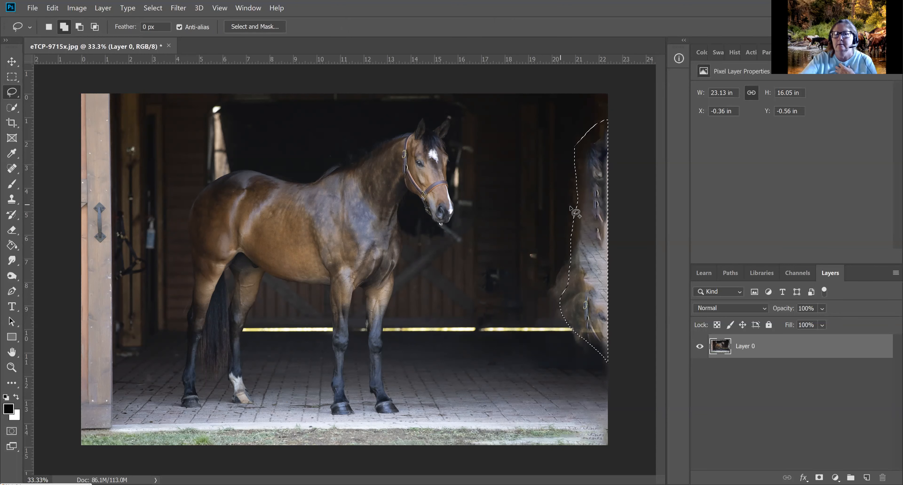
right_click(591, 224)
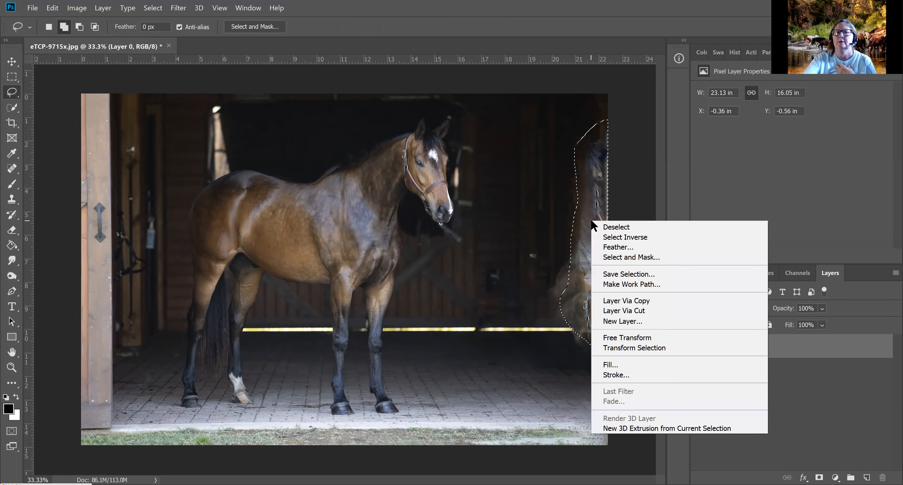
click(616, 365)
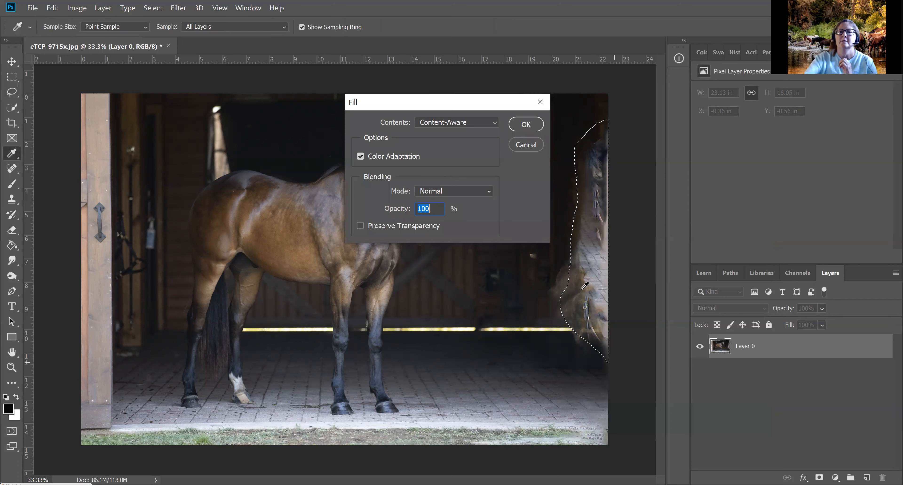
click(493, 122)
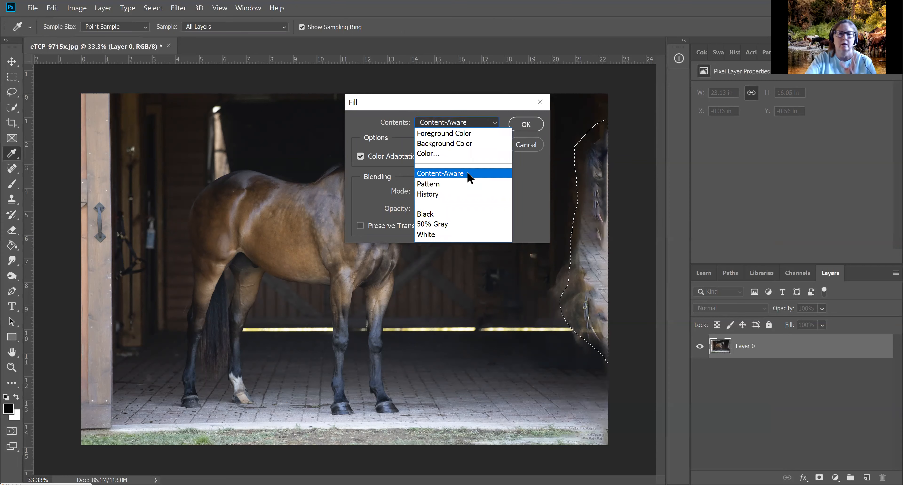
click(469, 174)
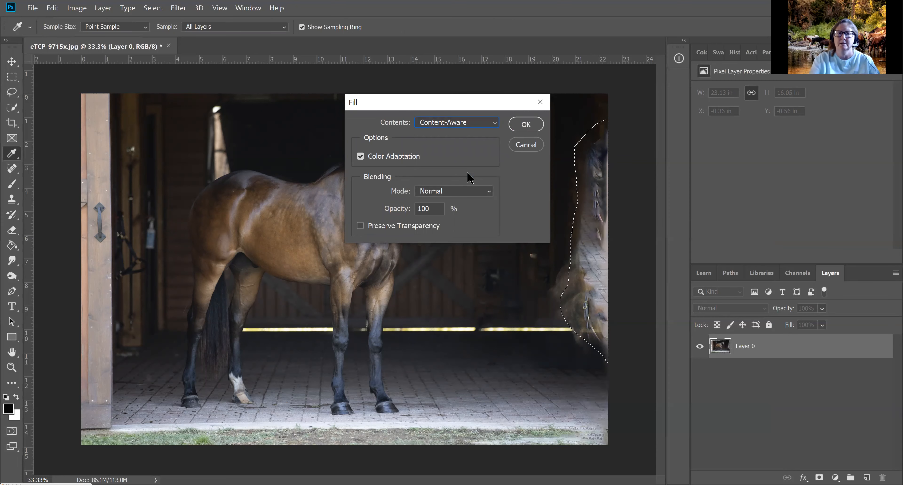
click(526, 124)
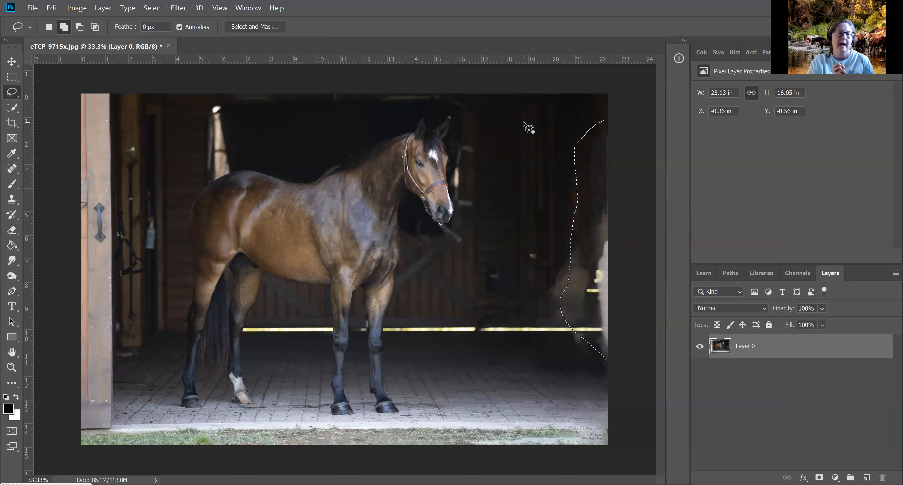
click(643, 244)
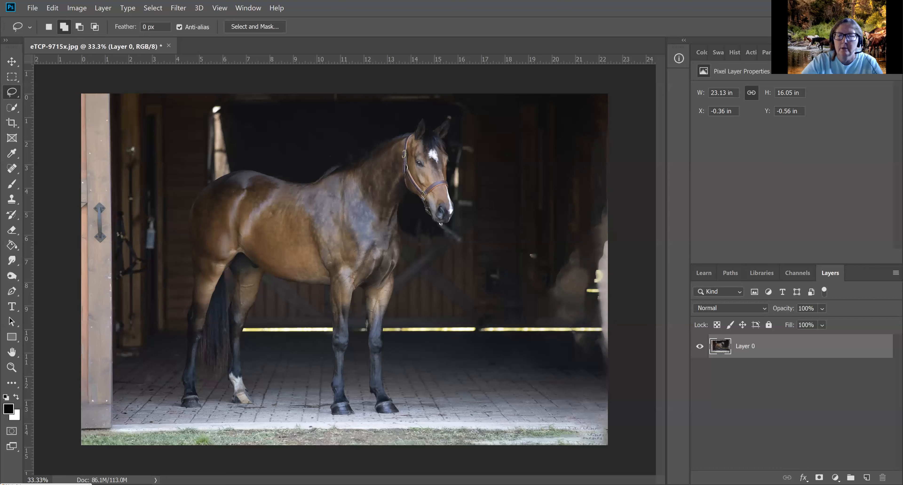
Duplicate the layer and heal the small bright spot on the dark barn wall with an 80 px Content-Aware Spot Healing Brush.
key(ctrl+plus)
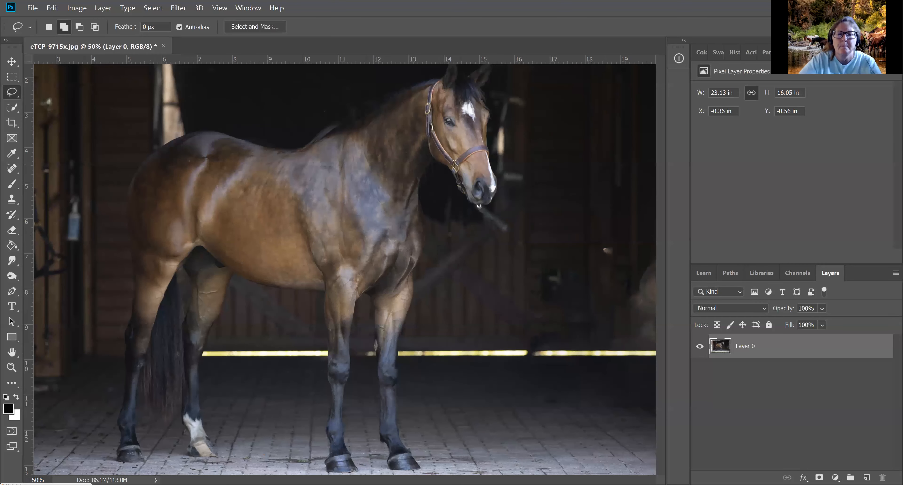
key(ctrl+j)
key(ctrl+plus)
key(ctrl+plus)
key(ctrl+plus)
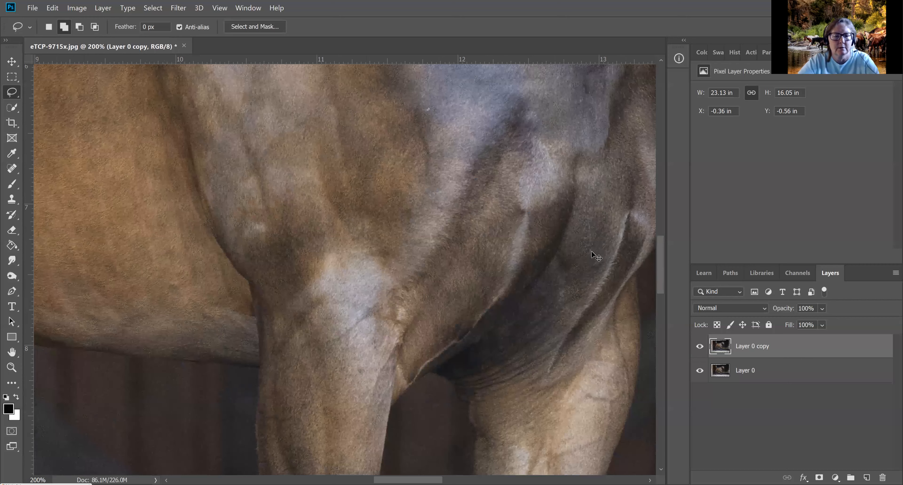
click(9, 166)
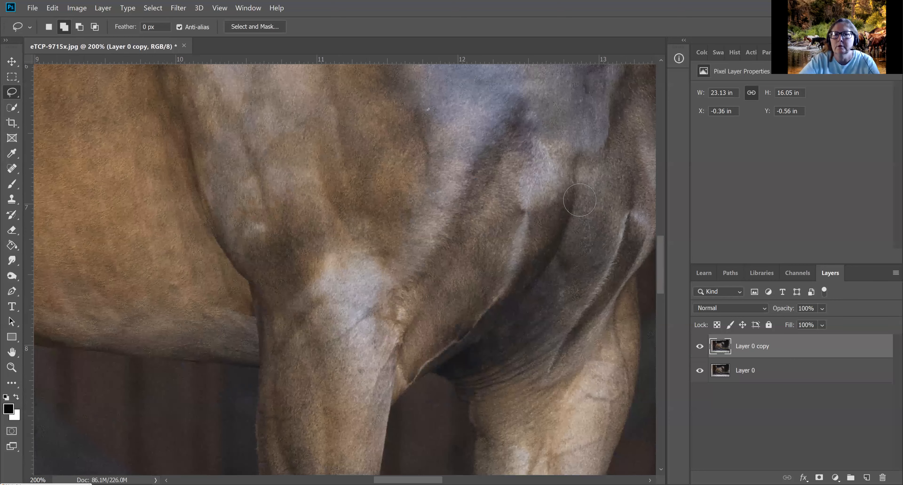
scroll(595, 196, right, 5)
click(576, 196)
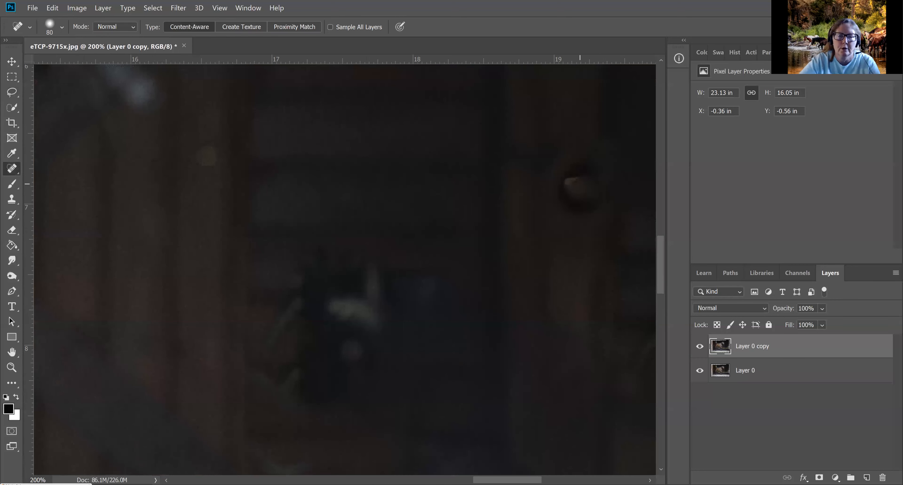
Clone dark background over the metal snap and the start of the rope below the horse's chin with a 20 px Clone Stamp.
drag(529, 479, 490, 479)
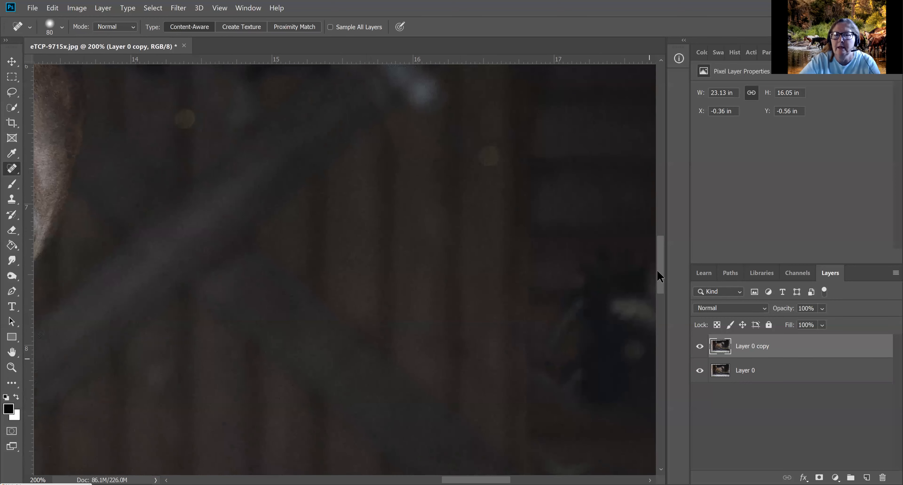
click(659, 227)
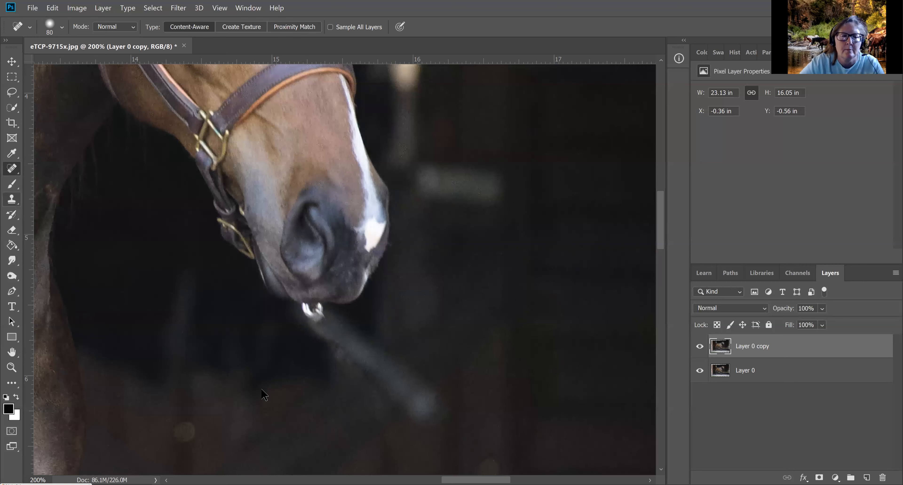
key(s)
key(bracketleft)
key(bracketleft)
key(bracketleft)
key(bracketleft)
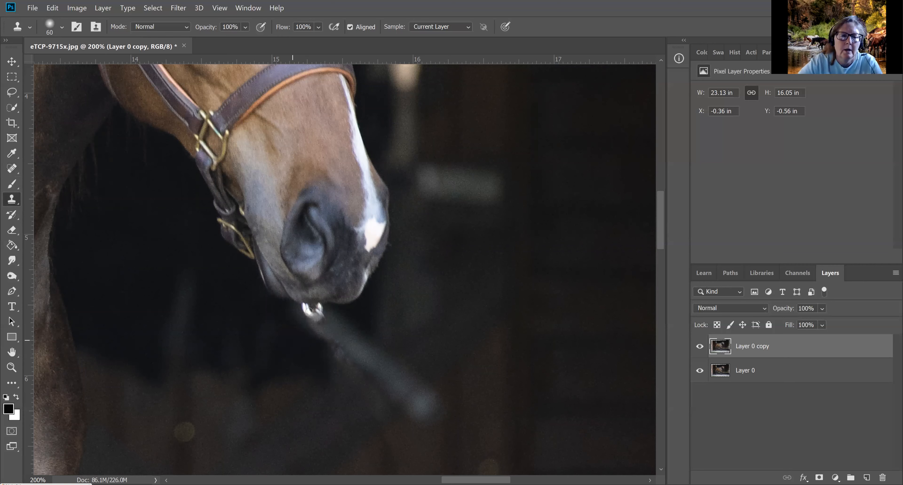
key(bracketleft)
key(bracketleft)
key(bracketleft)
key(bracketleft)
drag(308, 311, 302, 307)
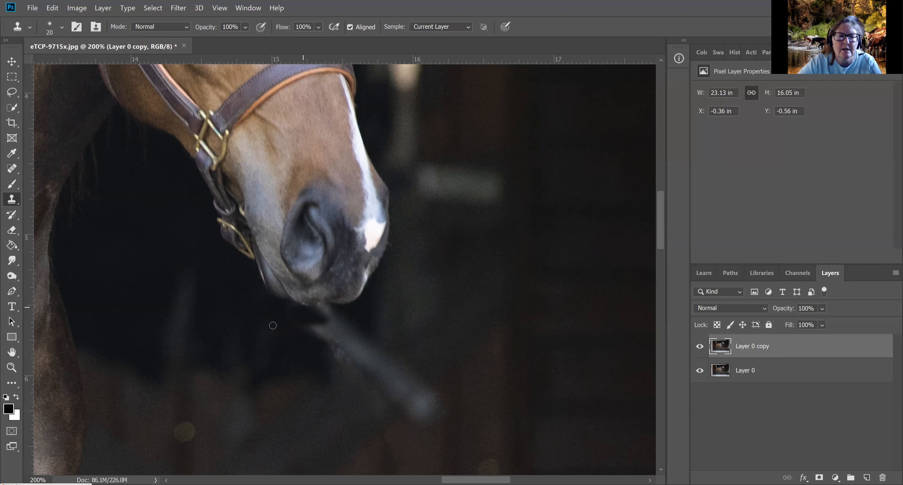
mouse_move(329, 309)
mouse_down()
mouse_move(312, 309)
mouse_move(336, 311)
mouse_move(329, 318)
mouse_move(317, 311)
mouse_move(330, 310)
mouse_move(304, 319)
mouse_up()
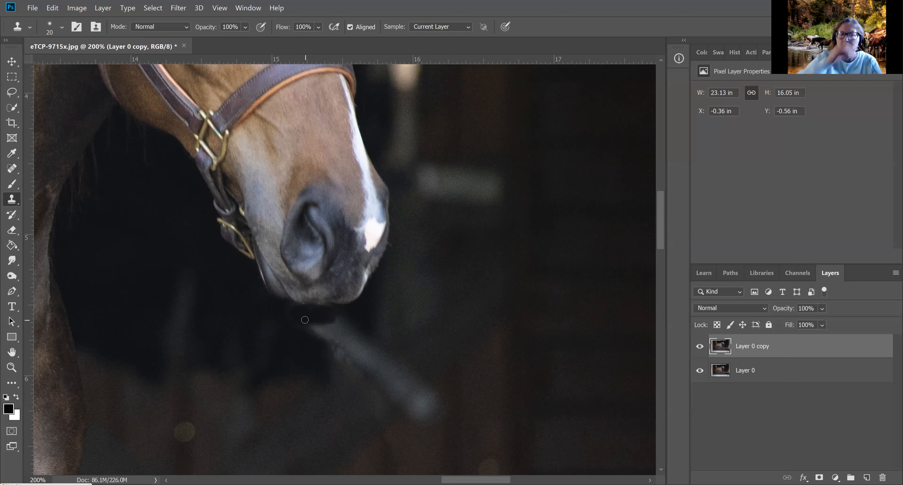
Duplicate the retouched Layer 0 copy.
key(ctrl+minus)
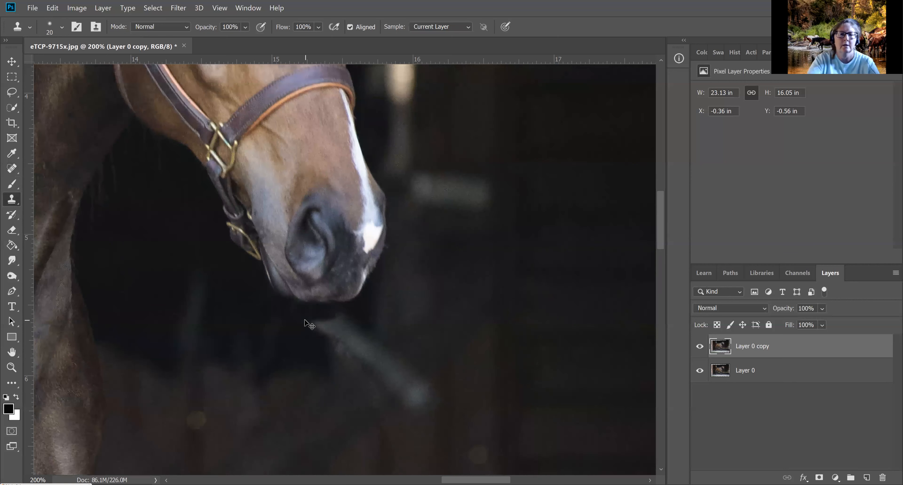
key(ctrl+minus)
key(ctrl+minus)
key(ctrl+minus)
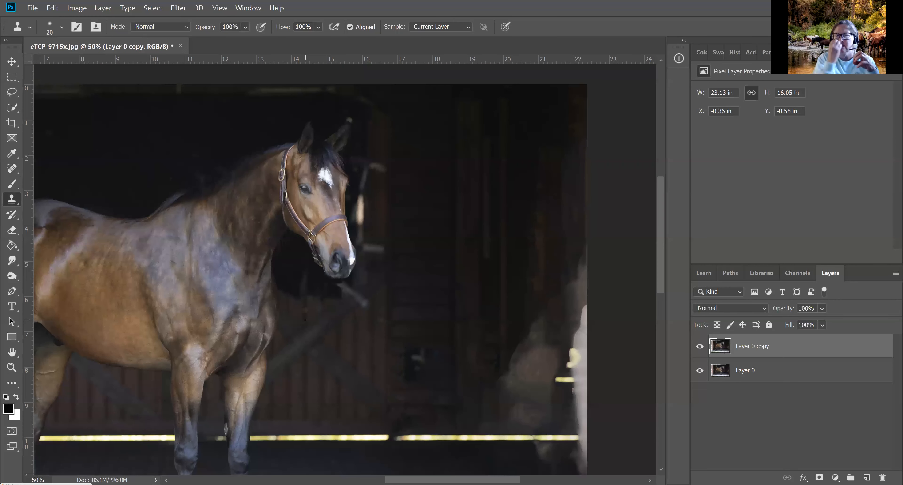
key(ctrl+minus)
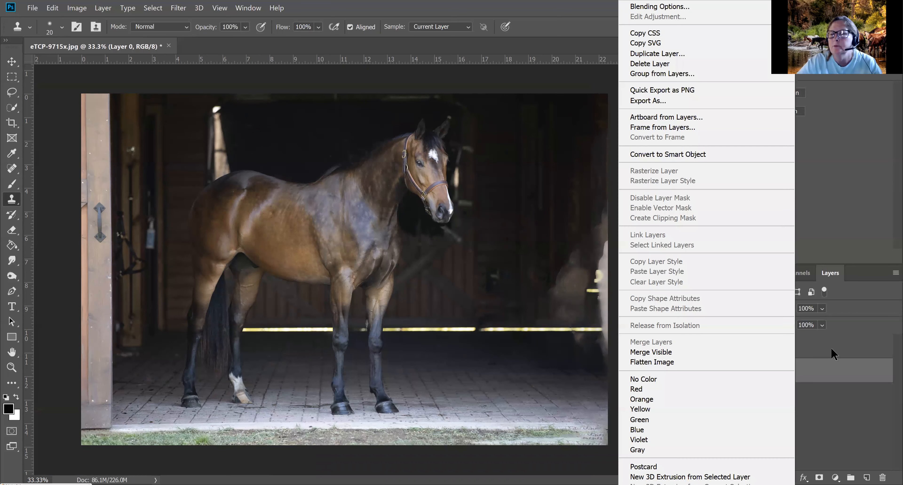
right_click(834, 368)
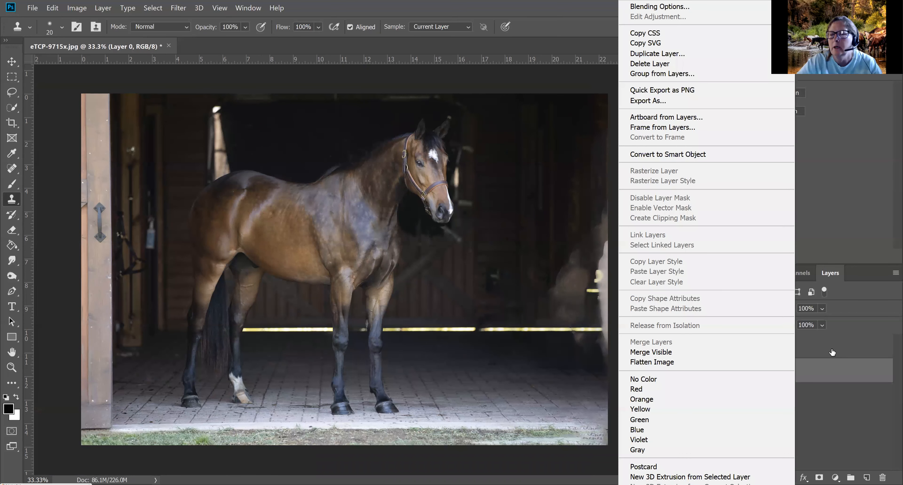
click(767, 353)
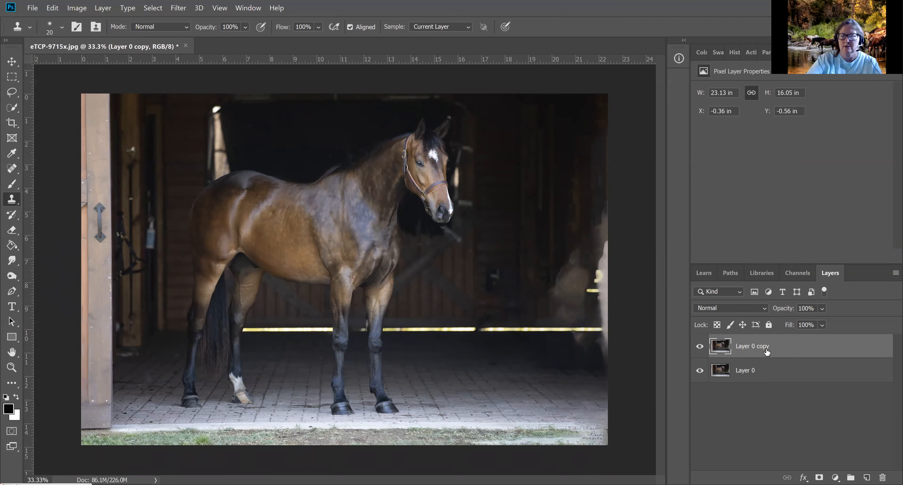
key(ctrl+j)
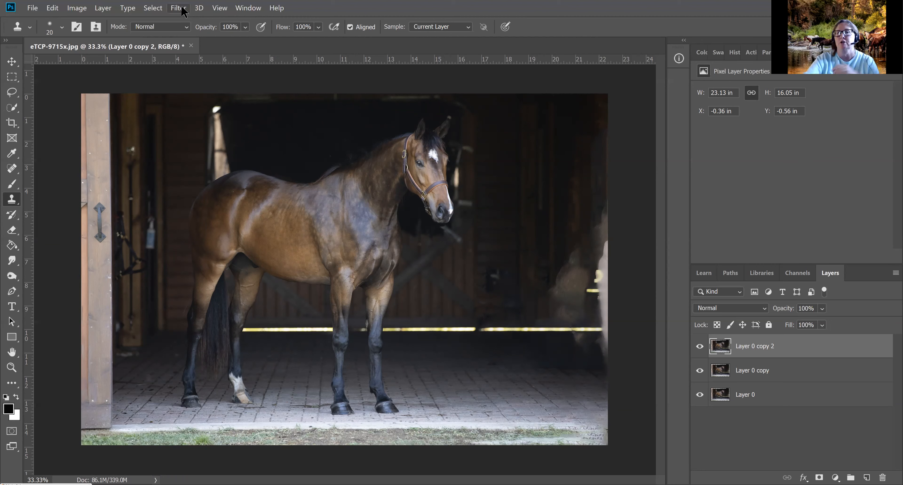
Flatten the image and run the Sharpen/Defog action from the Favorites set.
click(183, 10)
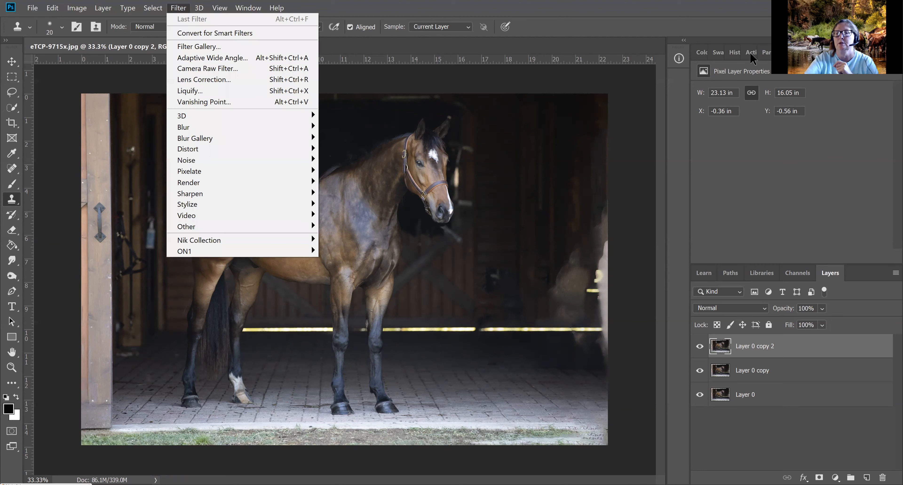
click(773, 200)
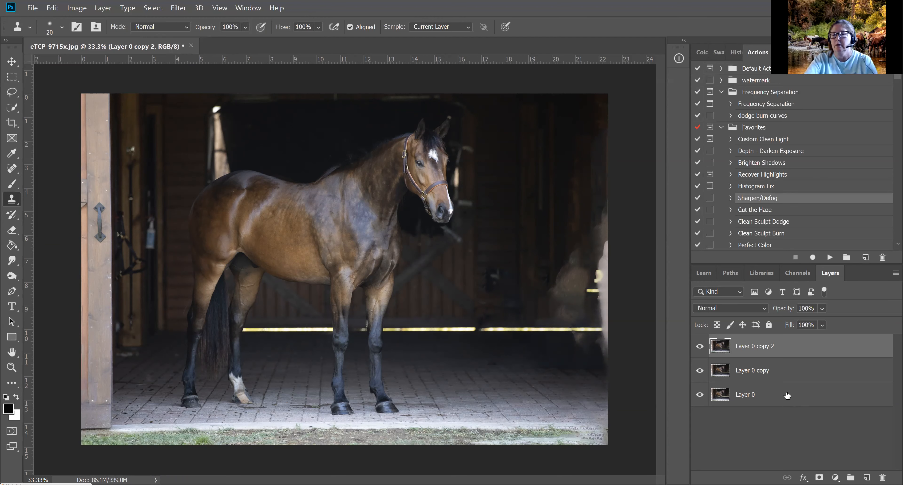
right_click(792, 394)
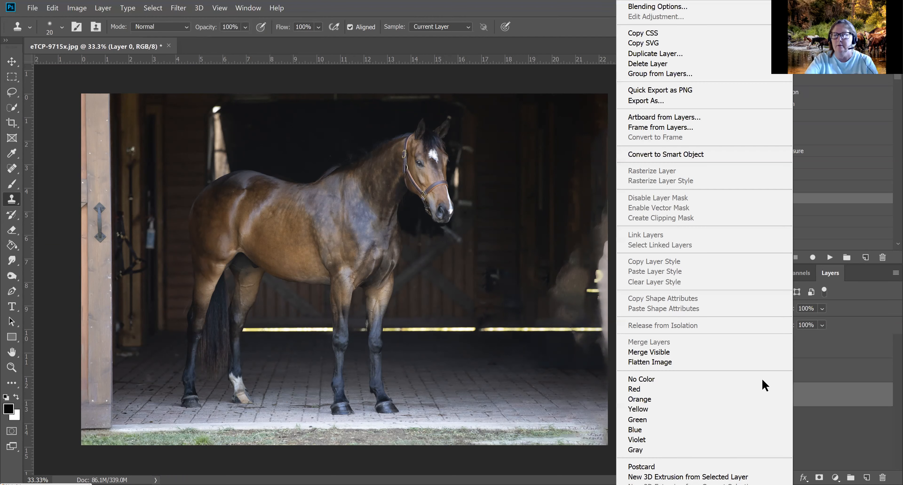
click(723, 363)
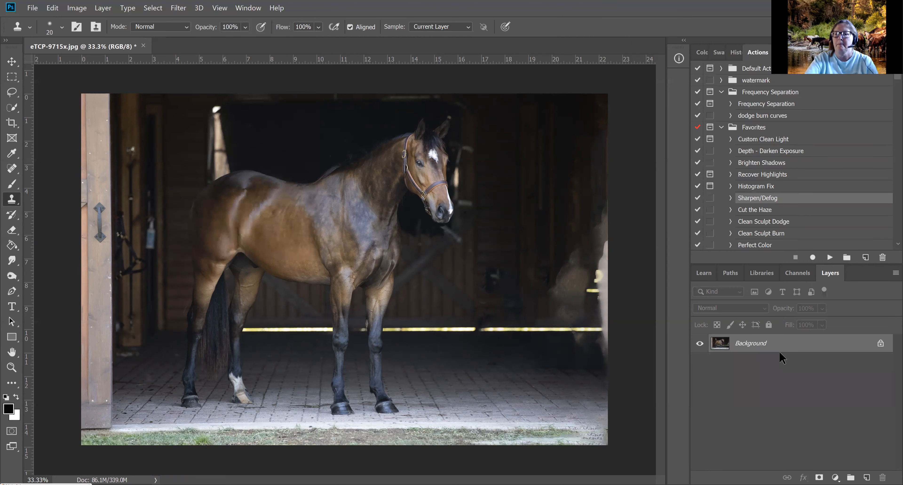
click(831, 258)
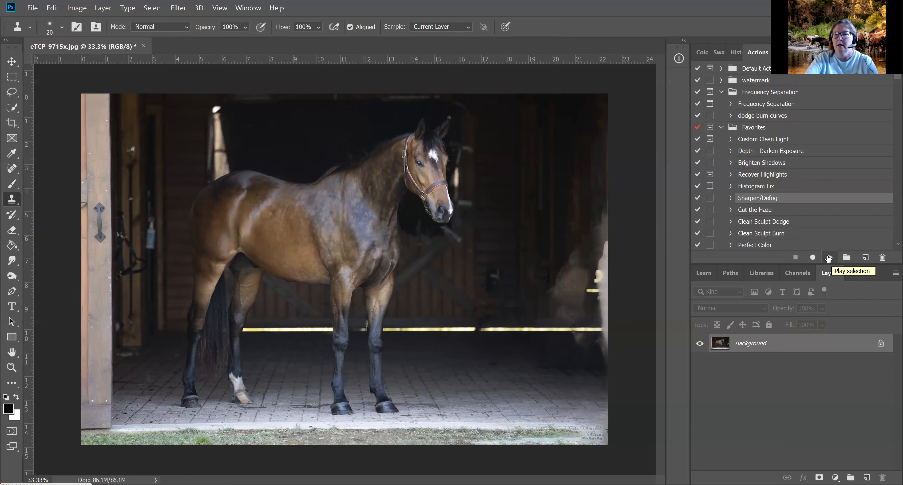
click(829, 258)
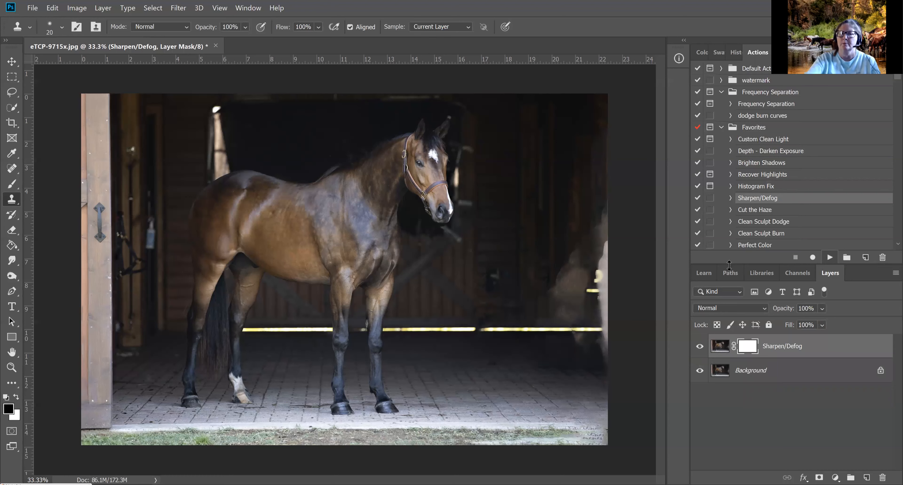
Compare the image with and without the Sharpen/Defog layer, merge it into the background, and duplicate the result.
click(699, 348)
click(699, 348)
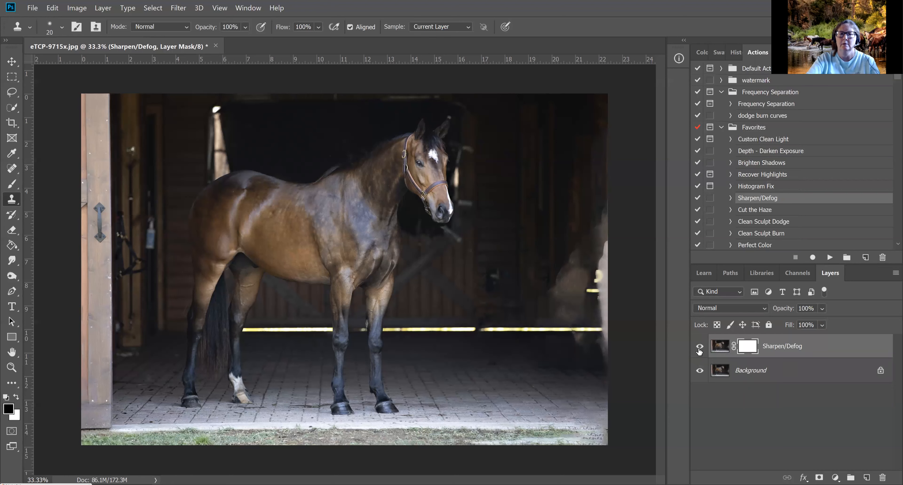
click(699, 348)
click(699, 348)
key(ctrl+2)
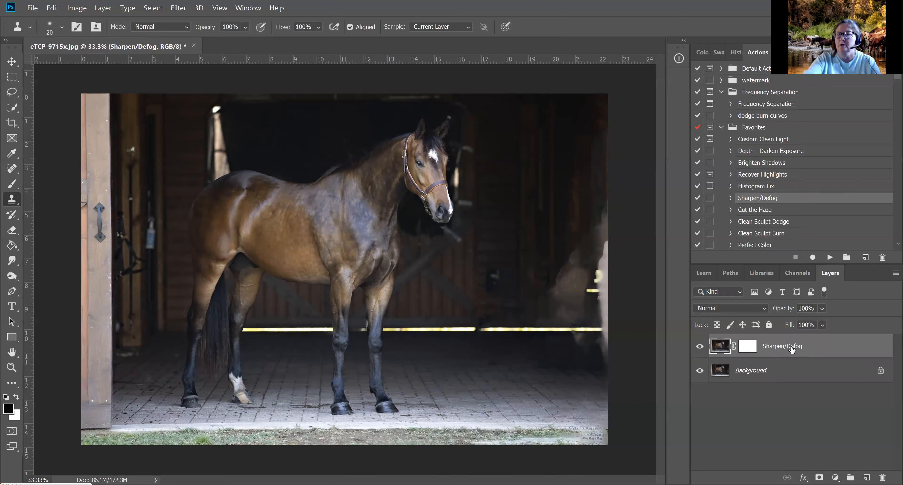
key(ctrl+e)
key(ctrl+j)
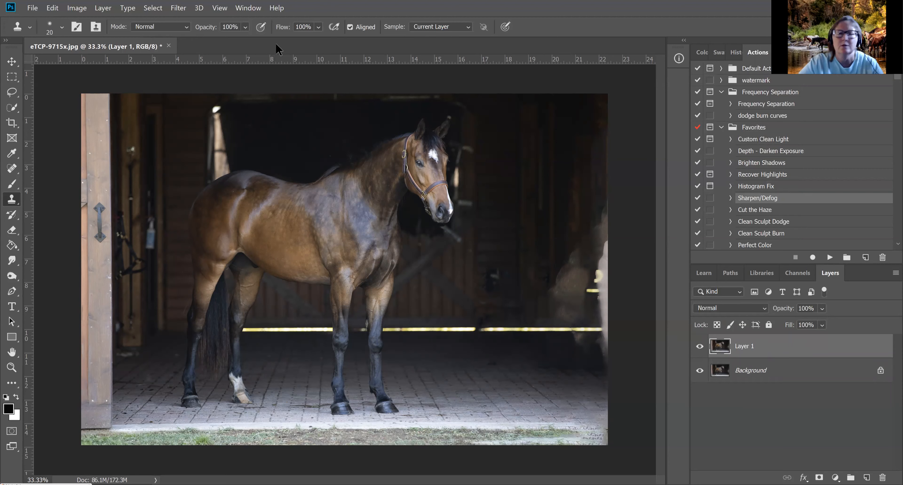
Apply the High Pass filter to Layer 1 with a radius of 9.0 pixels, previewing several radii.
click(179, 9)
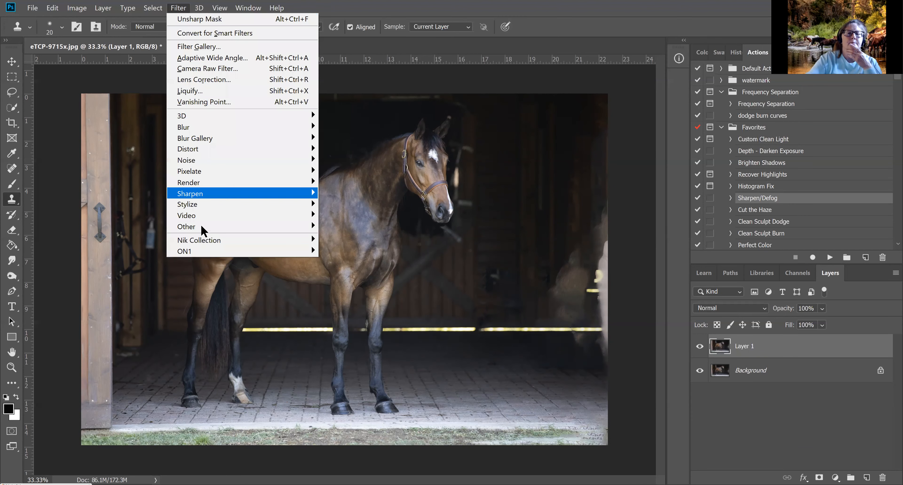
mouse_move(202, 227)
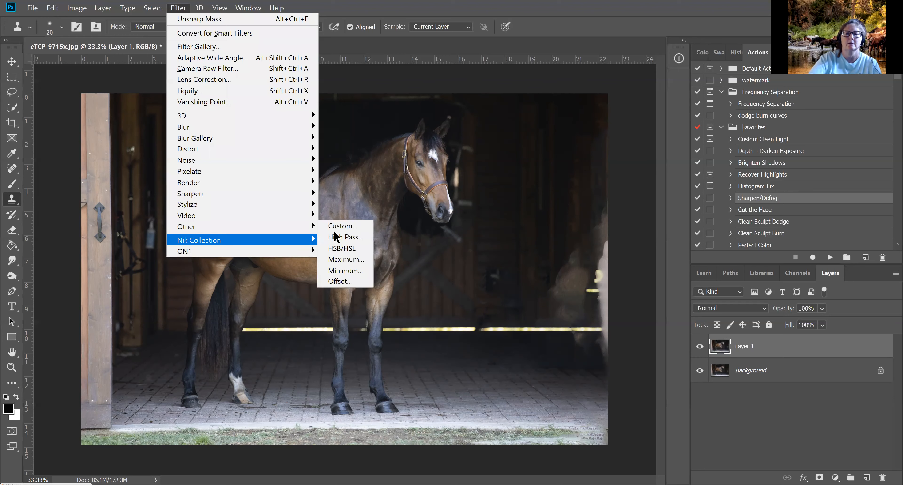
click(337, 237)
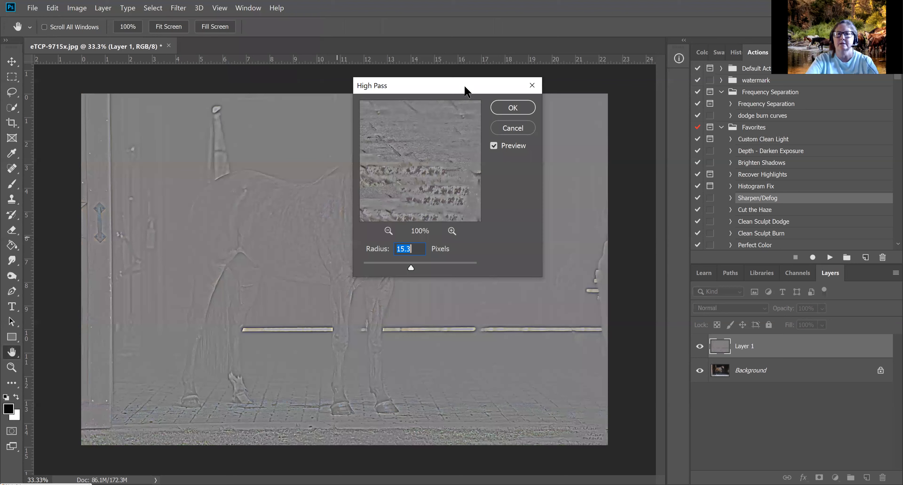
drag(465, 90, 618, 86)
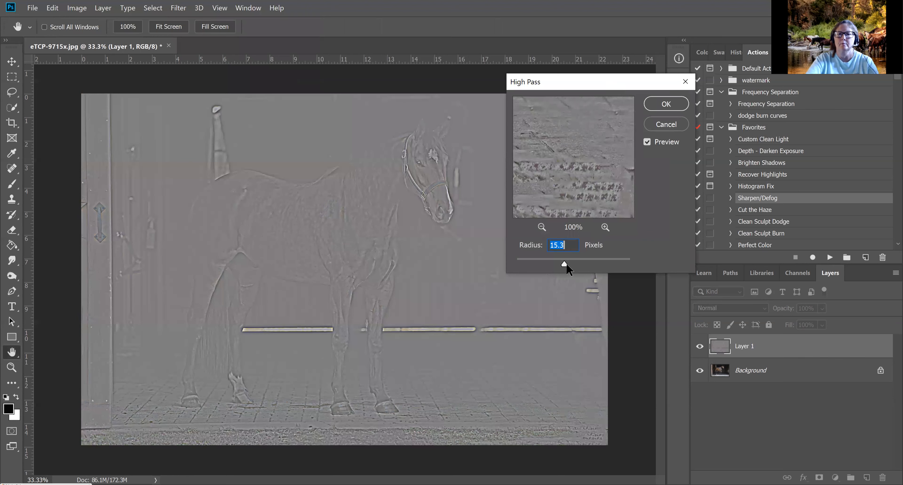
drag(547, 264, 538, 265)
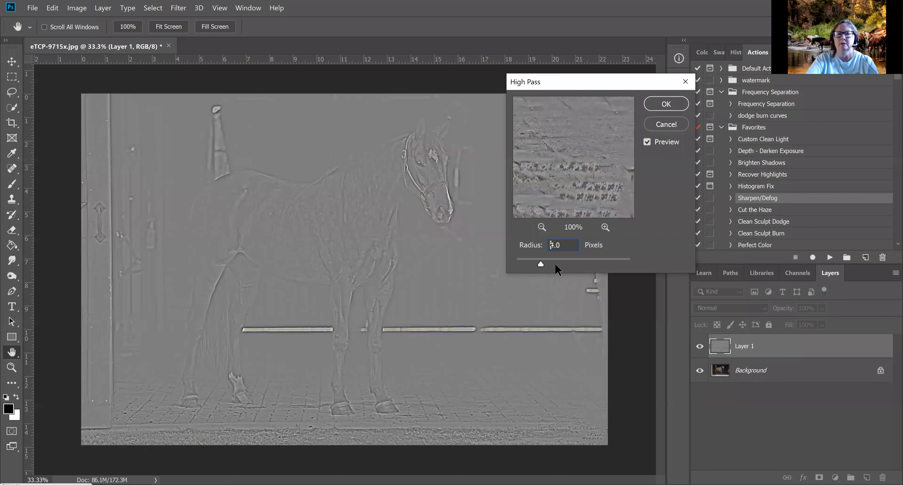
drag(541, 264, 556, 264)
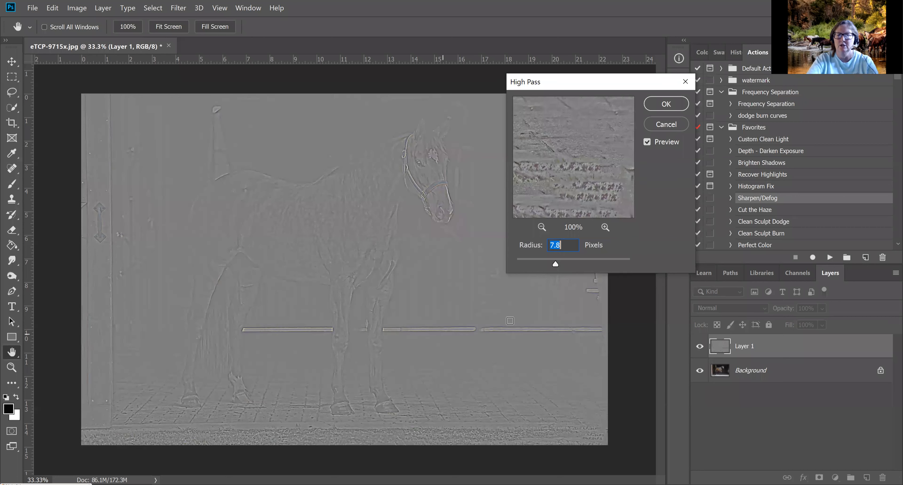
drag(556, 262, 560, 263)
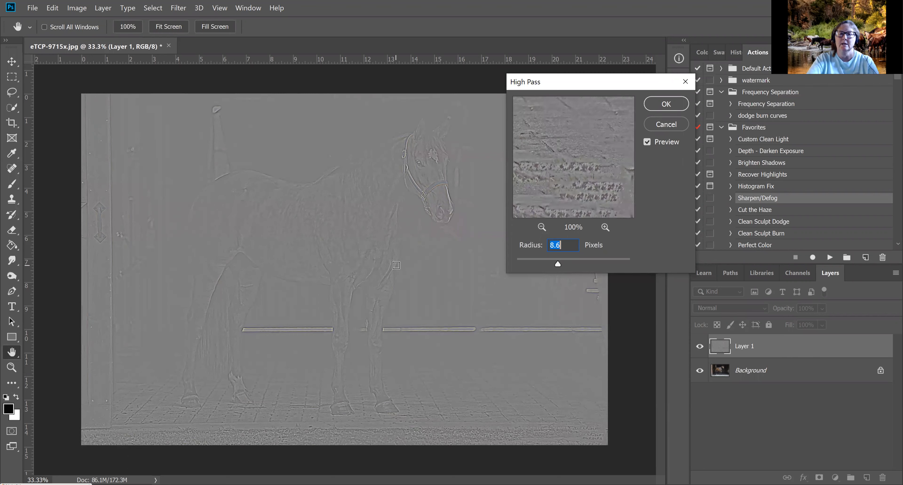
drag(558, 263, 591, 263)
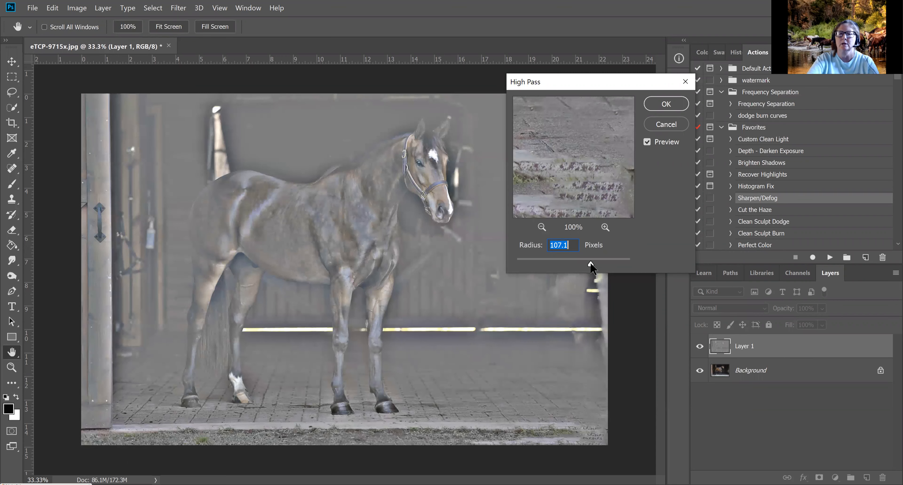
click(555, 260)
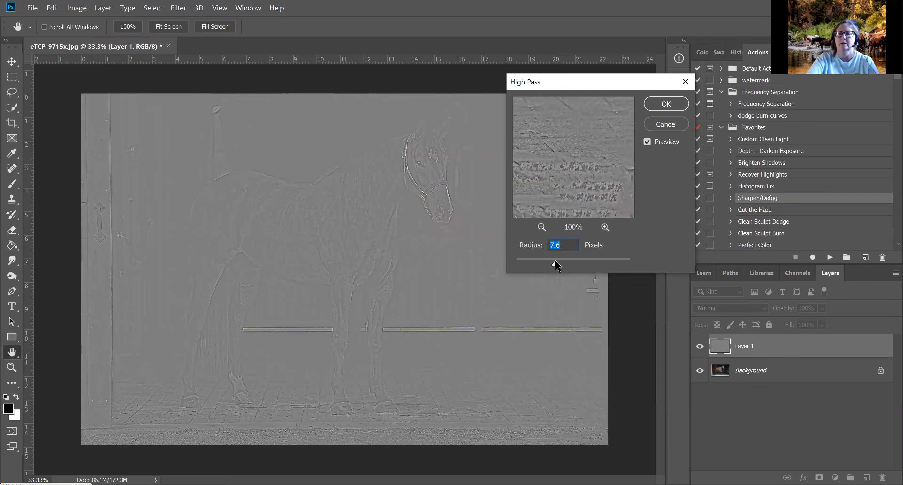
drag(557, 260, 559, 260)
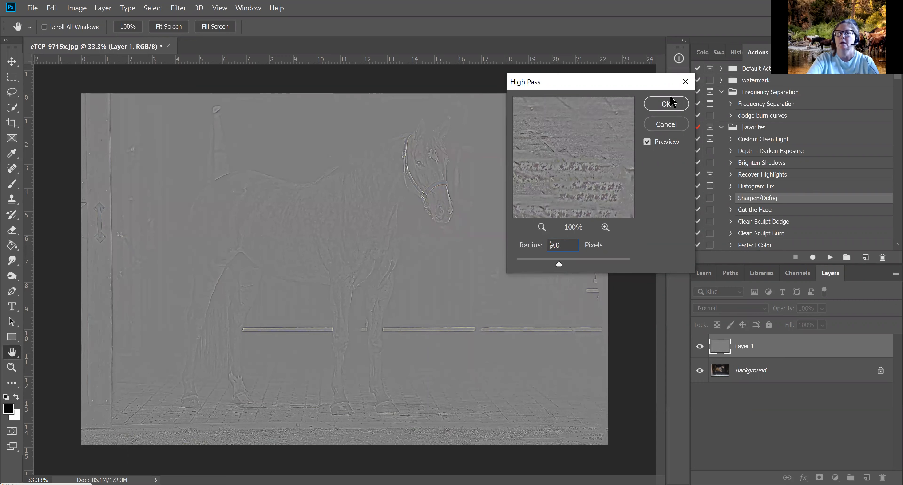
click(666, 104)
key(s)
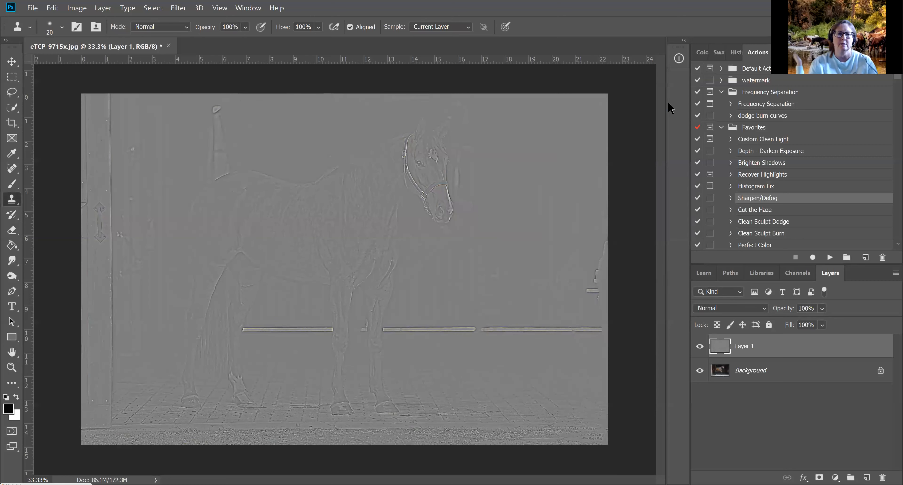
Set the High Pass layer's blend mode to Overlay and its opacity to 37%.
click(766, 308)
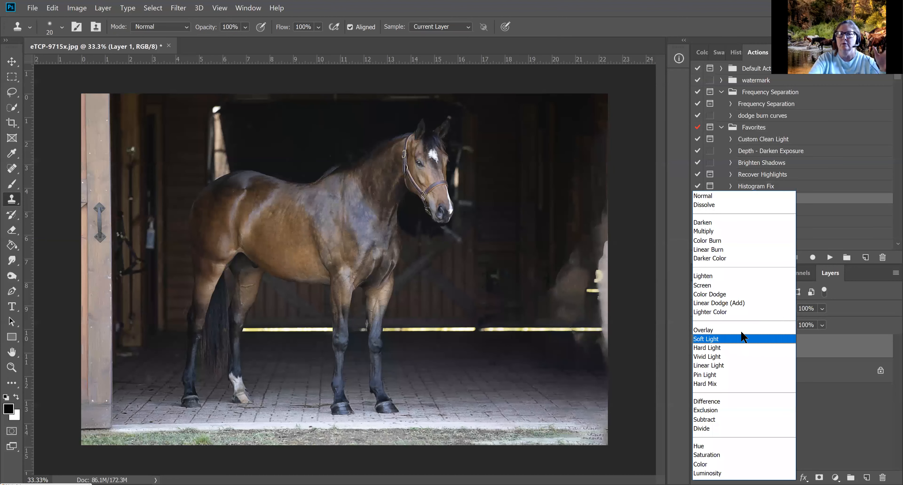
click(741, 332)
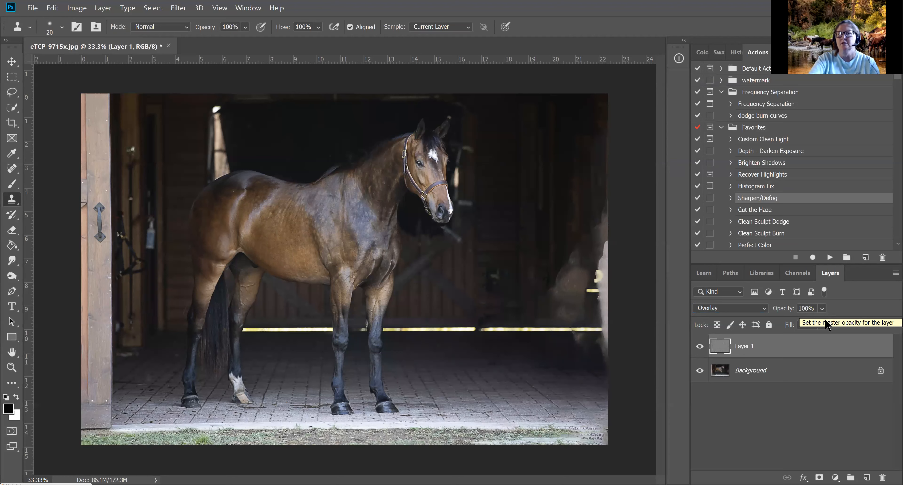
drag(822, 307, 827, 324)
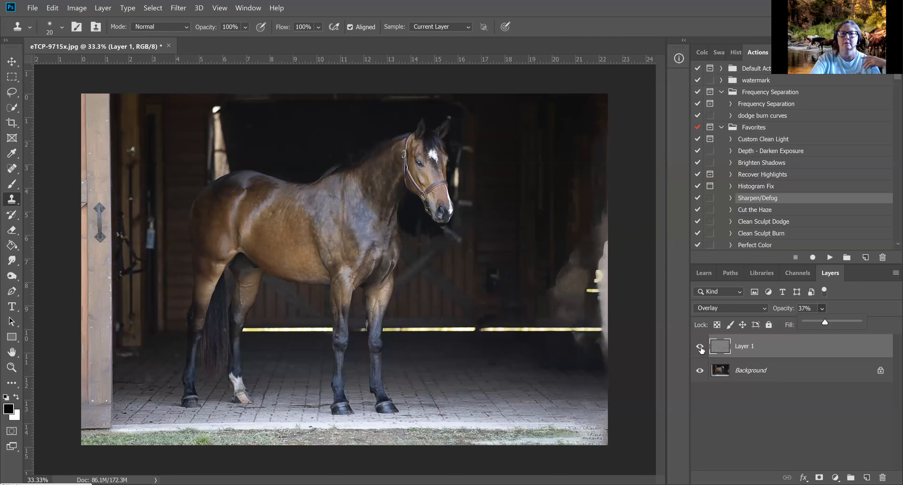
Flatten the High Pass layer and the background into a single layer.
click(802, 371)
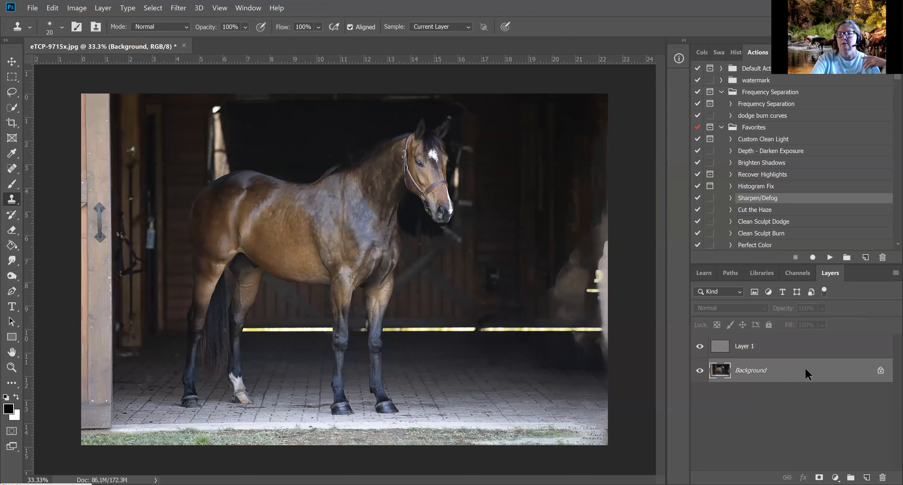
right_click(825, 341)
click(823, 337)
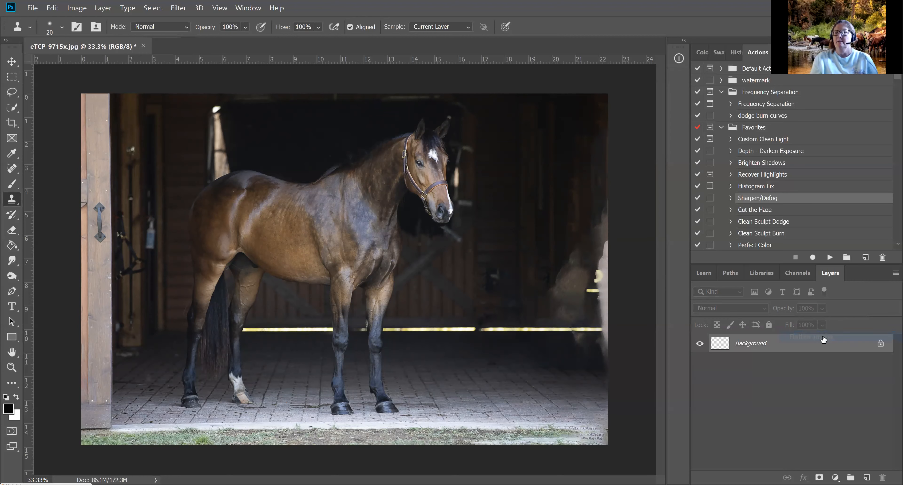
Duplicate the flattened image twice and activate the Quick Selection tool.
key(ctrl+j)
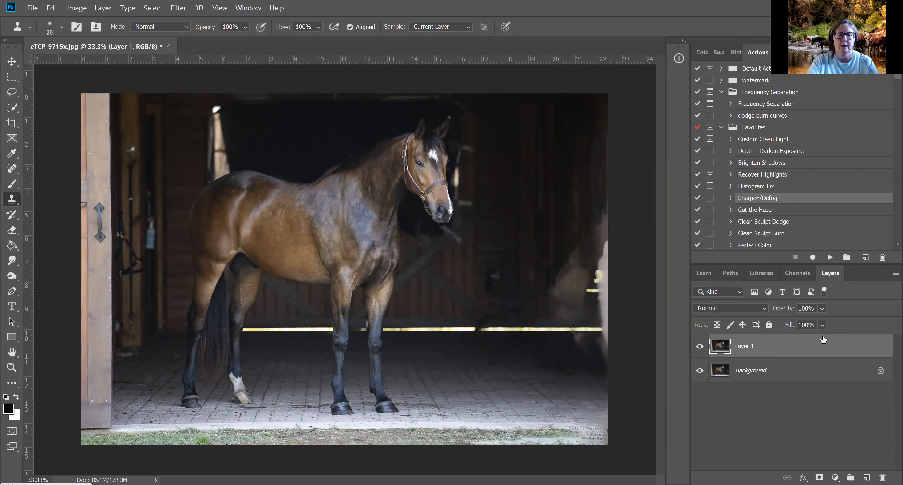
key(ctrl+j)
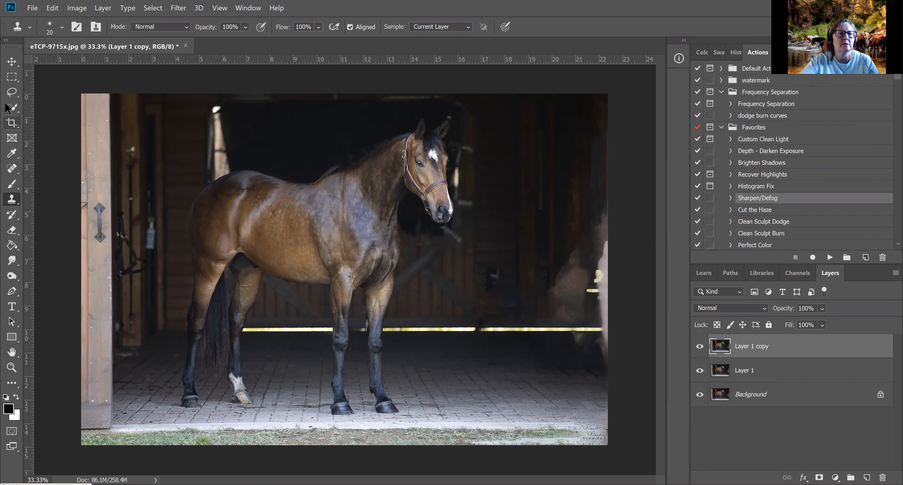
click(11, 108)
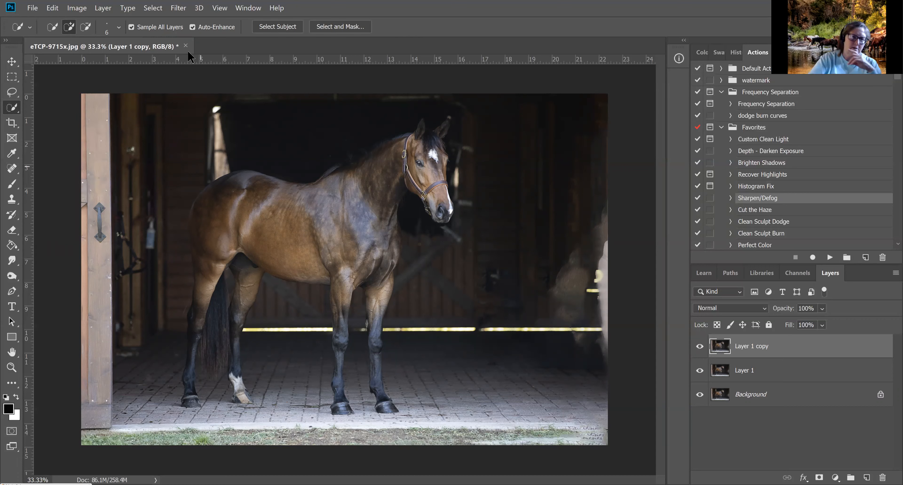
Try Select Subject on the horse, examine the selection edges around the legs and tail, and deselect.
click(282, 29)
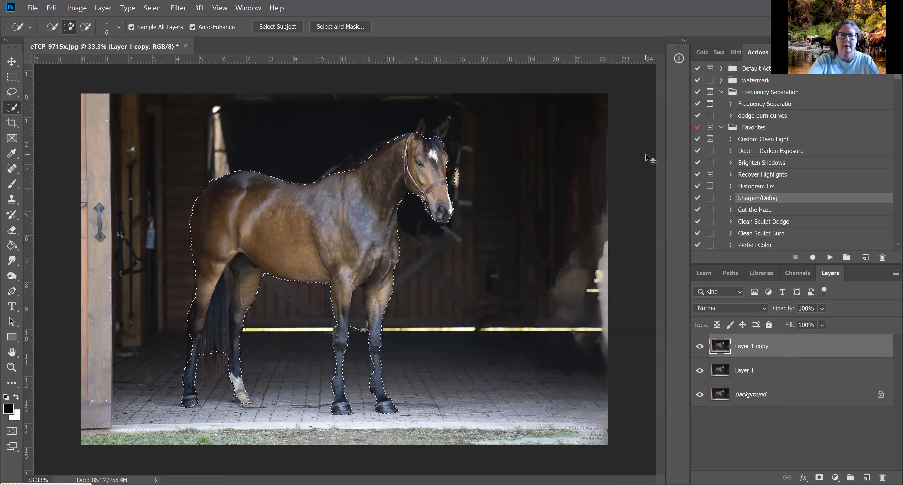
key(ctrl+1)
key(ctrl+d)
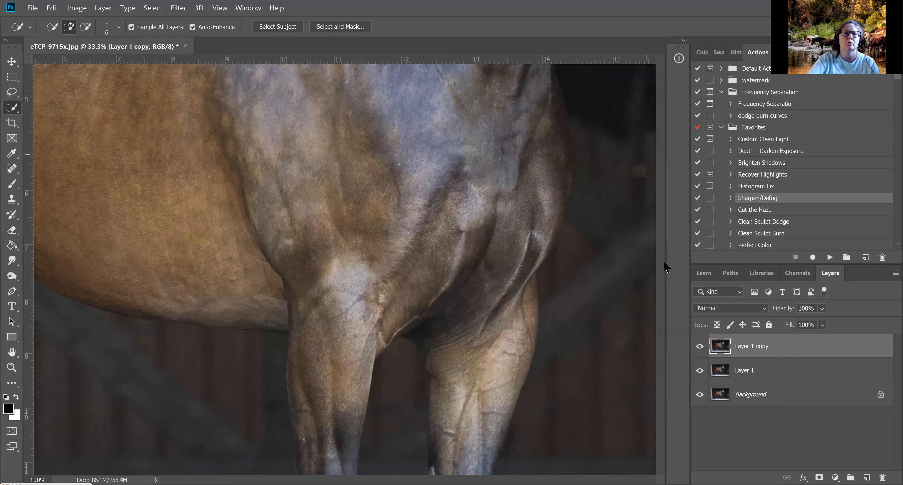
click(192, 27)
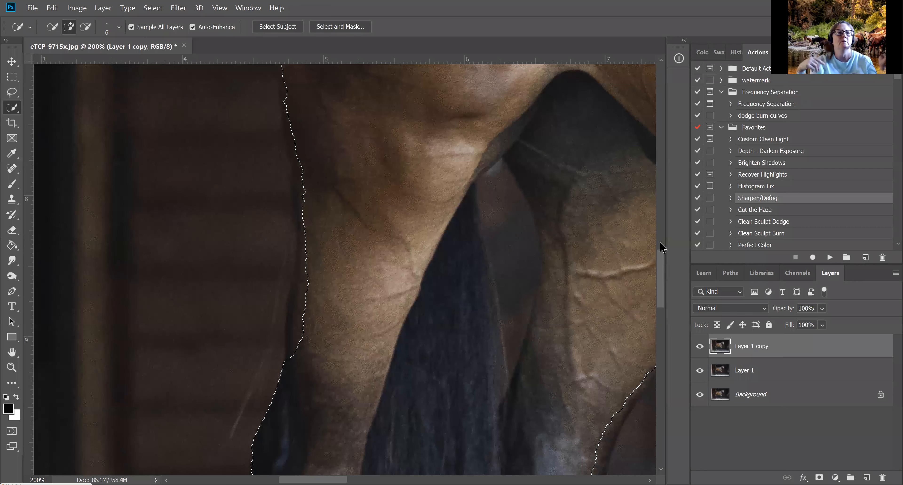
key(ctrl+0)
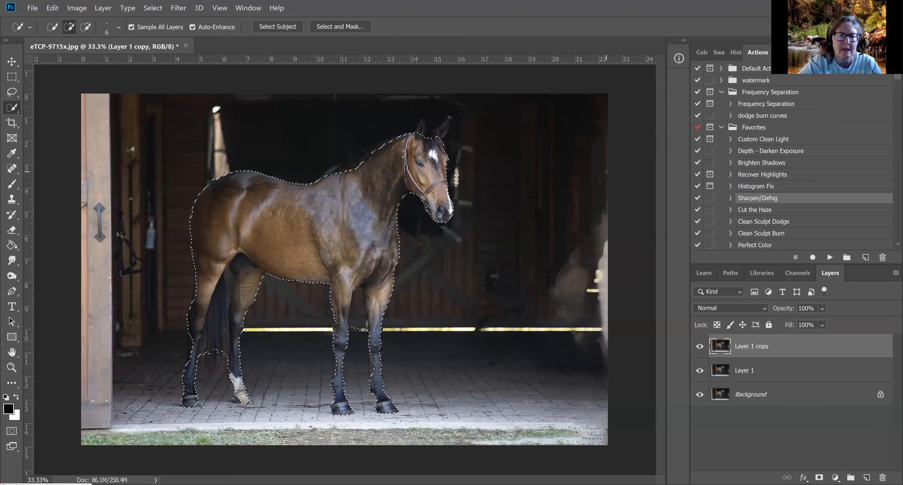
key(ctrl+plus)
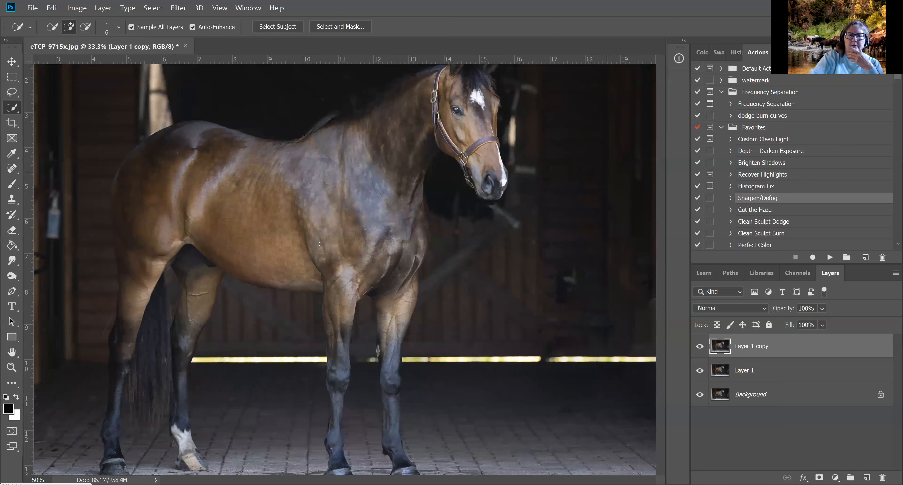
scroll(557, 270, down, 5)
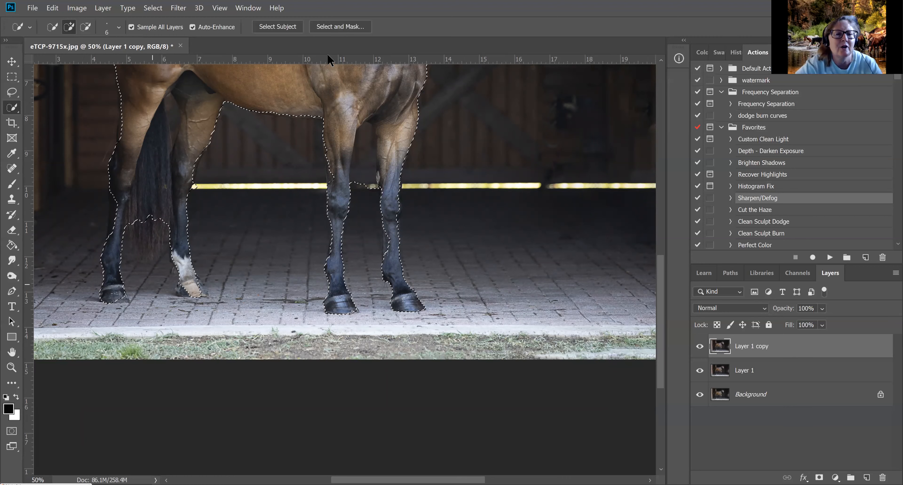
key(ctrl+minus)
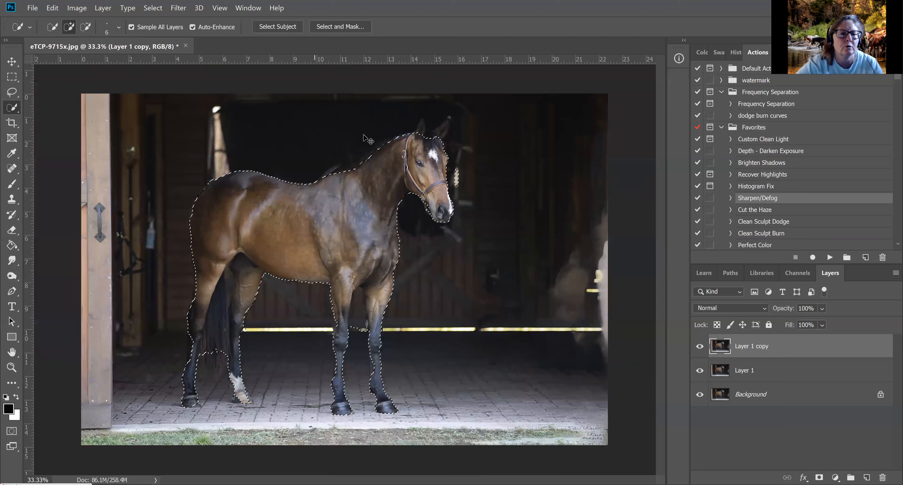
key(alt)
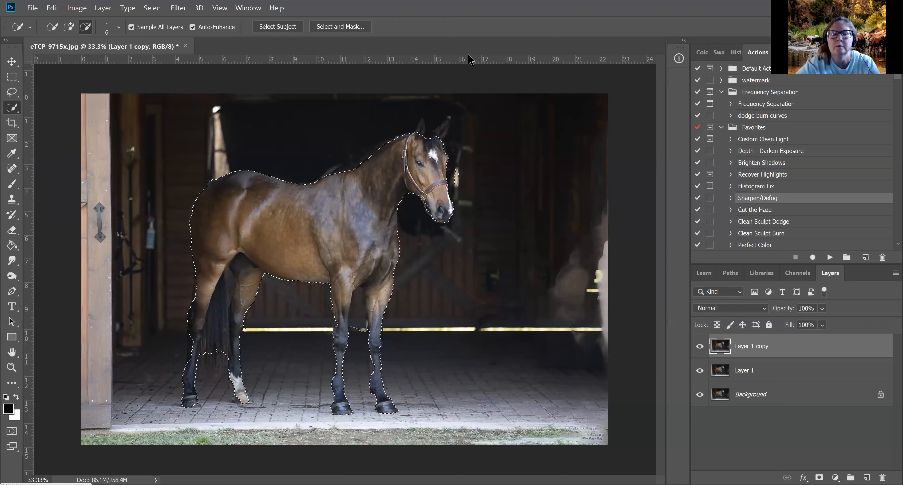
key(ctrl+d)
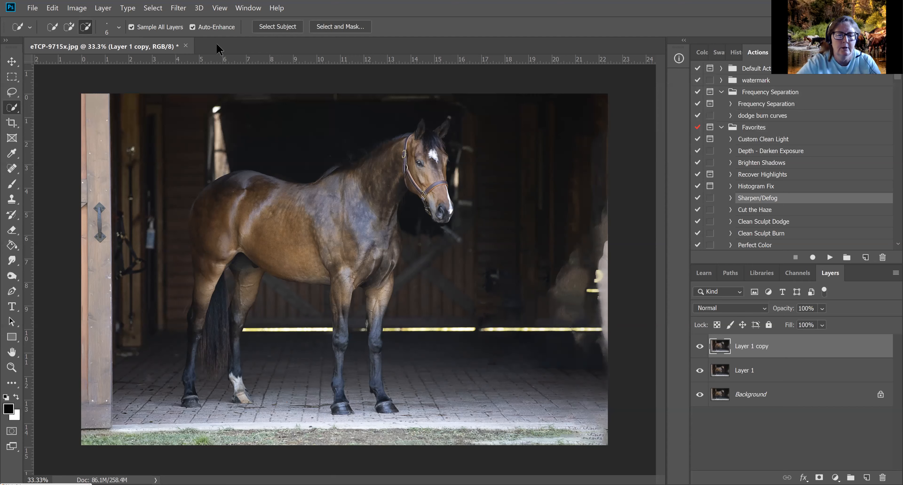
Select the horse with Select Subject and add the mane along the neck's crest to the selection with the Quick Selection tool.
click(278, 27)
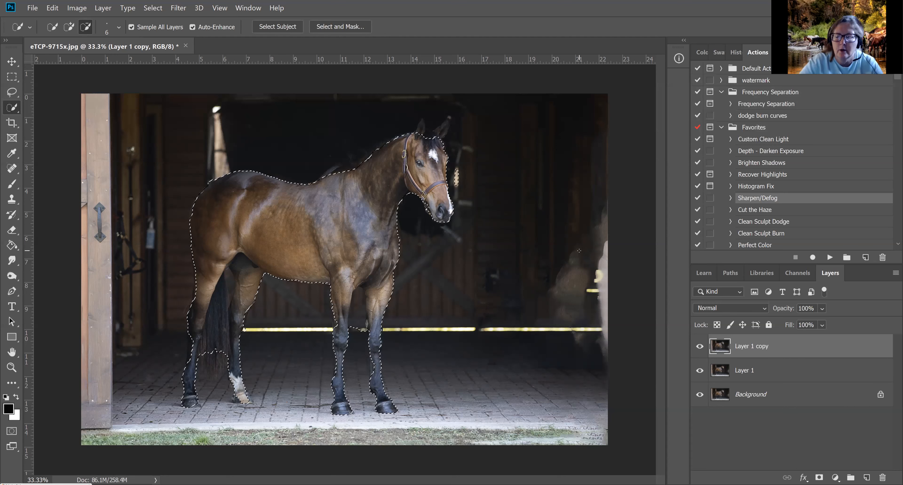
key(ctrl+plus)
key(ctrl+plus)
key(ctrl+plus)
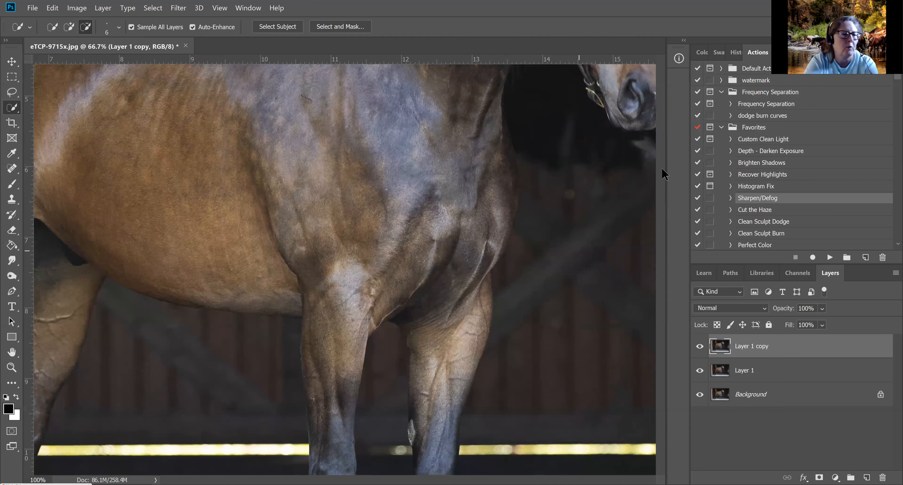
click(663, 169)
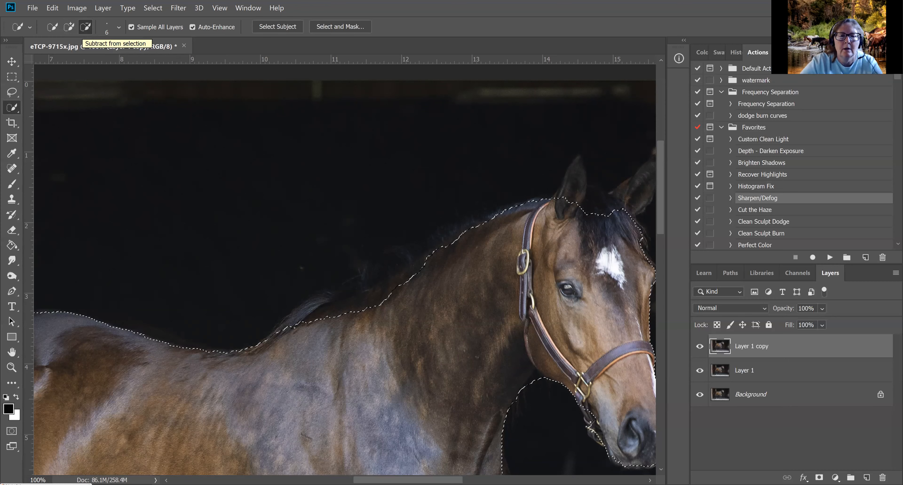
click(69, 27)
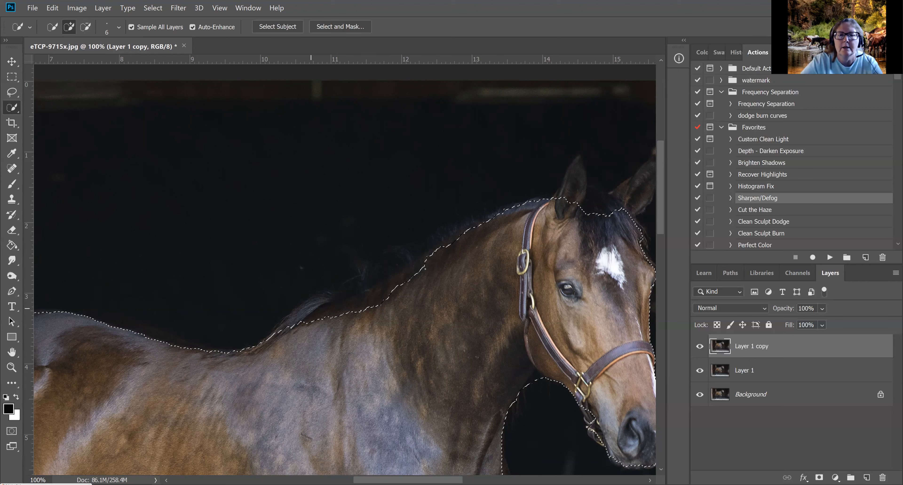
click(473, 232)
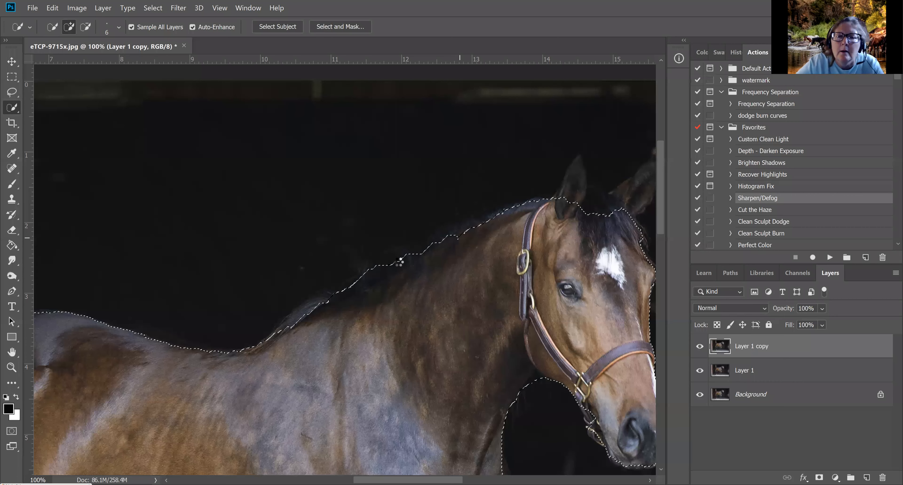
drag(453, 231, 434, 243)
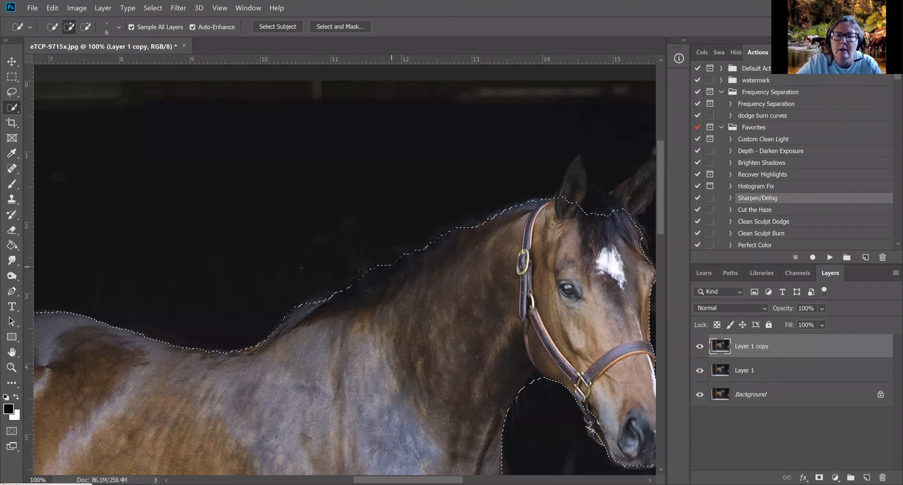
drag(391, 267, 509, 212)
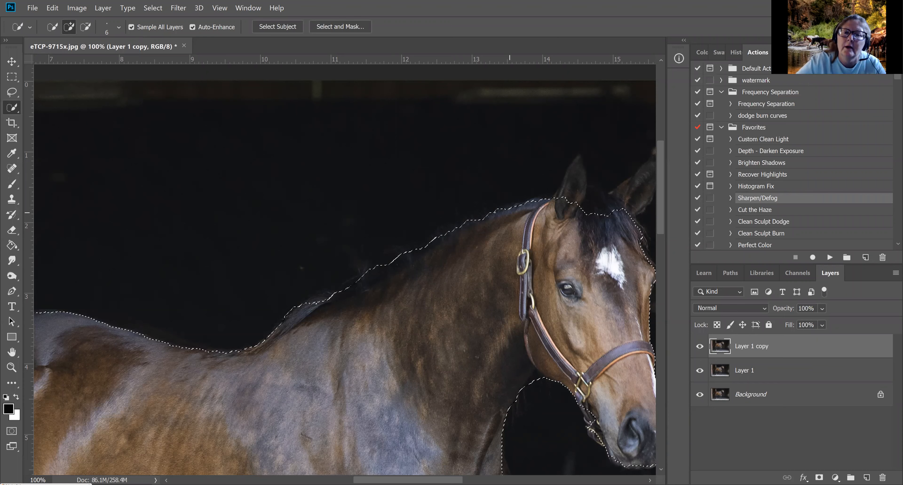
Extend the selection along the mane's crest and add the near ear using a size 1 Quick Selection brush.
drag(509, 213, 501, 207)
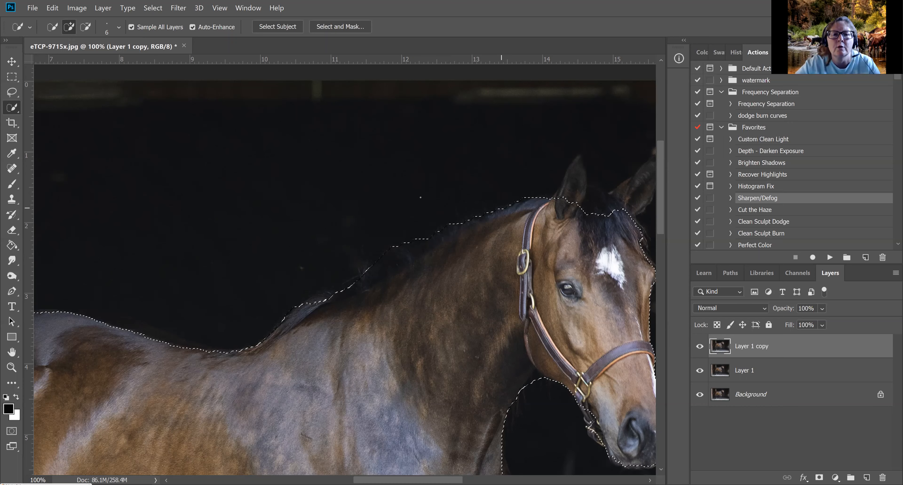
scroll(419, 199, right, 4)
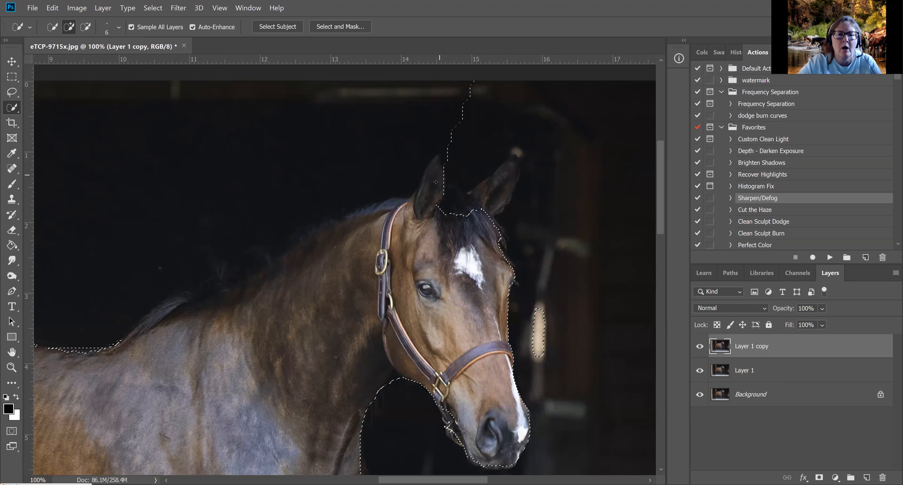
key(ctrl+z)
key([)
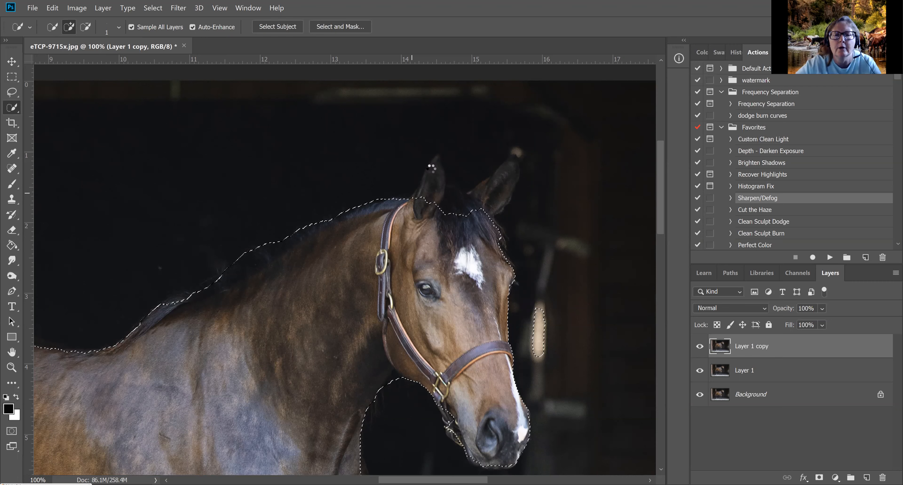
drag(412, 193, 441, 185)
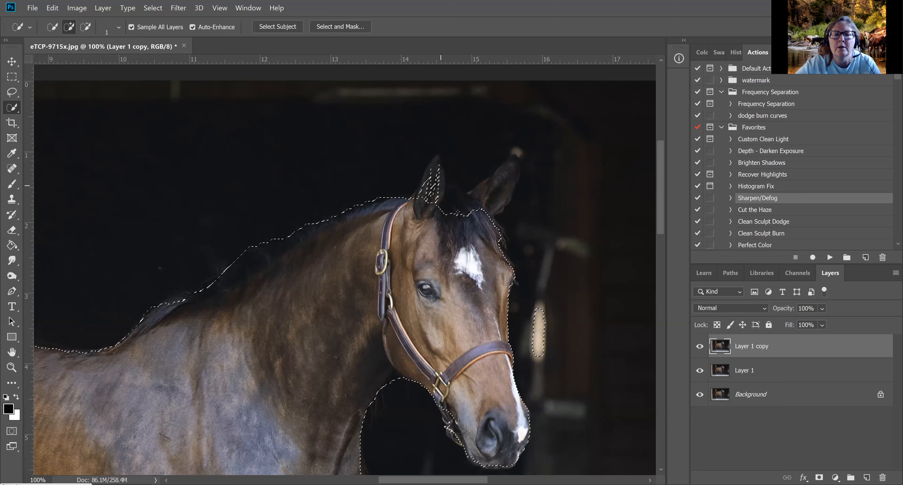
Try to add the forelock and, with the Quick Selection brush enlarged to 20, the far ear to the selection.
drag(443, 204, 456, 206)
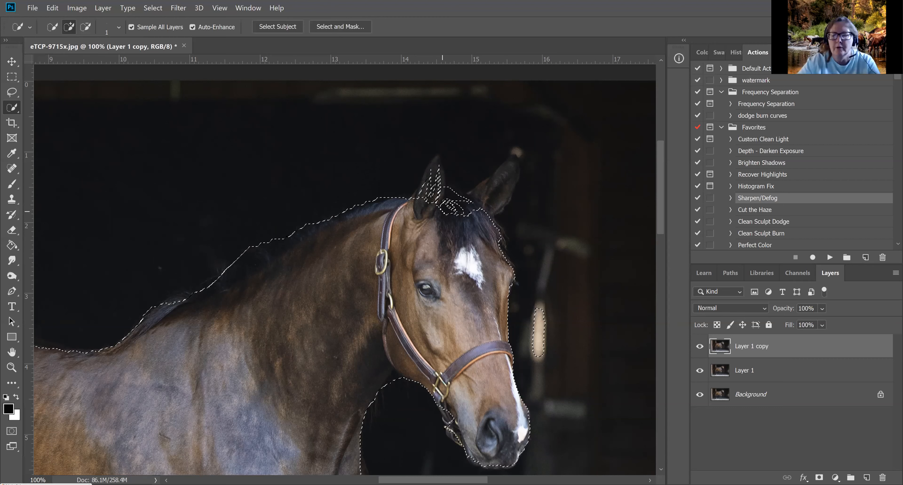
key(ctrl+z)
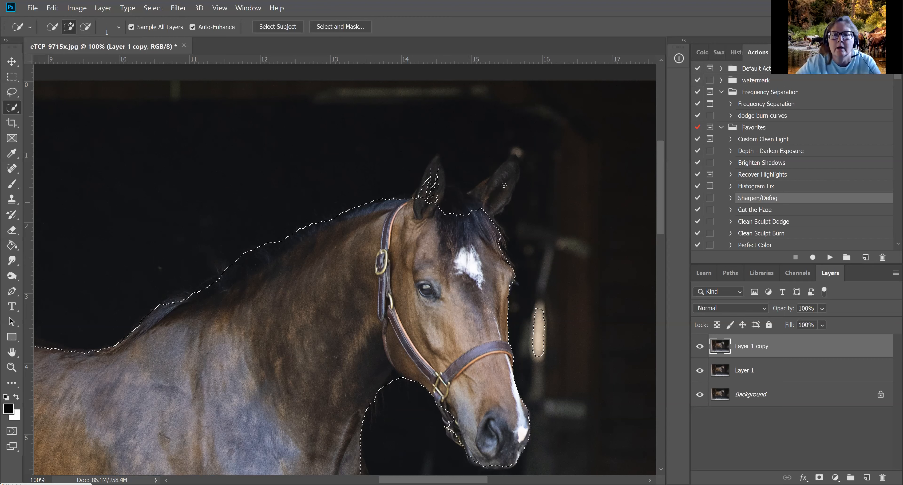
key(bracketright)
key(bracketright)
key(bracketright)
key(bracketright)
key(bracketright)
key(bracketright)
key(bracketright)
key(bracketright)
key(bracketright)
key(bracketright)
click(510, 166)
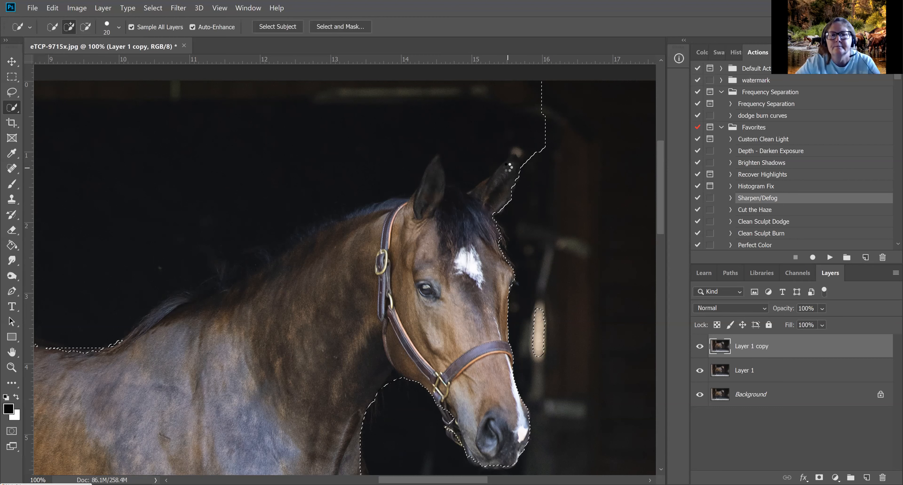
key(ctrl+z)
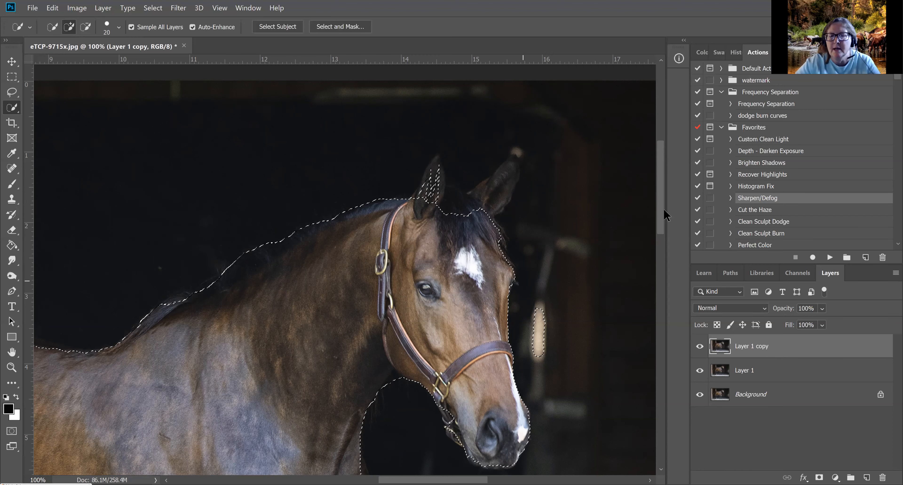
Add the front edge of the horse's chest to the selection with the size 20 Quick Selection brush.
drag(659, 209, 661, 228)
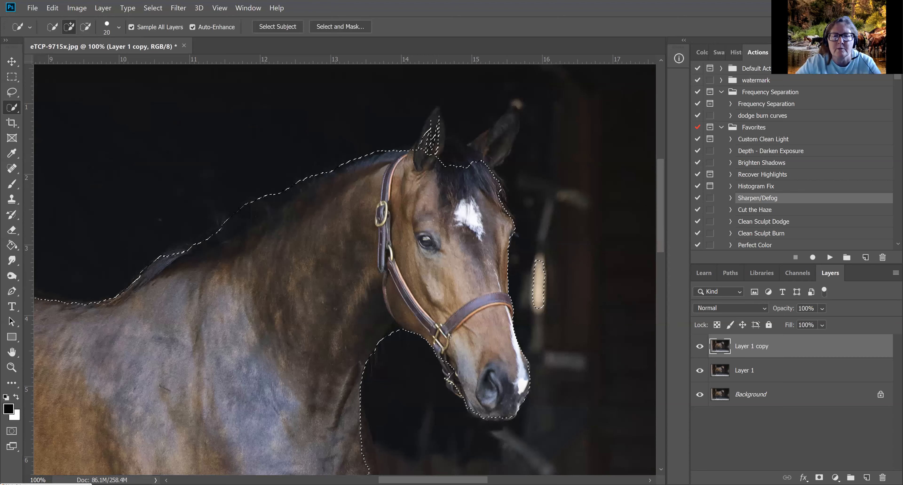
scroll(458, 341, down, 2)
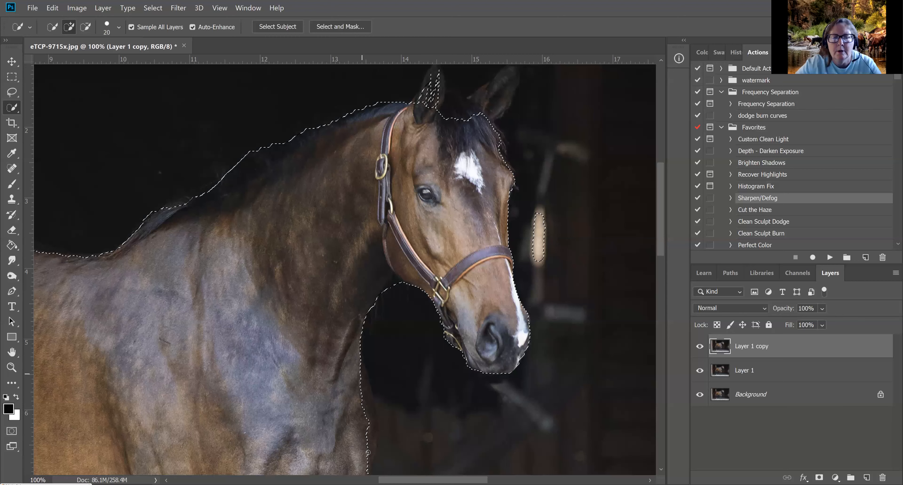
drag(365, 467, 368, 456)
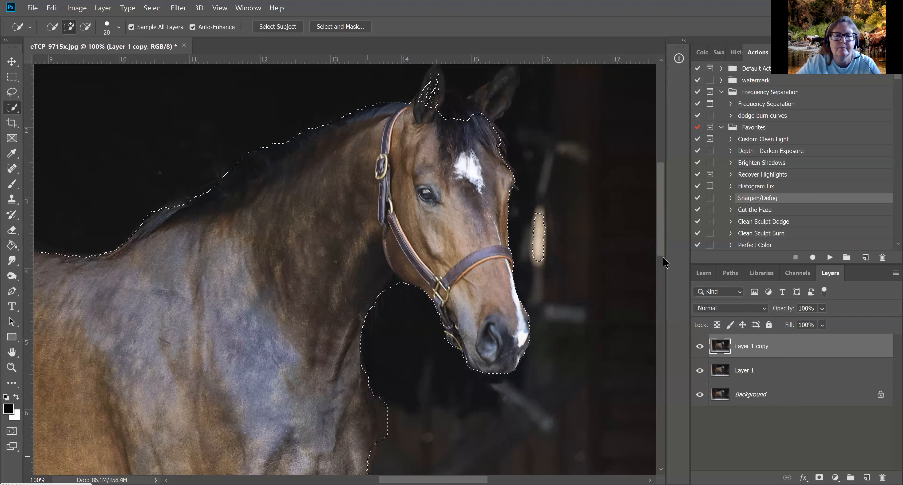
Subtract the background between the front legs from the selection and add the missing rear edge of the foreleg beneath the belly.
scroll(664, 268, down, 5)
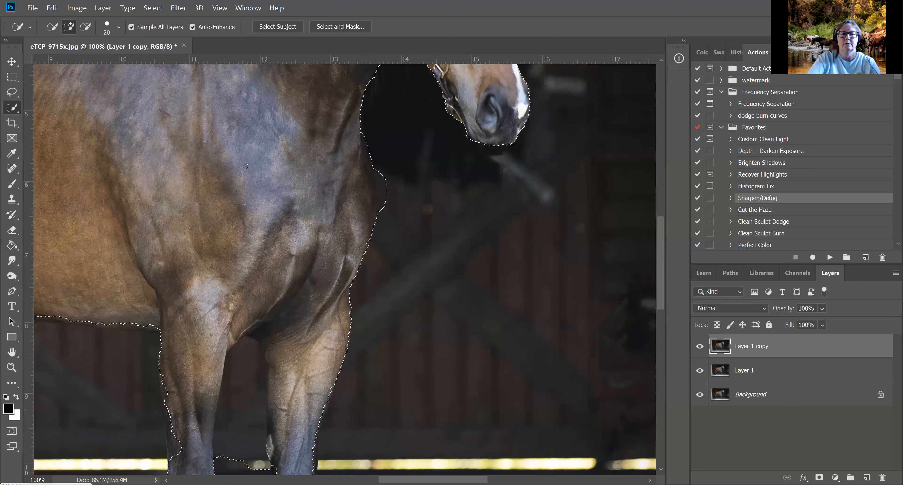
scroll(246, 166, down, 5)
key(alt)
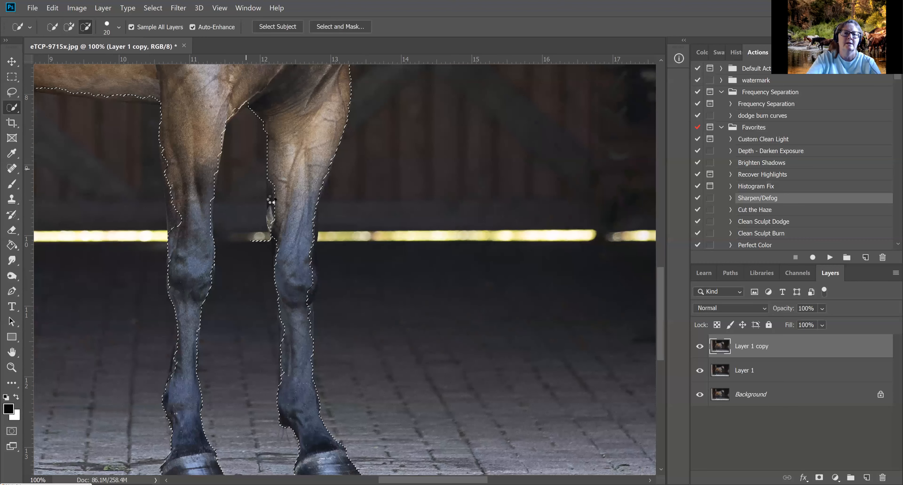
click(279, 175)
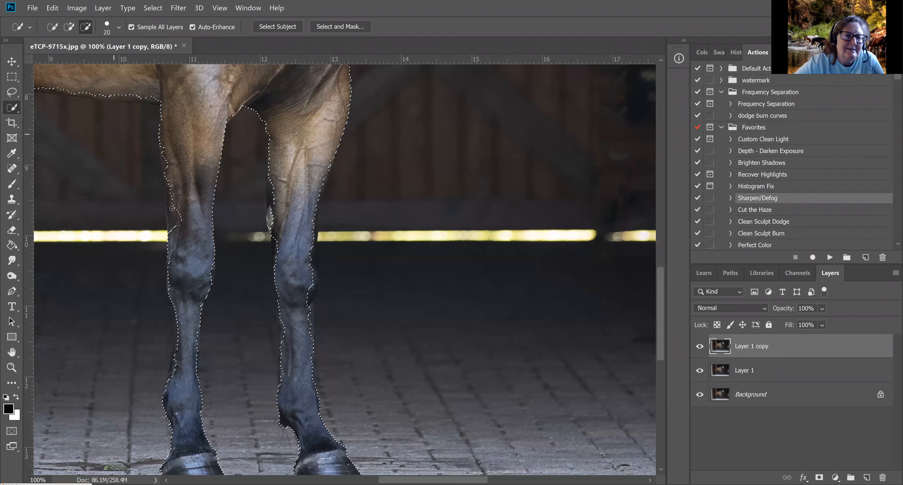
drag(168, 171, 164, 146)
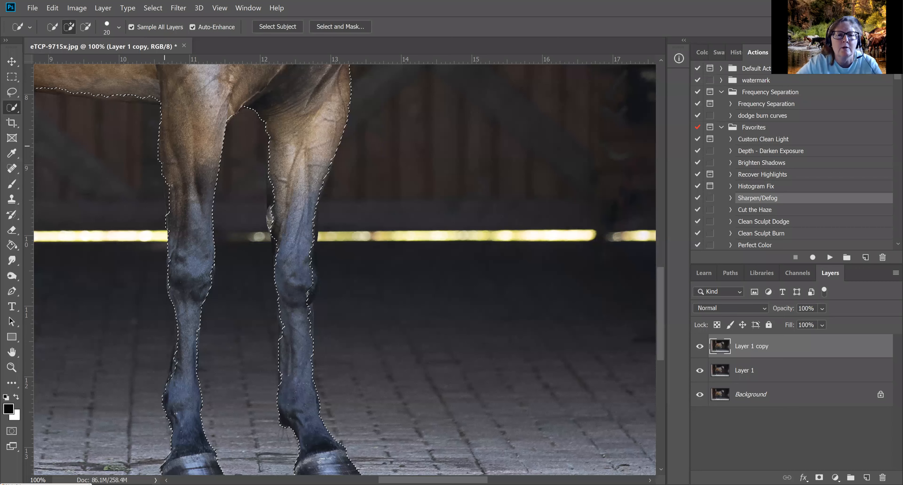
Check the selection around the hind legs and back, and open it in the Select and Mask workspace.
key(ctrl+minus)
scroll(93, 36, left, 5)
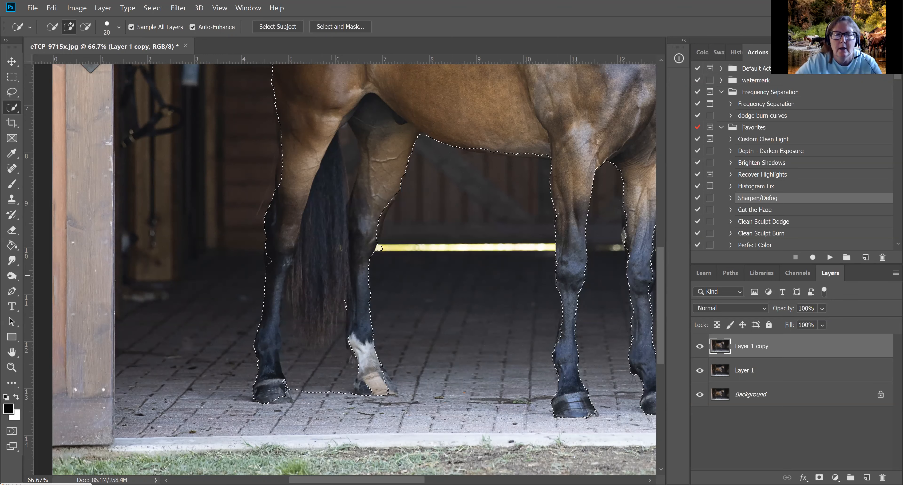
scroll(332, 275, up, 4)
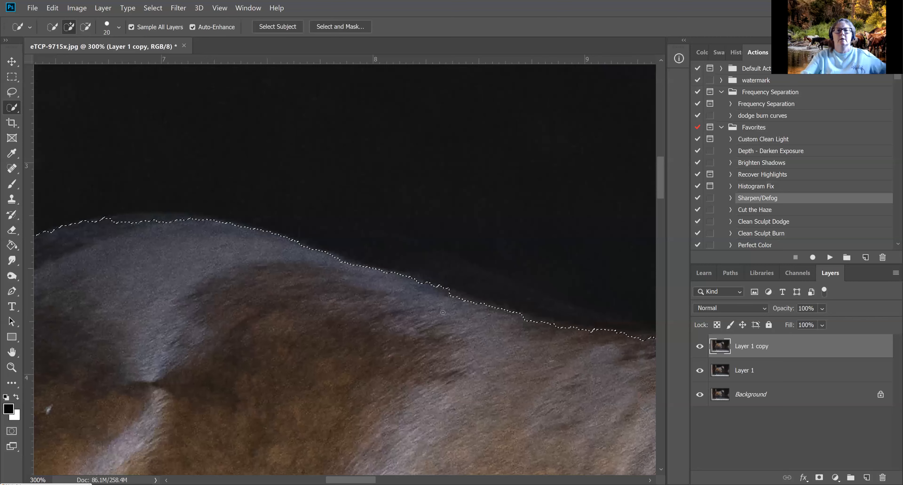
key(ctrl+1)
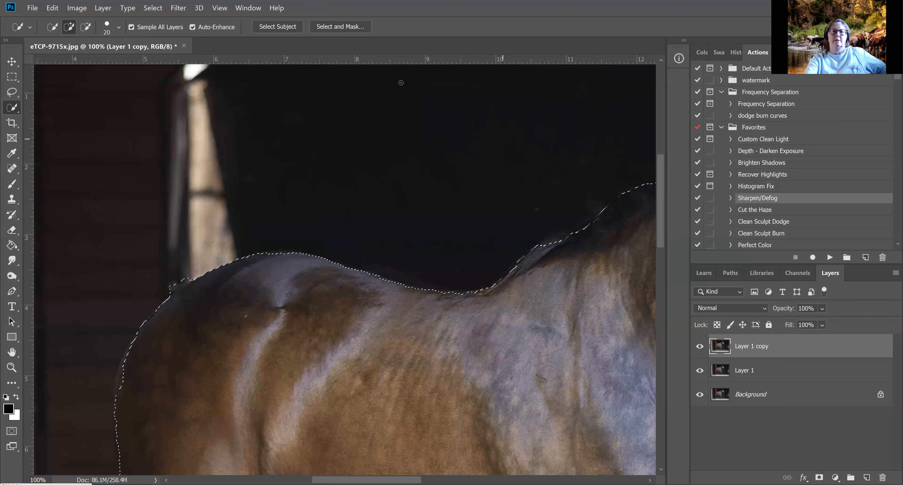
click(340, 27)
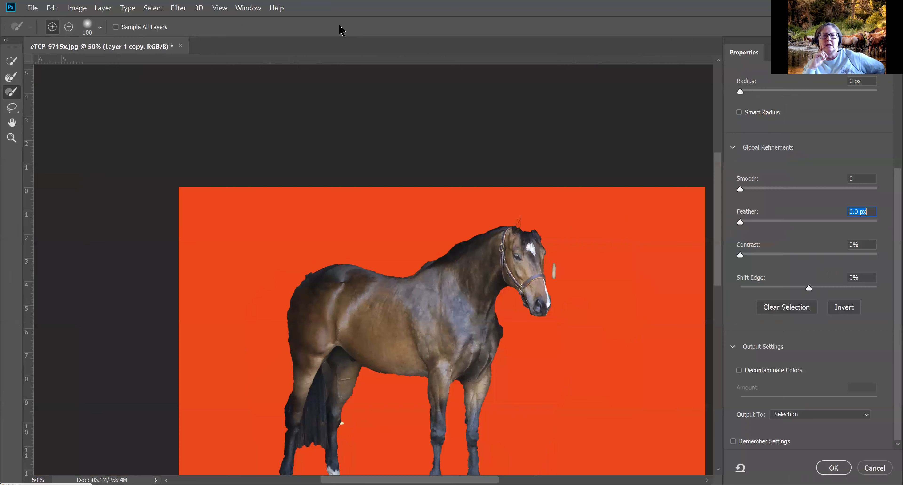
key(ctrl+minus)
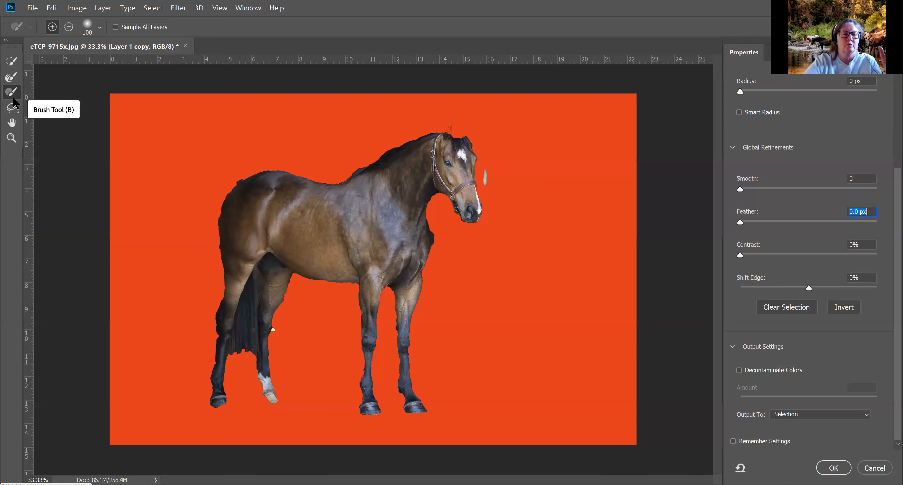
Refine the tail's lower end with a size 150 Refine Edge Brush, subtracting the first stroke and repainting the tips.
click(11, 79)
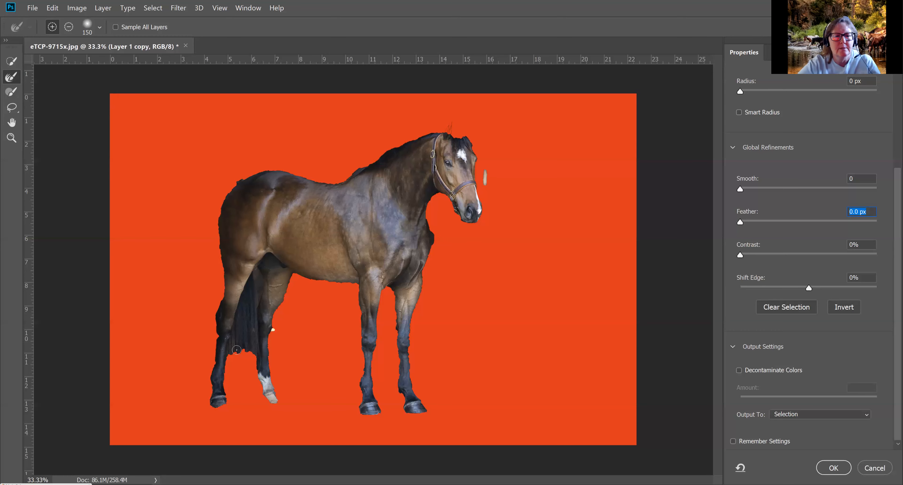
mouse_move(237, 342)
mouse_down()
mouse_move(243, 344)
mouse_move(247, 369)
mouse_move(250, 344)
mouse_move(253, 369)
mouse_move(230, 350)
mouse_move(231, 375)
mouse_move(236, 339)
mouse_up()
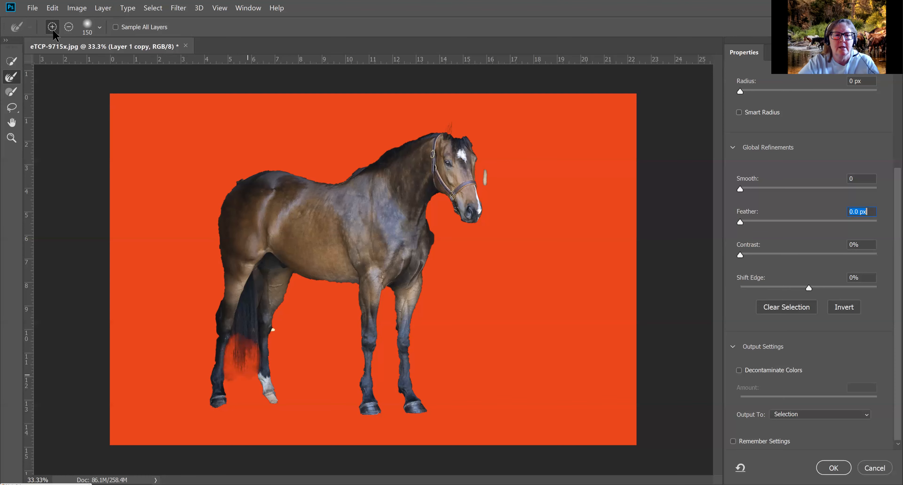
click(68, 26)
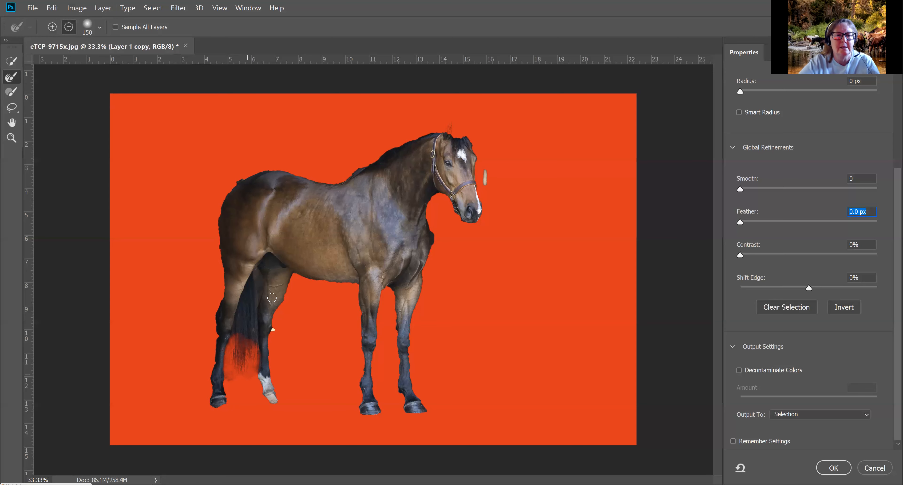
mouse_move(246, 329)
mouse_down()
mouse_move(243, 354)
mouse_move(241, 324)
mouse_move(241, 366)
mouse_move(249, 343)
mouse_move(250, 358)
mouse_up()
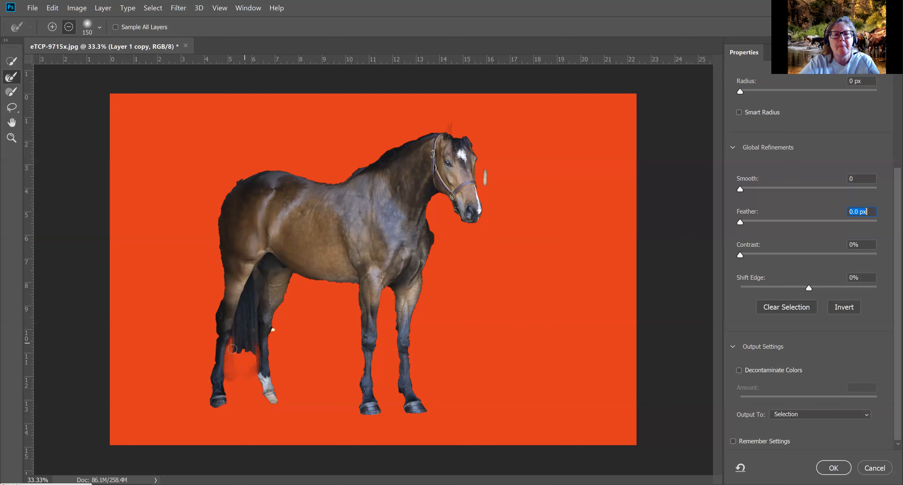
click(52, 26)
mouse_move(249, 353)
mouse_down()
mouse_move(232, 348)
mouse_move(243, 361)
mouse_move(239, 349)
mouse_move(242, 359)
mouse_move(252, 351)
mouse_move(252, 371)
mouse_up()
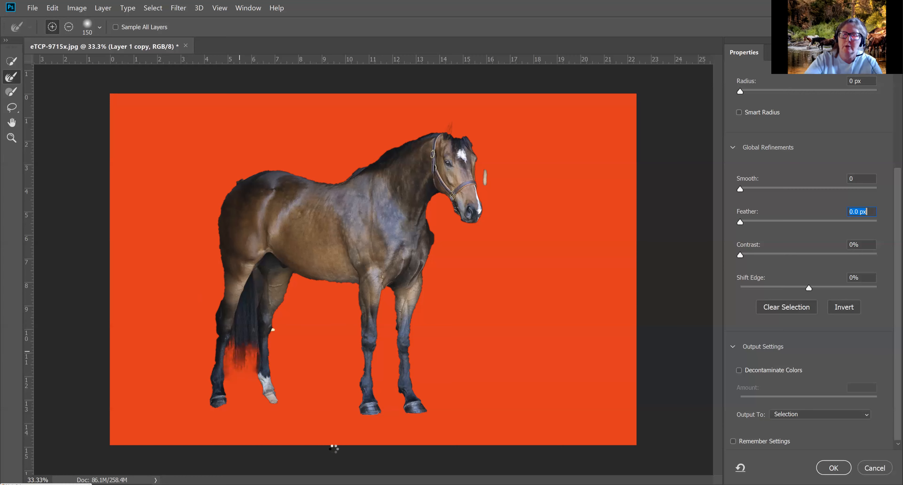
Paint across the loose tail hair between the hind legs with the Refine Edge Brush for finer detail.
key(ctrl+plus)
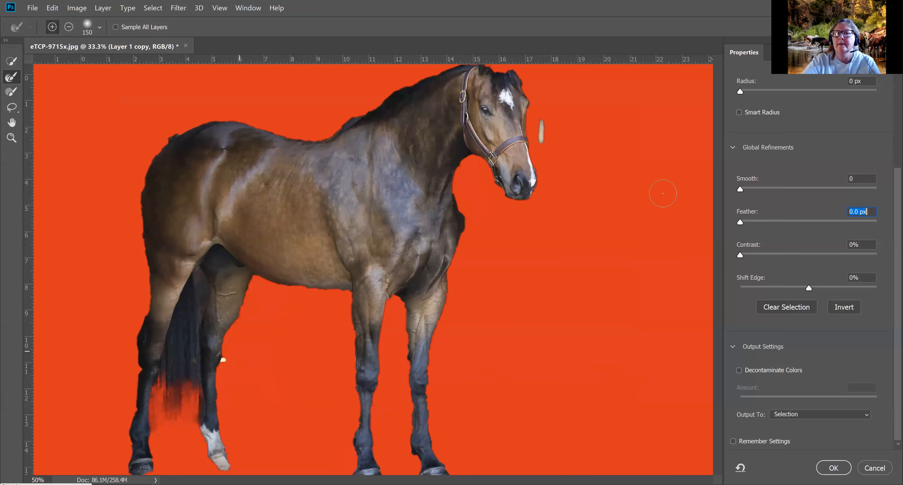
key(ctrl+plus)
key(ctrl+plus)
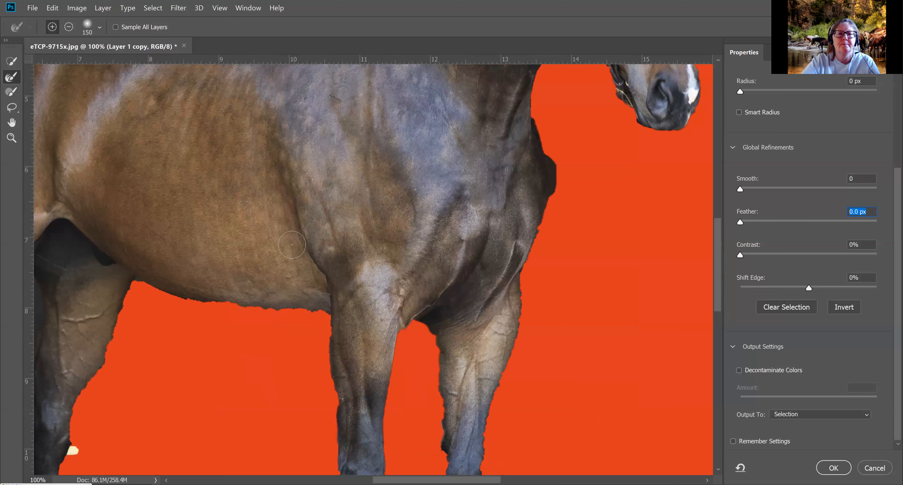
click(277, 209)
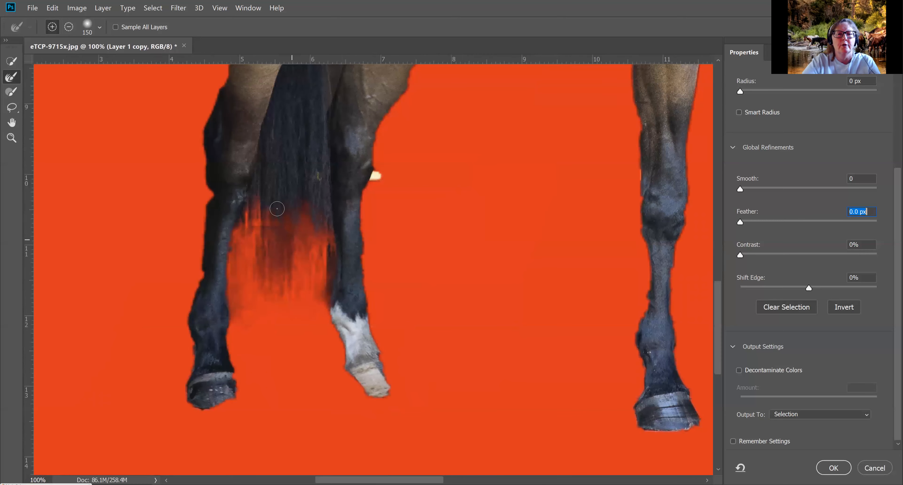
mouse_move(254, 198)
mouse_down()
mouse_move(269, 285)
mouse_move(275, 207)
mouse_move(279, 246)
mouse_move(283, 199)
mouse_move(291, 237)
mouse_move(314, 216)
mouse_up()
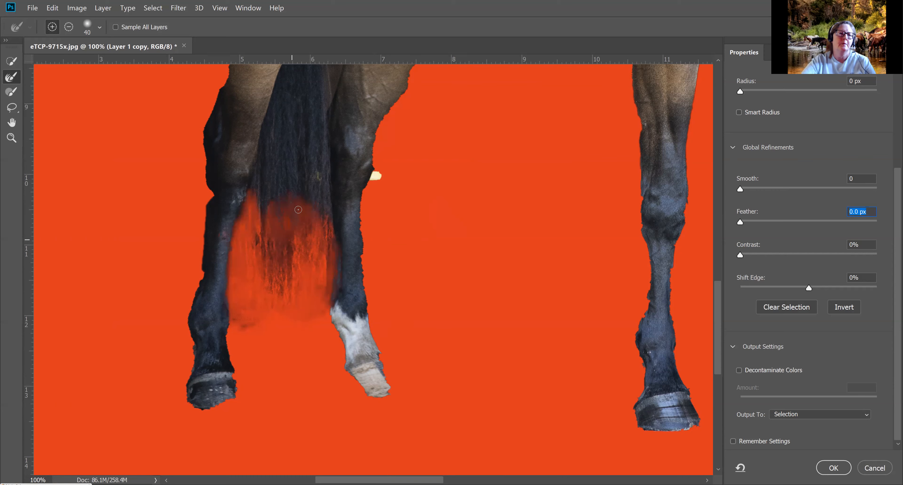
Restore the solid part of the tail above the wispy ends using the Brush tool at size 60.
click(9, 91)
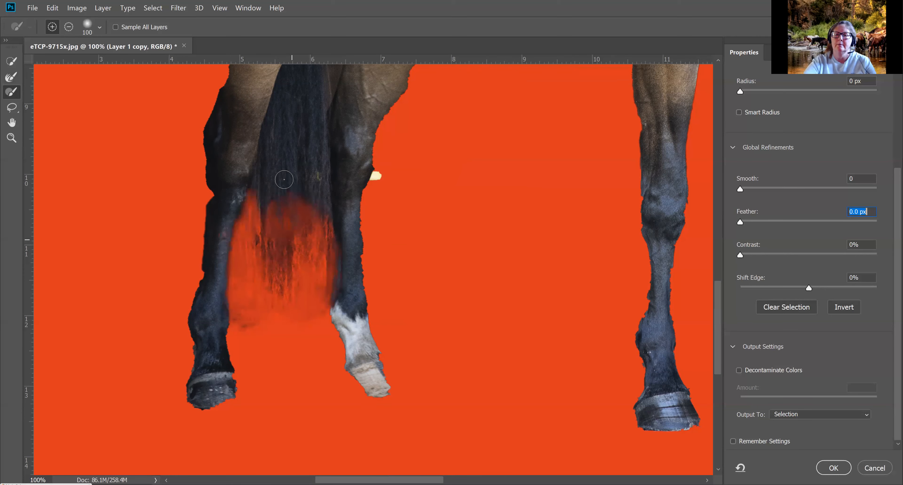
key(bracketleft)
key(bracketleft)
key(bracketleft)
key(bracketleft)
mouse_move(274, 203)
mouse_down()
mouse_move(275, 240)
mouse_move(288, 191)
mouse_move(286, 214)
mouse_move(299, 193)
mouse_move(299, 213)
mouse_move(277, 243)
mouse_move(275, 194)
mouse_move(265, 226)
mouse_up()
mouse_move(296, 189)
mouse_down()
mouse_move(302, 215)
mouse_move(284, 242)
mouse_up()
mouse_move(308, 189)
mouse_down()
mouse_move(310, 226)
mouse_move(309, 197)
mouse_move(321, 226)
mouse_up()
mouse_move(256, 186)
mouse_down()
mouse_move(250, 228)
mouse_move(252, 174)
mouse_up()
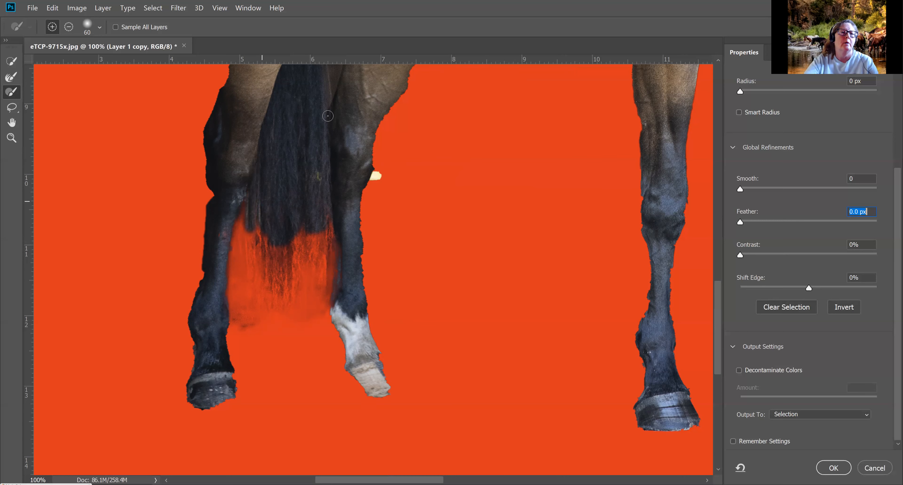
Soften the restored tail's lower edge with the Refine Edge Brush at size 40 and review the whole cut-out.
click(12, 77)
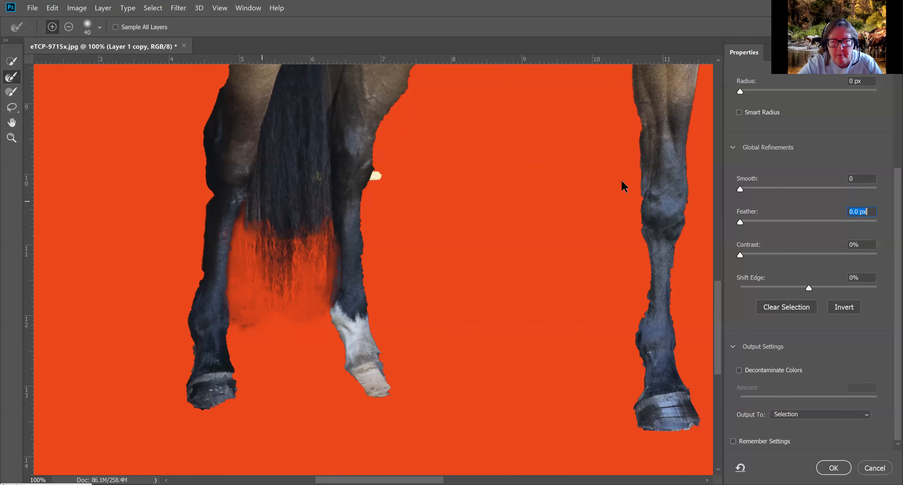
key(ctrl+minus)
key(ctrl+minus)
key(ctrl+minus)
key(ctrl+minus)
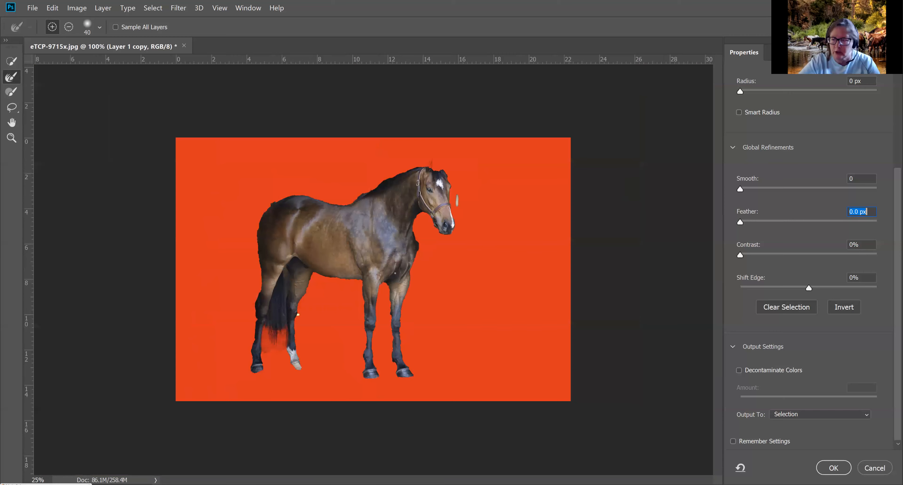
key(ctrl+minus)
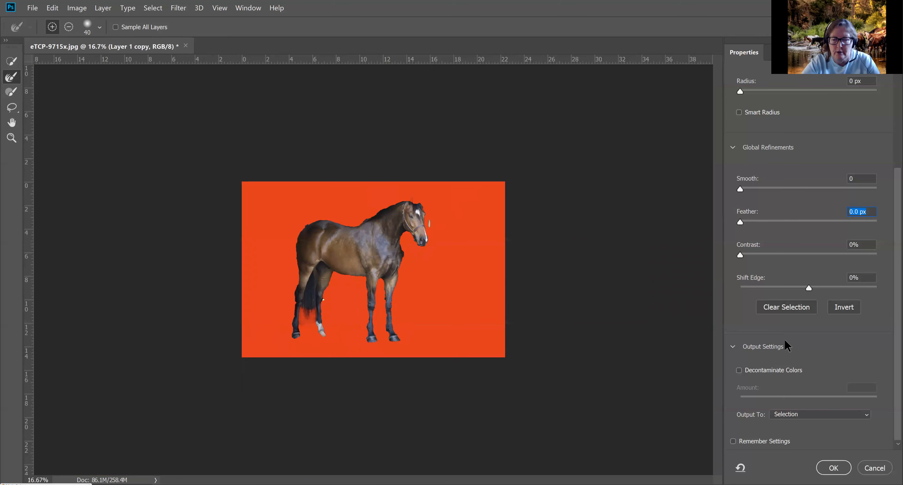
key(ctrl+plus)
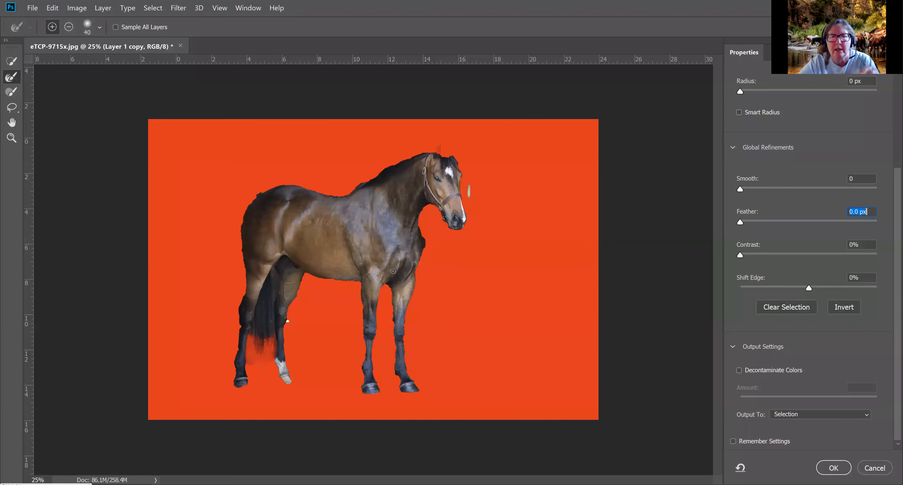
Check the horse's cut-out edges and output the refined selection to a New Layer with Layer Mask.
key(ctrl+plus)
key(ctrl+plus)
key(ctrl+plus)
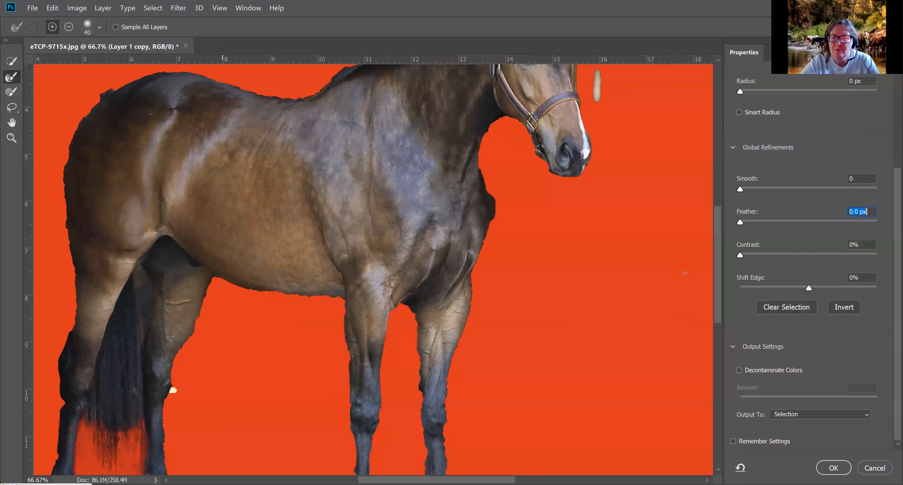
key(ctrl+minus)
key(ctrl+minus)
click(865, 420)
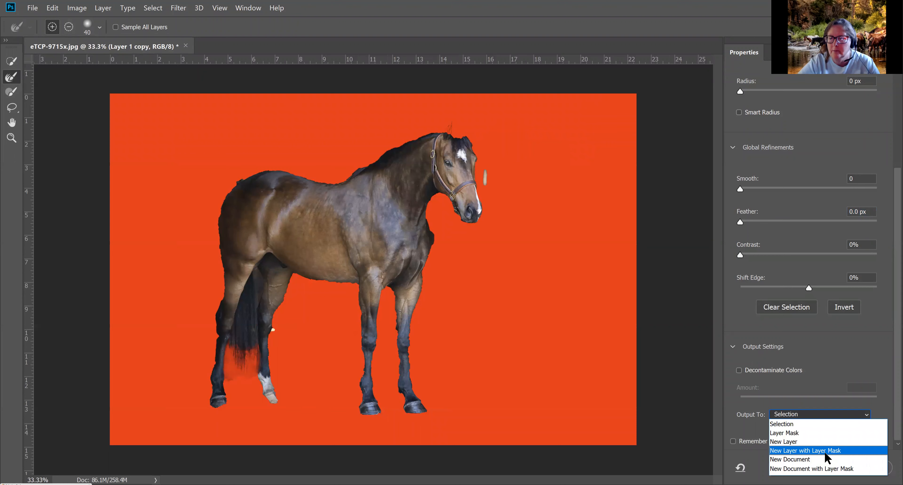
click(825, 452)
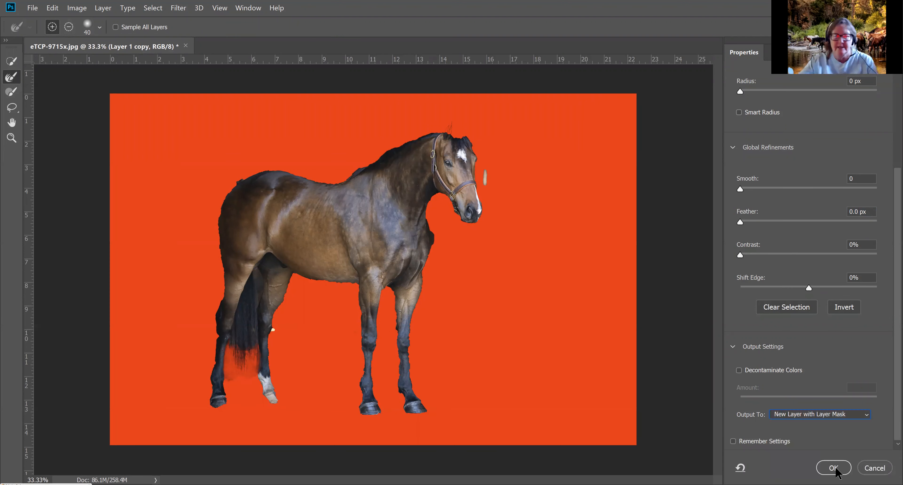
click(834, 467)
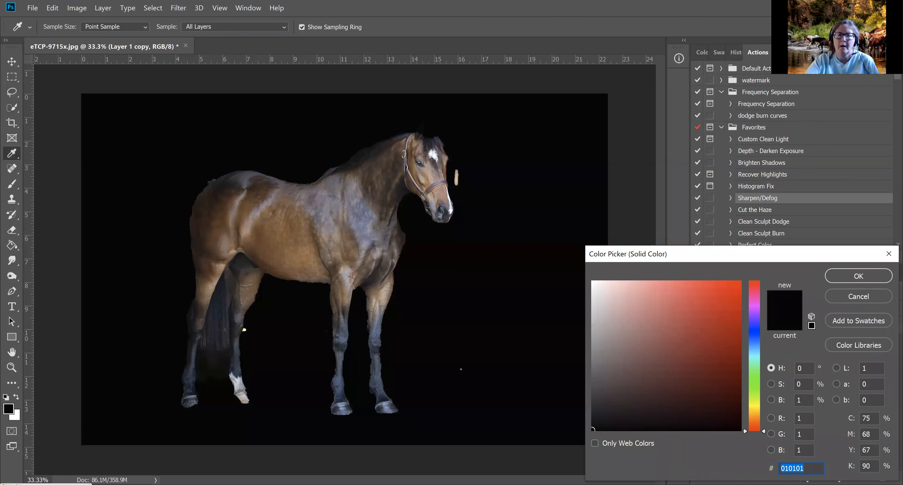
Add a #010101 solid color fill beneath the horse and paint black on its mask to reveal the floor and wooden post.
click(859, 276)
click(748, 368)
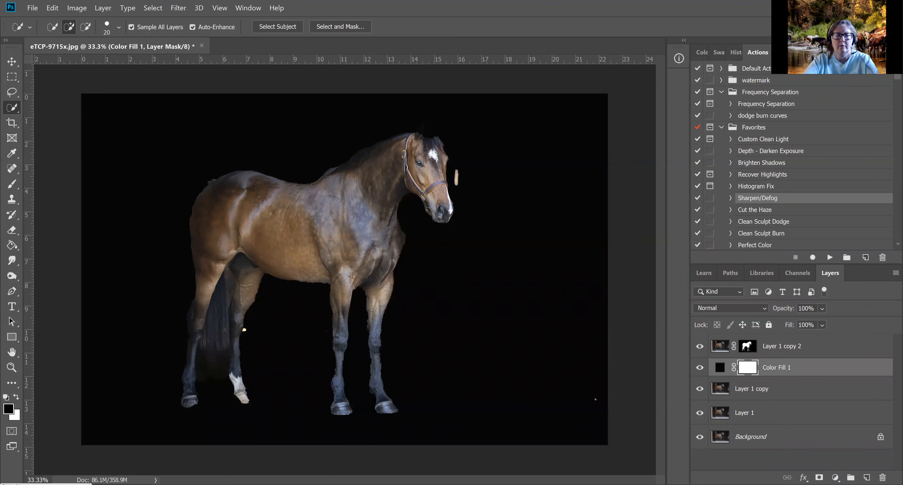
key(b)
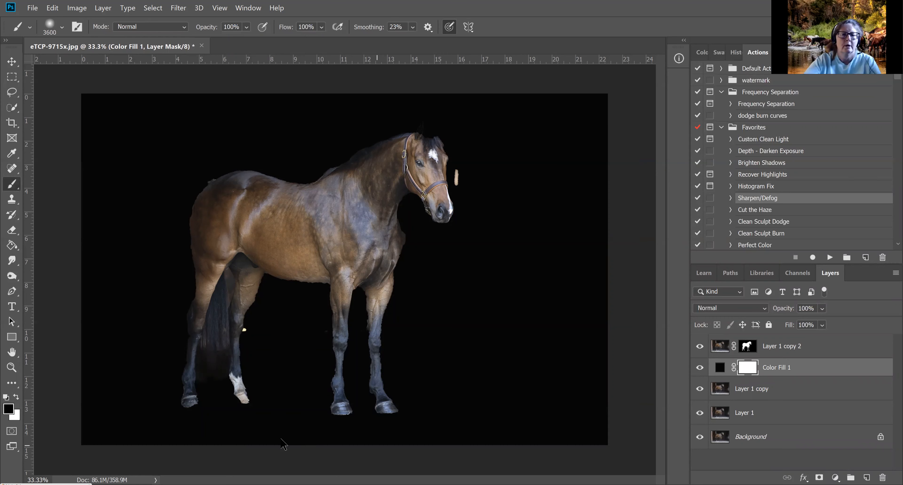
key(ctrl+minus)
key(ctrl+minus)
drag(311, 401, 485, 411)
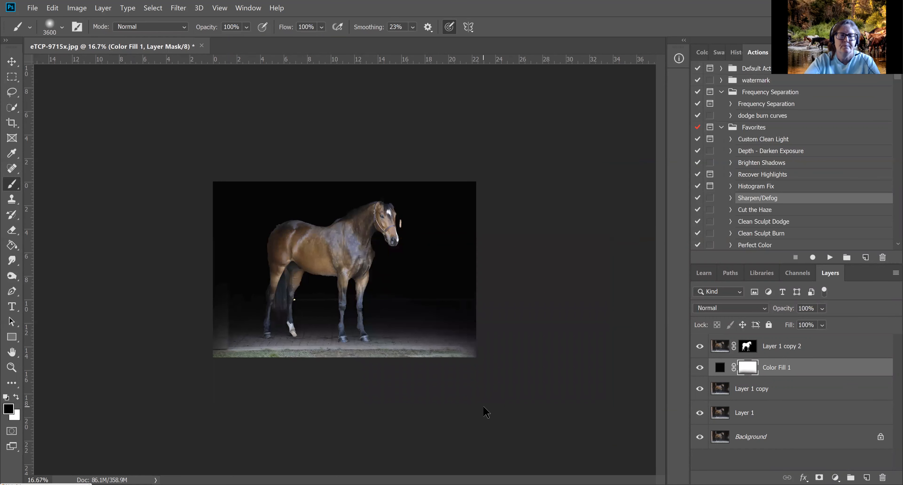
key(ctrl+plus)
key(ctrl+plus)
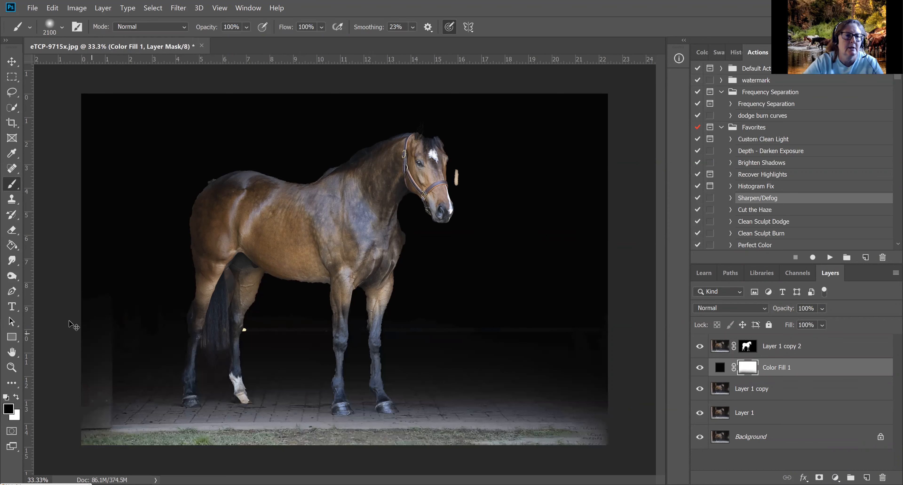
click(78, 317)
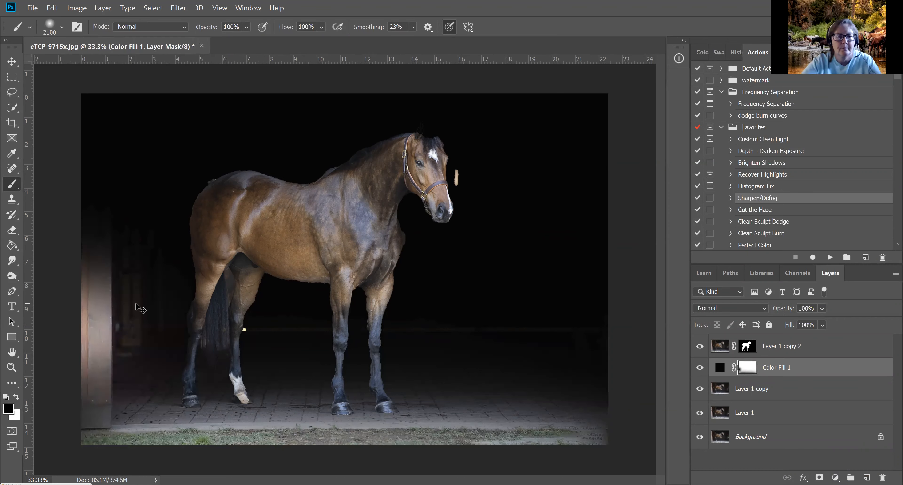
Try painting white on the Color Fill 1 mask with a size 2100 brush to darken the post and background, then undo the strokes.
key(x)
drag(125, 325, 267, 329)
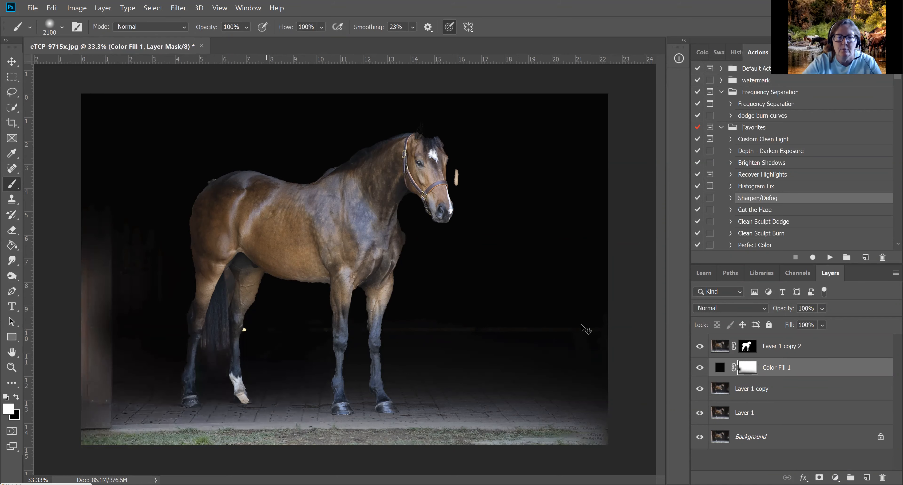
drag(89, 293, 38, 286)
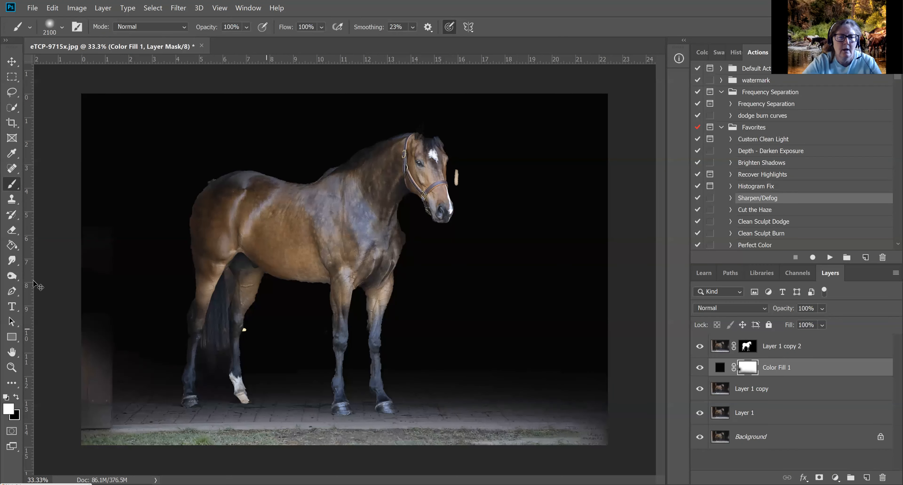
click(213, 303)
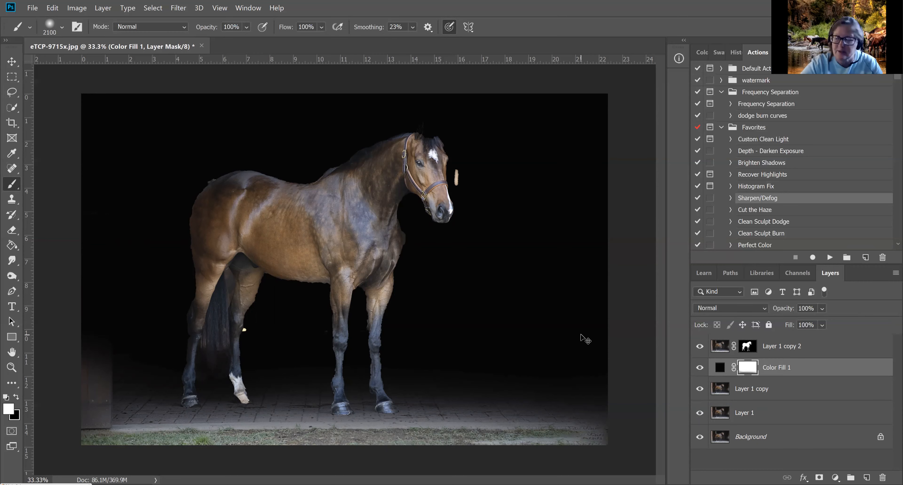
key(ctrl+plus)
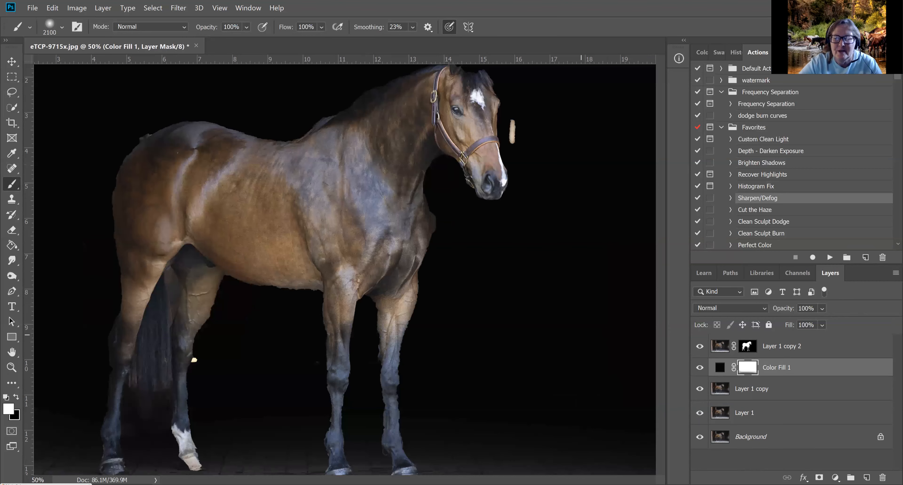
key(ctrl+plus)
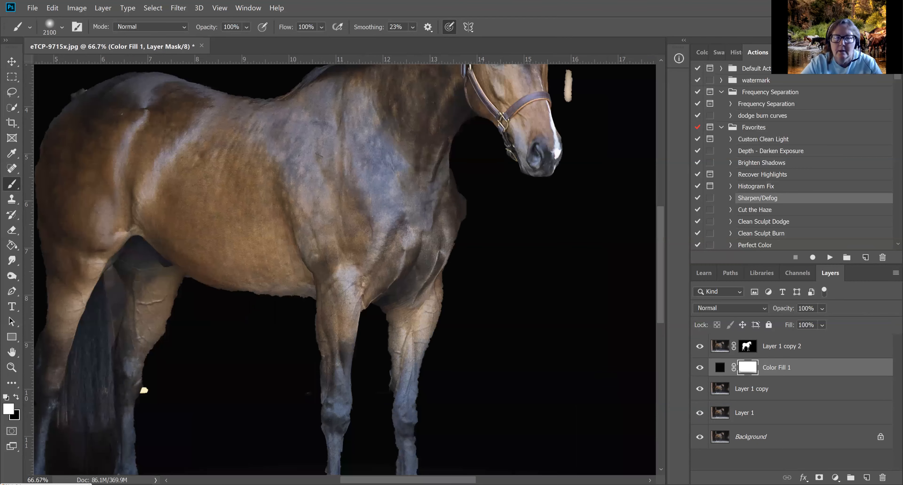
scroll(345, 269, left, 10)
key(ctrl+z)
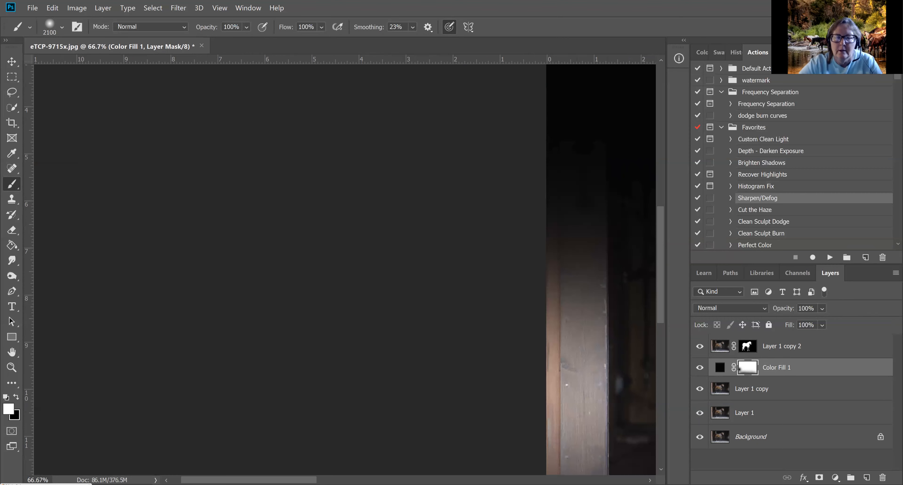
scroll(345, 269, right, 5)
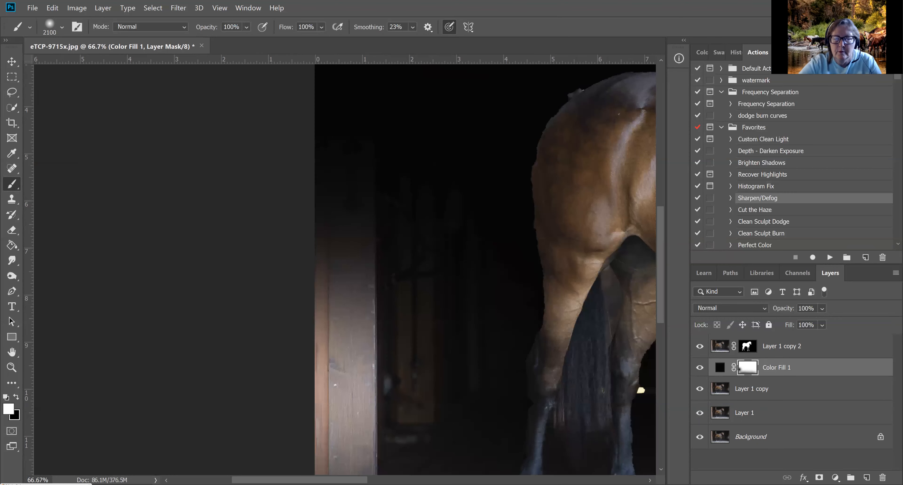
key(ctrl+minus)
key(ctrl+minus)
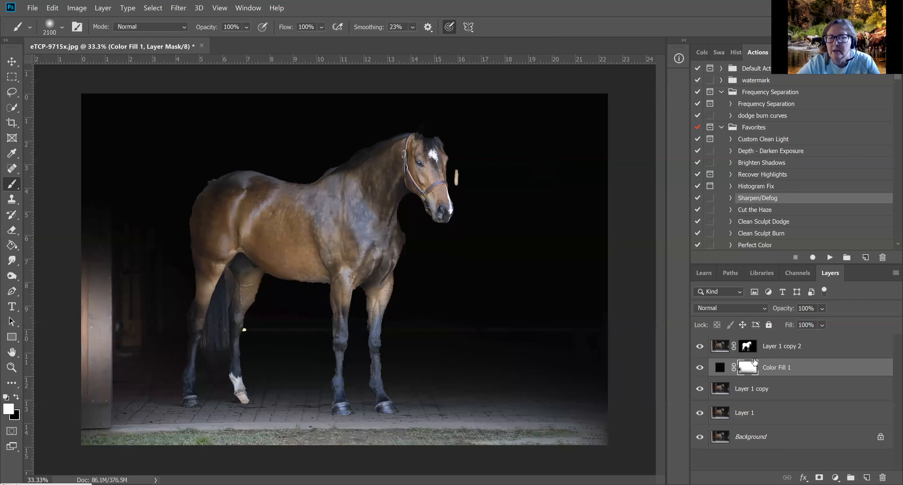
Try painting black along the horse's lower legs on the Layer 1 copy 2 mask with a size 2100 brush.
click(748, 347)
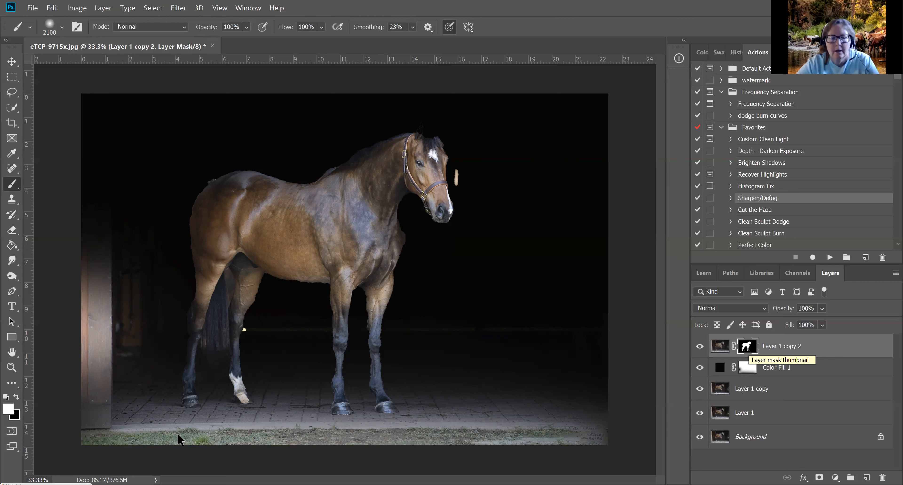
key(x)
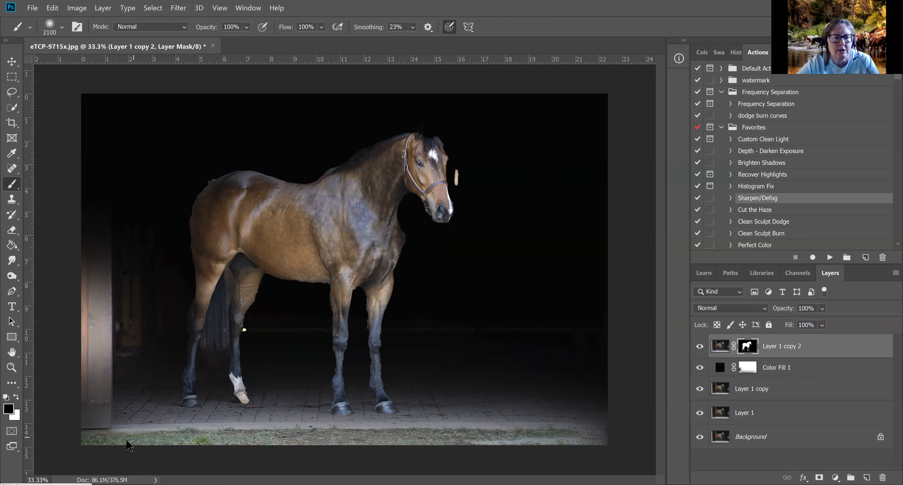
mouse_move(188, 432)
mouse_down()
mouse_move(244, 418)
mouse_move(389, 422)
mouse_move(530, 448)
mouse_up()
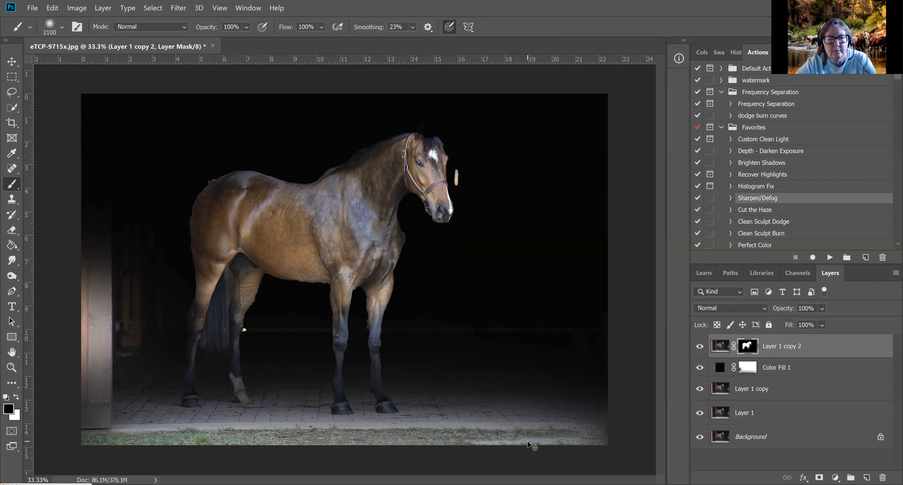
key(ctrl+z)
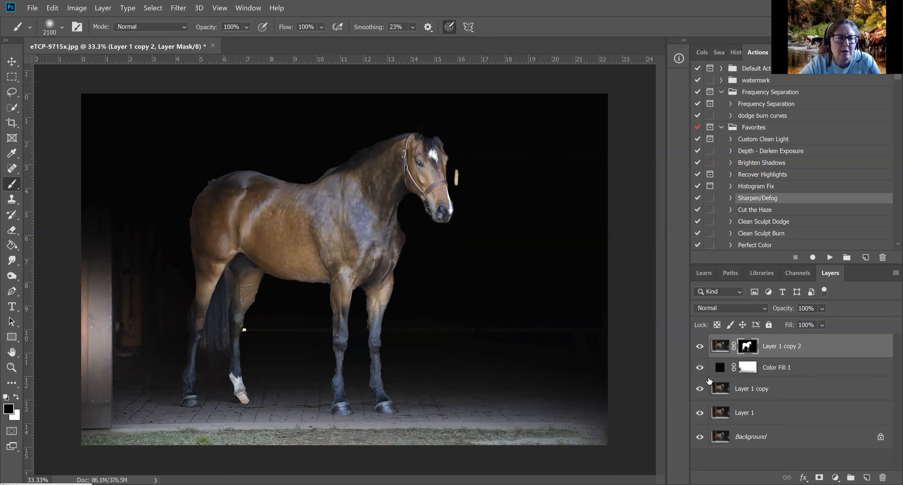
key(ctrl+plus)
key(ctrl+plus)
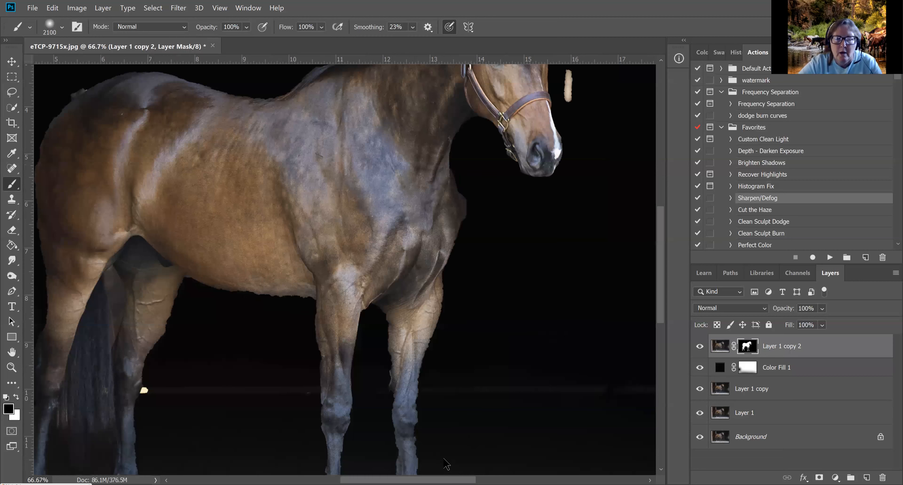
drag(422, 444, 395, 428)
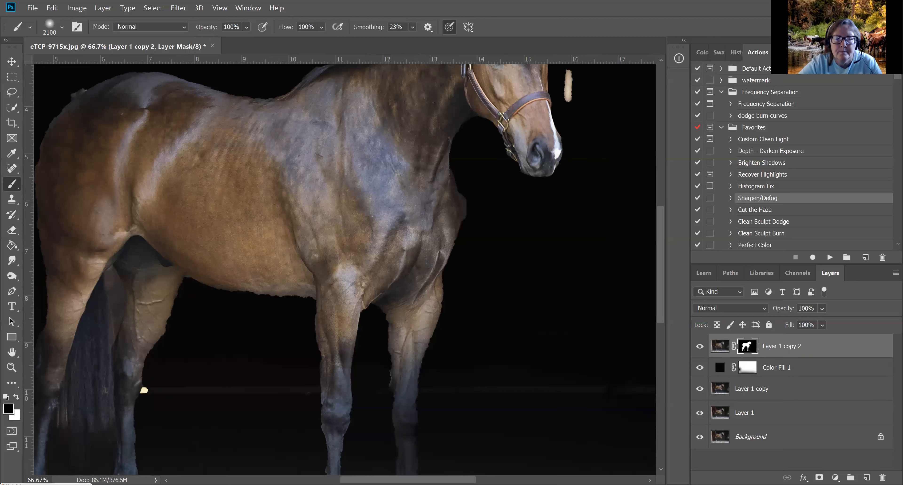
scroll(345, 269, left, 5)
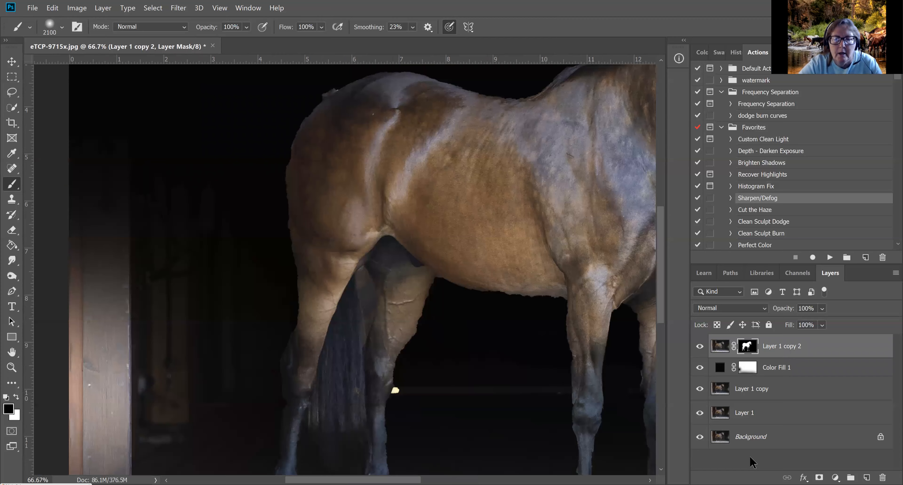
Compare the masked tail and hind legs at 100% with the original by temporarily hiding the horse and color fill layers.
key(ctrl+minus)
key(ctrl+1)
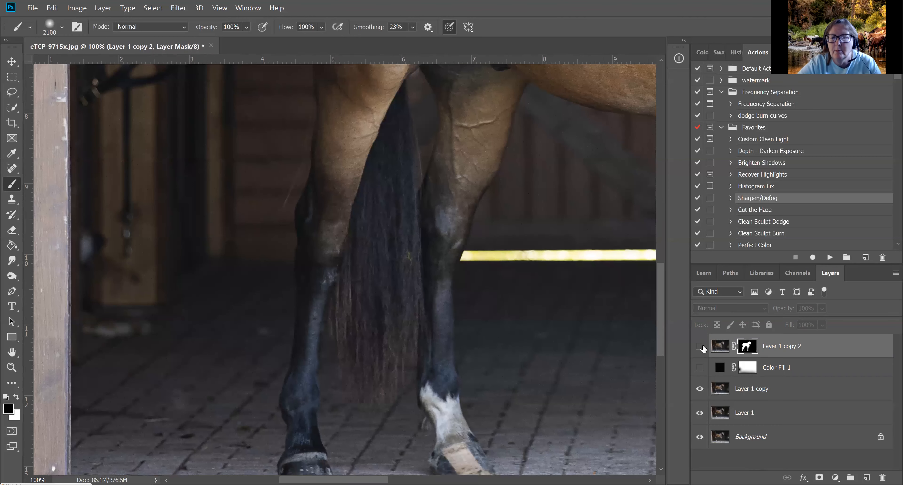
click(701, 368)
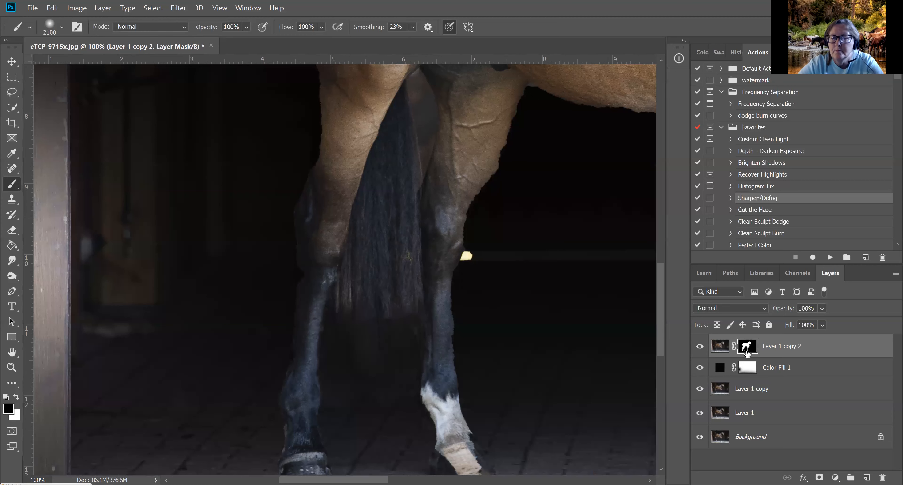
Reveal the tail's wispy lower end by painting black on the Color Fill 1 mask at size 150, comparing with the horse layer hidden.
click(747, 368)
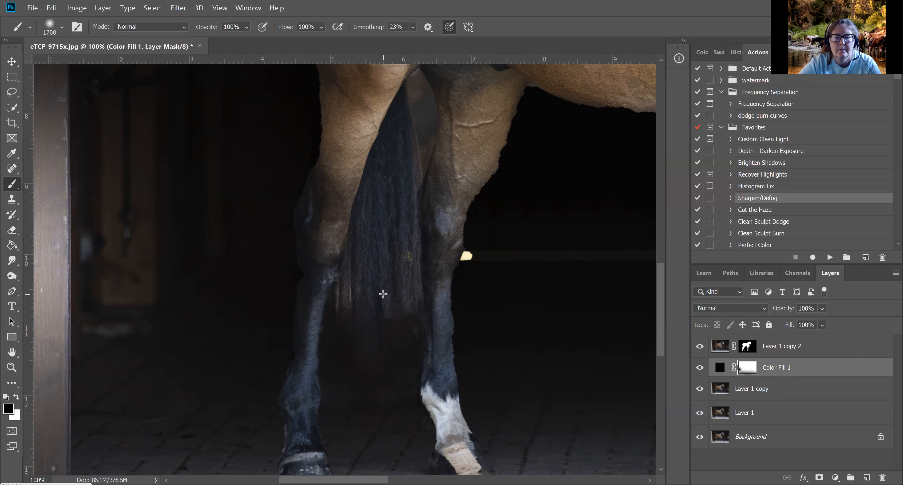
key(bracketleft)
key(bracketleft)
key(bracketleft)
key(bracketleft)
key(bracketleft)
key(bracketleft)
key(bracketleft)
key(bracketleft)
key(bracketleft)
key(bracketleft)
key(bracketleft)
key(bracketleft)
key(bracketleft)
key(bracketleft)
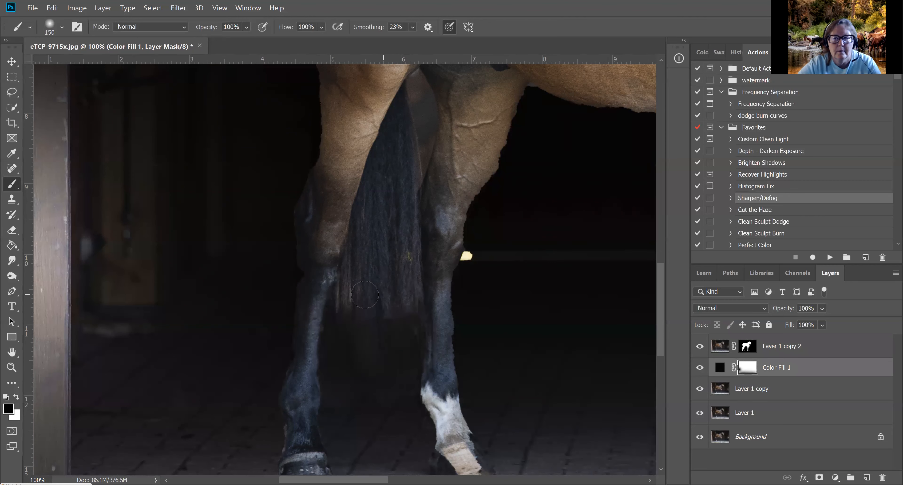
drag(360, 317, 363, 332)
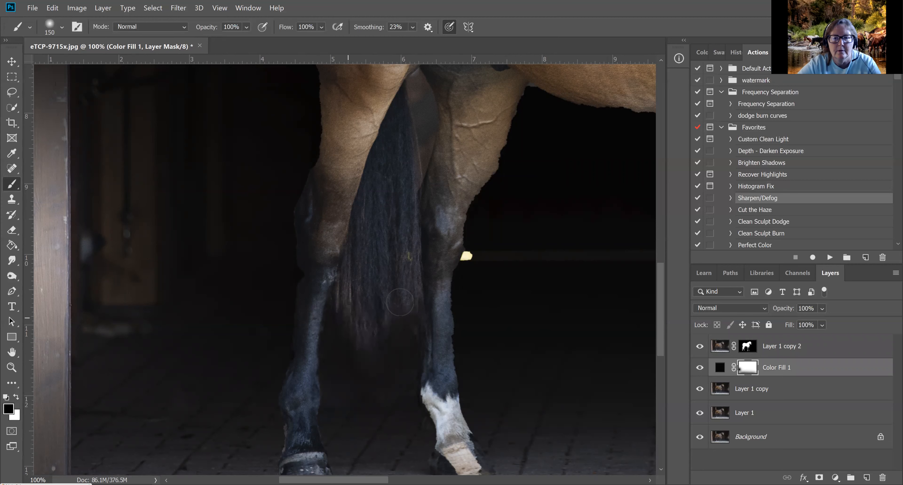
drag(405, 294, 372, 330)
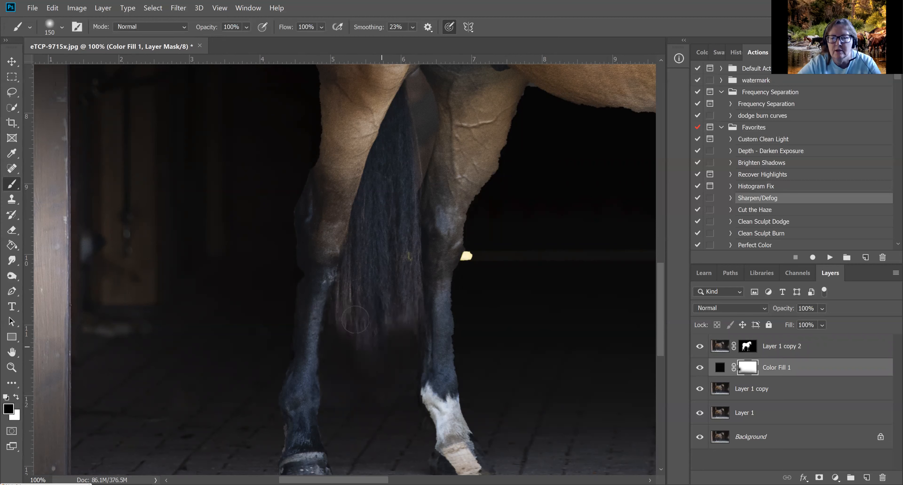
drag(385, 335, 381, 361)
drag(403, 296, 406, 335)
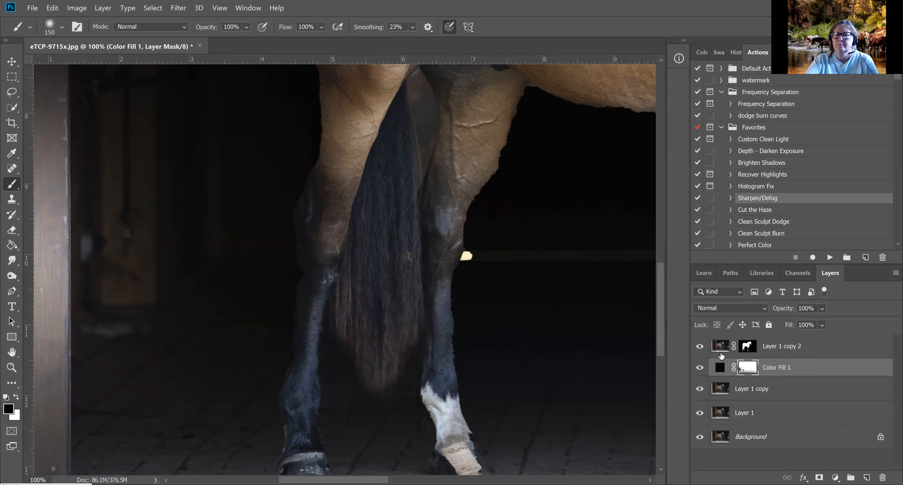
click(701, 346)
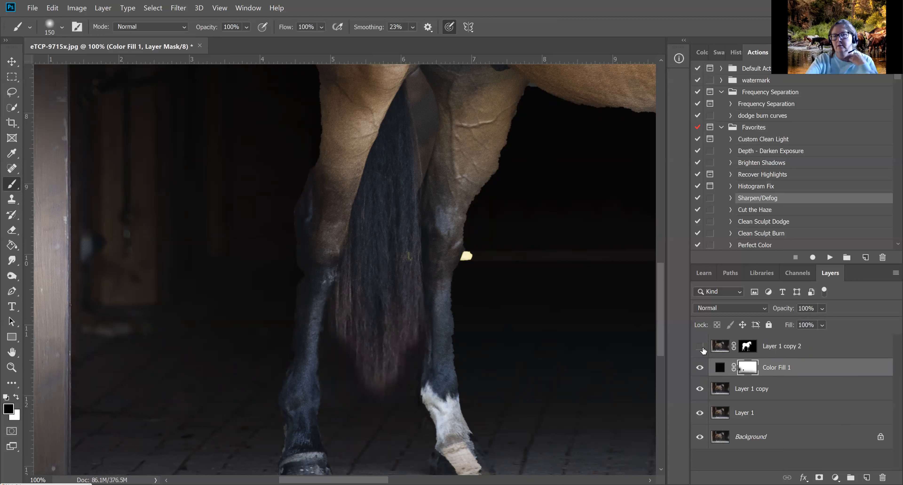
click(701, 346)
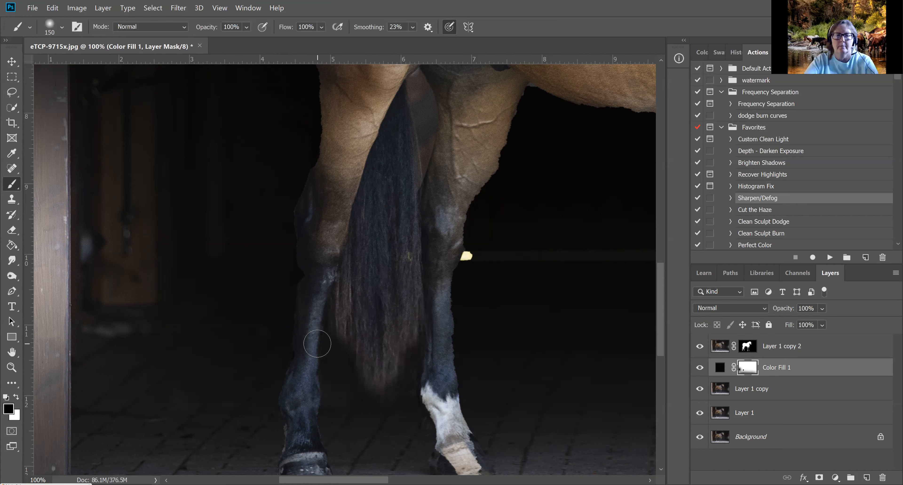
Paint white on the Color Fill 1 mask to darken the background around the tail tips and hind legs, then select Layer 1 copy 2.
key(x)
mouse_move(332, 387)
mouse_down()
mouse_move(386, 414)
mouse_move(443, 331)
mouse_move(447, 273)
mouse_move(439, 330)
mouse_move(391, 397)
mouse_move(350, 398)
mouse_move(315, 337)
mouse_move(302, 370)
mouse_move(303, 303)
mouse_move(298, 363)
mouse_move(386, 428)
mouse_move(475, 347)
mouse_move(444, 364)
mouse_move(446, 328)
mouse_move(438, 342)
mouse_move(472, 292)
mouse_up()
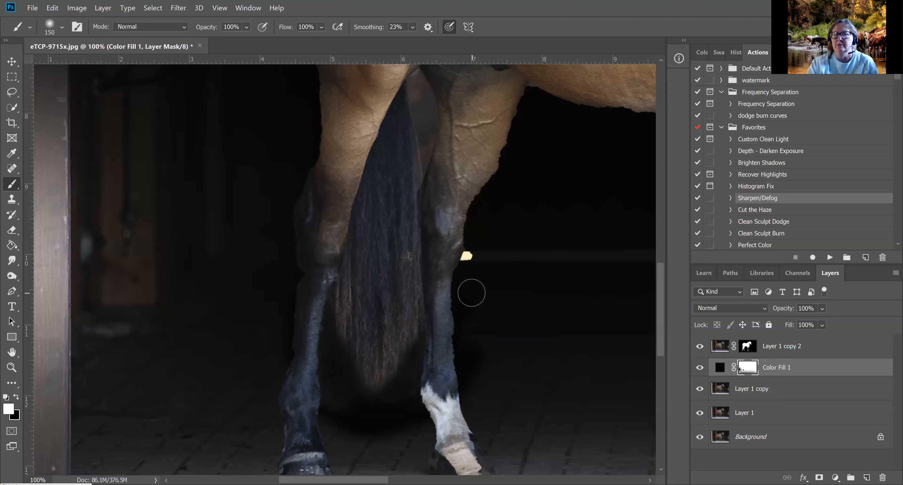
click(792, 346)
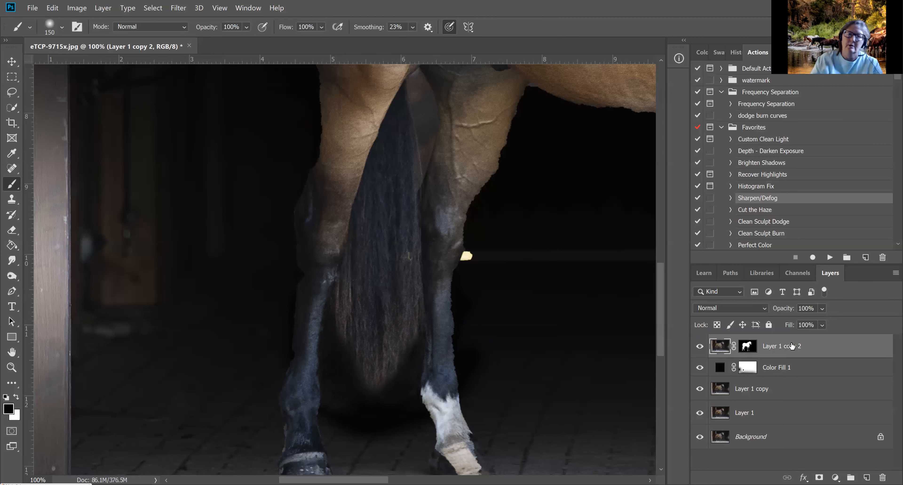
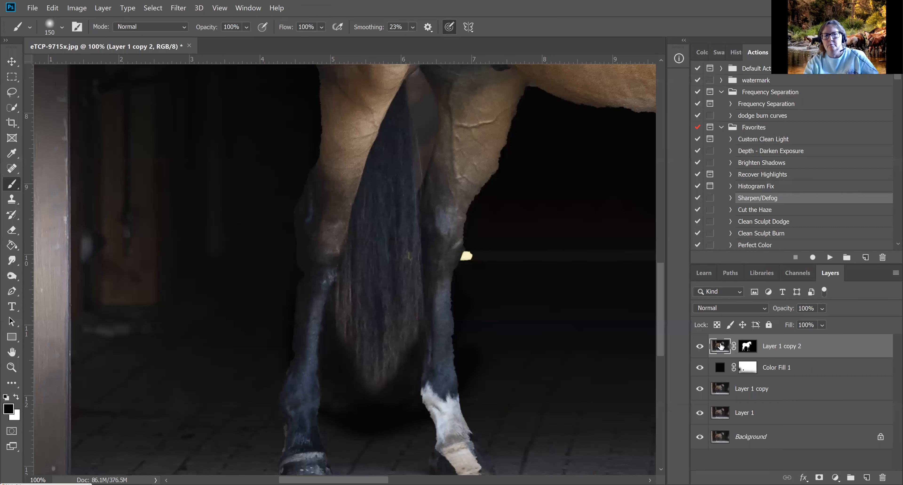
Stamp all visible layers into a new top layer and choose the TCP horse hair brush from the hair group.
key(ctrl+shift+alt+e)
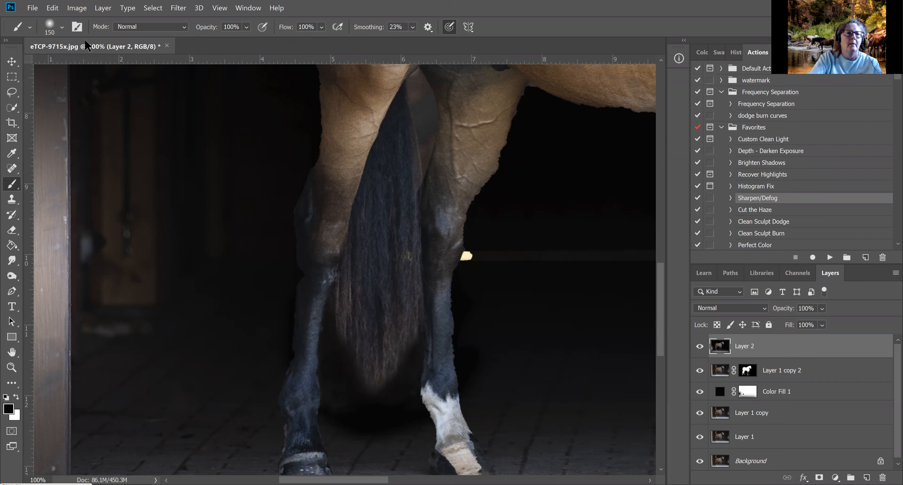
click(62, 27)
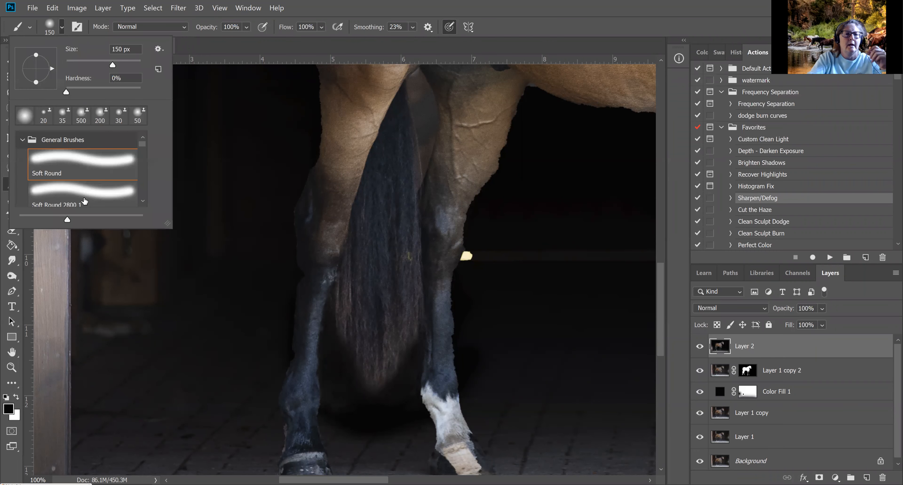
click(142, 201)
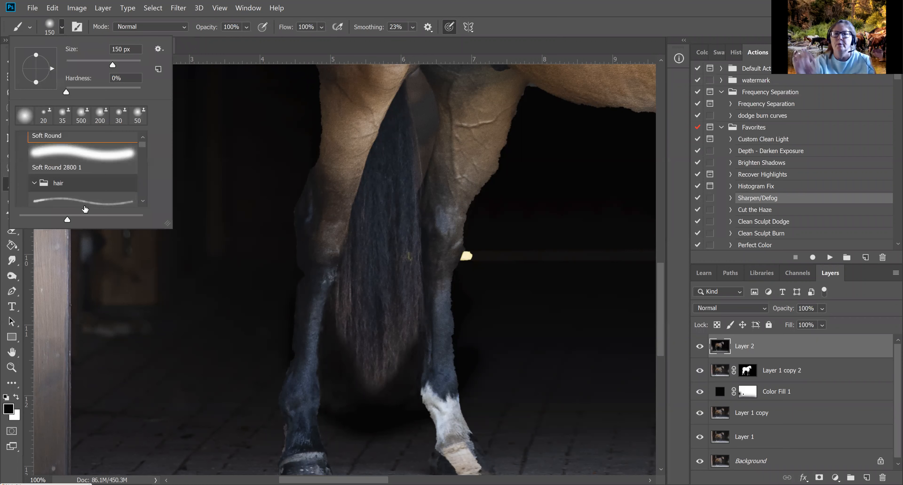
click(87, 192)
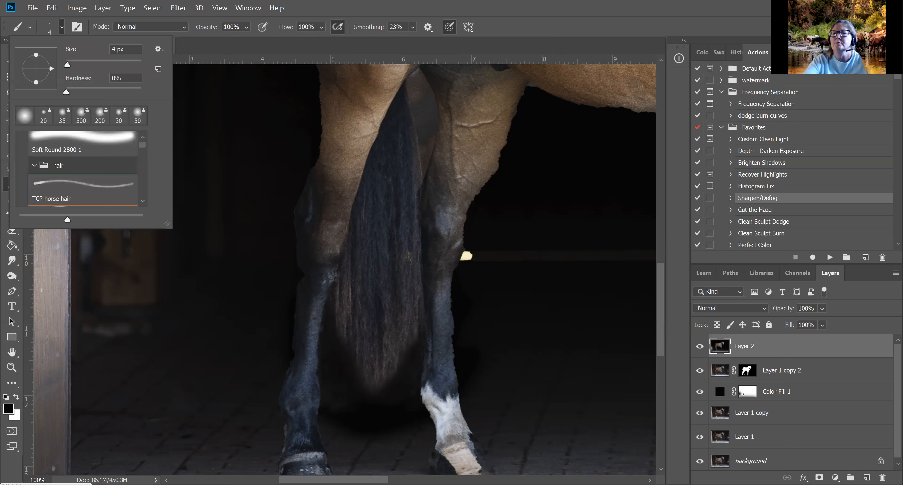
Look through the brush preset options and the installed brush groups, expanding the hair 2 group.
click(798, 52)
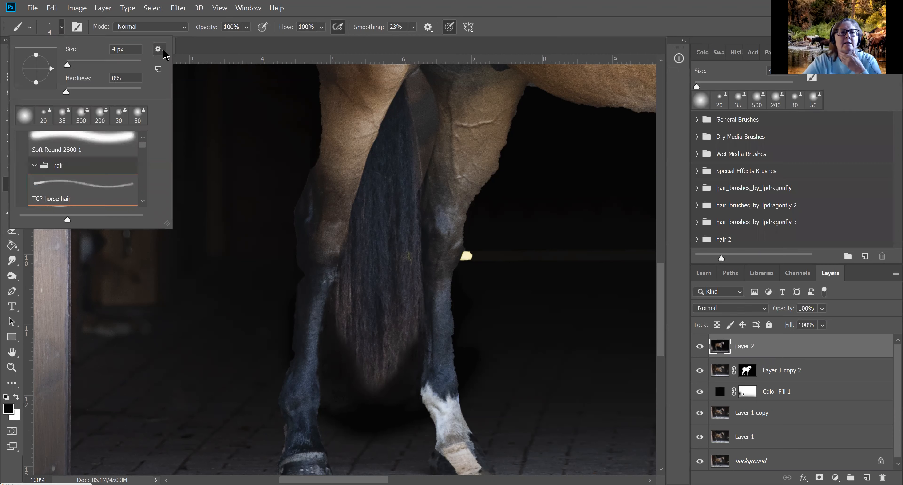
click(163, 50)
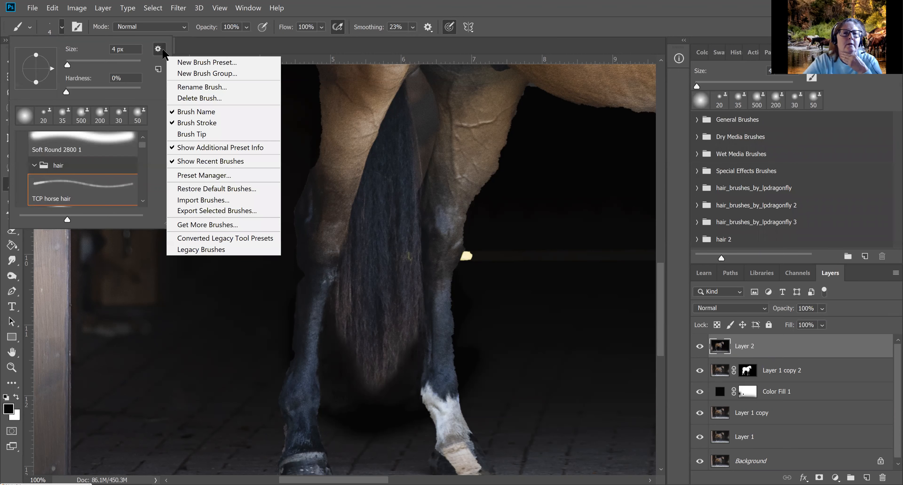
click(158, 73)
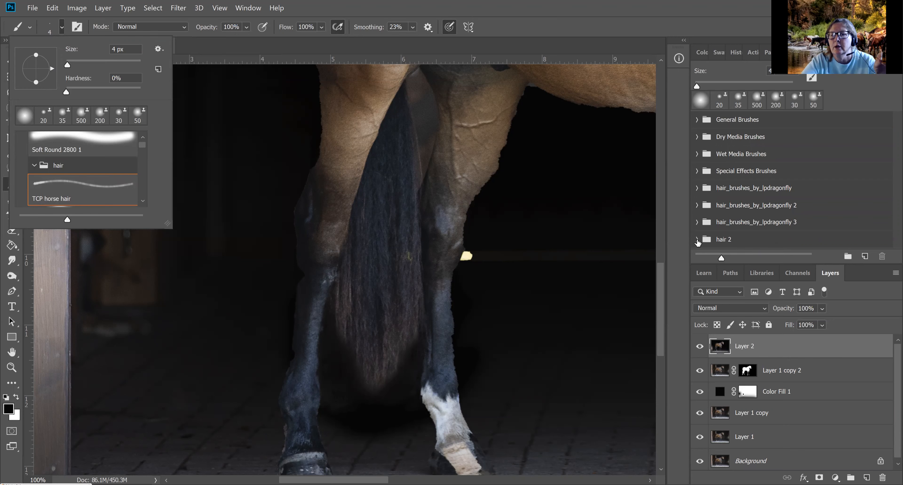
click(696, 240)
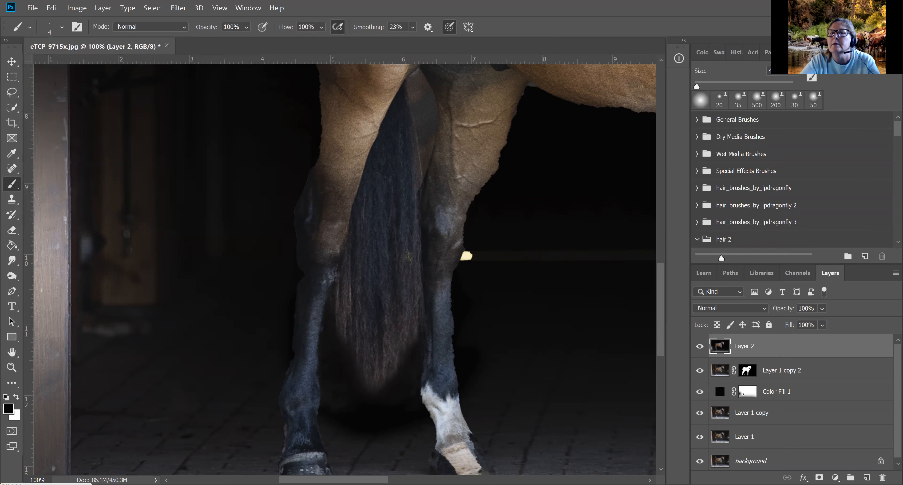
Open the hair brush's settings and examine its tip shape, Shape Dynamics and Transfer options, briefly toggling Color Dynamics.
key(F5)
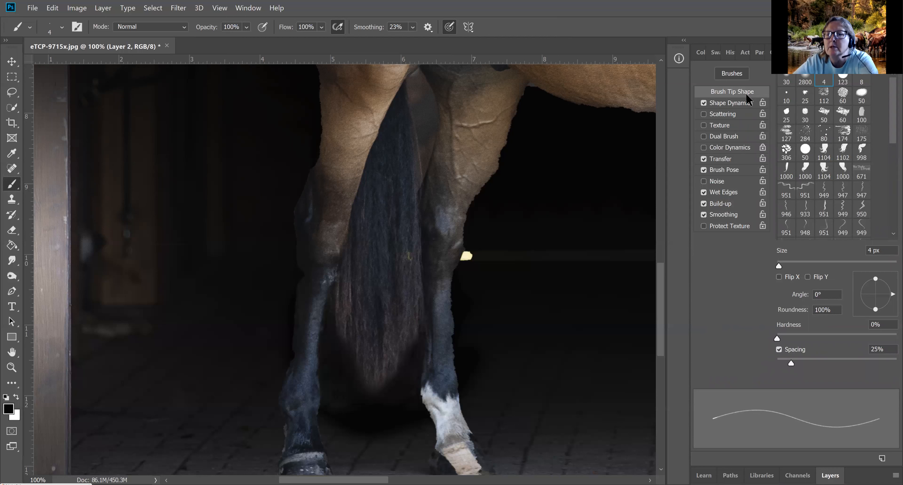
click(731, 103)
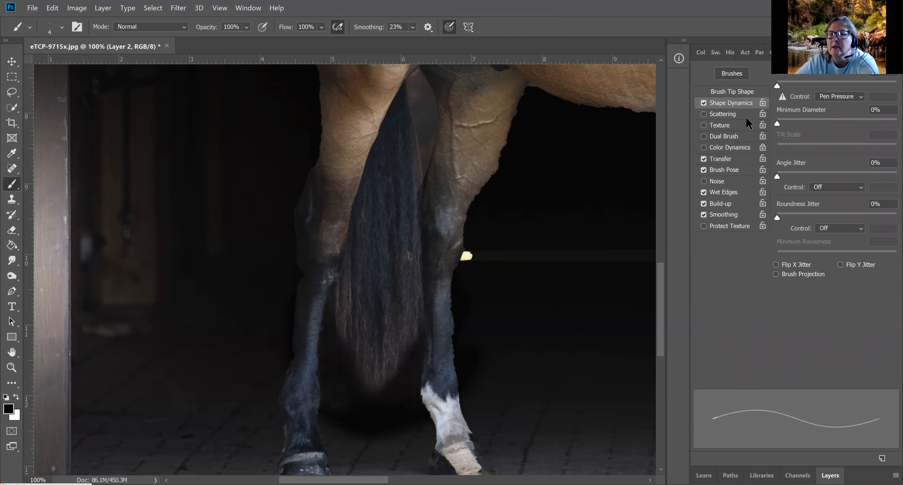
click(704, 148)
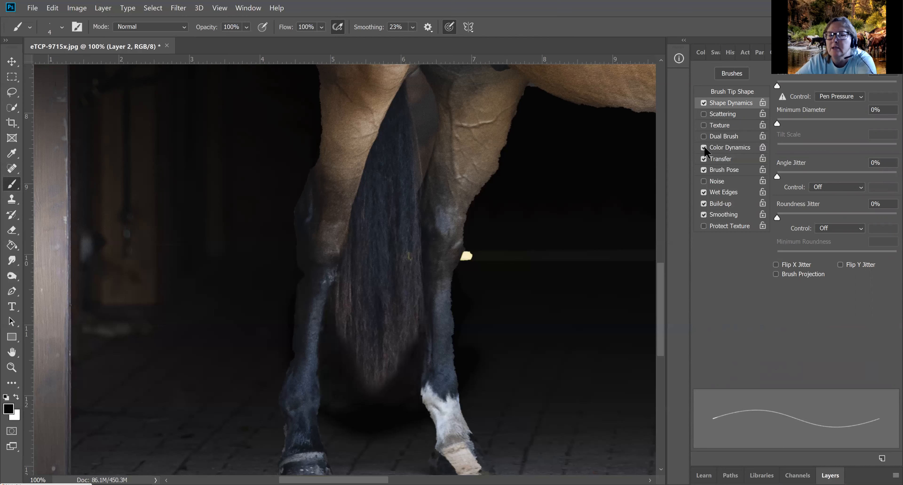
click(704, 147)
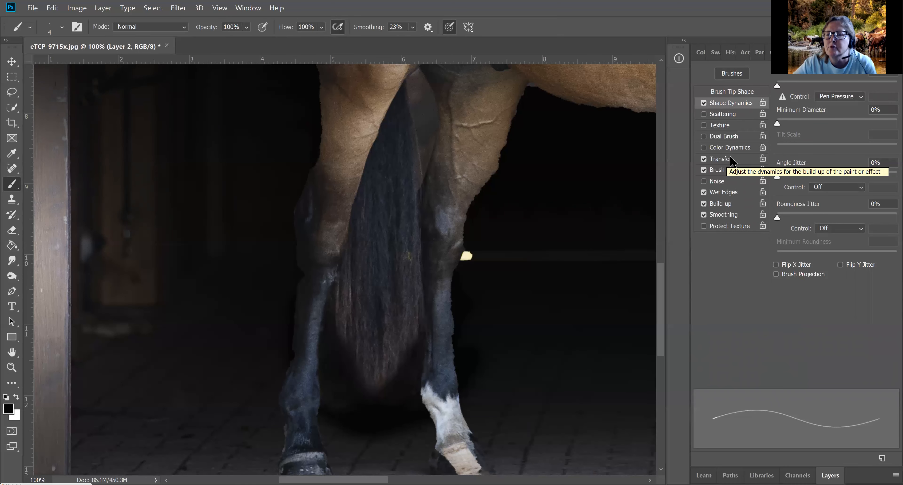
click(720, 162)
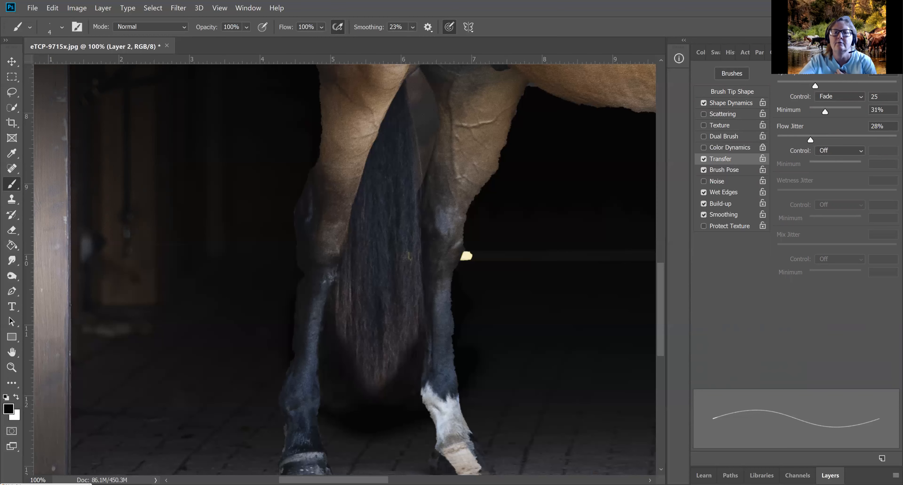
Check where Brush Settings can be opened, then examine the hair brush's Brush Pose, Wet Edges and Build-up settings.
click(221, 10)
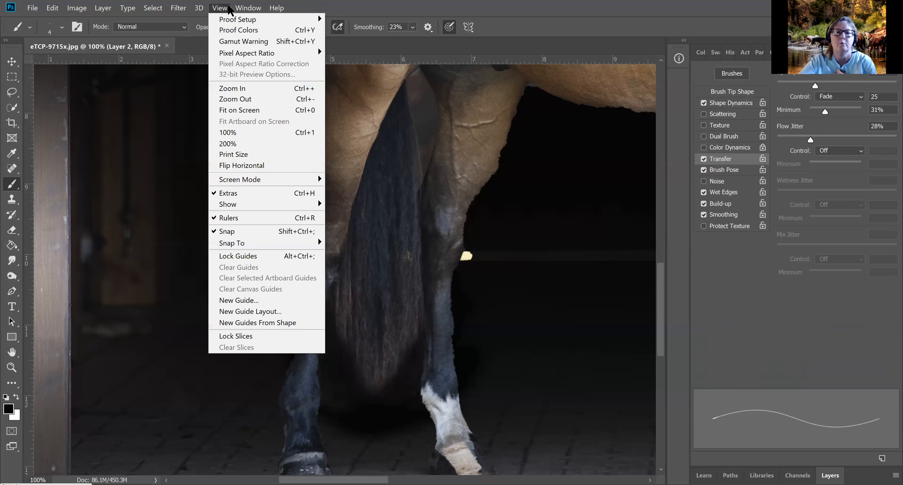
mouse_move(247, 8)
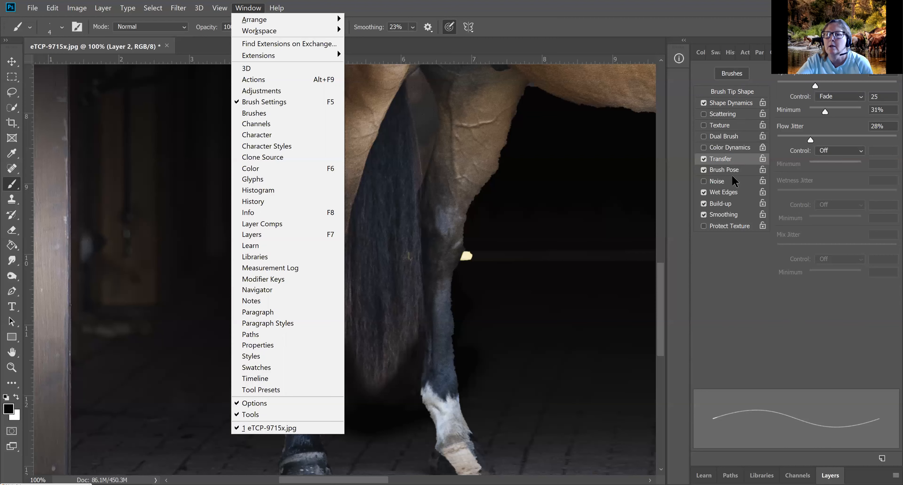
click(734, 173)
click(735, 174)
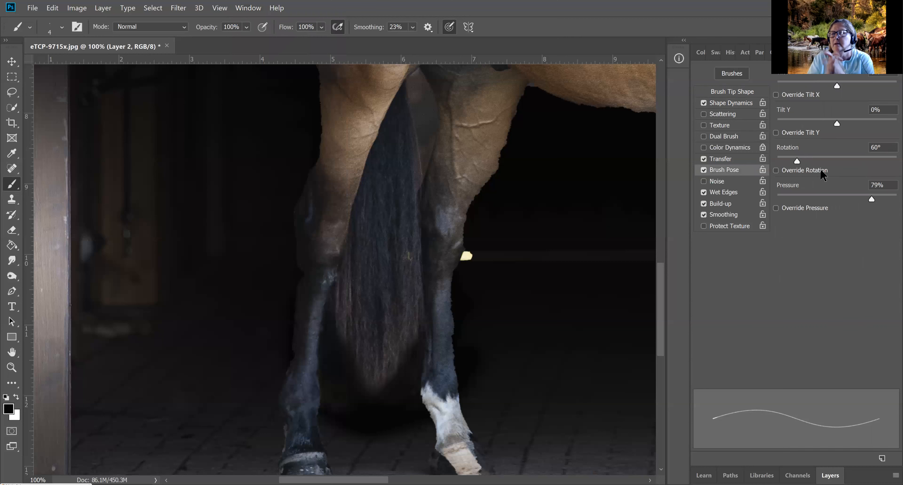
click(725, 195)
click(704, 193)
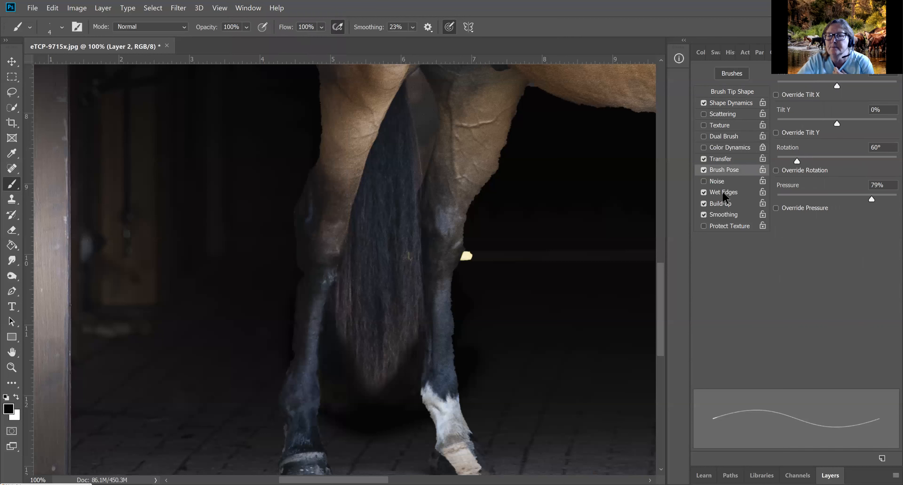
click(704, 193)
click(704, 192)
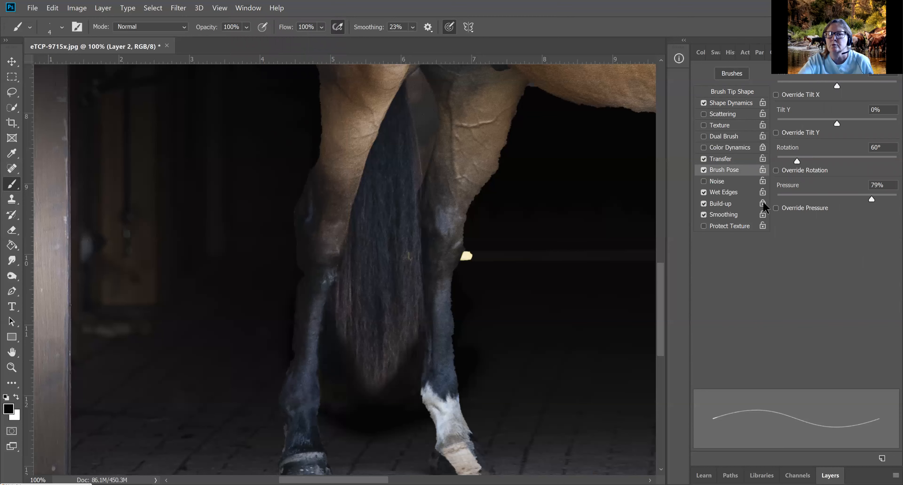
click(723, 205)
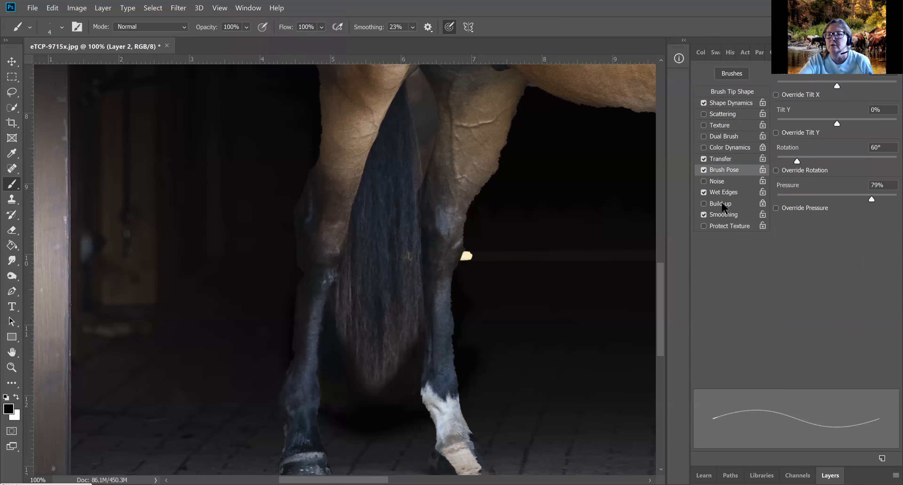
click(703, 203)
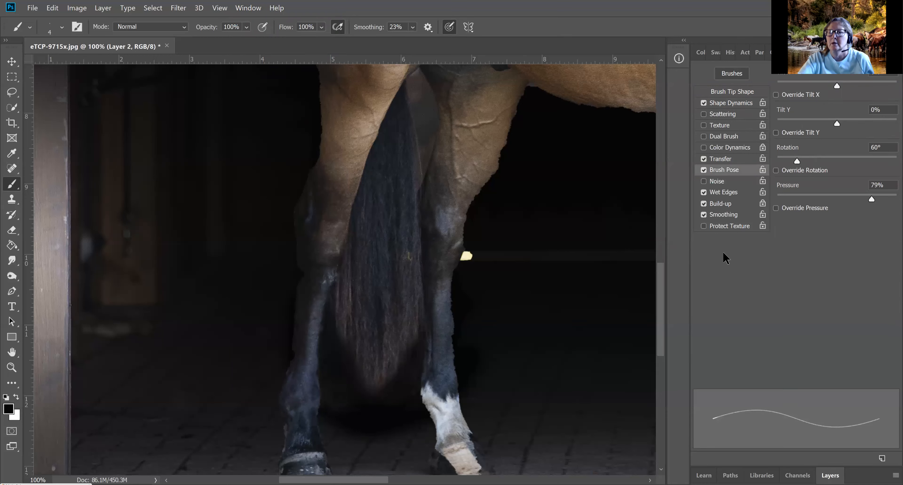
Set the foreground color to dark gray-brown #282425, sampled from the hair in the lower part of the tail.
click(11, 411)
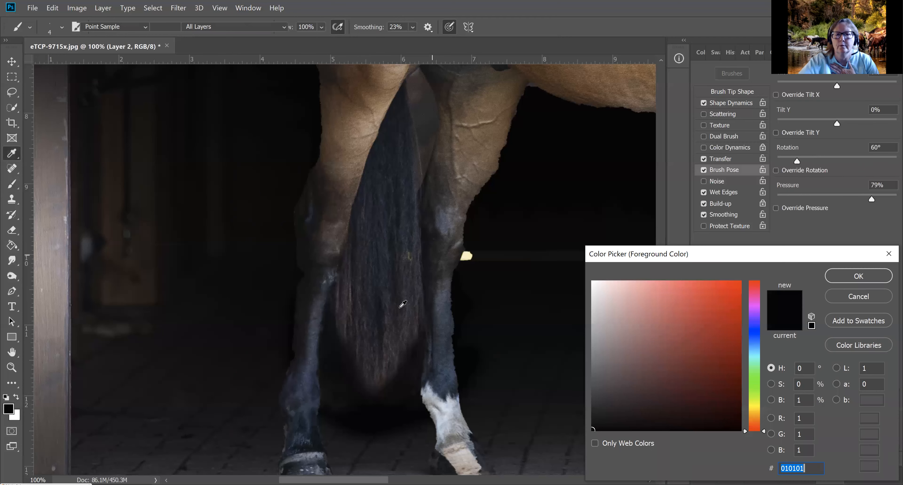
click(395, 337)
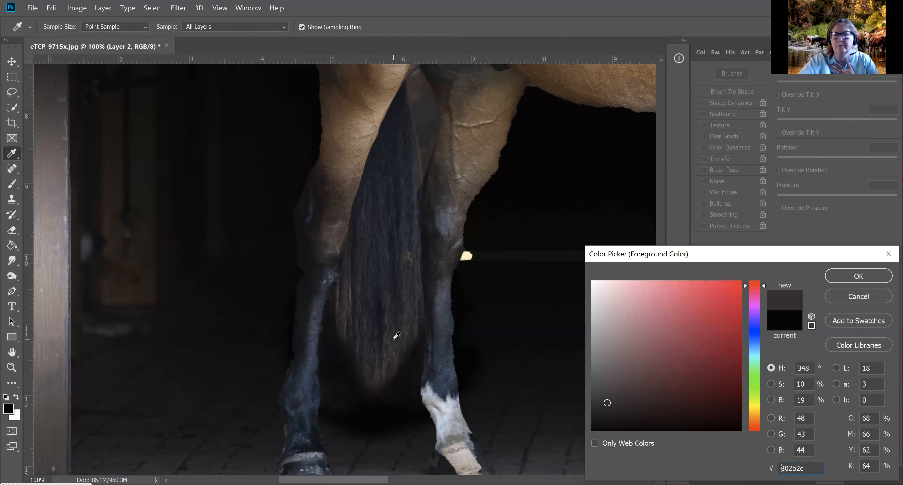
click(398, 328)
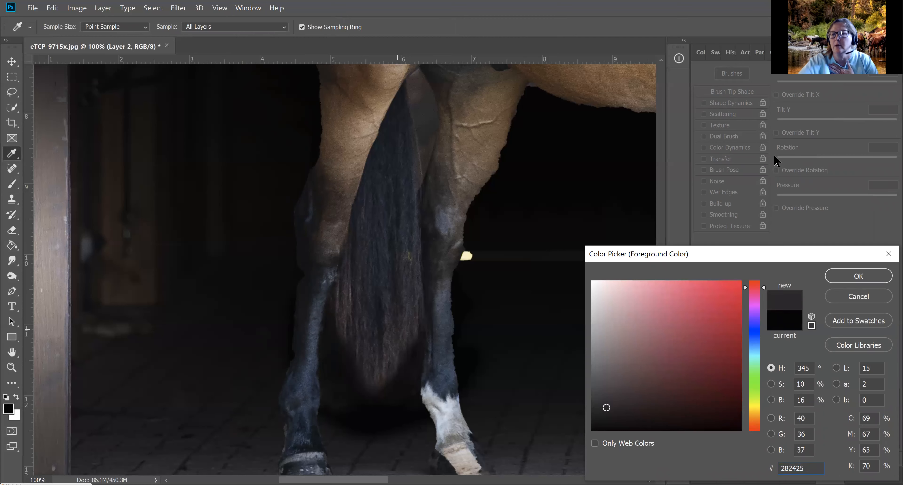
click(858, 276)
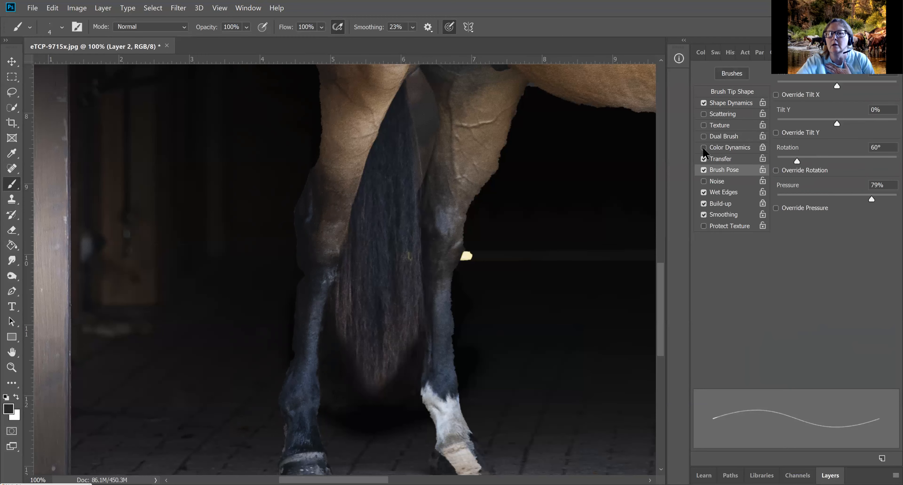
Enable Color Dynamics for the hair brush with Brightness Jitter at 9%, and set the brush size to 2 px.
click(731, 147)
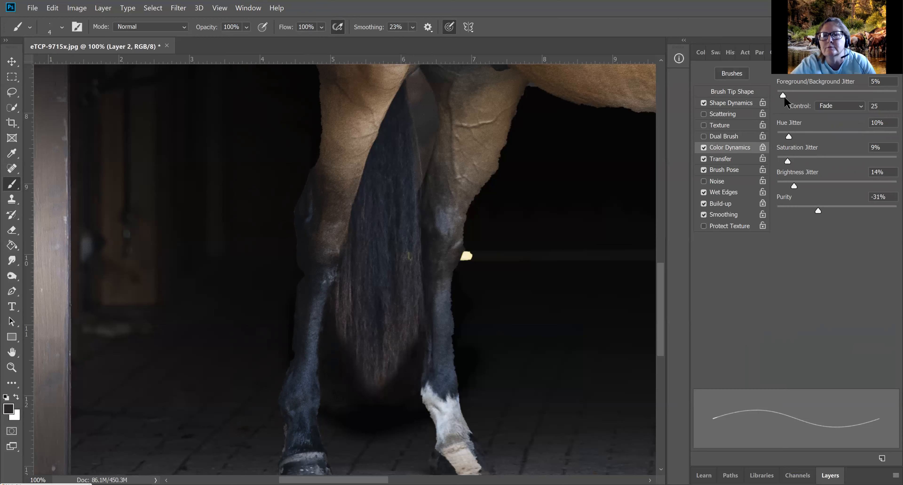
drag(794, 186, 788, 187)
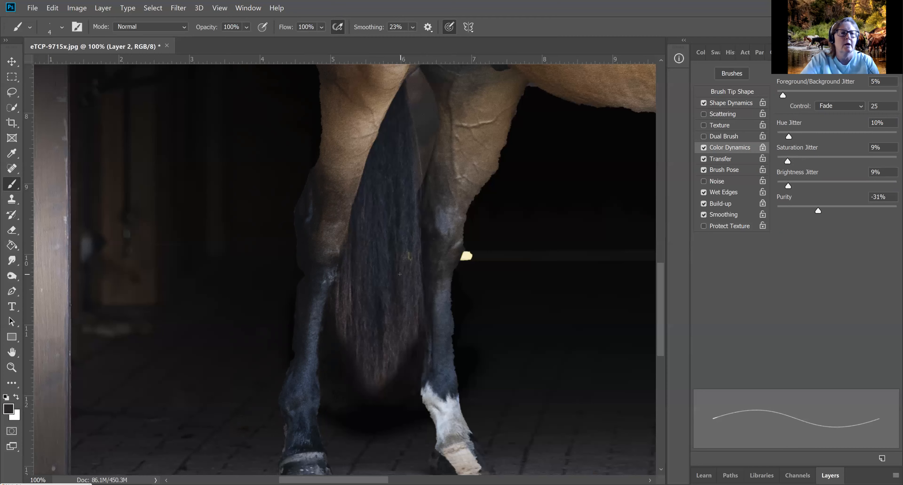
click(62, 28)
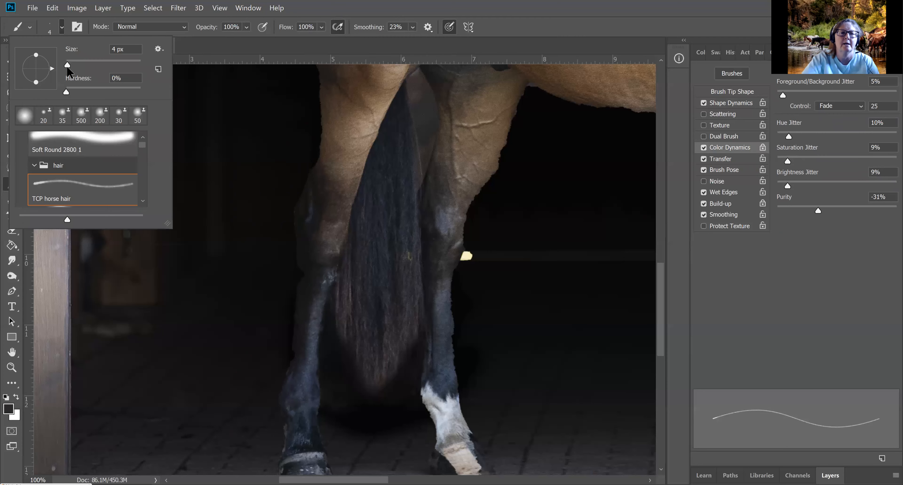
double_click(110, 51)
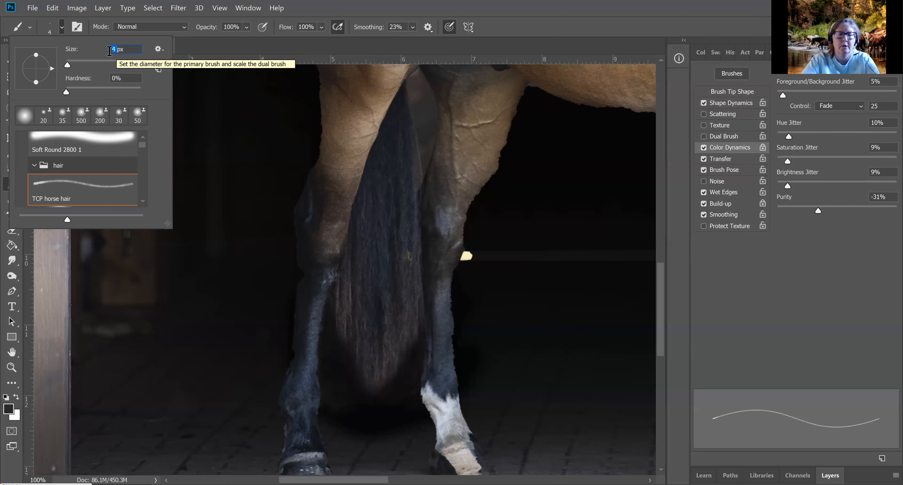
text(2)
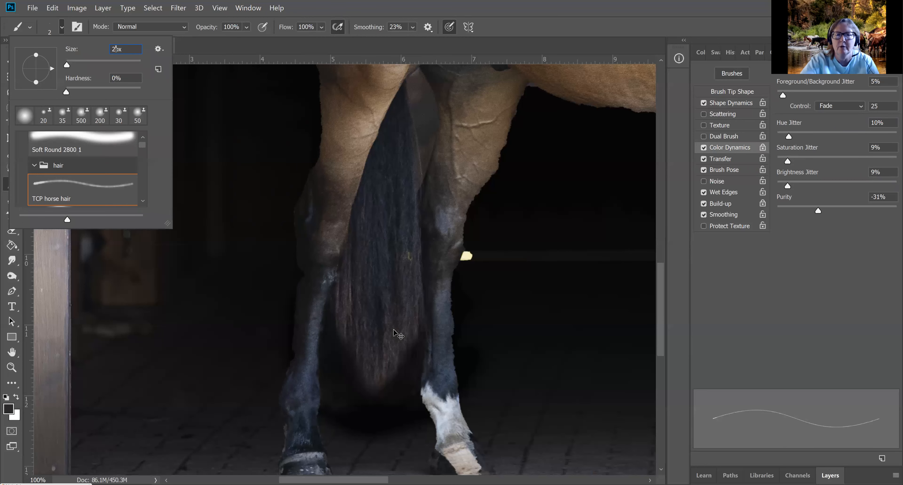
Set the foreground color to a darker tone, #1c191f, sampled from the lower end of the tail.
key(ctrl+plus)
key(ctrl+plus)
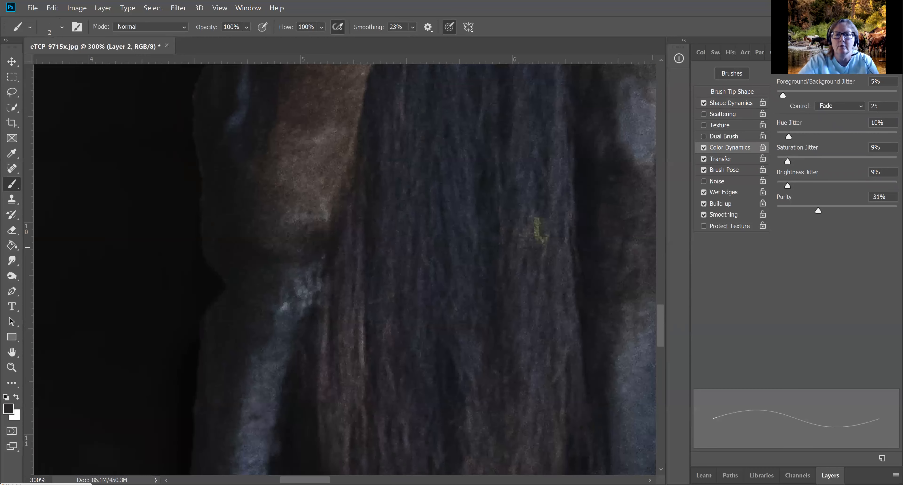
scroll(491, 185, down, 5)
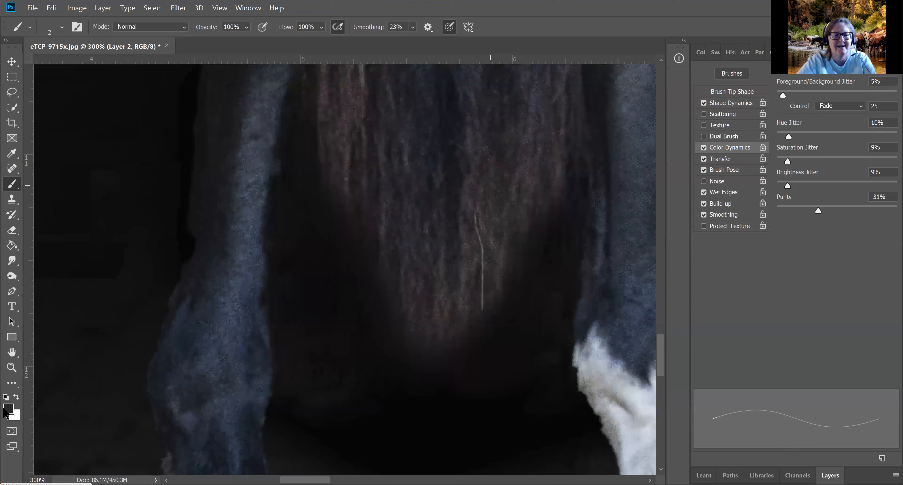
click(9, 410)
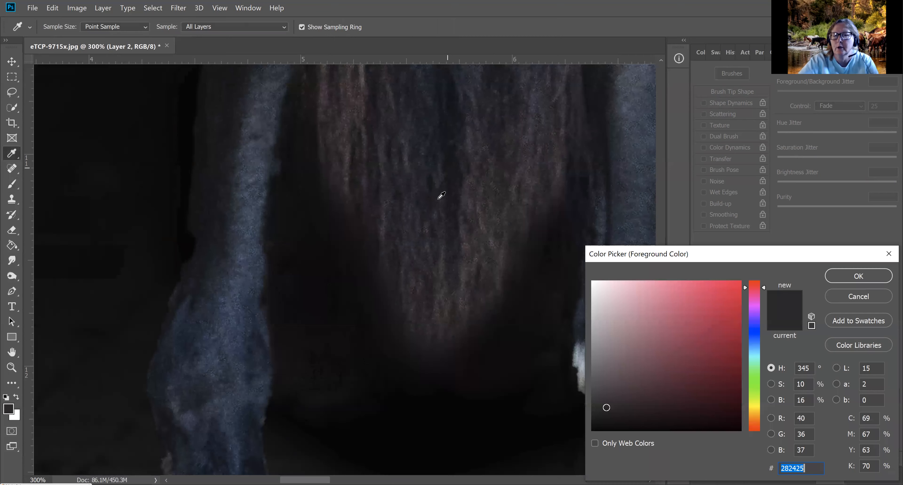
click(521, 257)
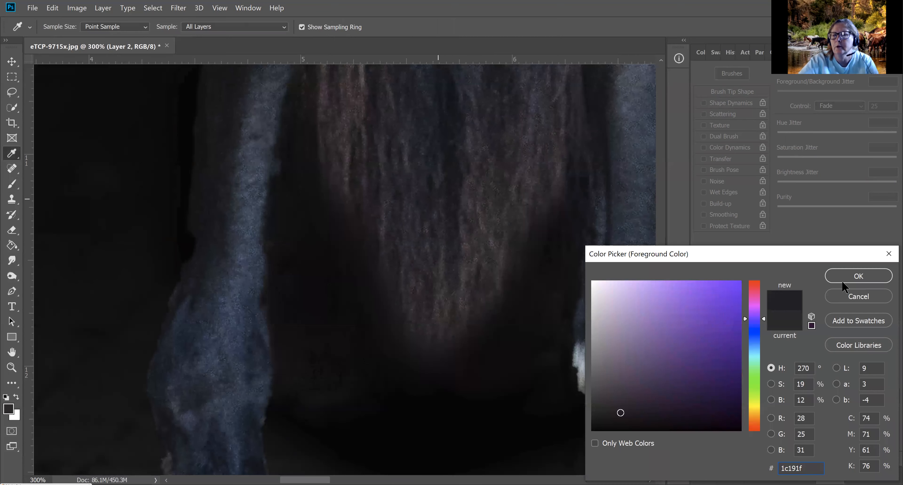
click(859, 276)
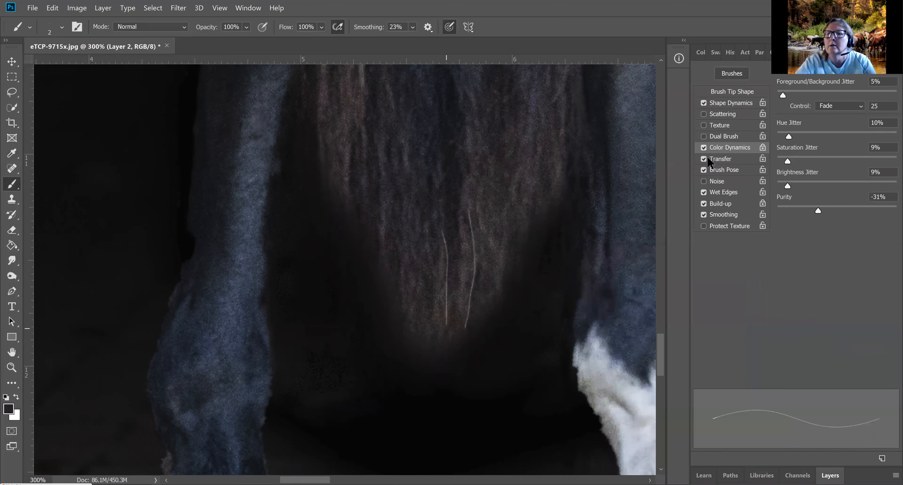
Turn off Color Dynamics for the hair brush and undo the light hair strokes just painted in the lower tail.
click(704, 148)
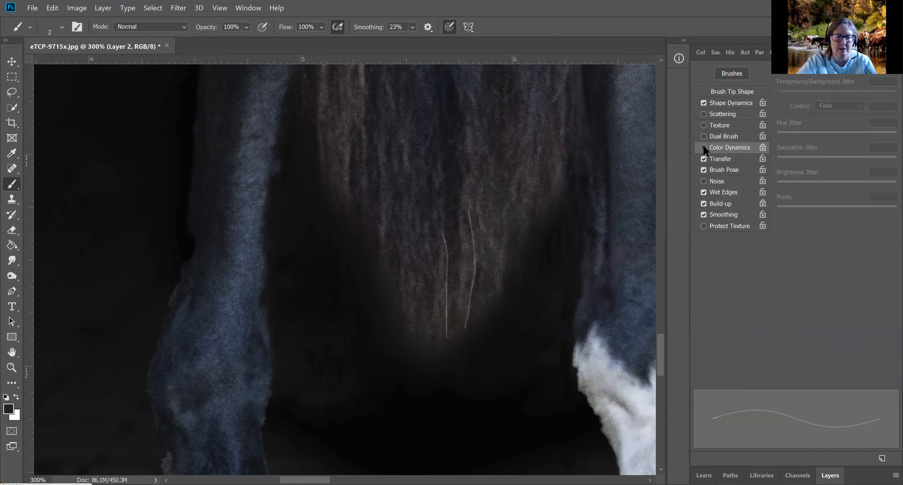
key(ctrl+z)
key(ctrl+z)
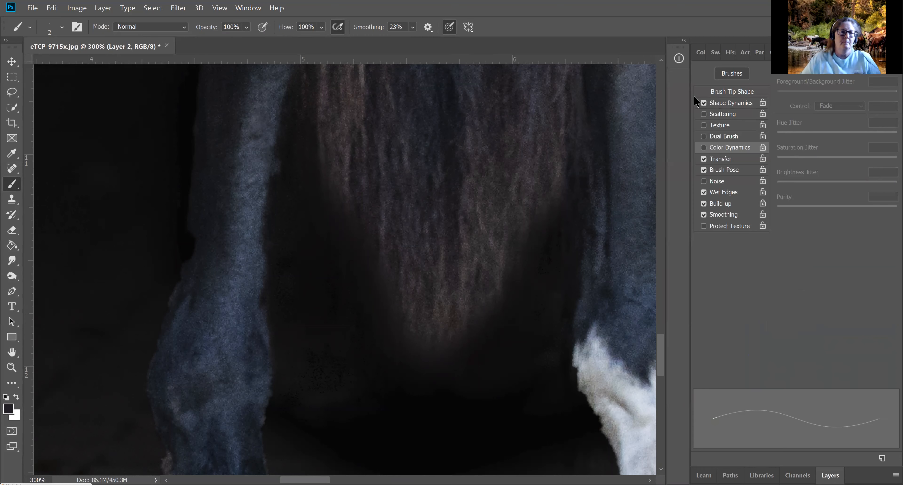
Set the hair brush size to 7 px and paint several loose hairs hanging below the lower end of the tail.
click(62, 27)
drag(67, 64, 71, 66)
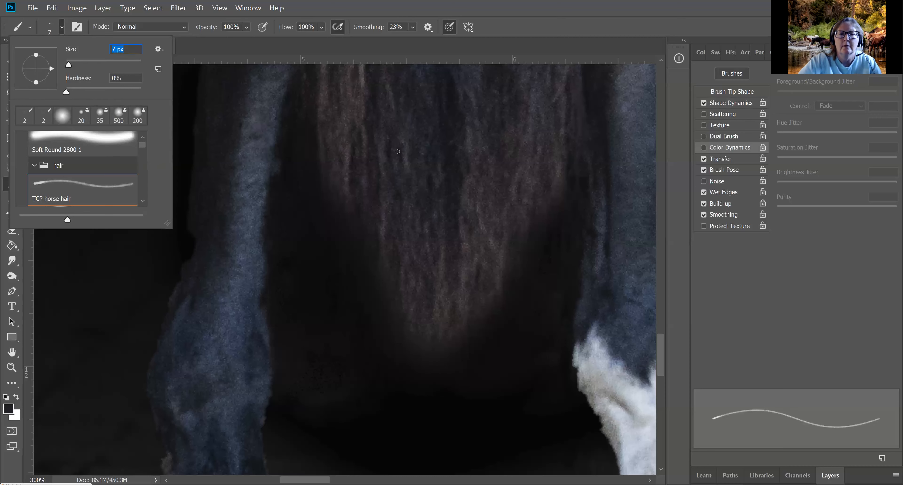
click(390, 238)
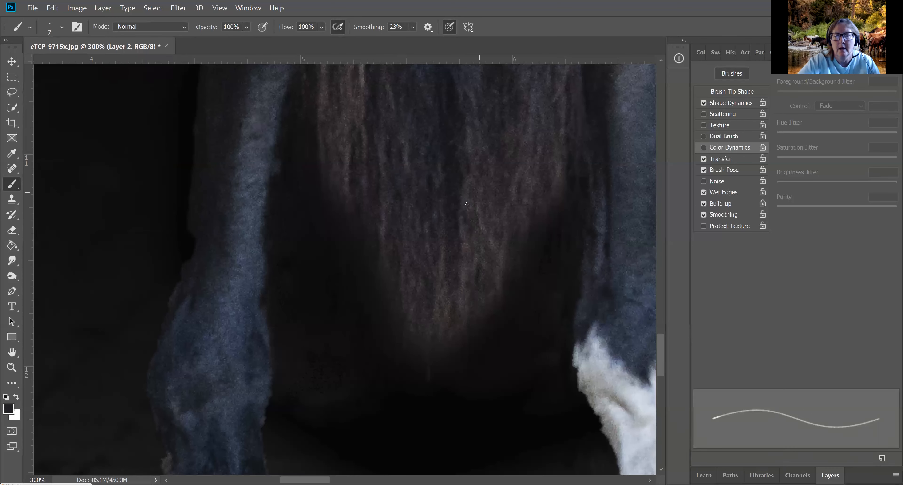
drag(451, 371, 444, 386)
drag(478, 331, 483, 398)
drag(458, 291, 473, 410)
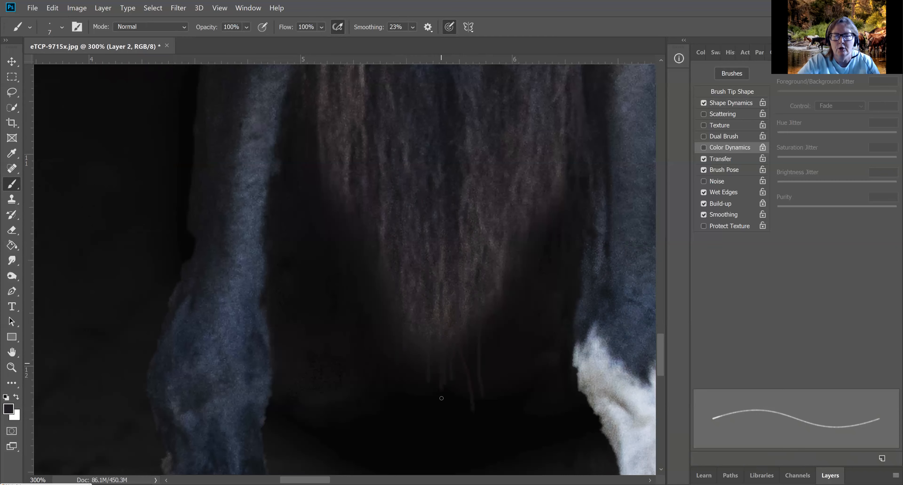
drag(418, 409, 417, 382)
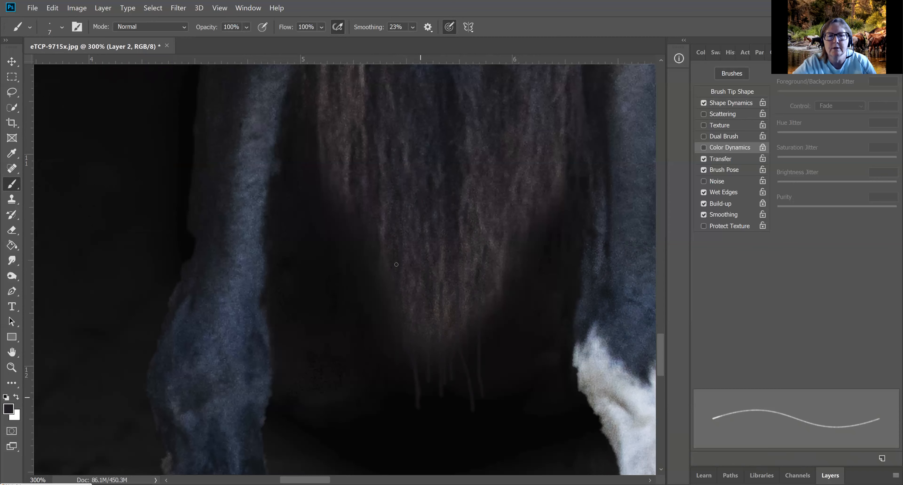
Lower the brush flow to 73% and the size to 3 px, and paint finer hairs along the tail's lower edge.
click(321, 27)
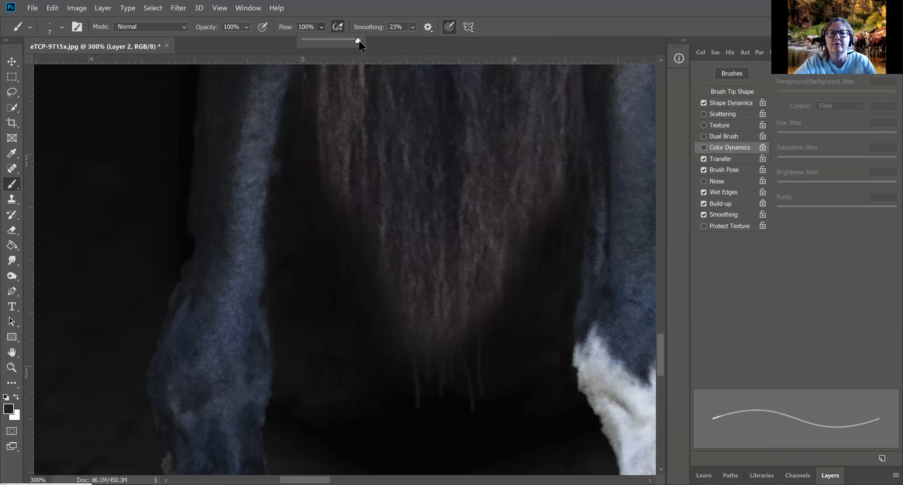
drag(358, 41, 343, 41)
mouse_move(378, 235)
mouse_down()
mouse_move(381, 218)
mouse_move(402, 367)
mouse_up()
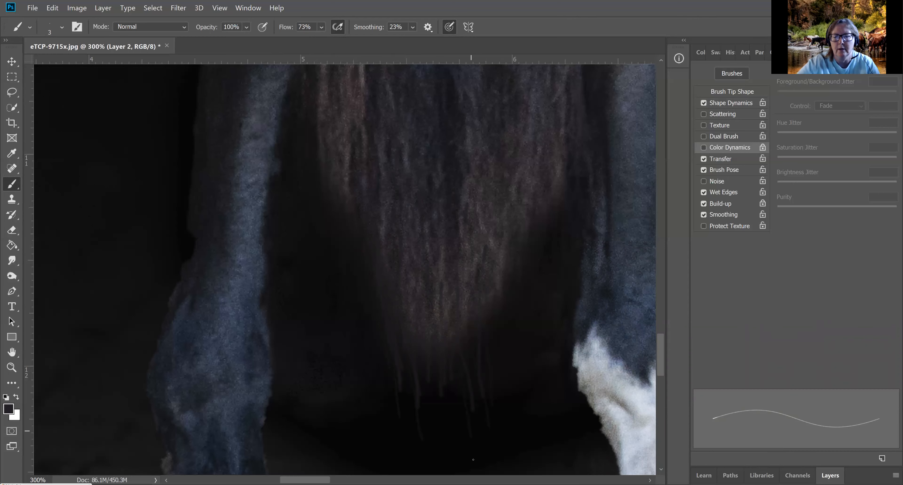
drag(453, 51, 460, 333)
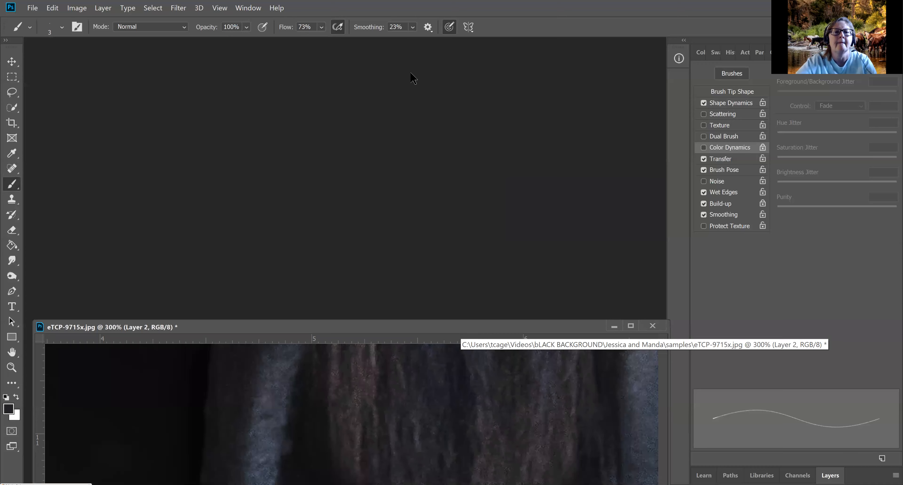
drag(454, 43, 454, 42)
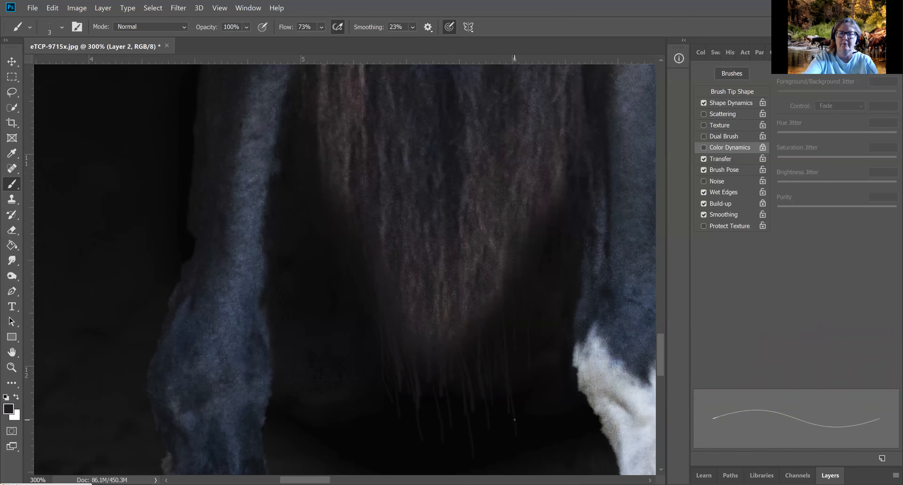
Examine the painted tail in the whole picture, the hair brush's Transfer settings, and the horse's body, mane and head.
key(ctrl+minus)
key(ctrl+minus)
key(ctrl+minus)
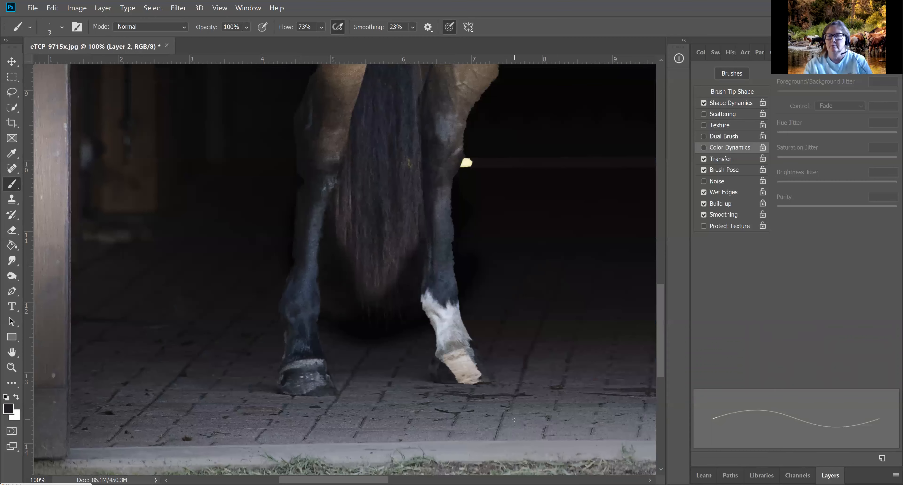
key(ctrl+minus)
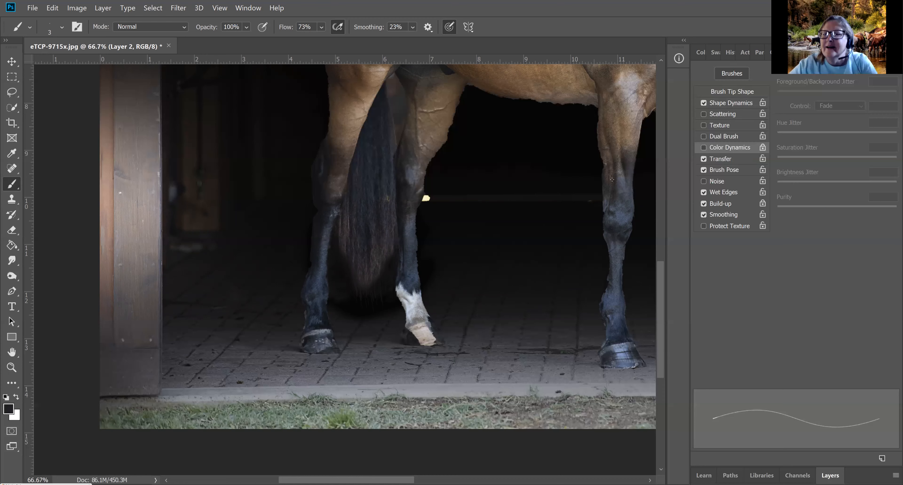
click(723, 159)
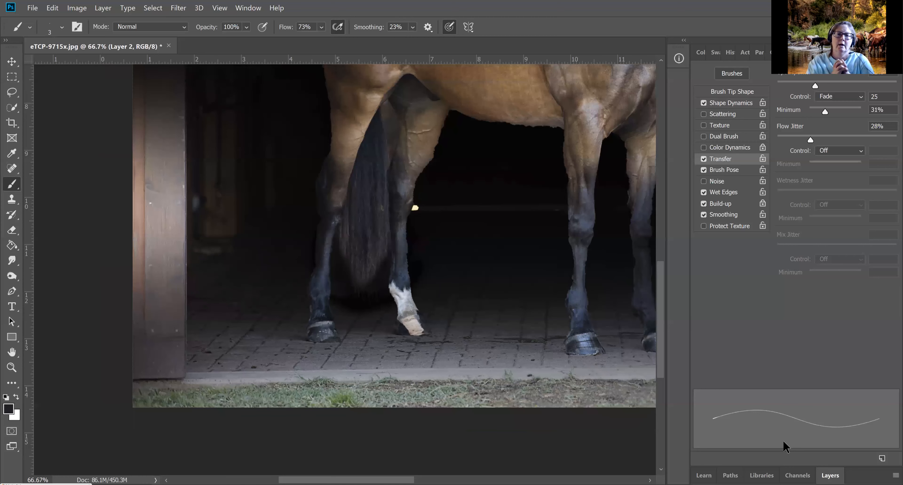
key(ctrl+minus)
key(ctrl+minus)
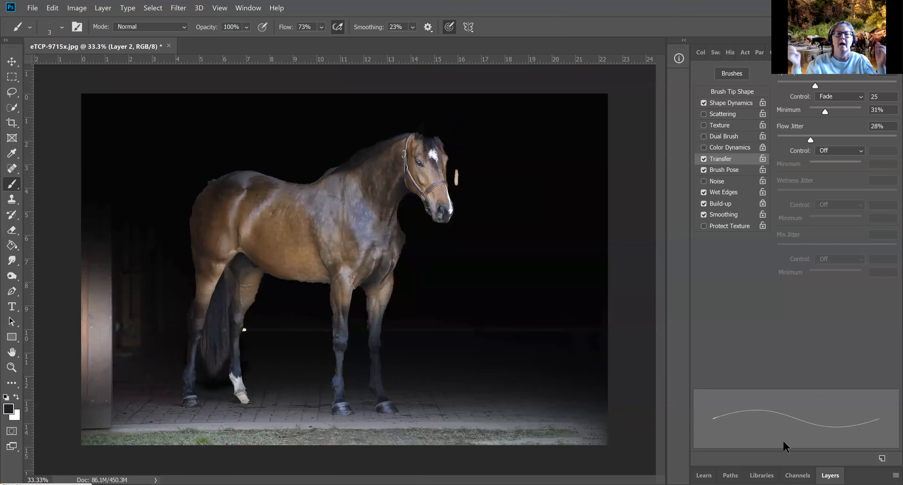
key(ctrl+plus)
key(ctrl+plus)
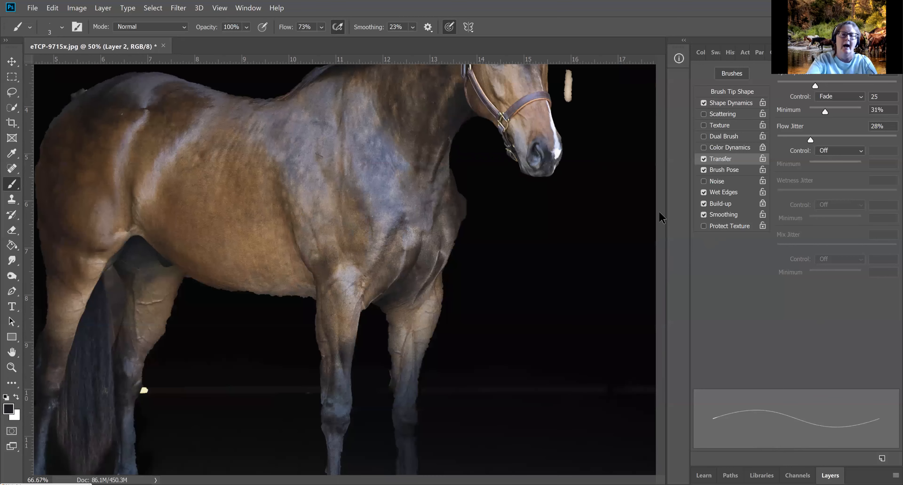
key(ctrl+plus)
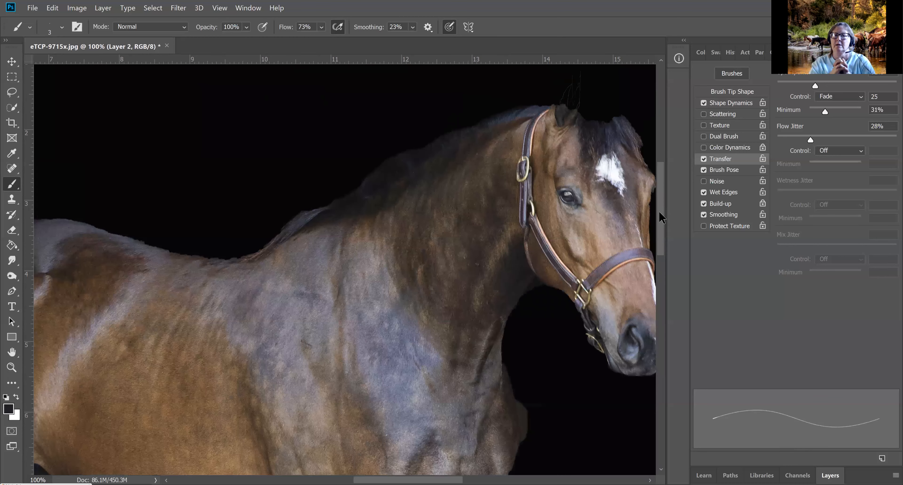
key(ctrl+minus)
key(ctrl+minus)
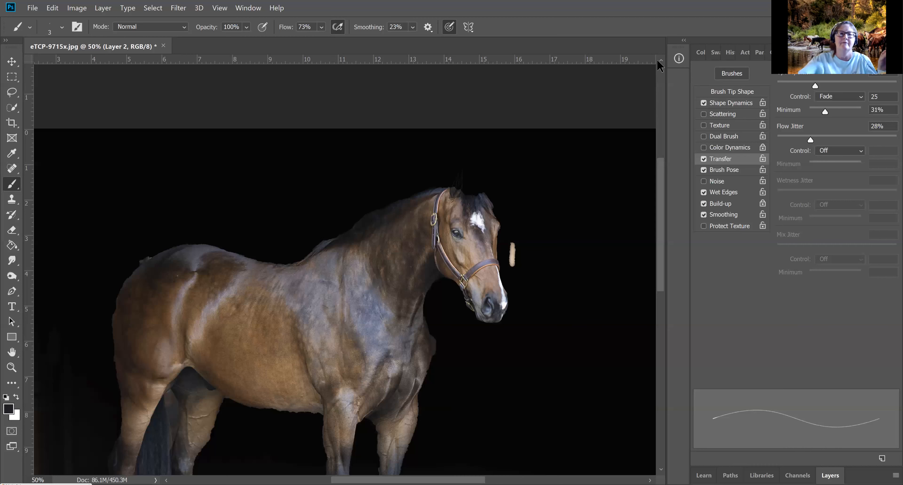
Close the horse portrait, saving it as the Photoshop file eTCP-9715x in the samples folder with Maximize Compatibility on.
click(163, 46)
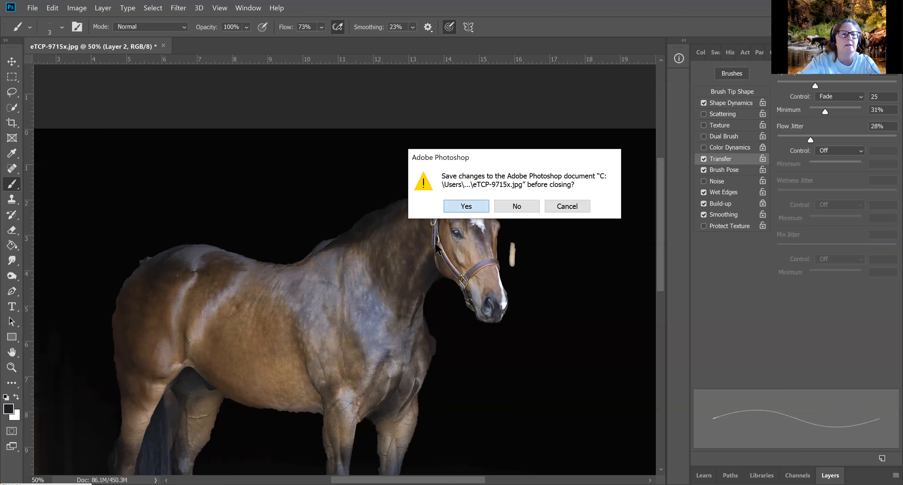
click(466, 206)
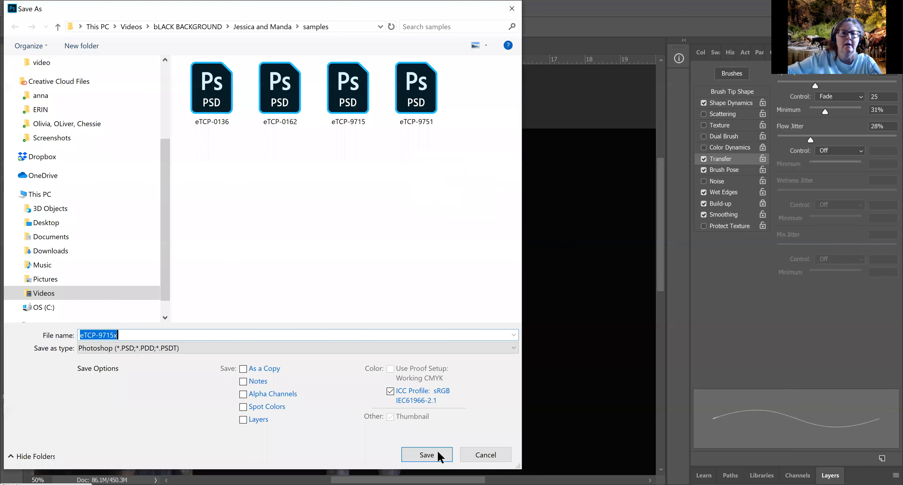
key(Return)
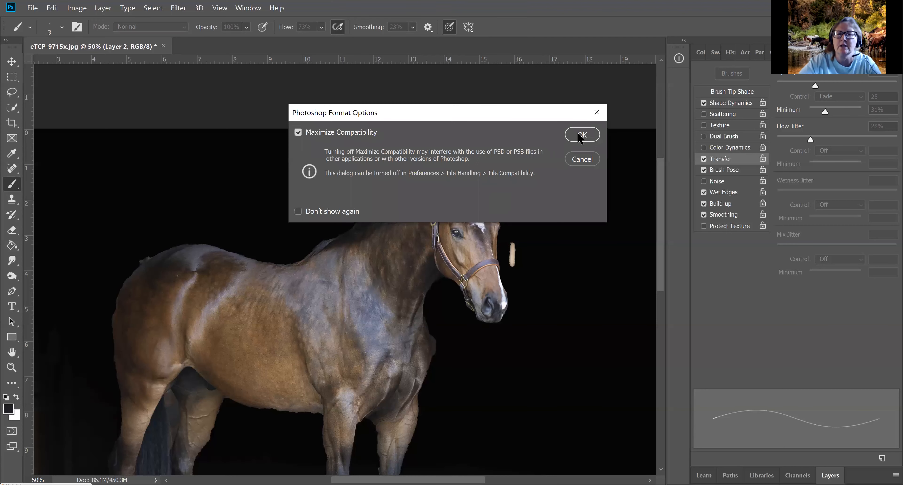
click(583, 134)
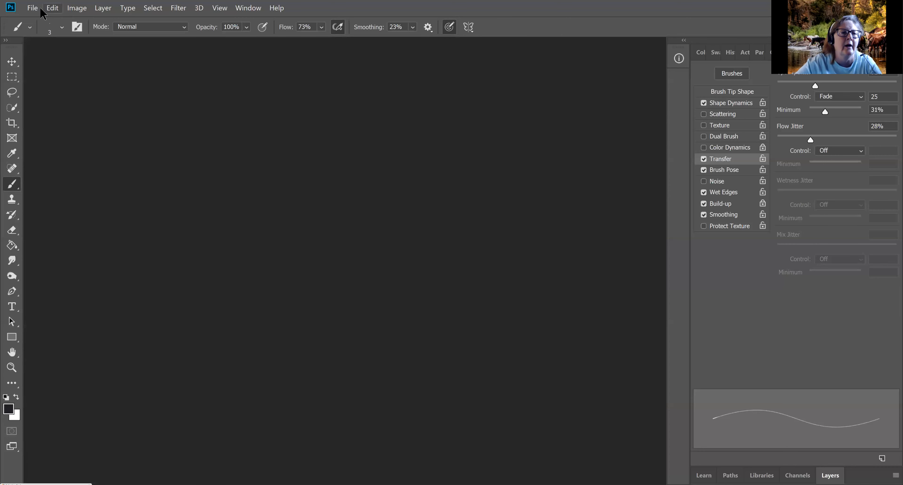
Open eTCP-9715.png to examine the horse cut out on a transparent background, and close it.
click(33, 10)
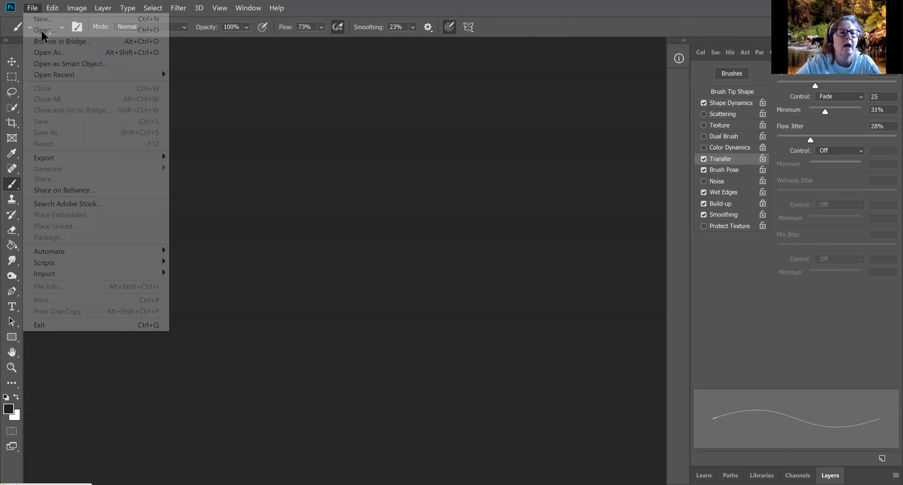
click(43, 32)
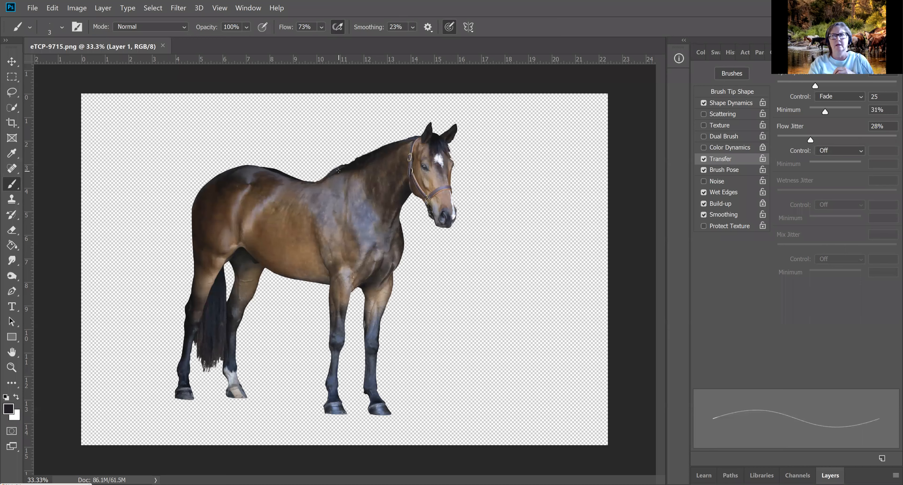
click(163, 46)
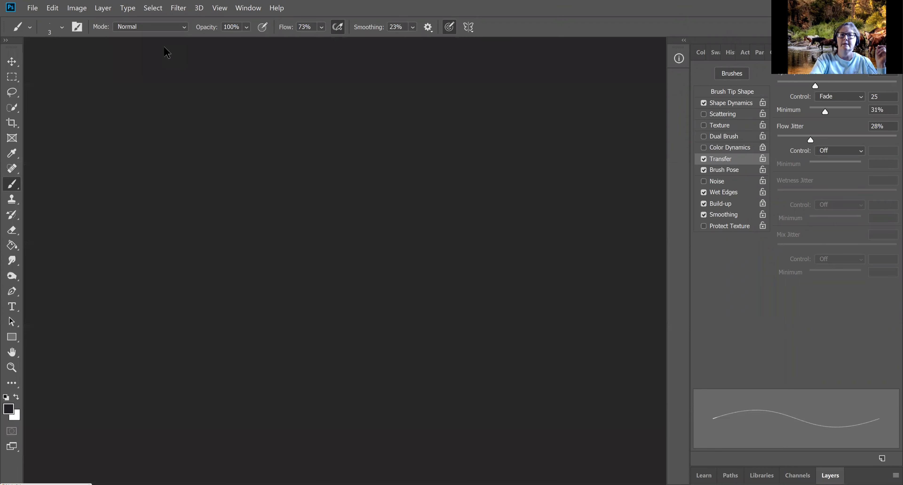